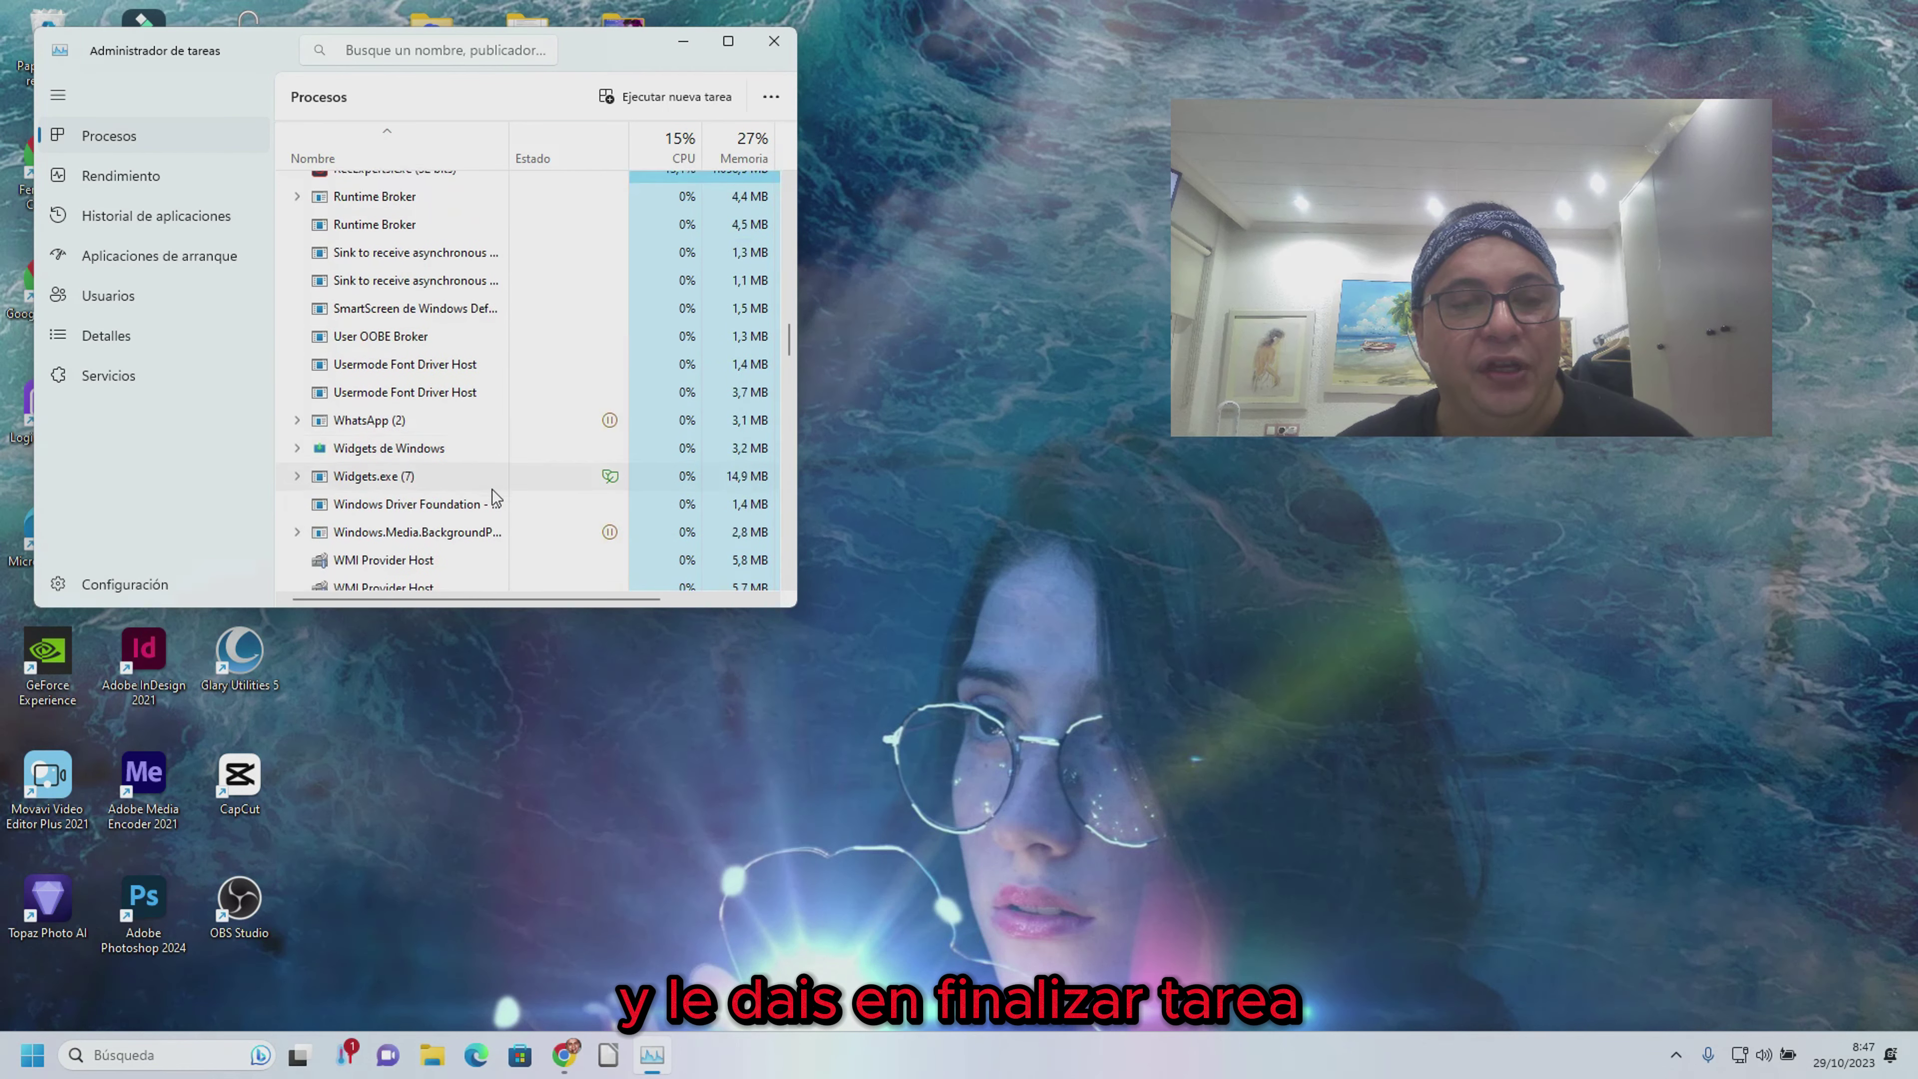
Look through the running processes in Task Manager and close it
{"action": "scroll", "coordinate": [551, 415], "scroll_direction": "up", "scroll_amount": 2}
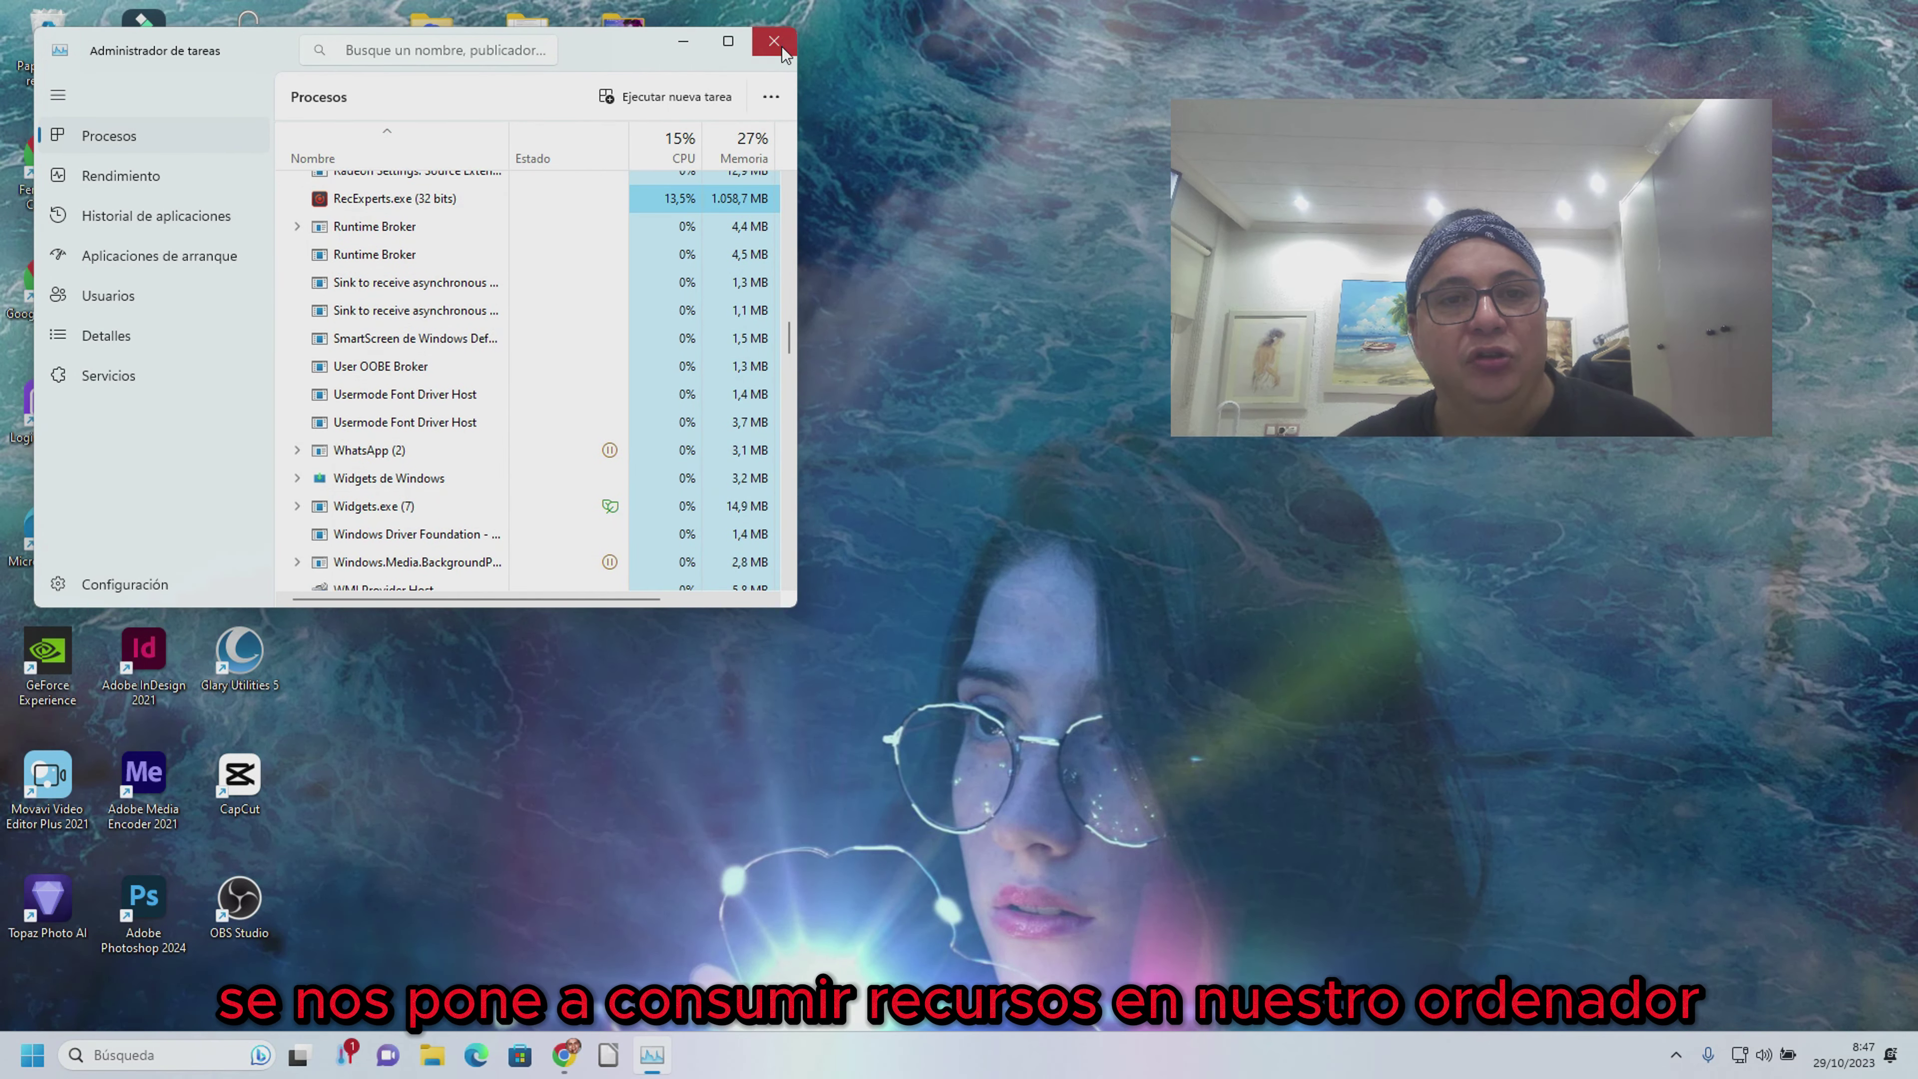
{"action": "left_click", "coordinate": [783, 45]}
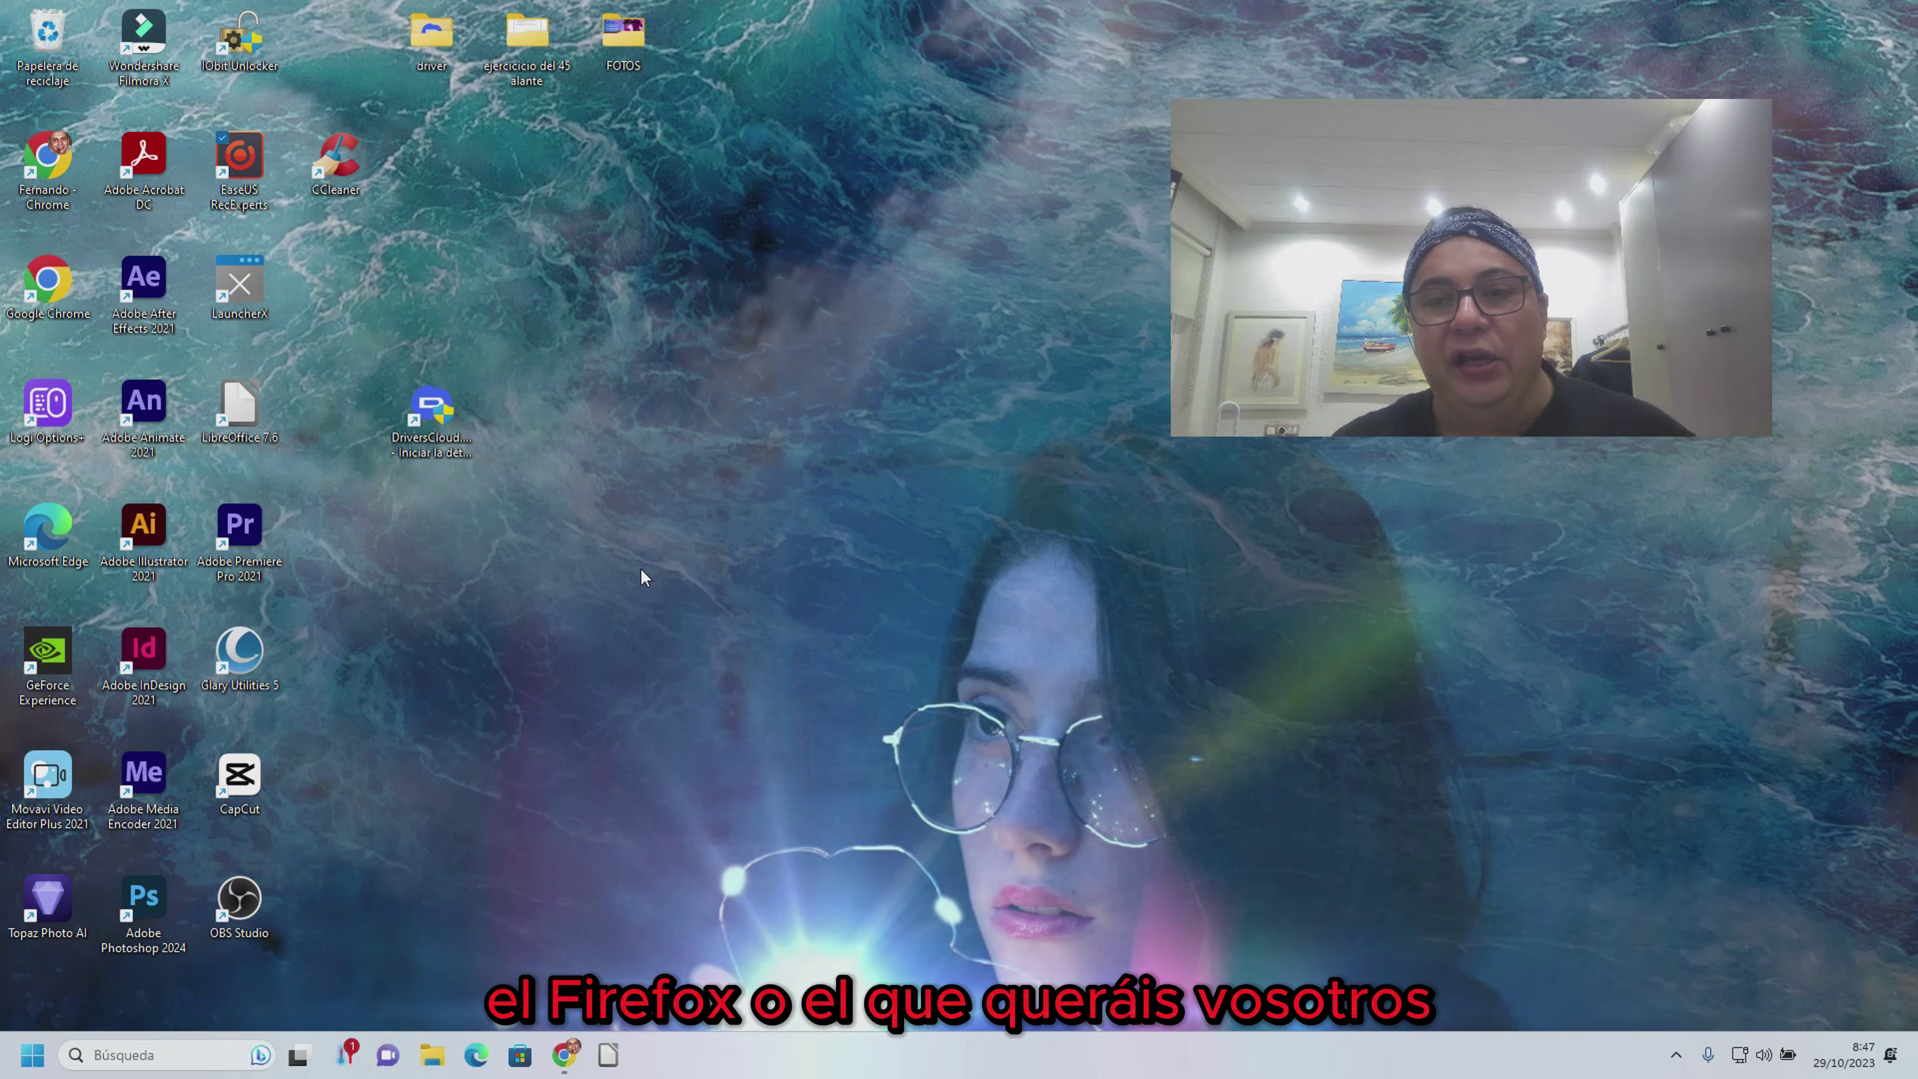
{"action": "left_click_drag", "start_coordinate": [1317, 305], "coordinate": [1389, 363]}
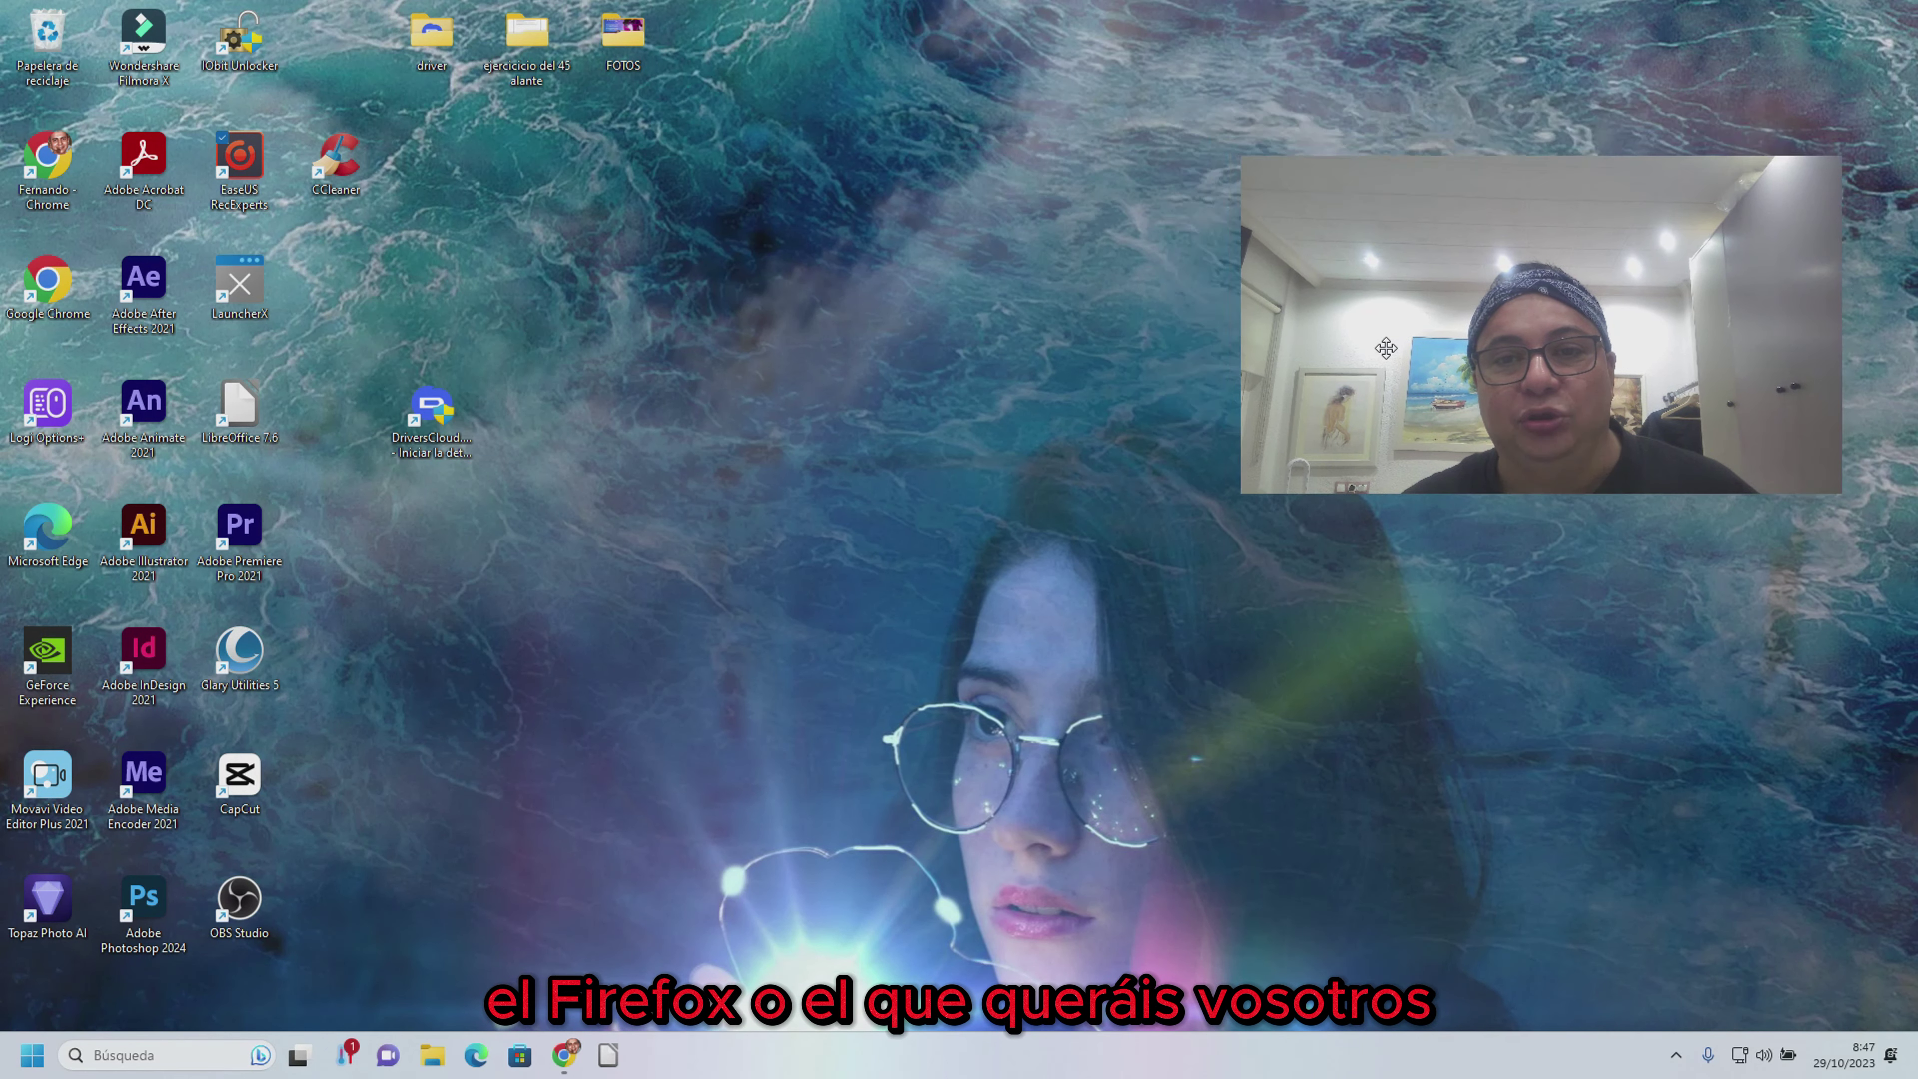
{"action": "left_click_drag", "start_coordinate": [1281, 160], "coordinate": [1574, 116]}
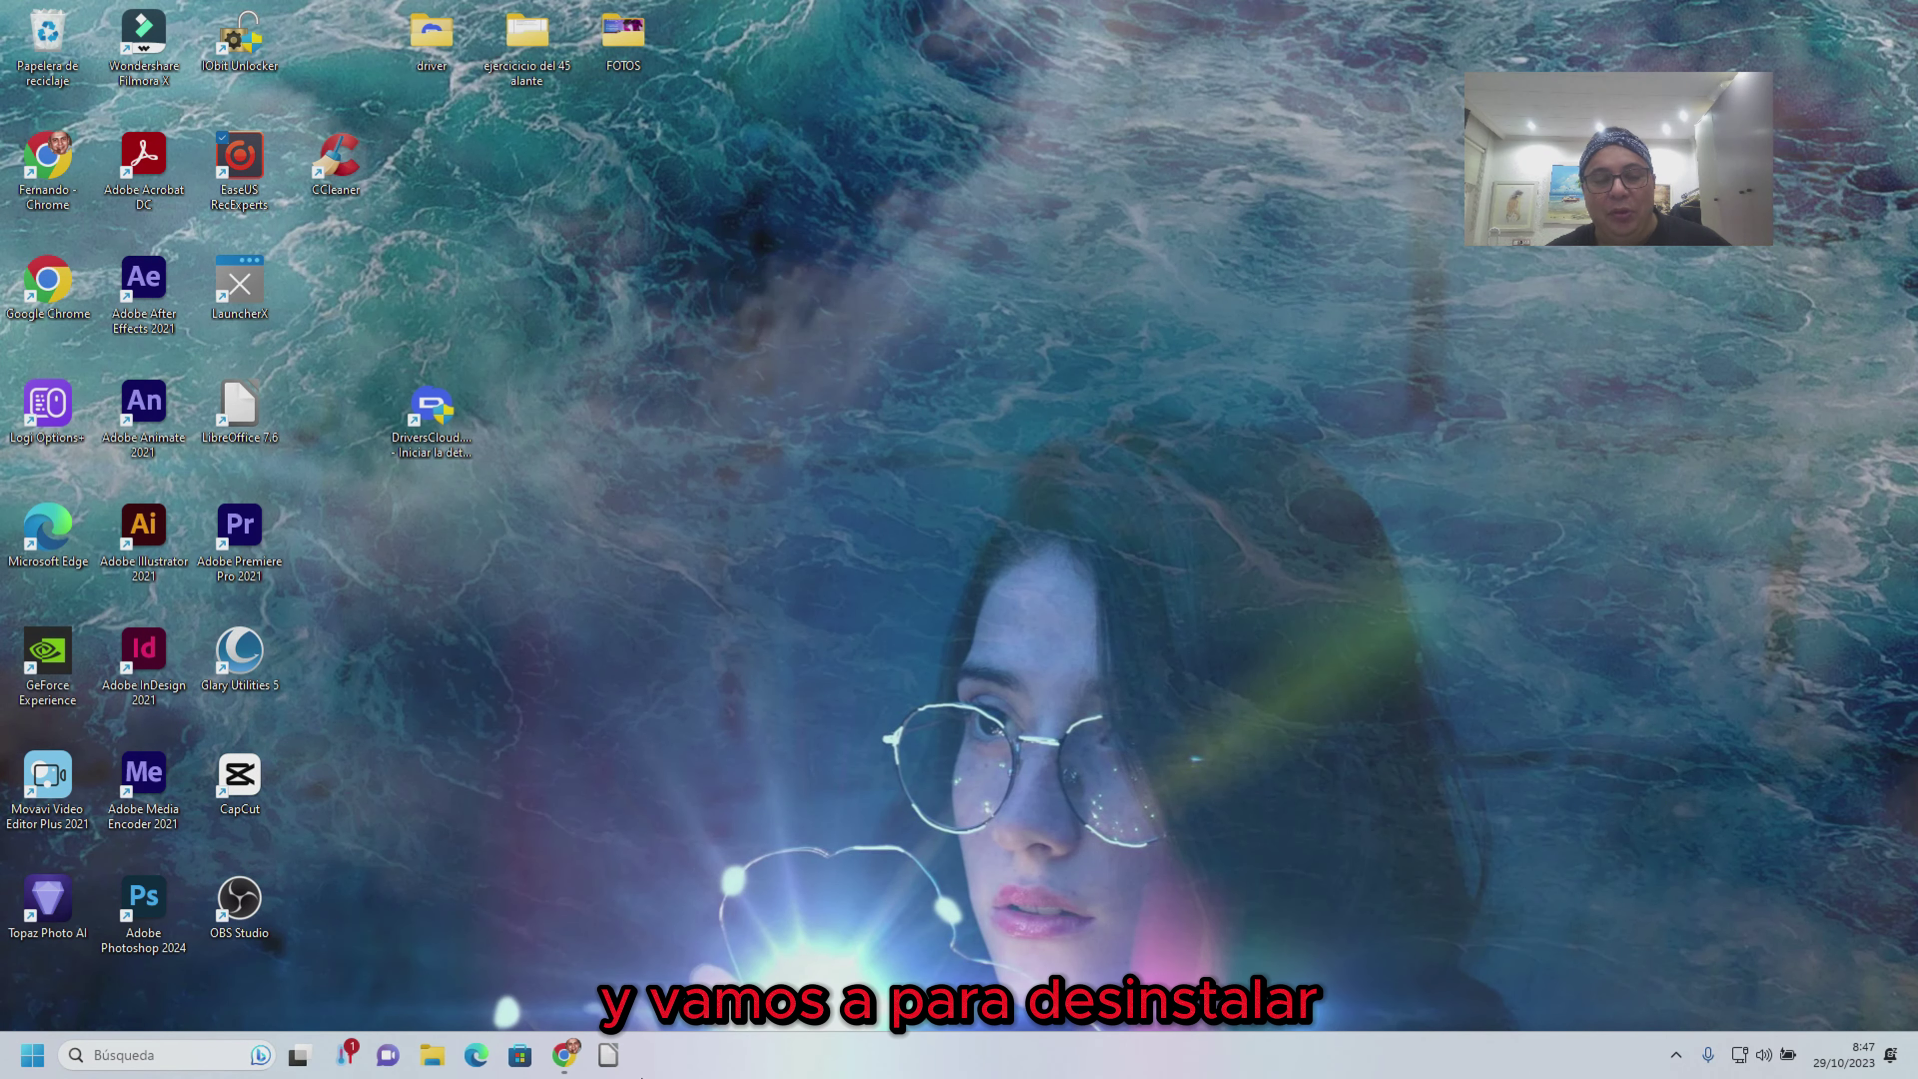
Switch to Chrome and download the free IObit Uninstaller 13, saving the setup as iobituninstaller.exe
{"action": "left_click", "coordinate": [565, 1055]}
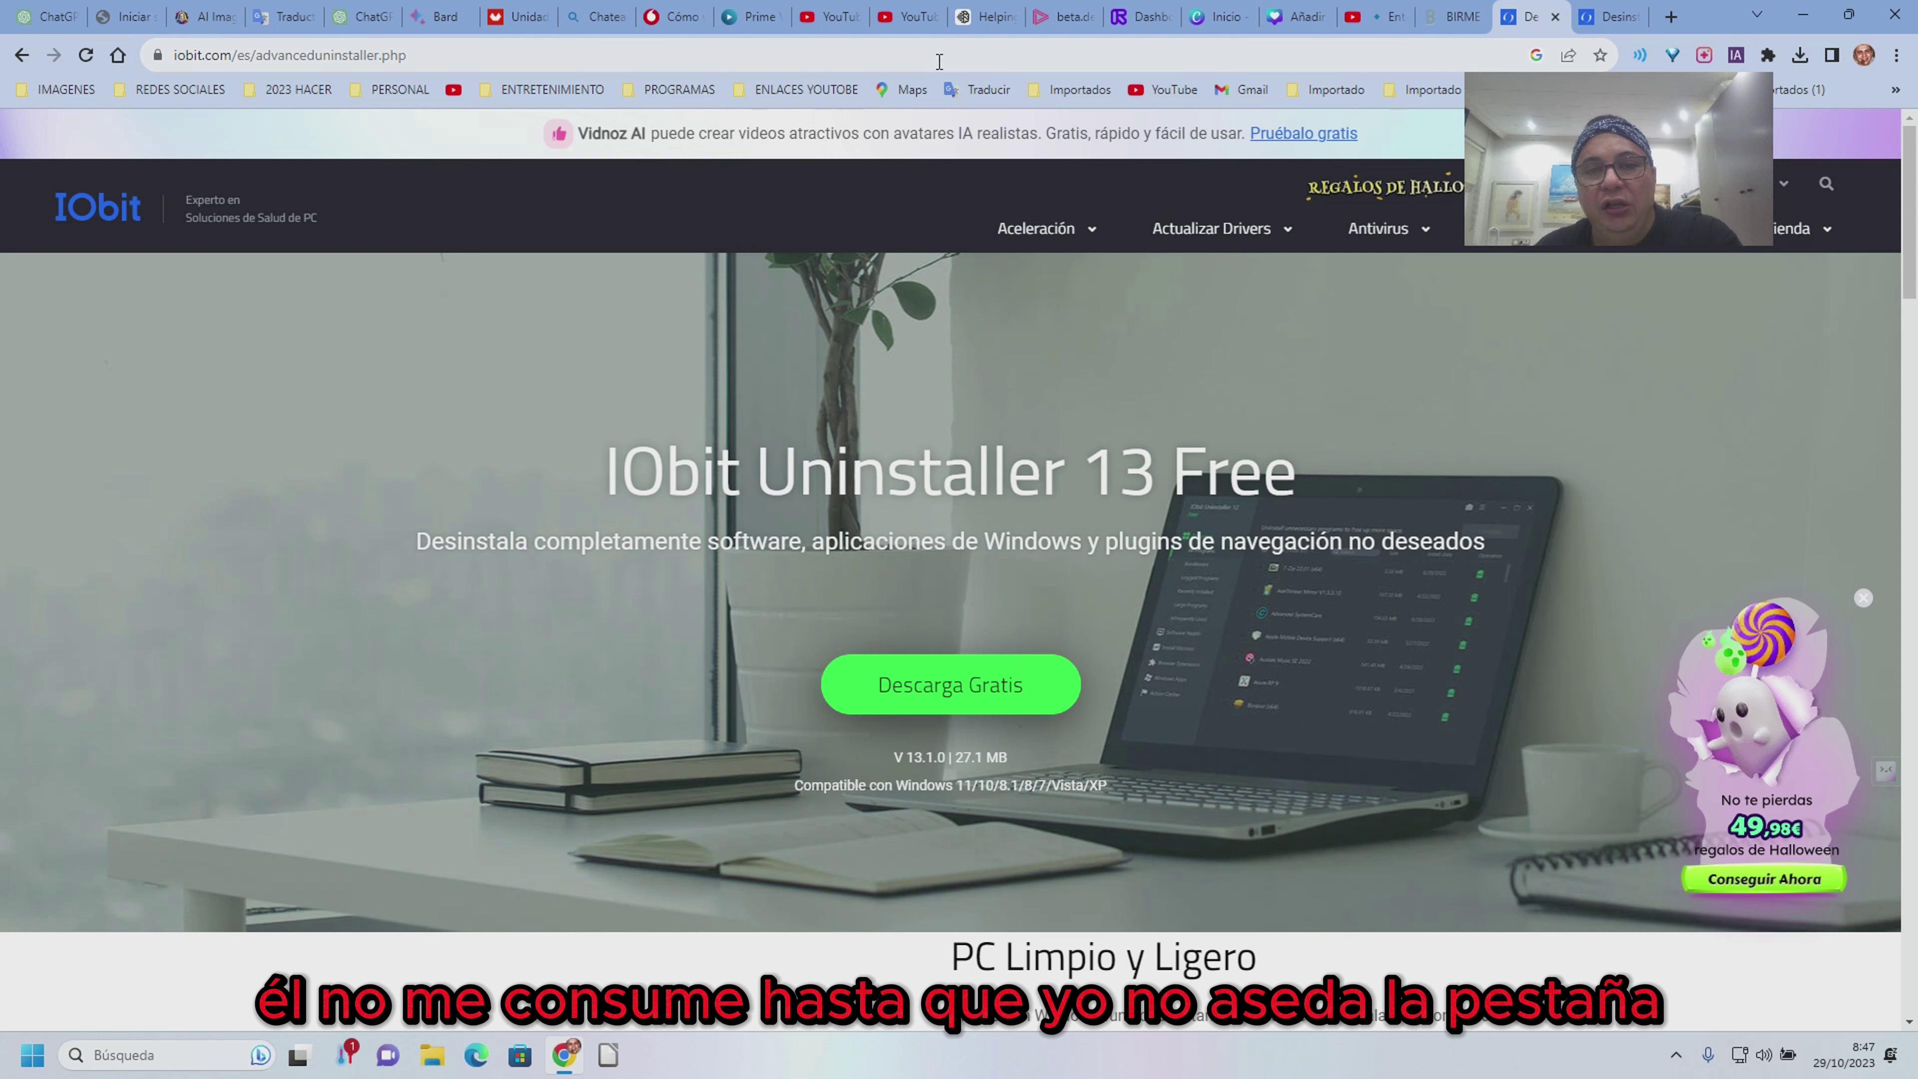
{"action": "left_click_drag", "start_coordinate": [1666, 153], "coordinate": [1710, 493]}
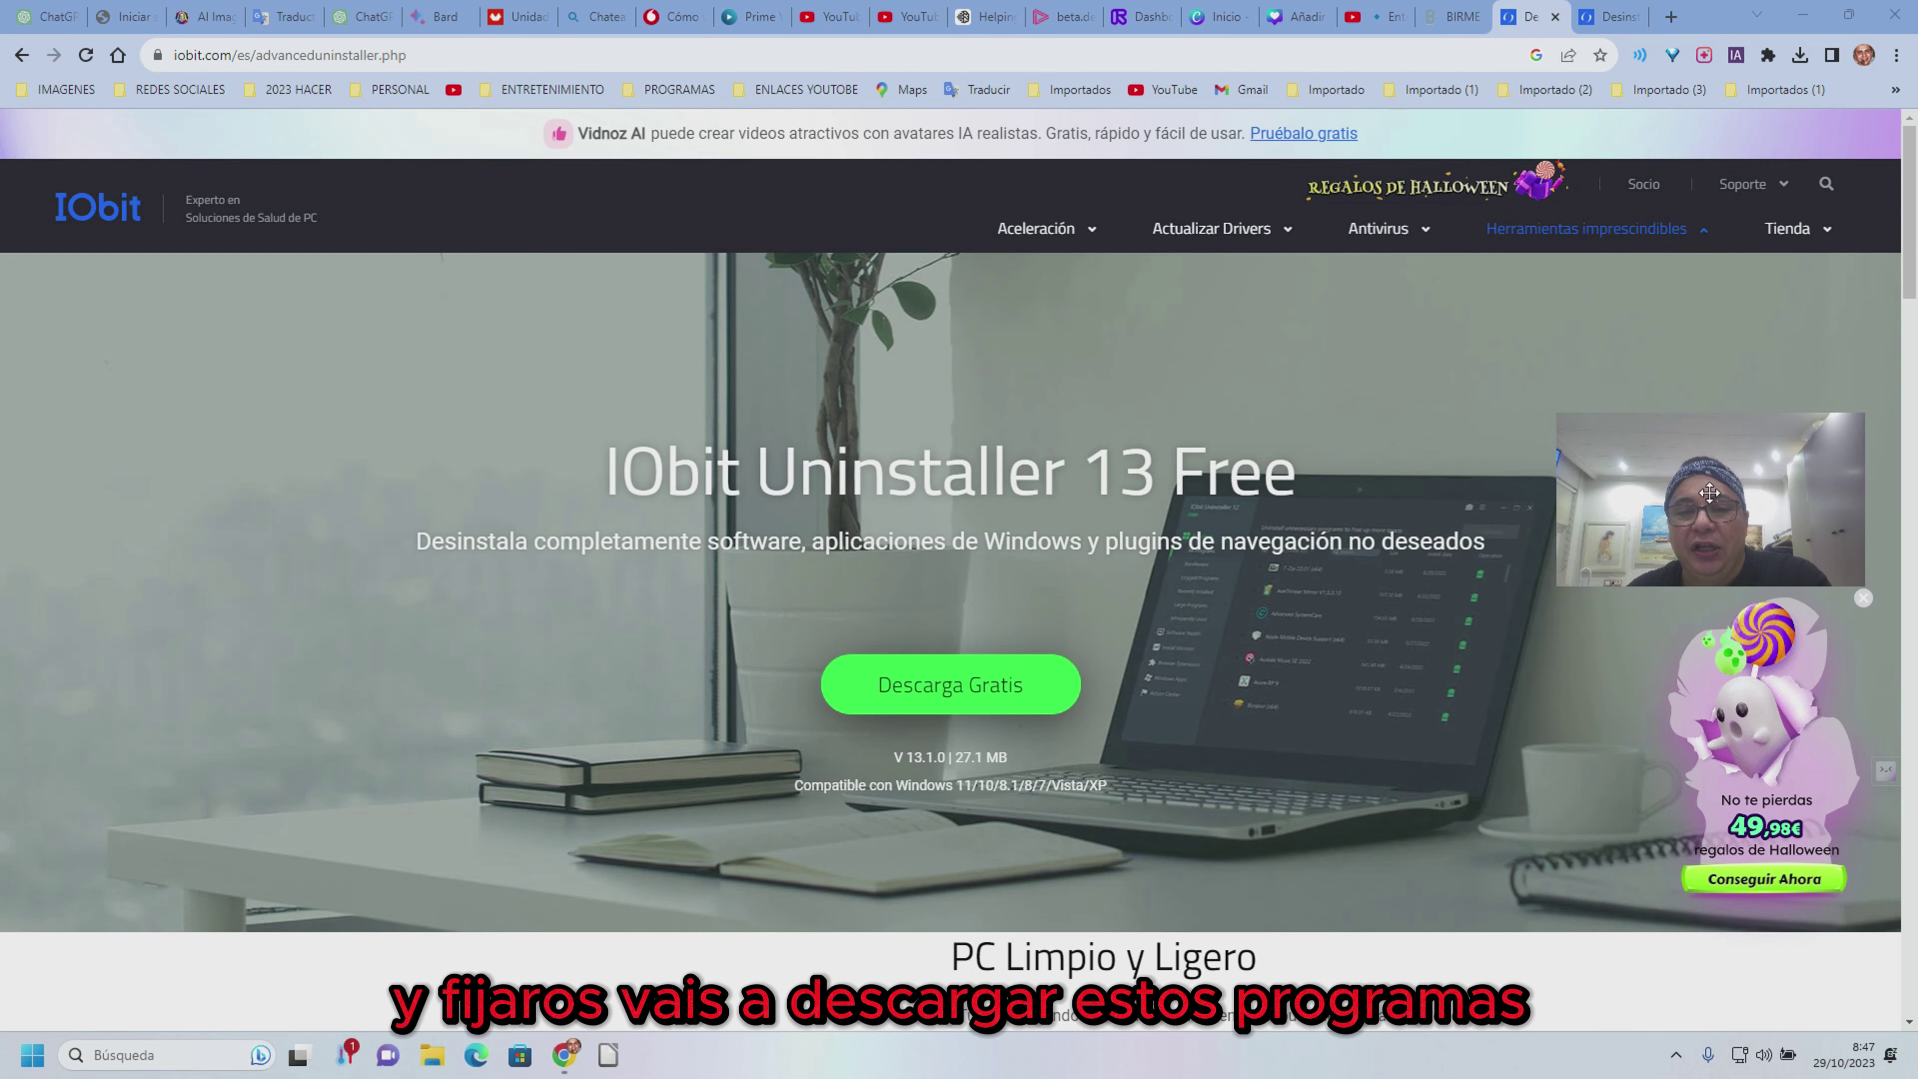
{"action": "left_click", "coordinate": [958, 684]}
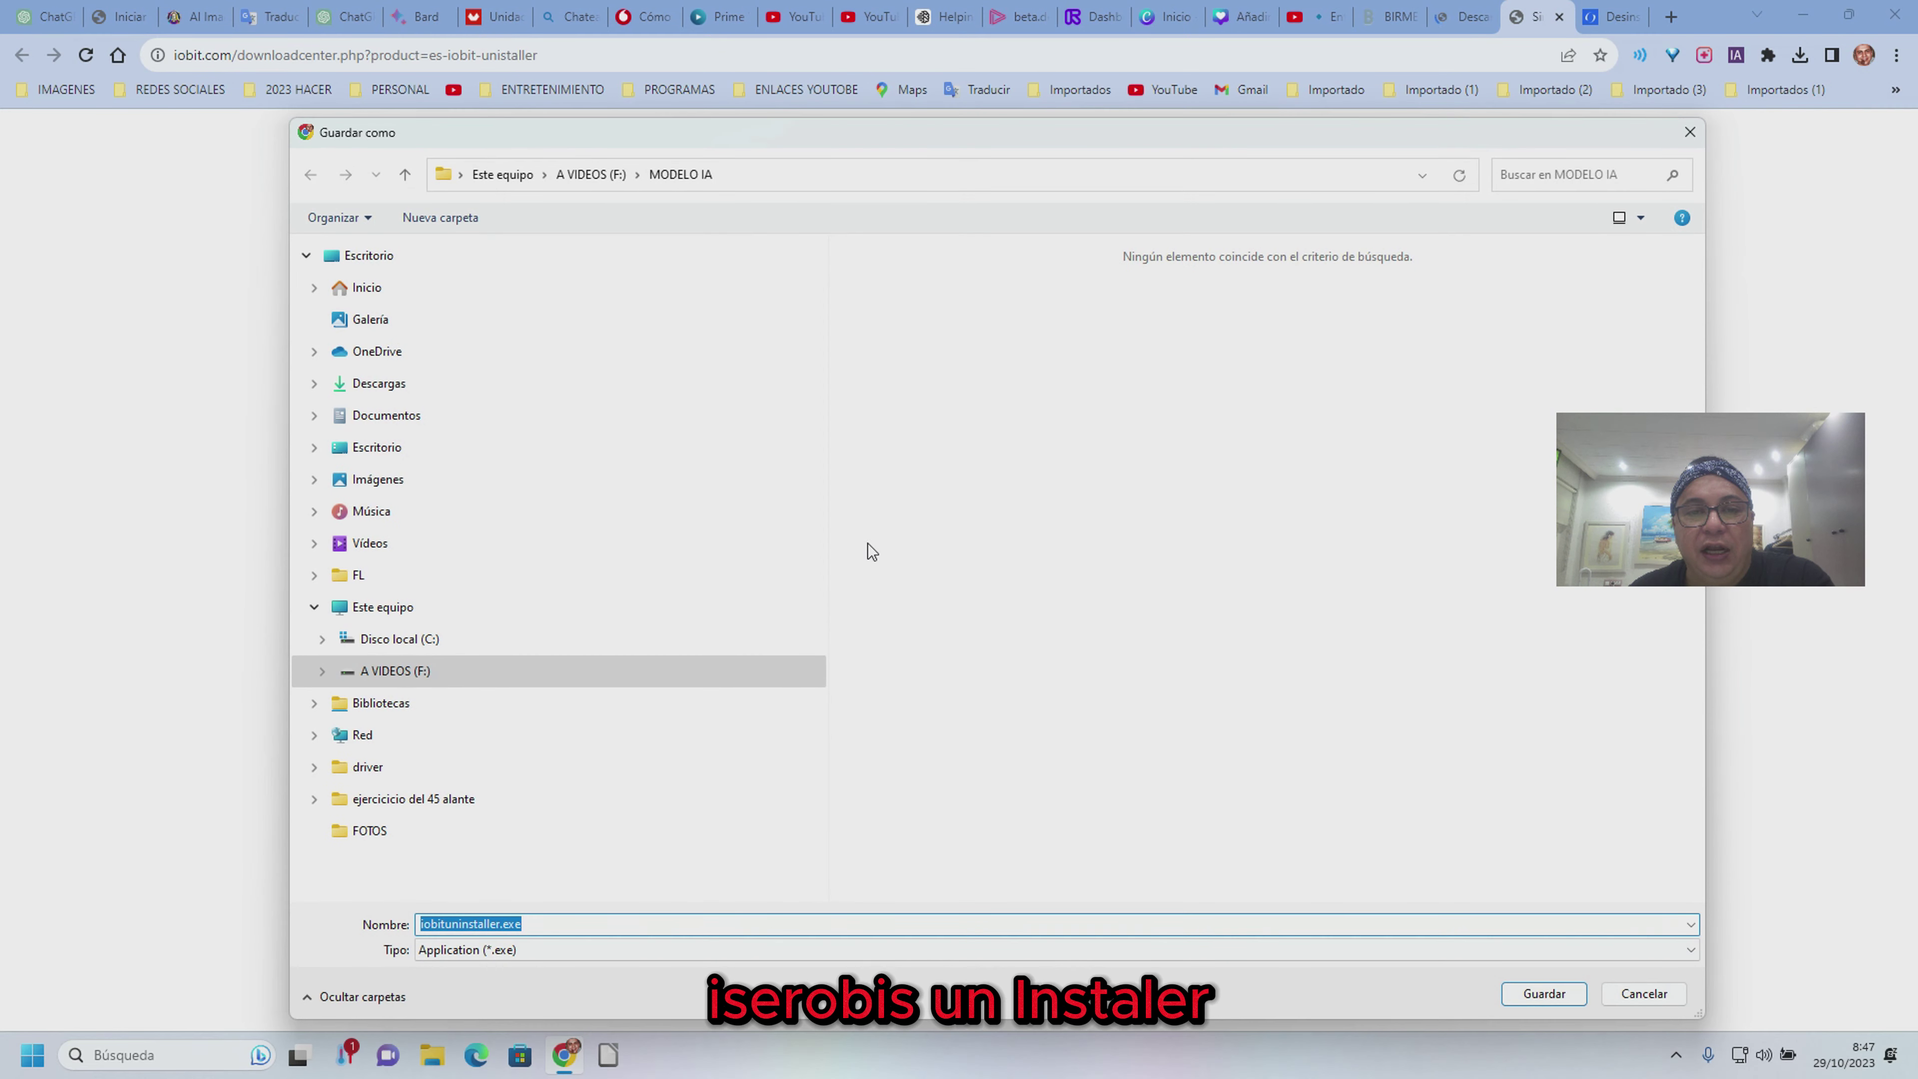
{"action": "key", "text": "Return"}
{"action": "left_click", "coordinate": [1563, 18]}
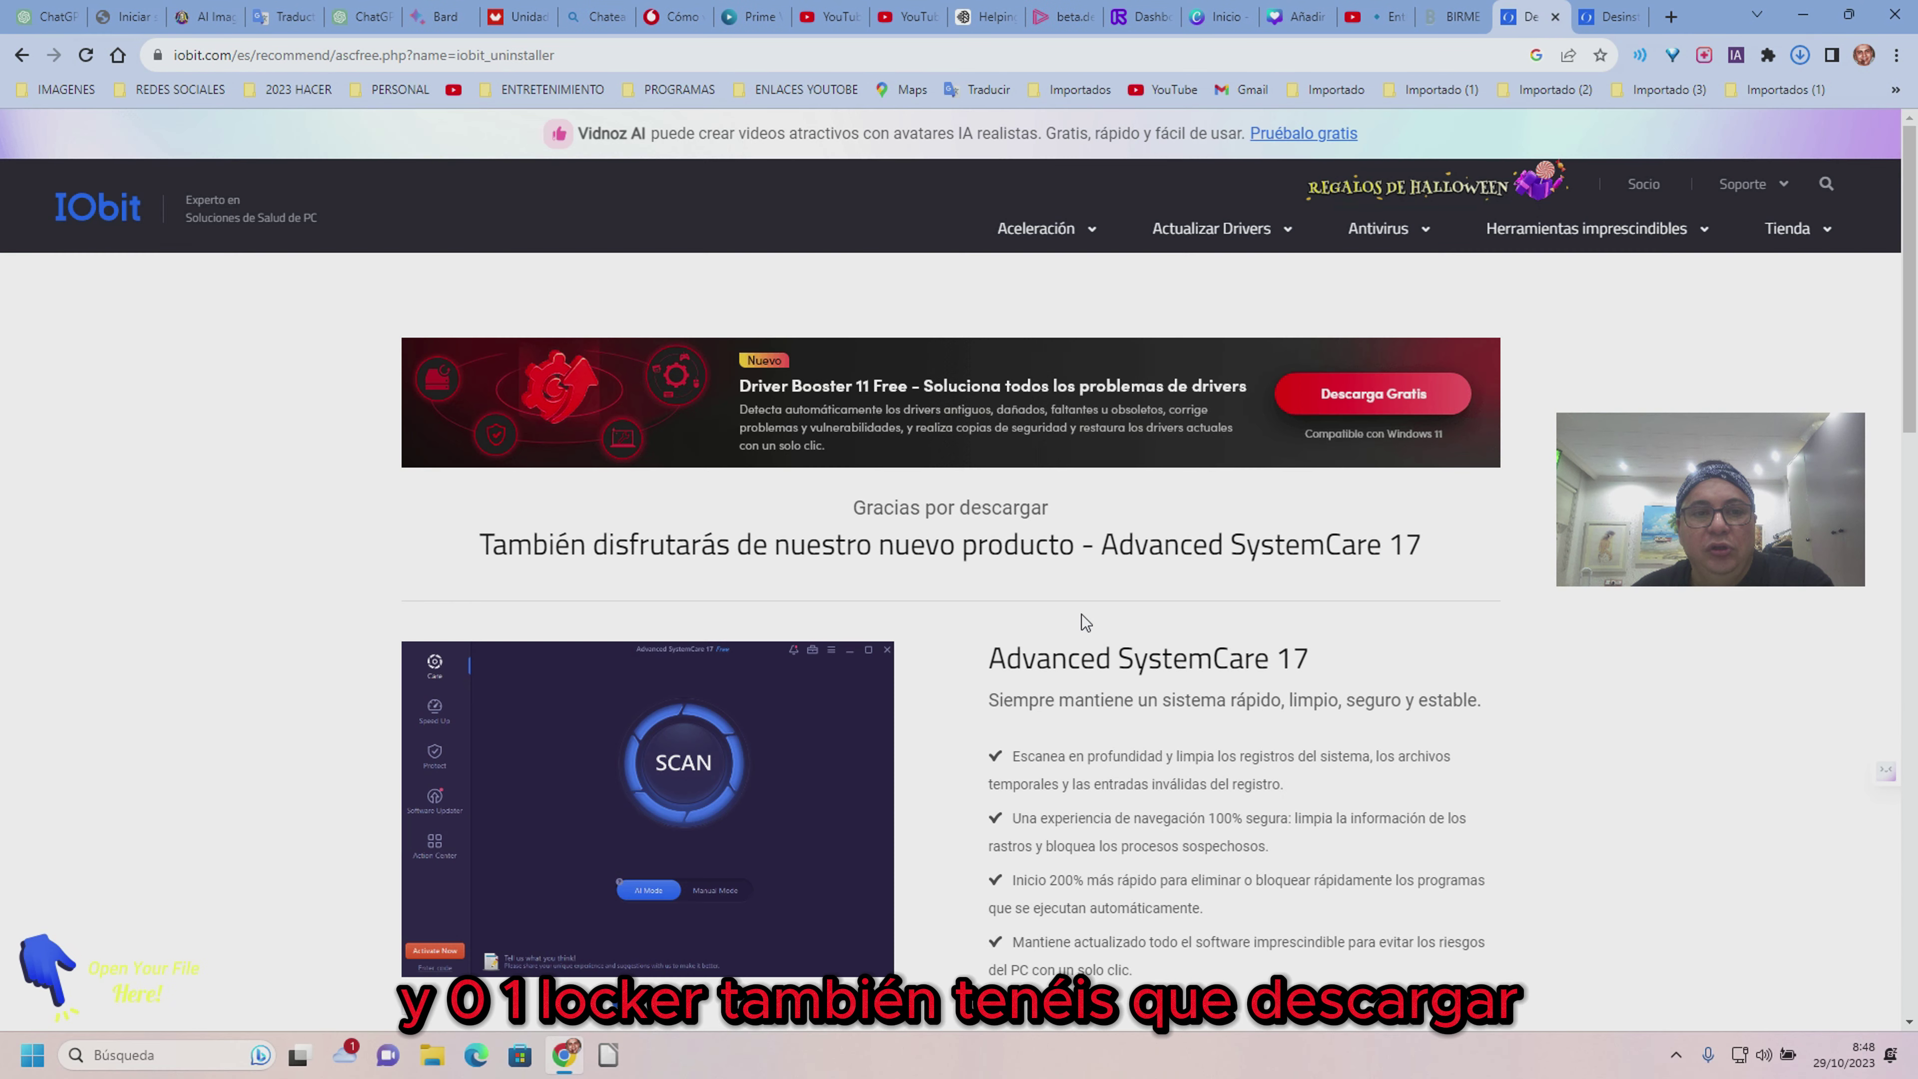
Download the free IObit Unlocker setup from its IObit product page
{"action": "left_click", "coordinate": [28, 57]}
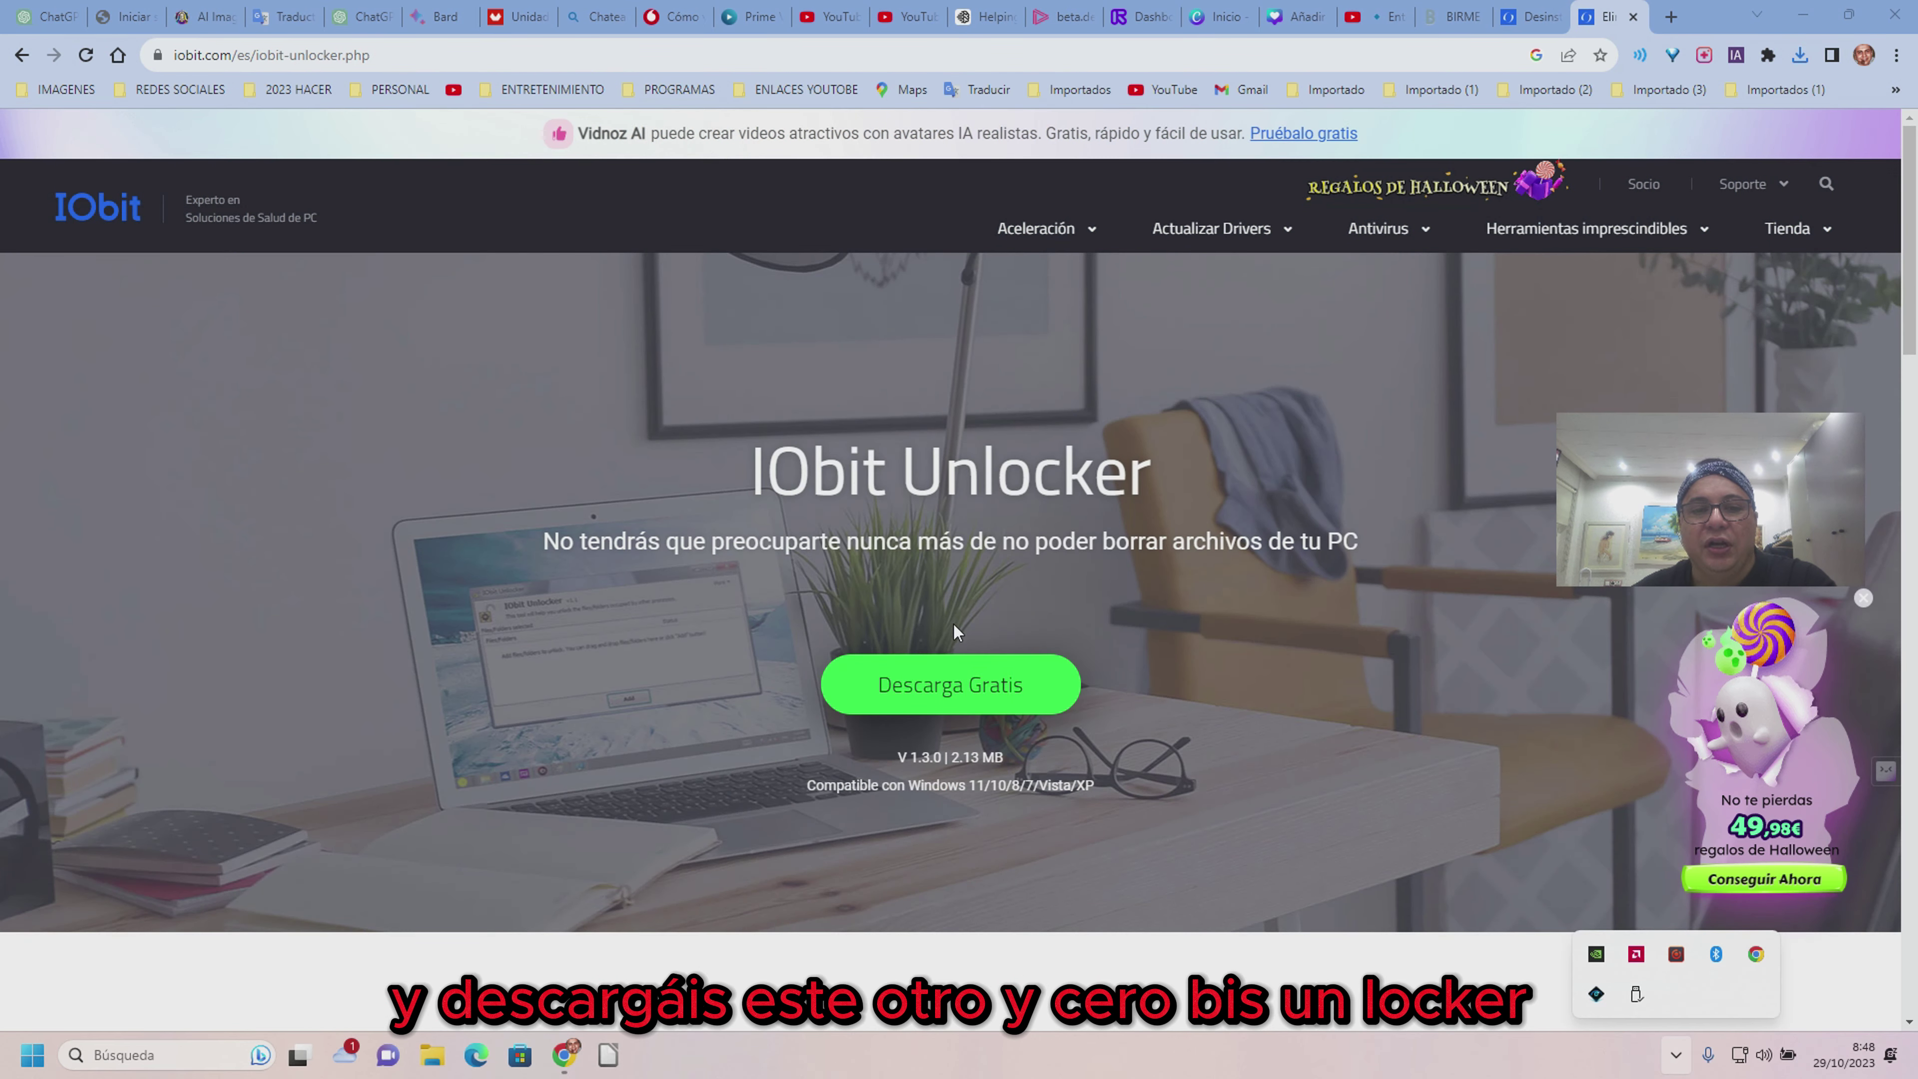
{"action": "left_click", "coordinate": [967, 678]}
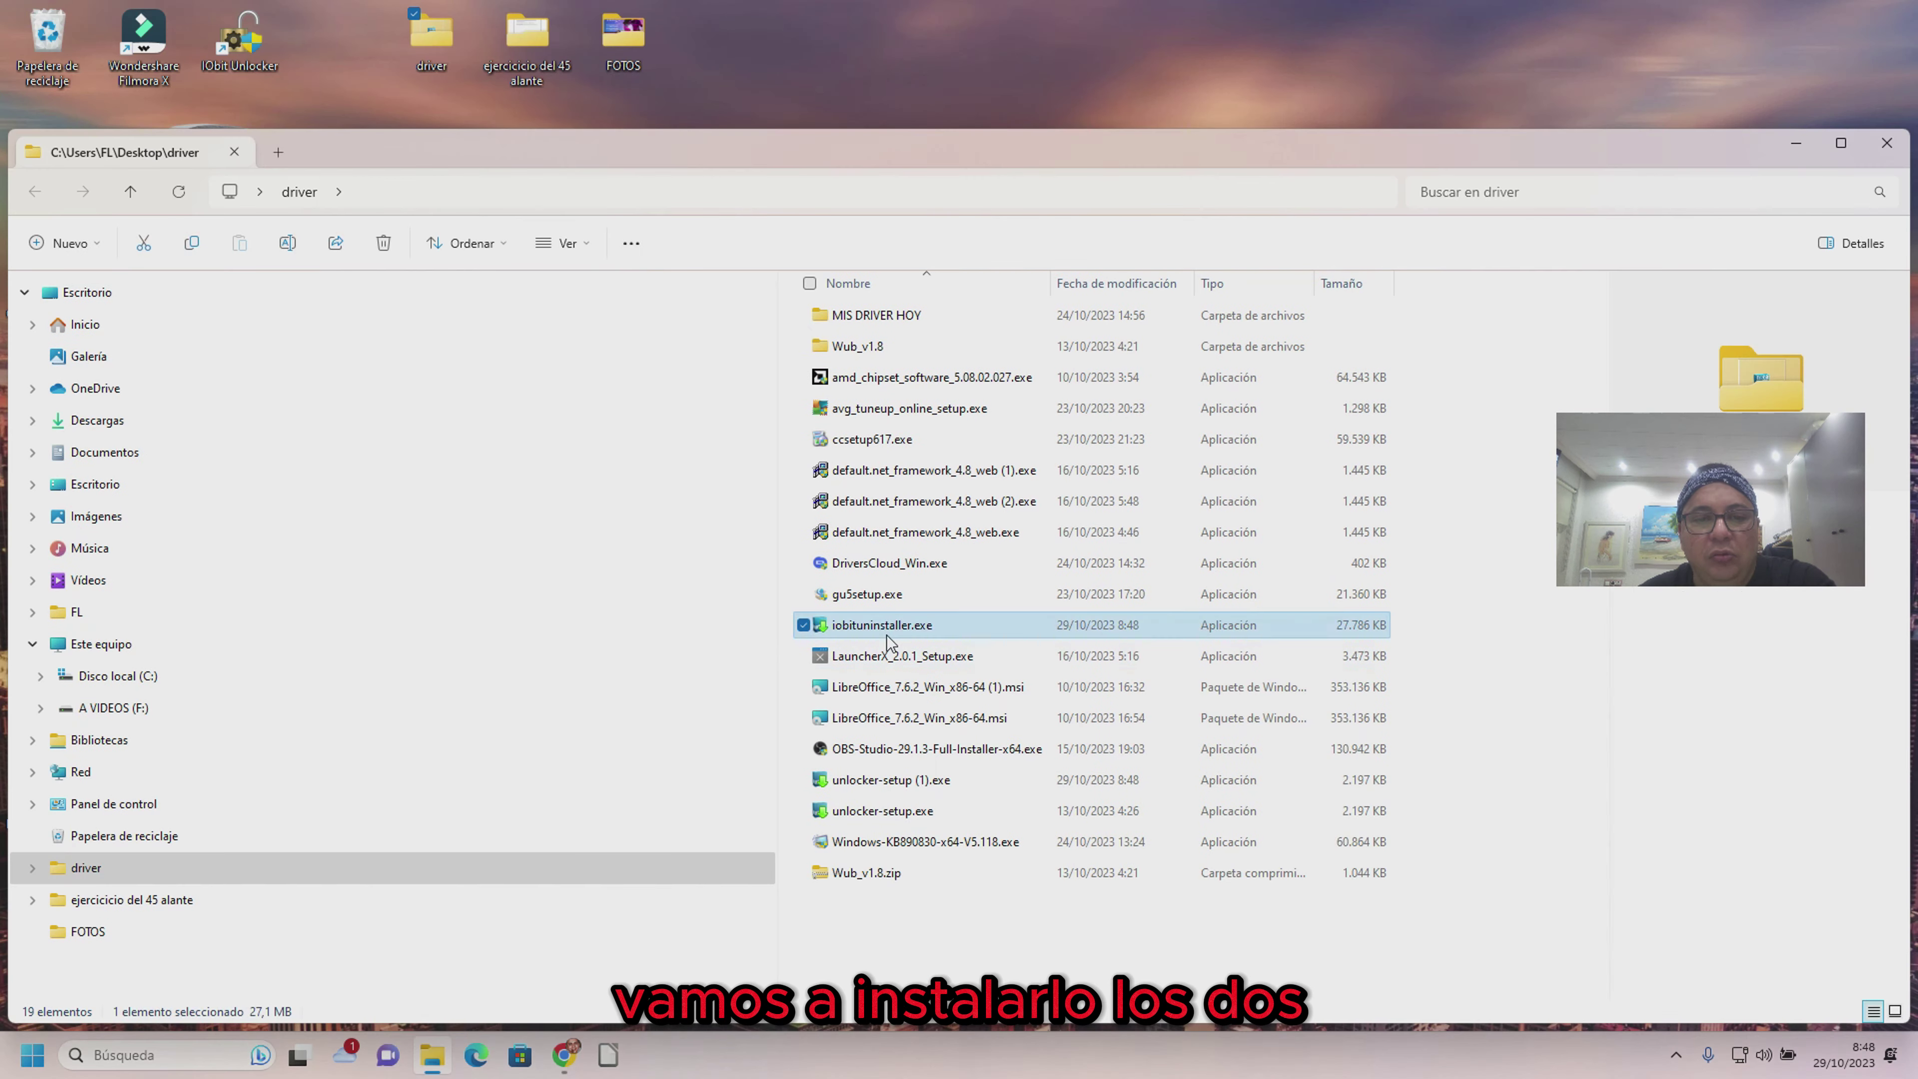
Install IObit Uninstaller 13.1 from iobituninstaller.exe, declining the iTop Easy Desktop and Advanced SystemCare offers, and launch it on finishing
{"action": "double_click", "coordinate": [885, 626]}
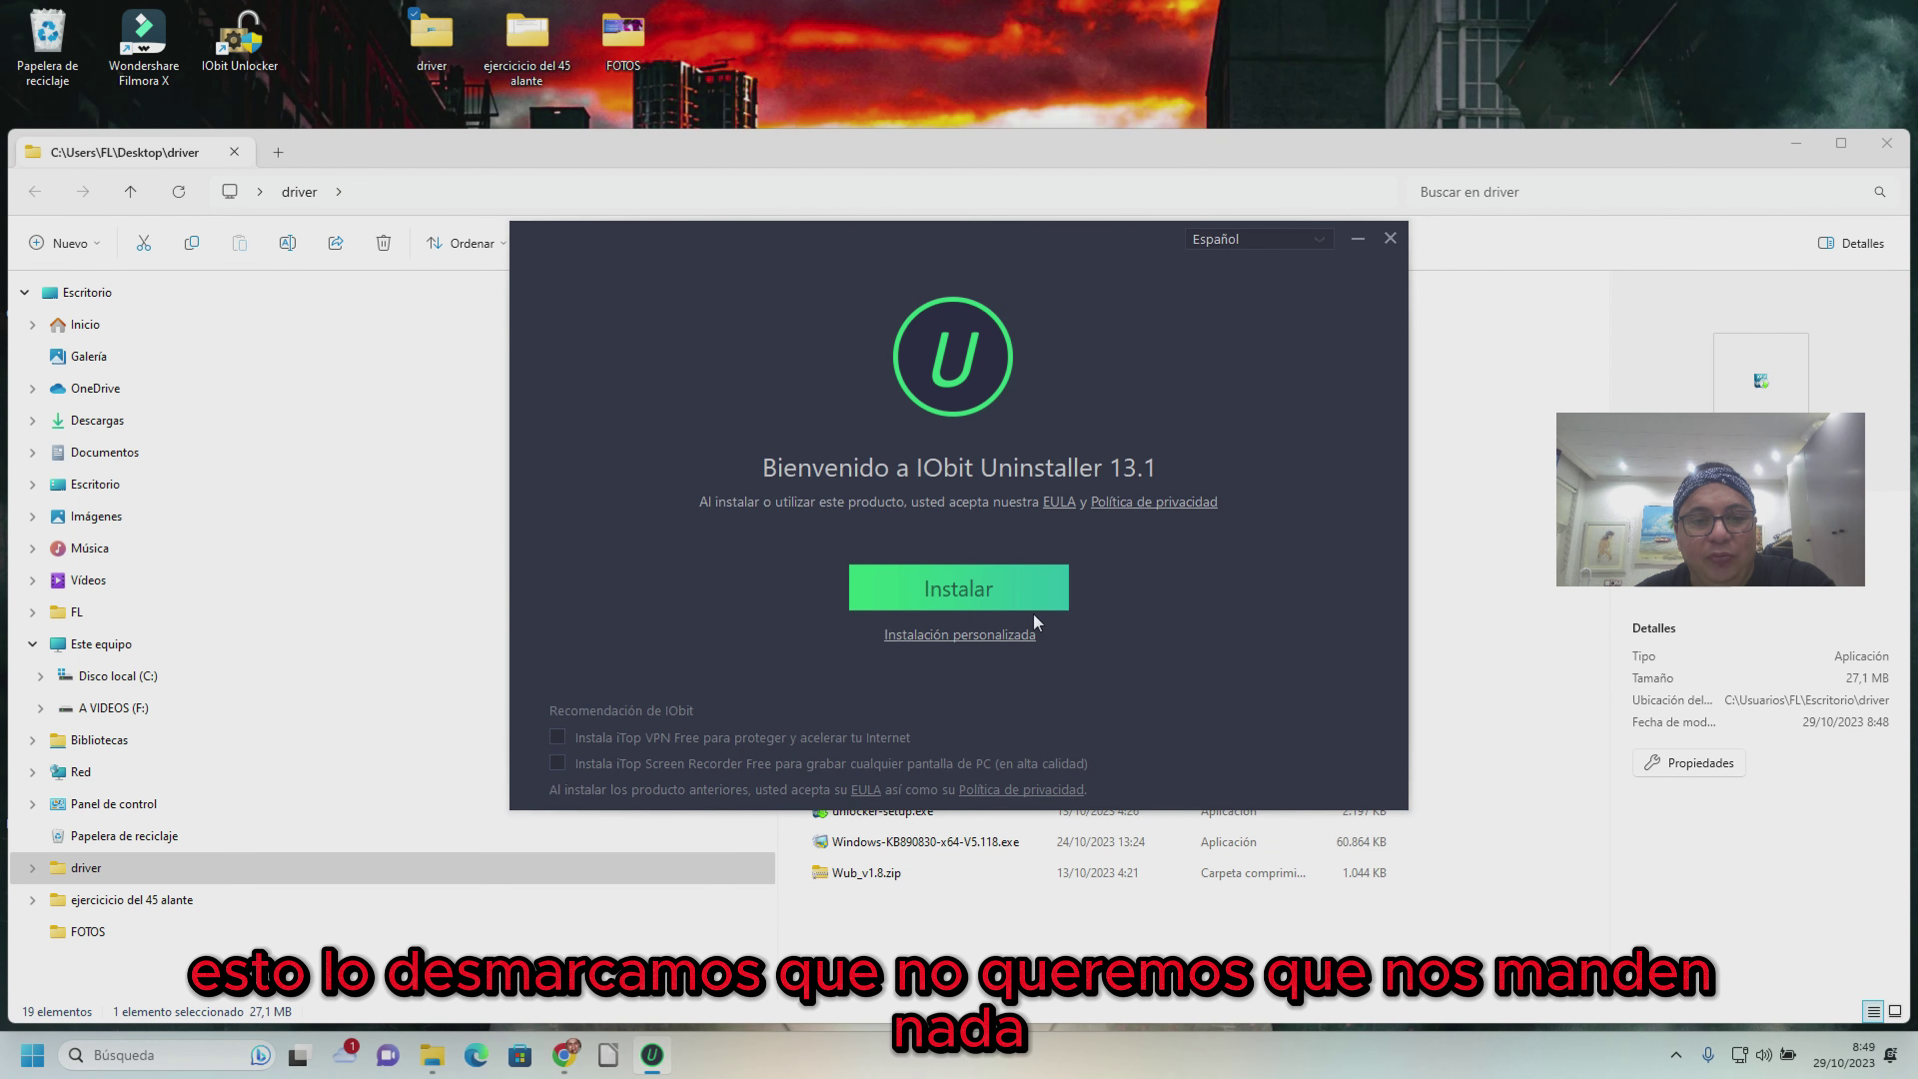
{"action": "left_click", "coordinate": [1030, 595]}
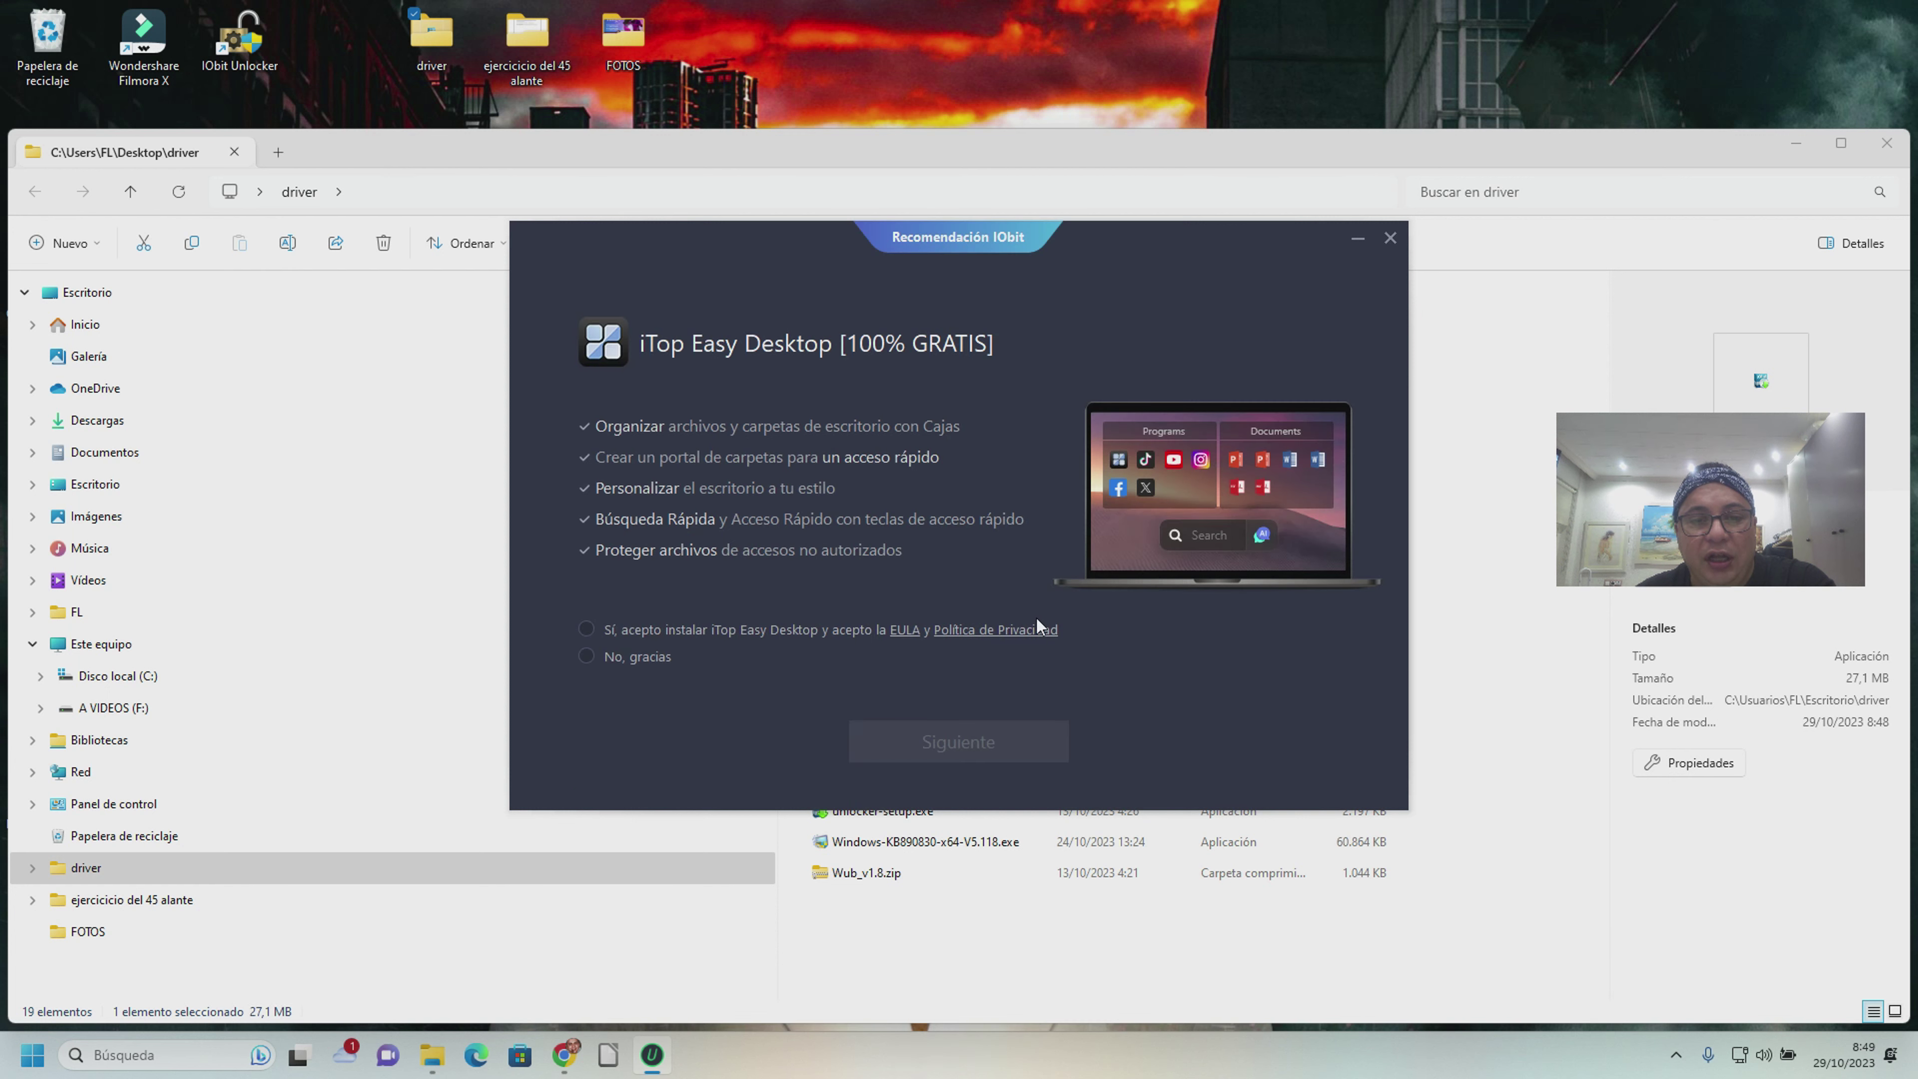
{"action": "left_click", "coordinate": [584, 657]}
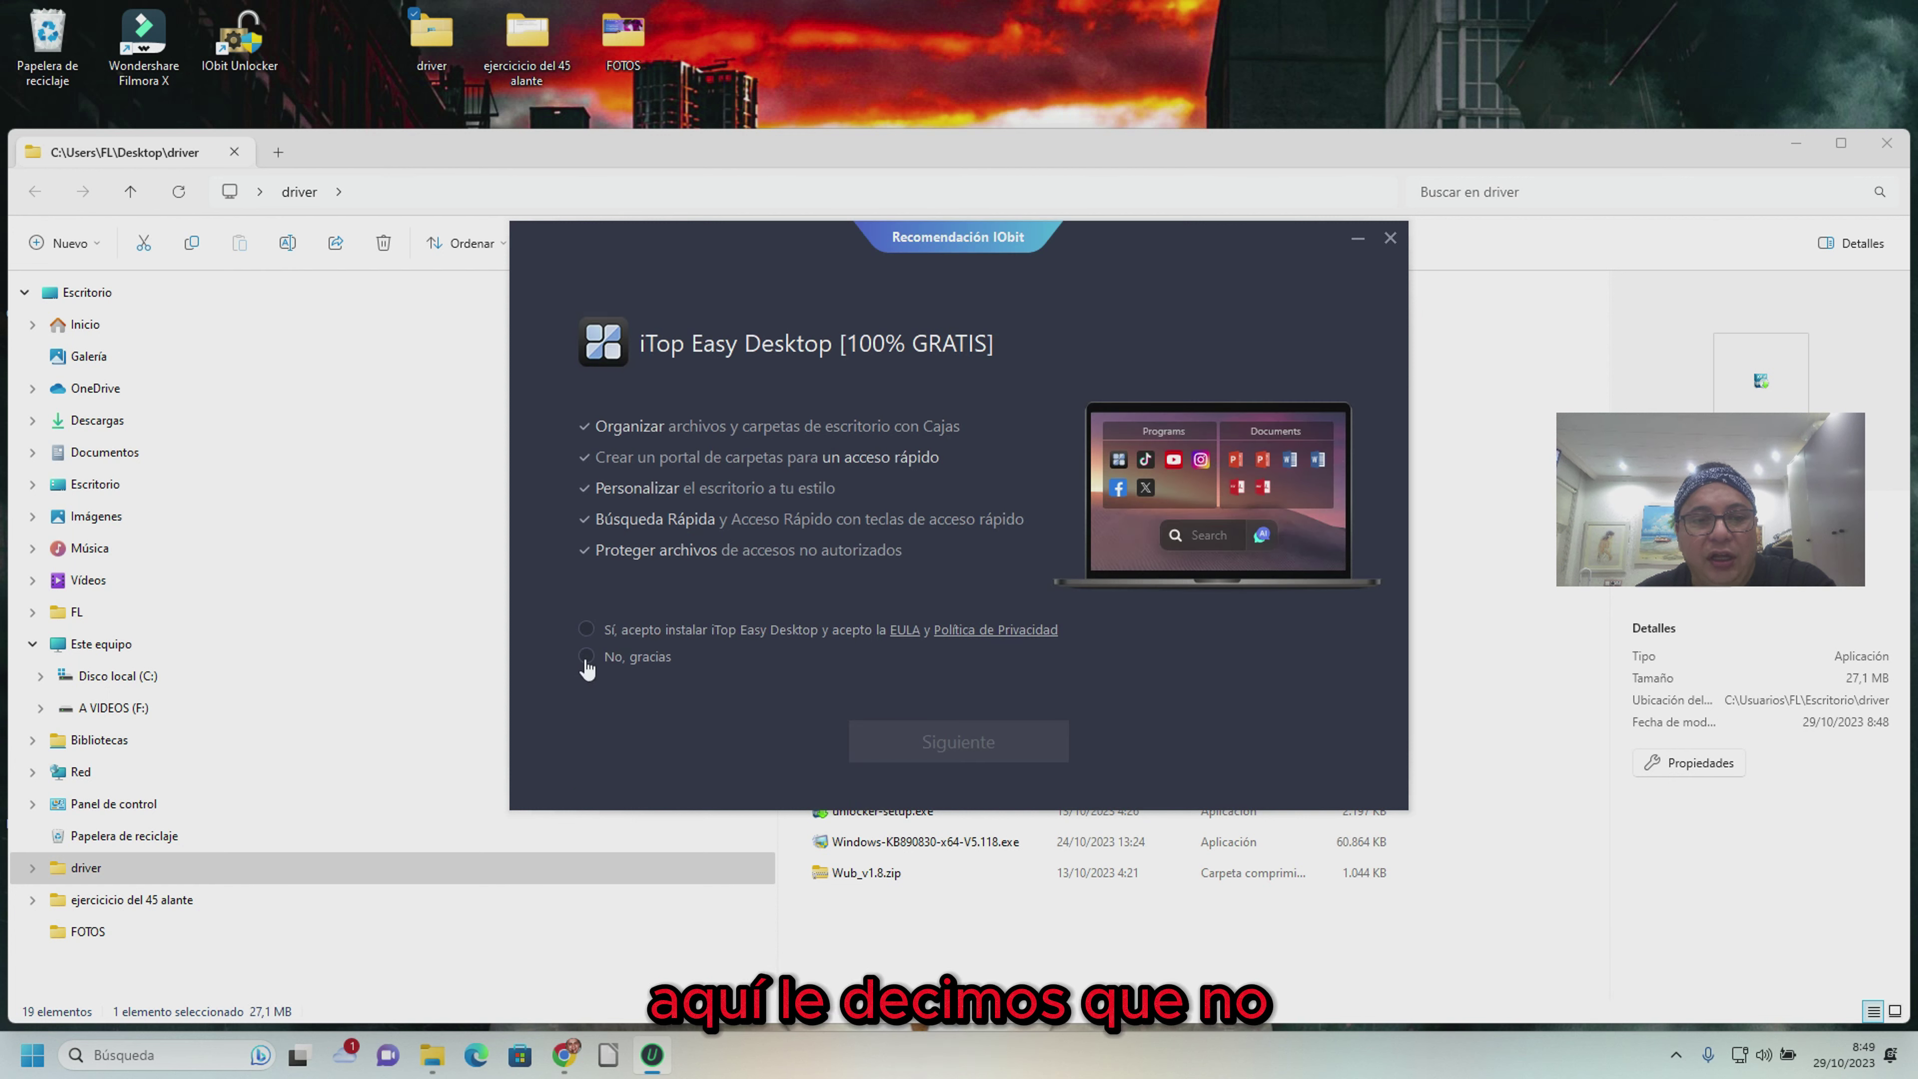
{"action": "left_click", "coordinate": [925, 748]}
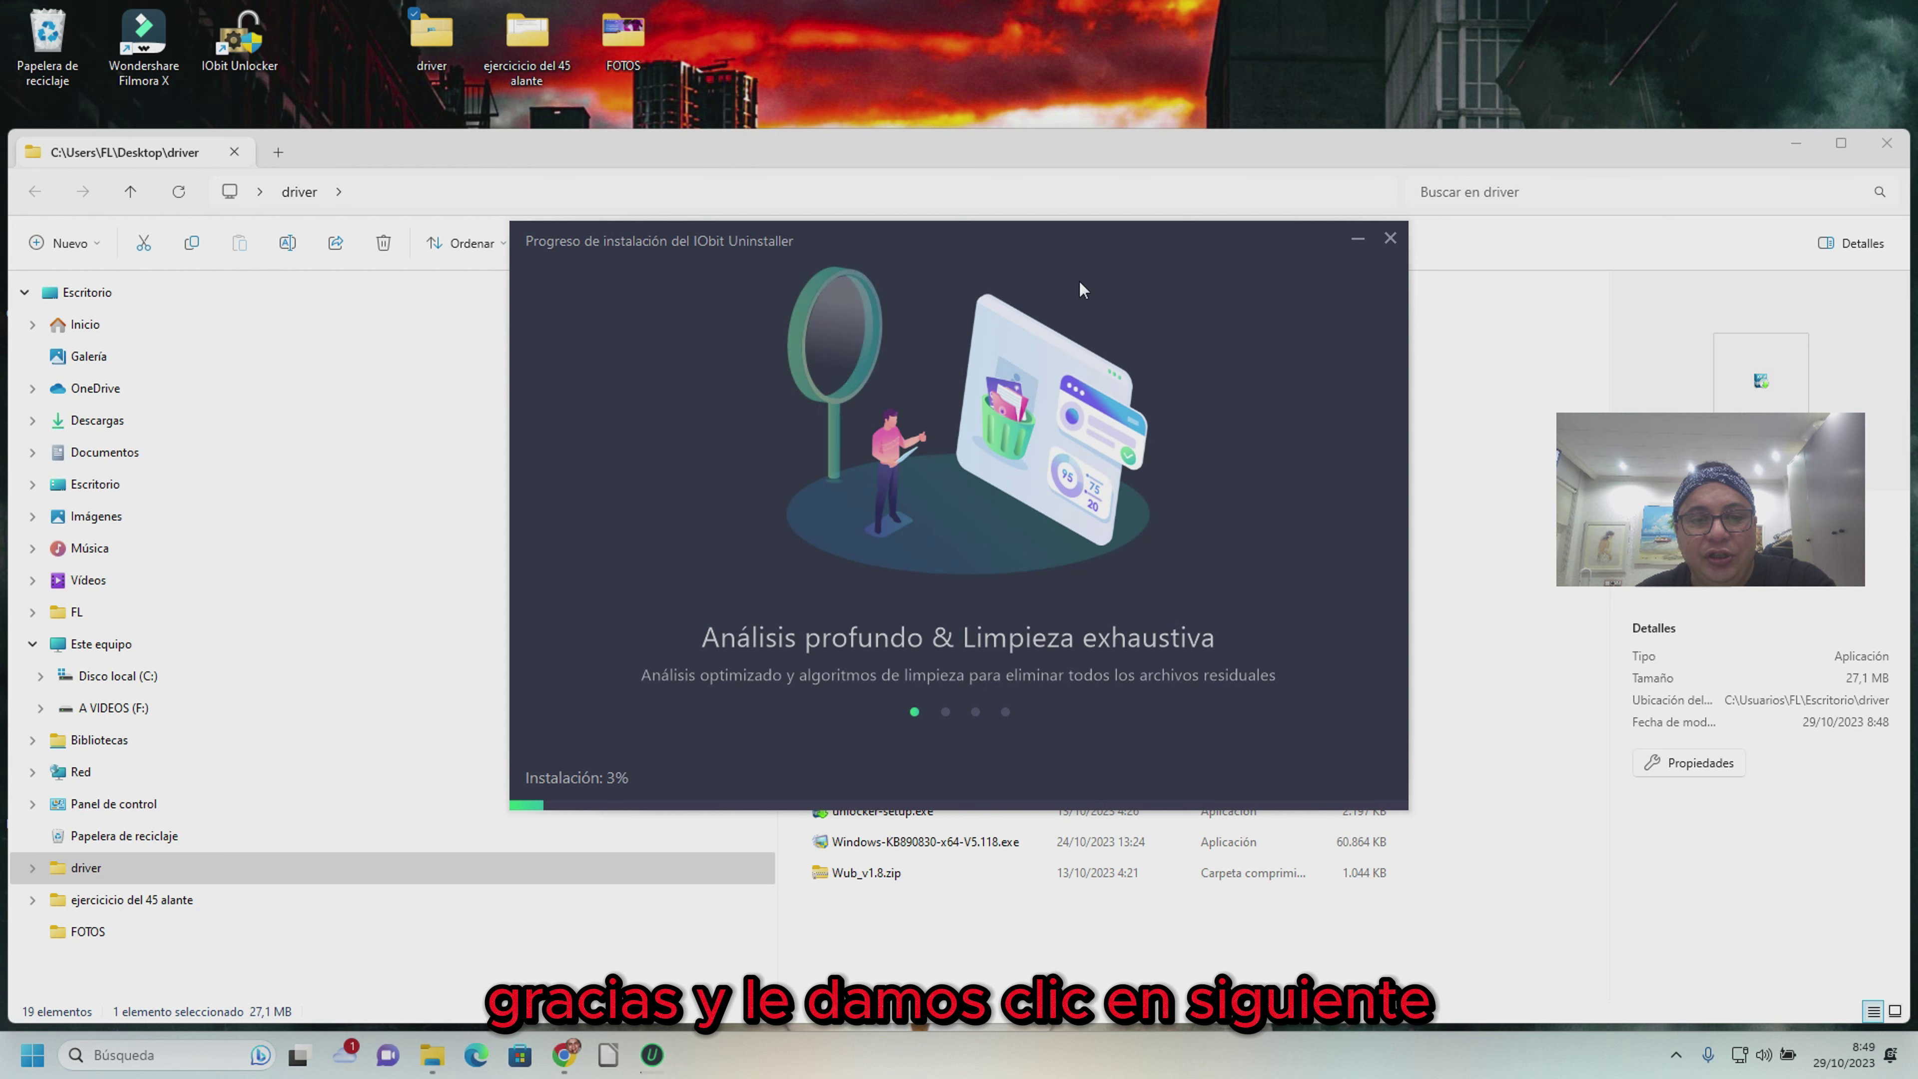
{"action": "left_click_drag", "start_coordinate": [1082, 258], "coordinate": [611, 42]}
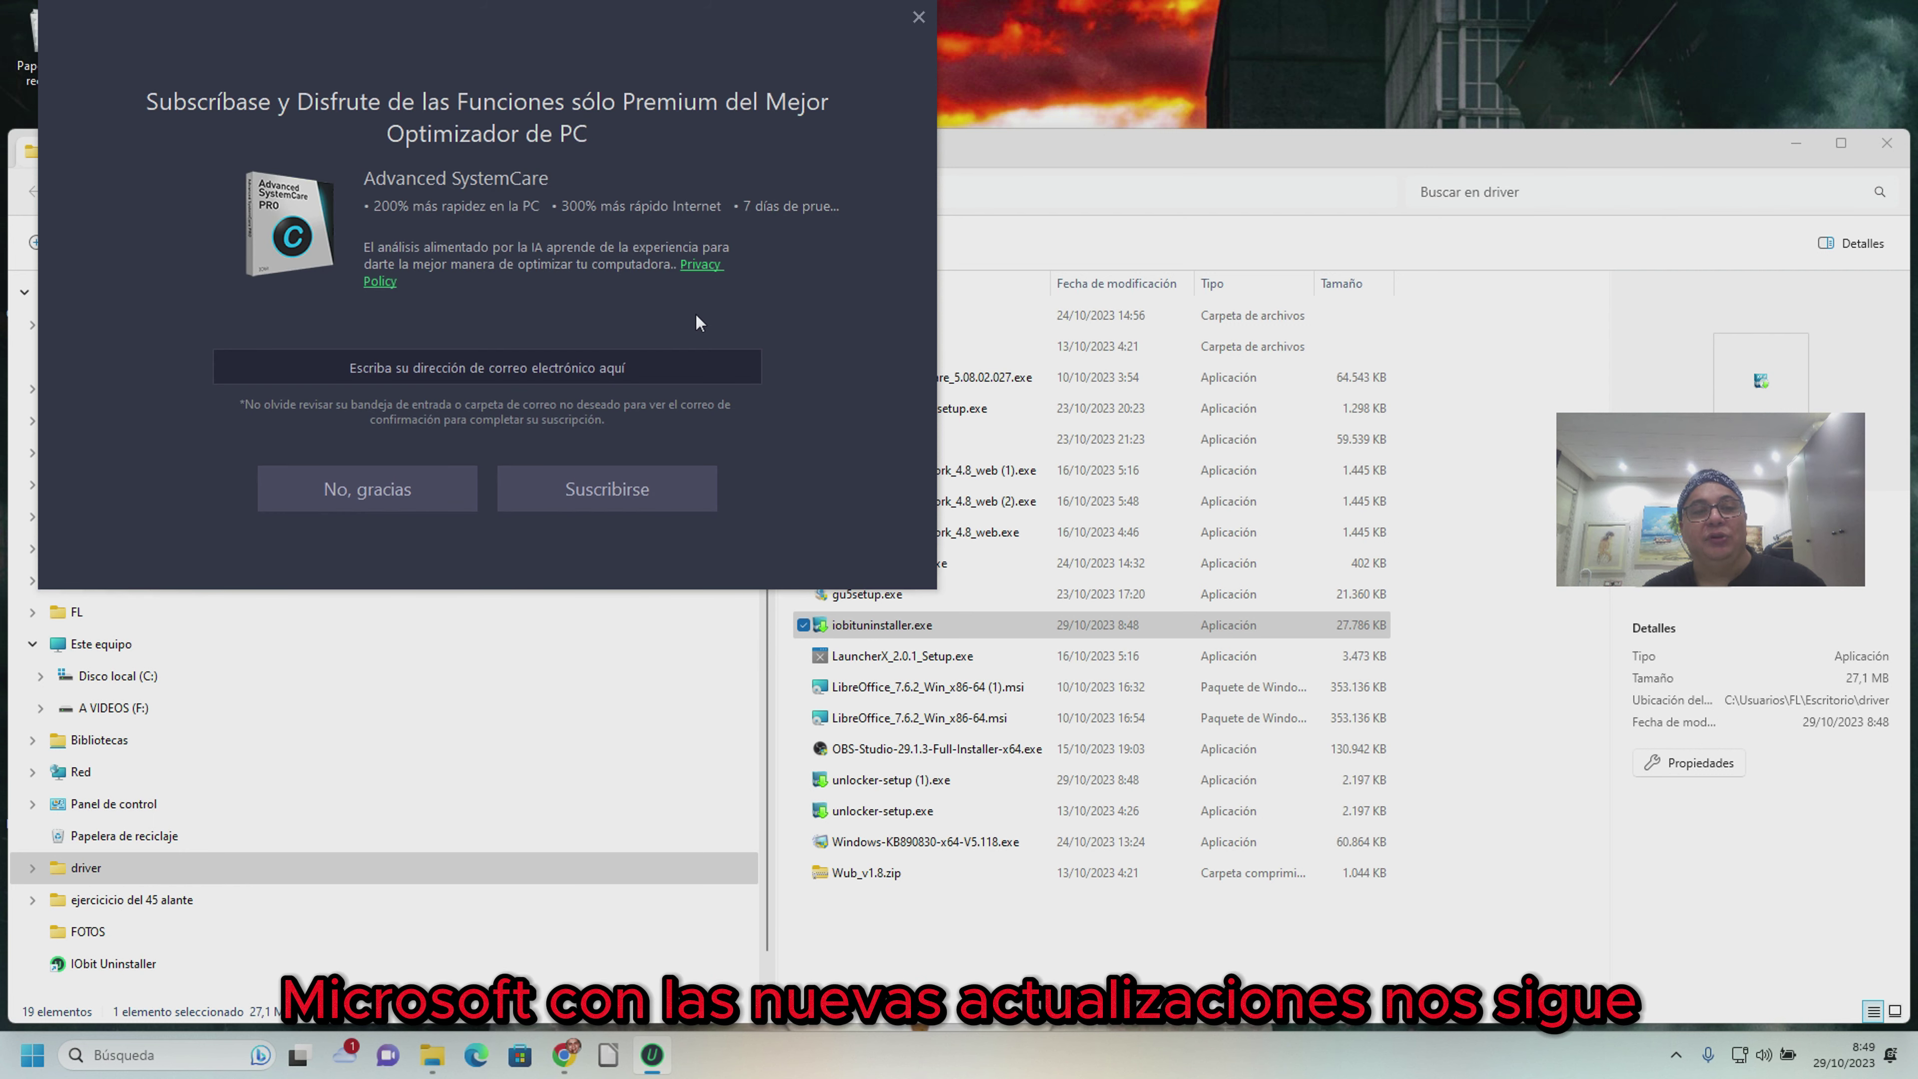
{"action": "left_click", "coordinate": [444, 503]}
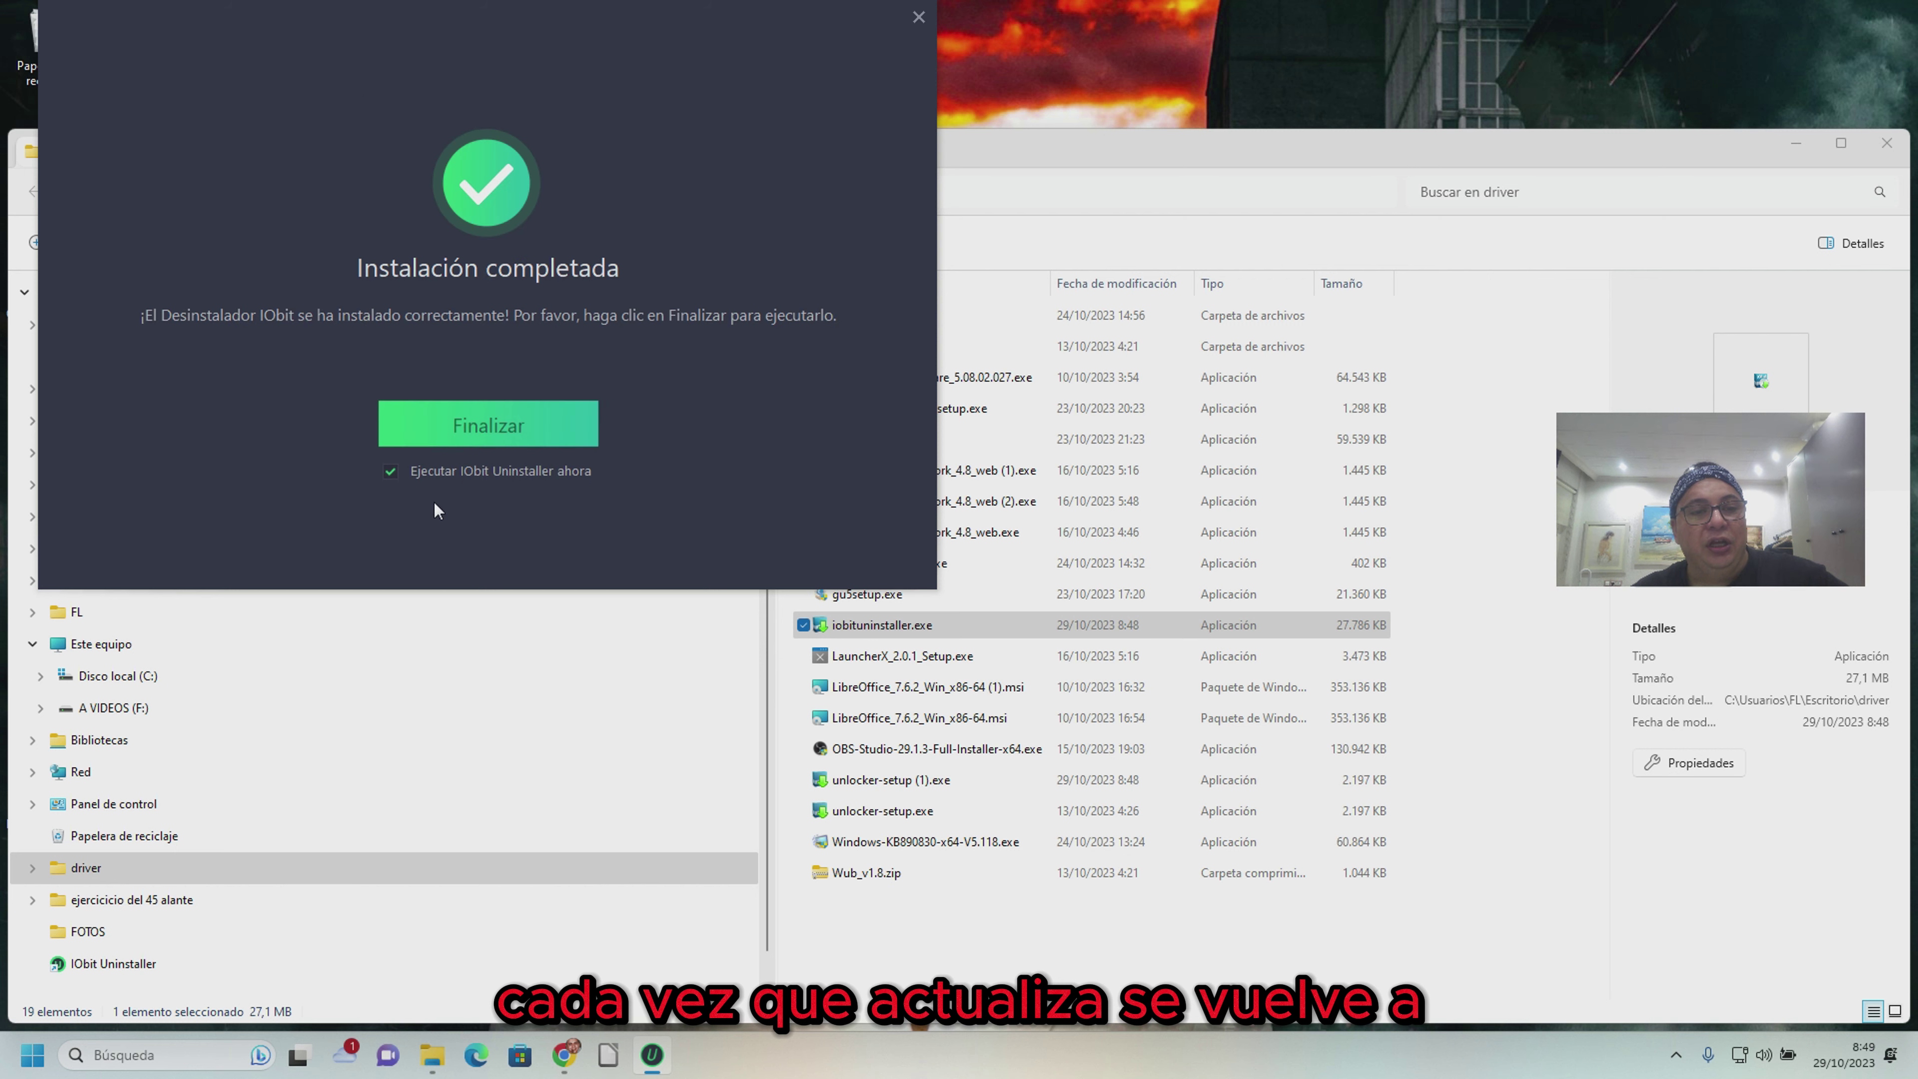
{"action": "left_click", "coordinate": [490, 434]}
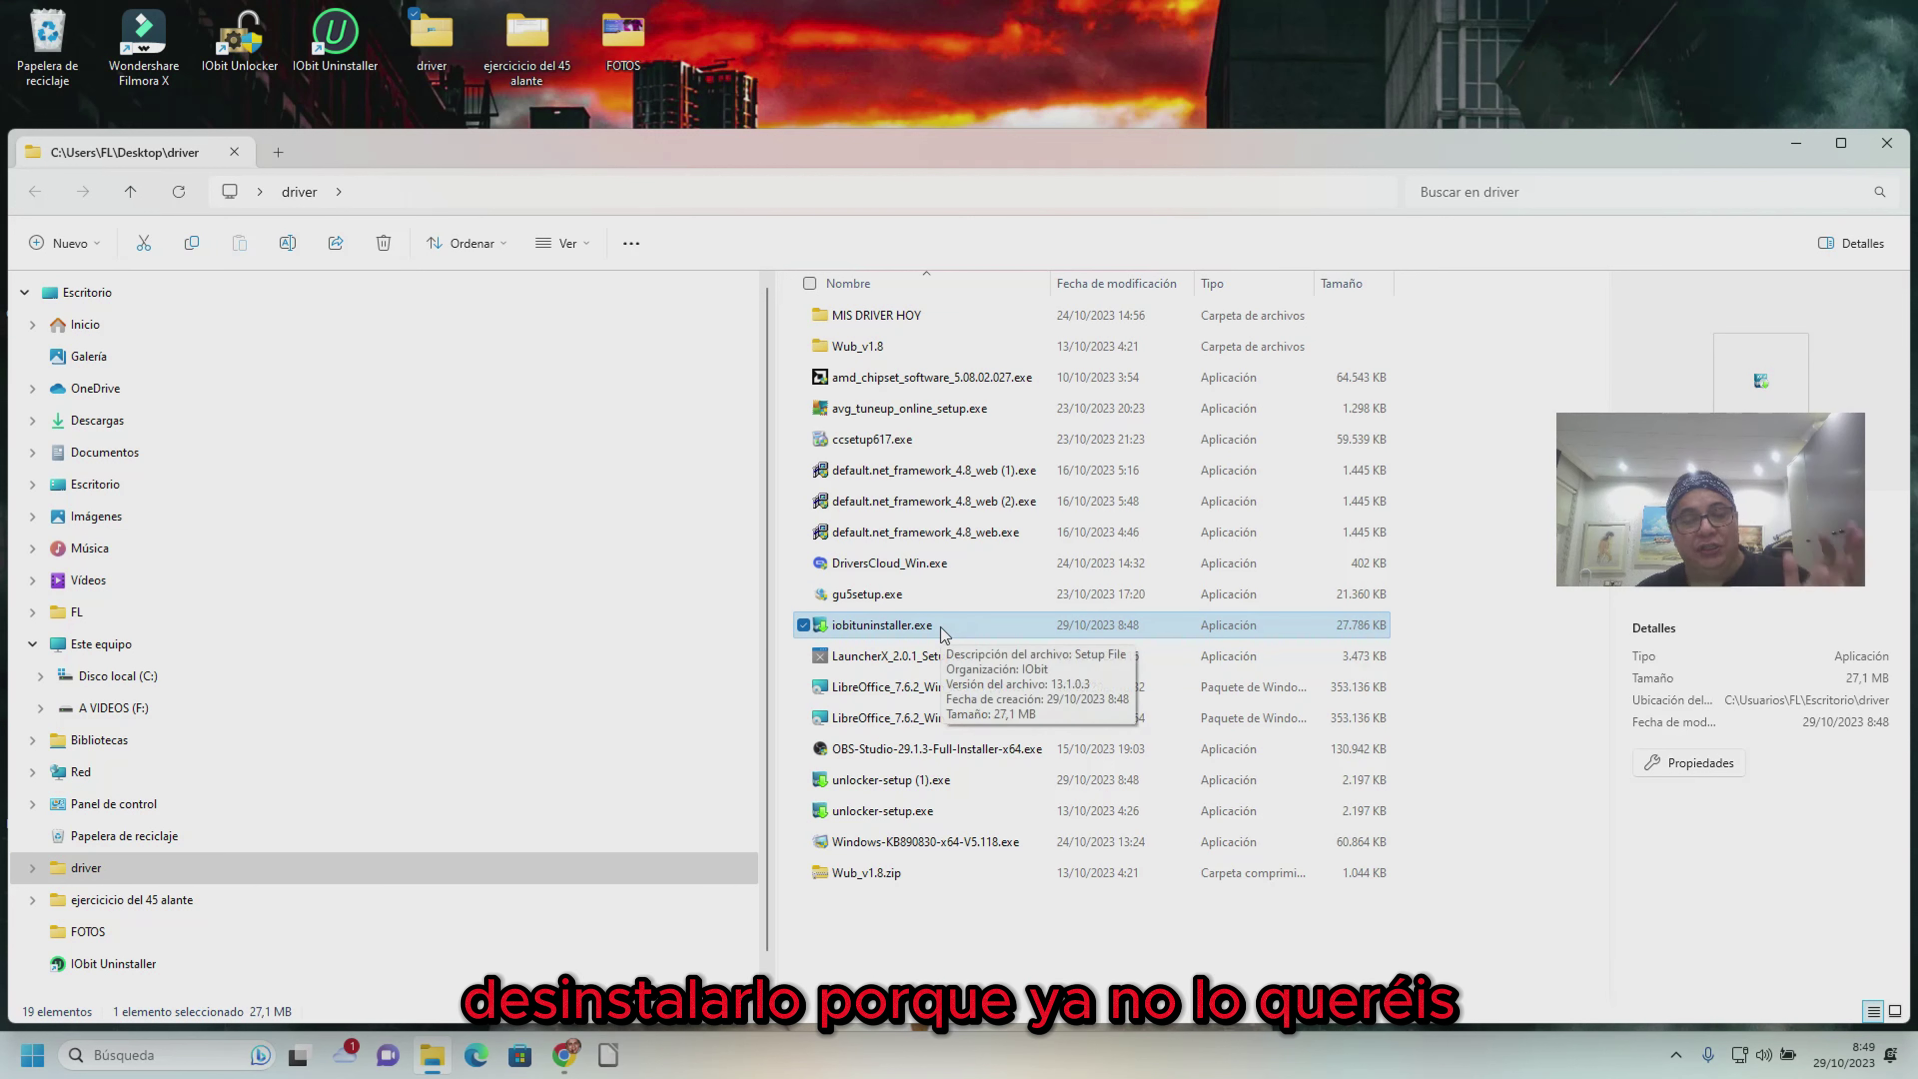
Install IObit Unlocker from unlocker-setup.exe, letting it close conflicting applications automatically, and launch it on finishing
{"action": "left_click", "coordinate": [909, 817]}
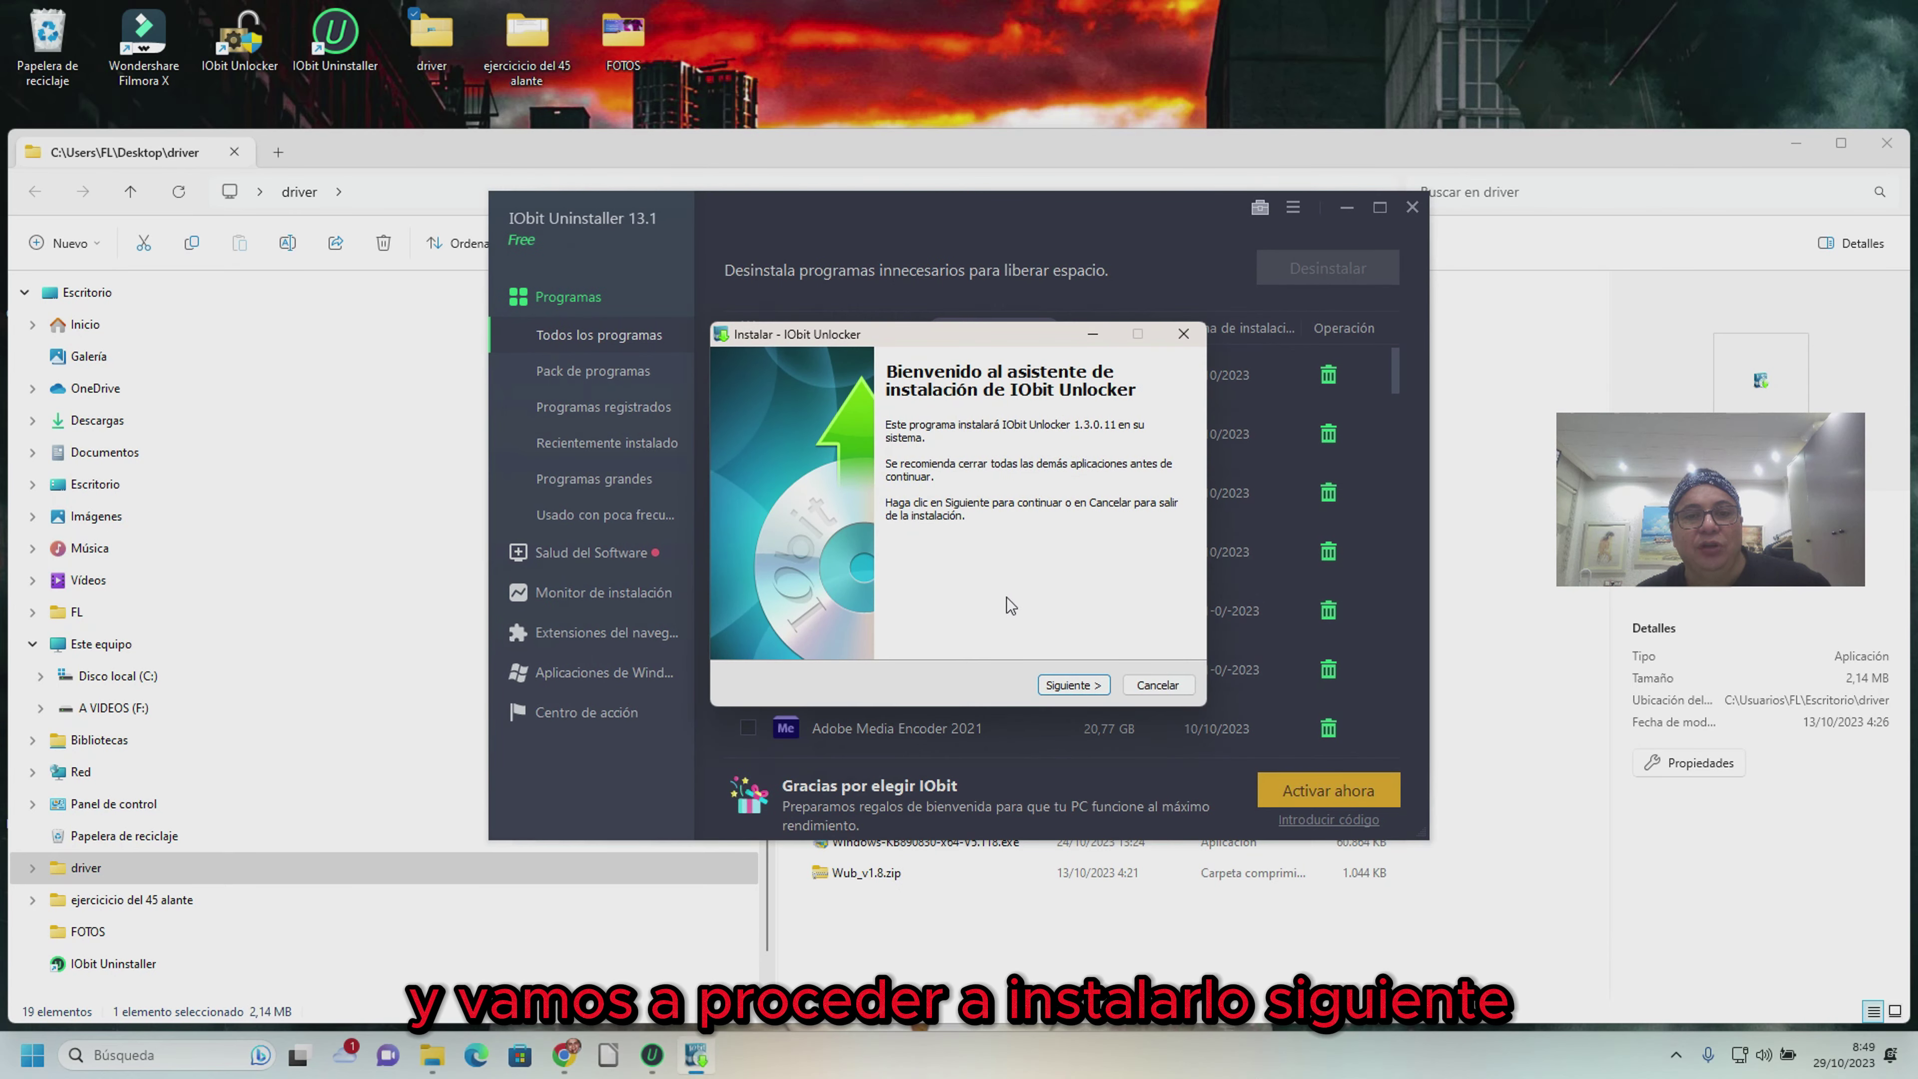
{"action": "left_click", "coordinate": [1072, 684]}
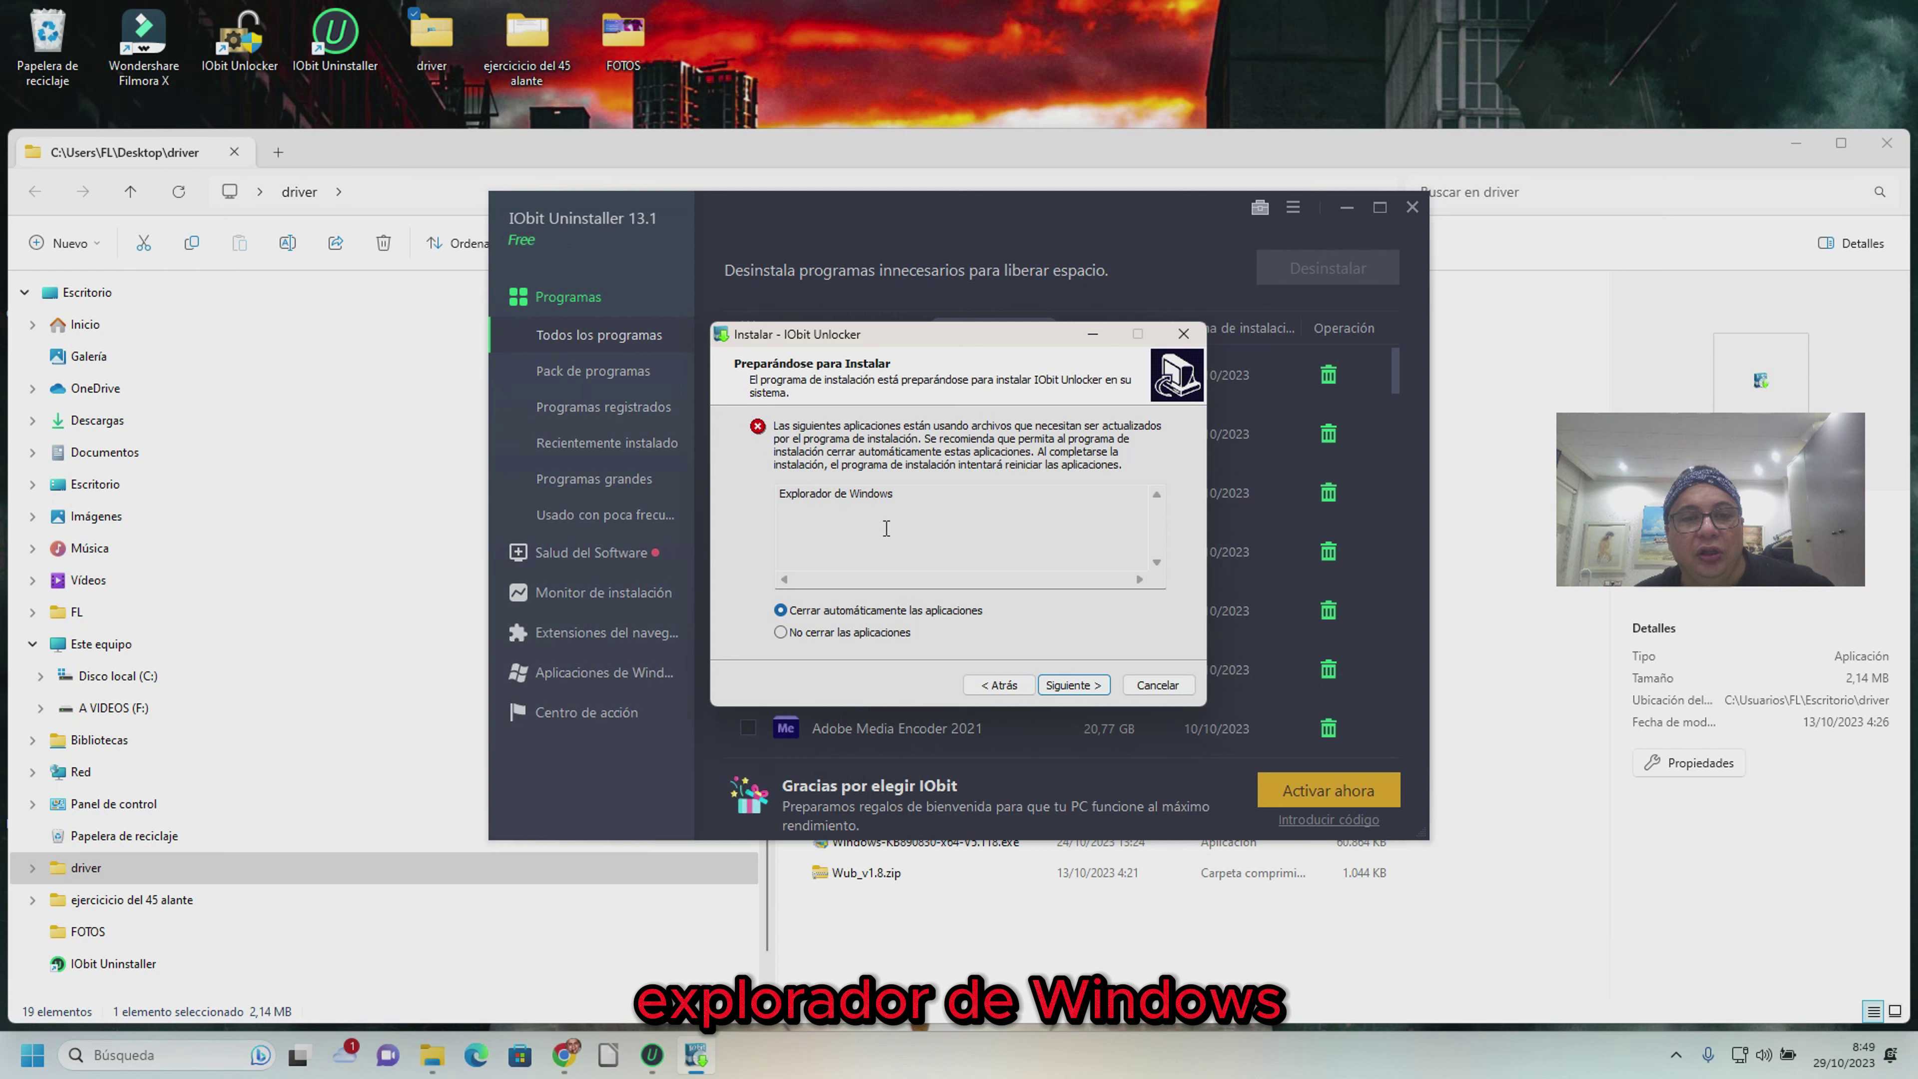
{"action": "left_click", "coordinate": [1071, 686]}
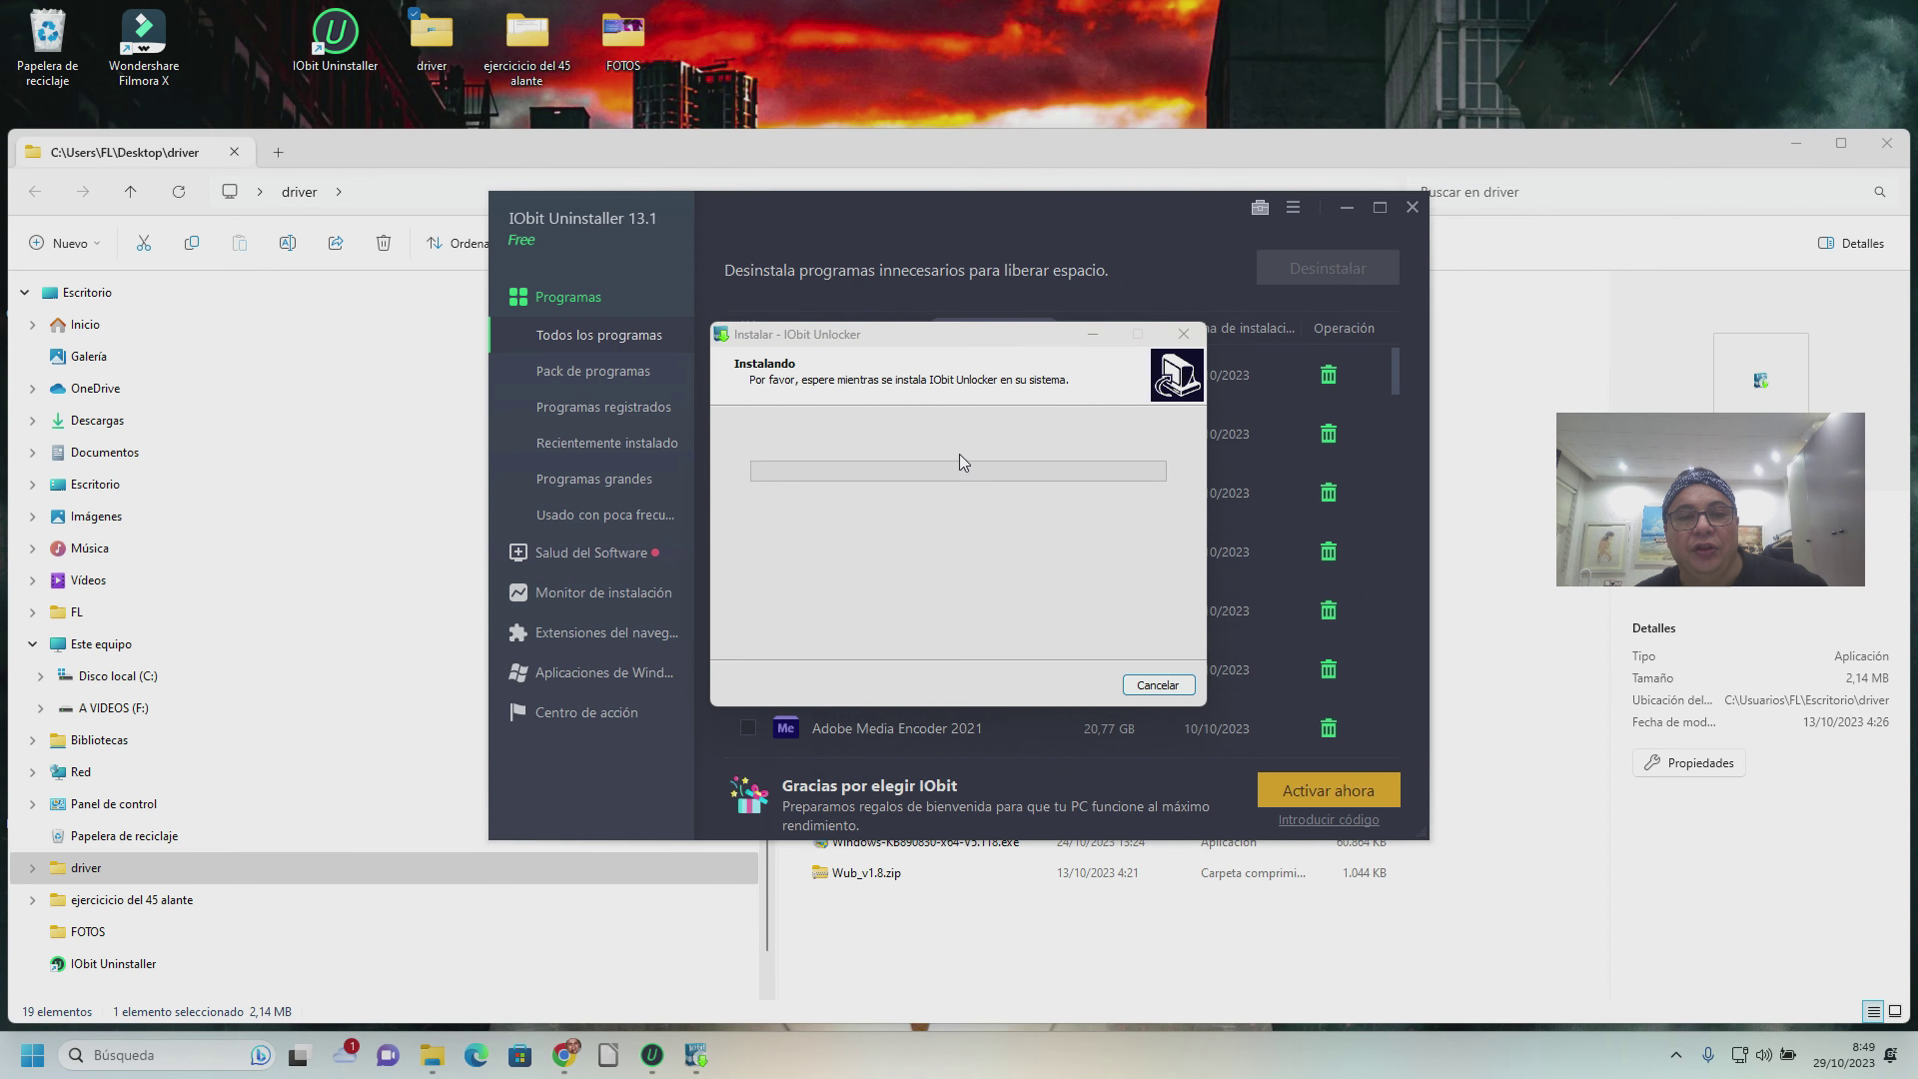
{"action": "left_click", "coordinate": [1888, 144]}
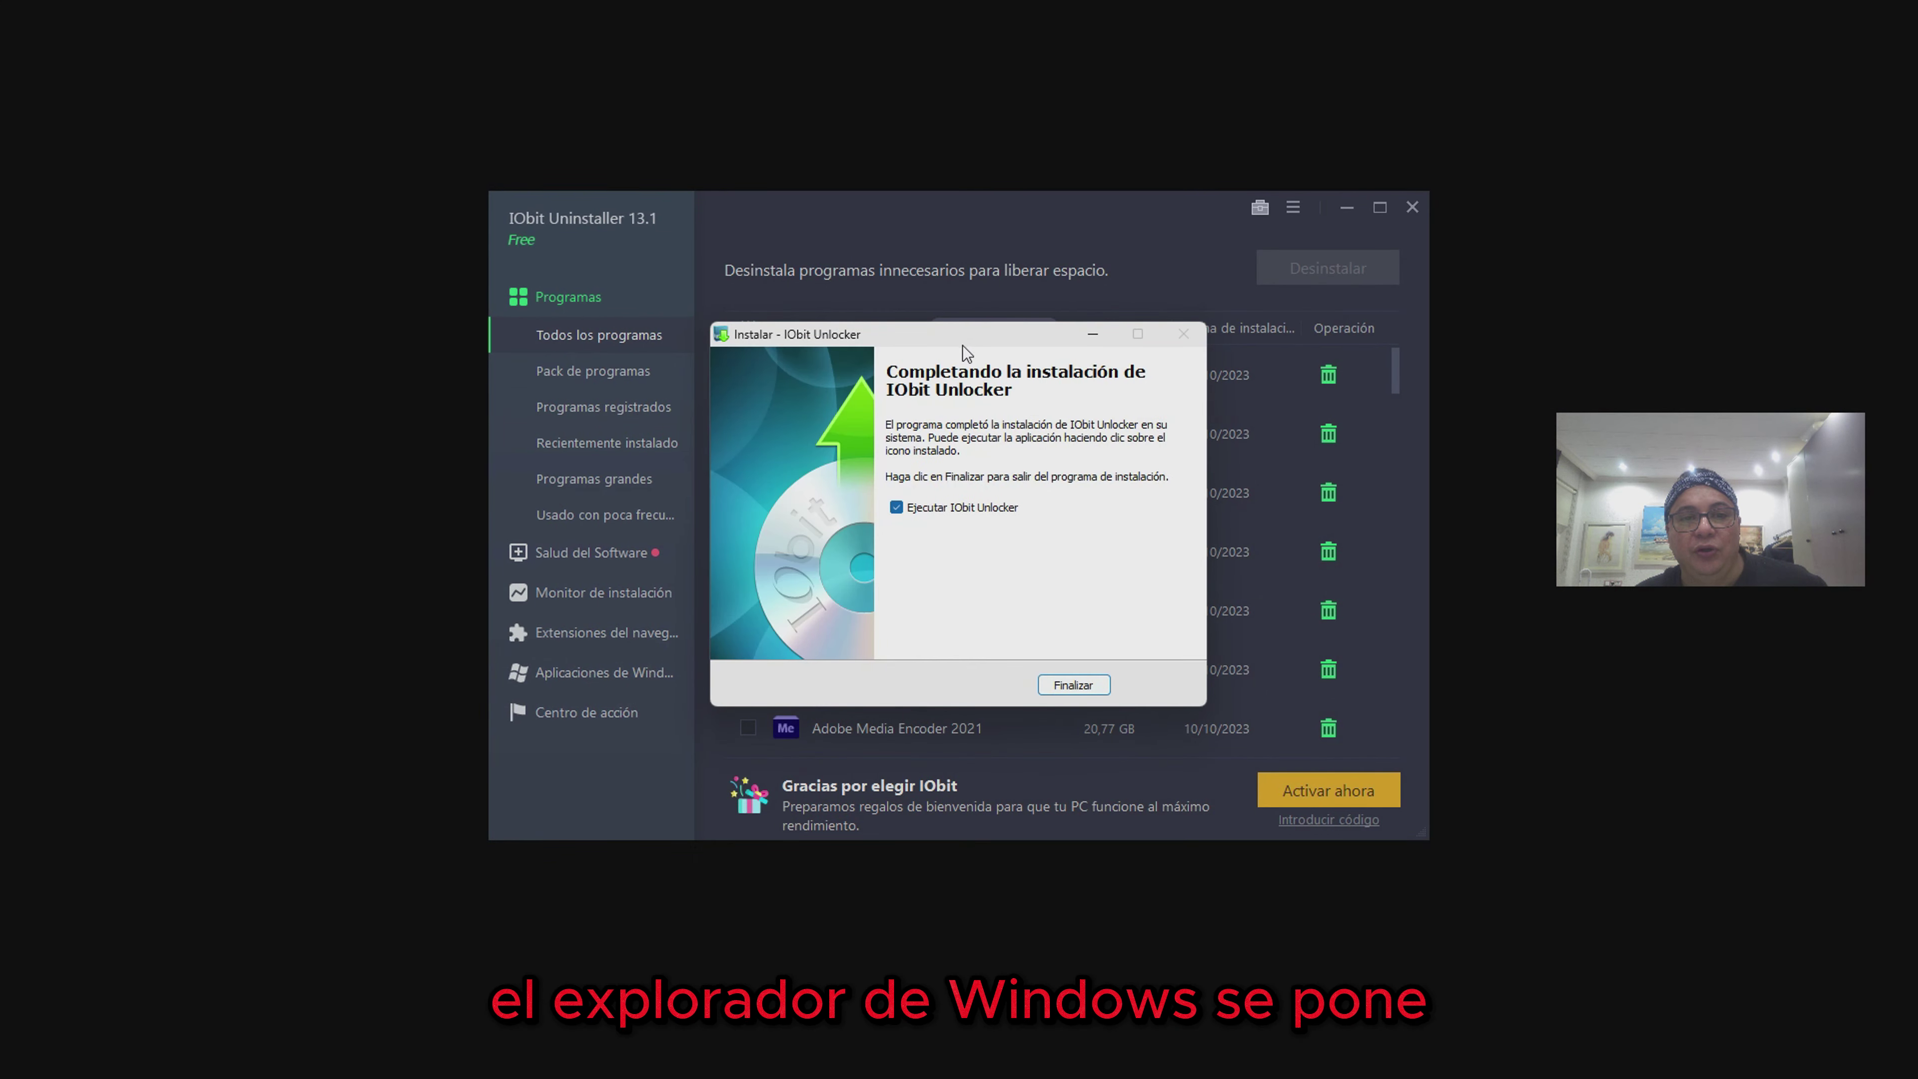
{"action": "left_click", "coordinate": [1073, 684]}
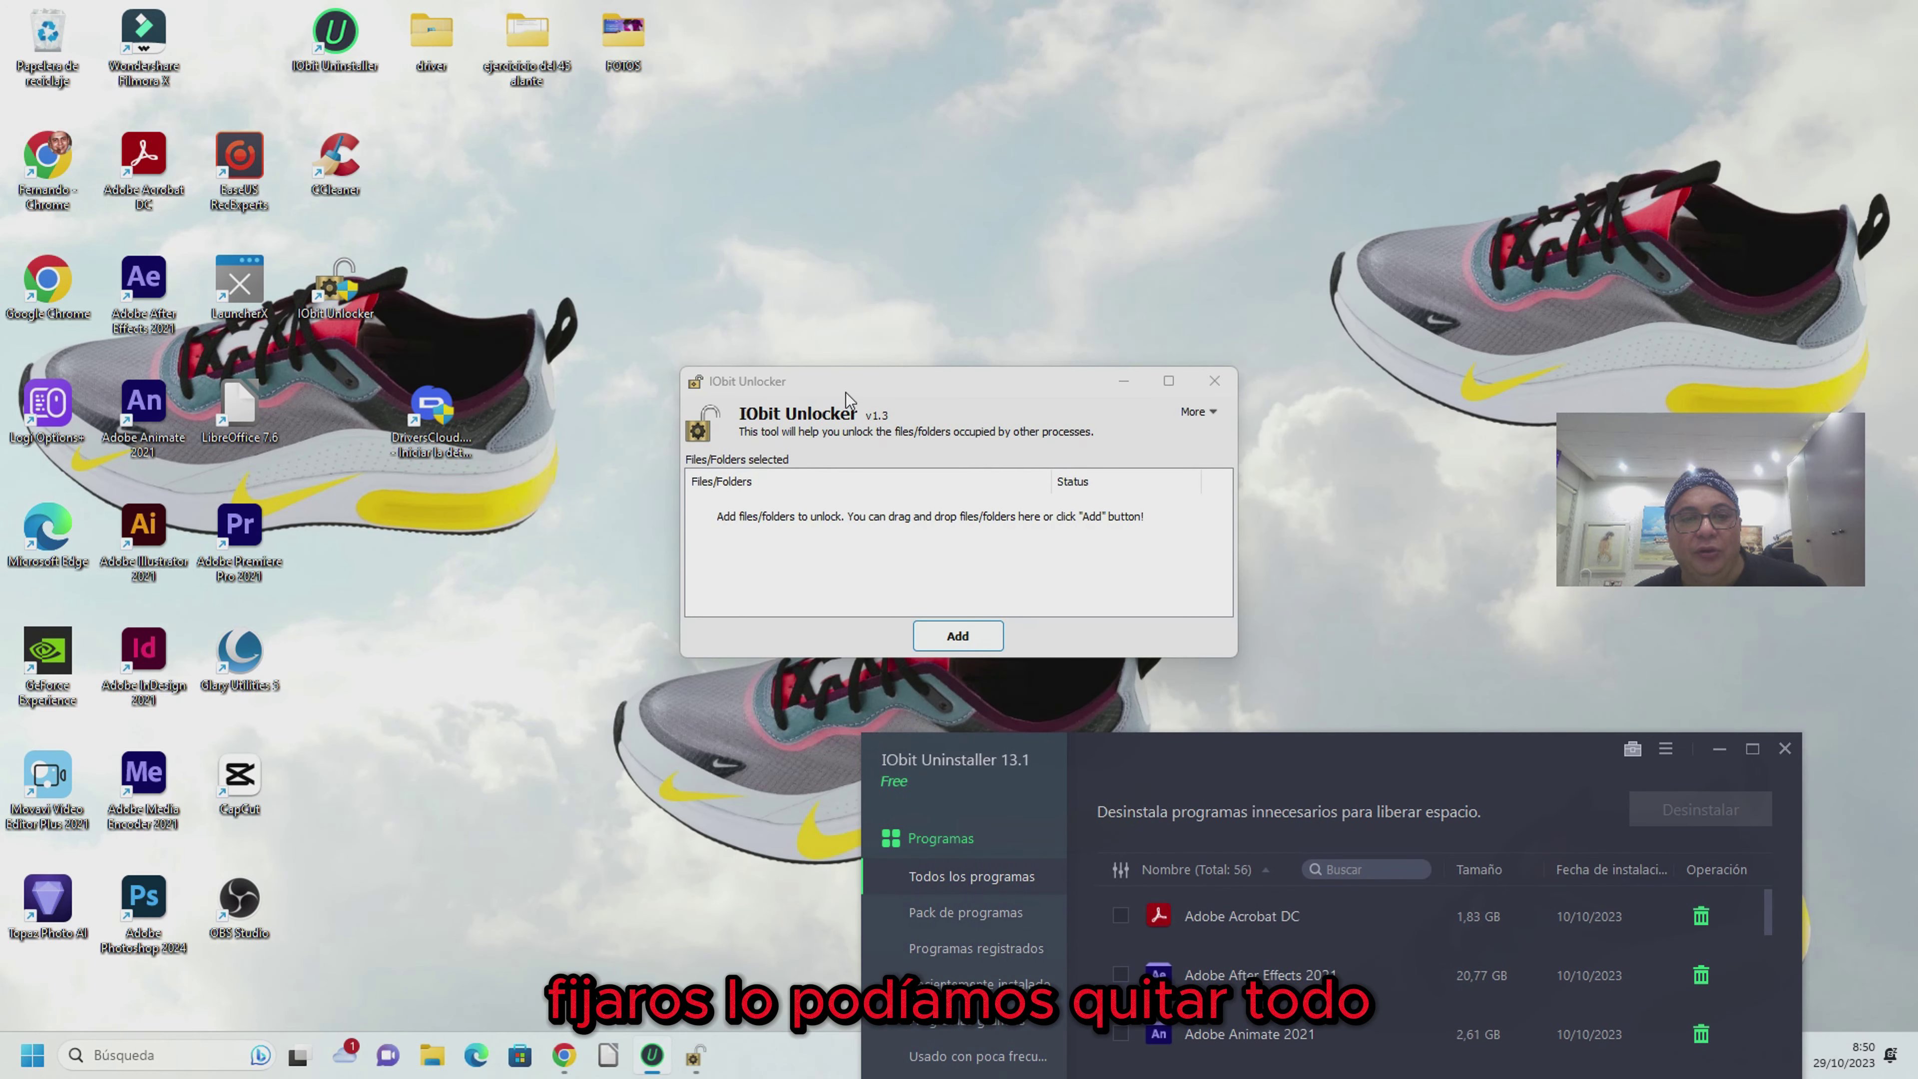
Arrange the IObit Unlocker and IObit Uninstaller windows and select Microsoft Edge in the list of all programs
{"action": "left_click_drag", "start_coordinate": [847, 398], "coordinate": [264, 42]}
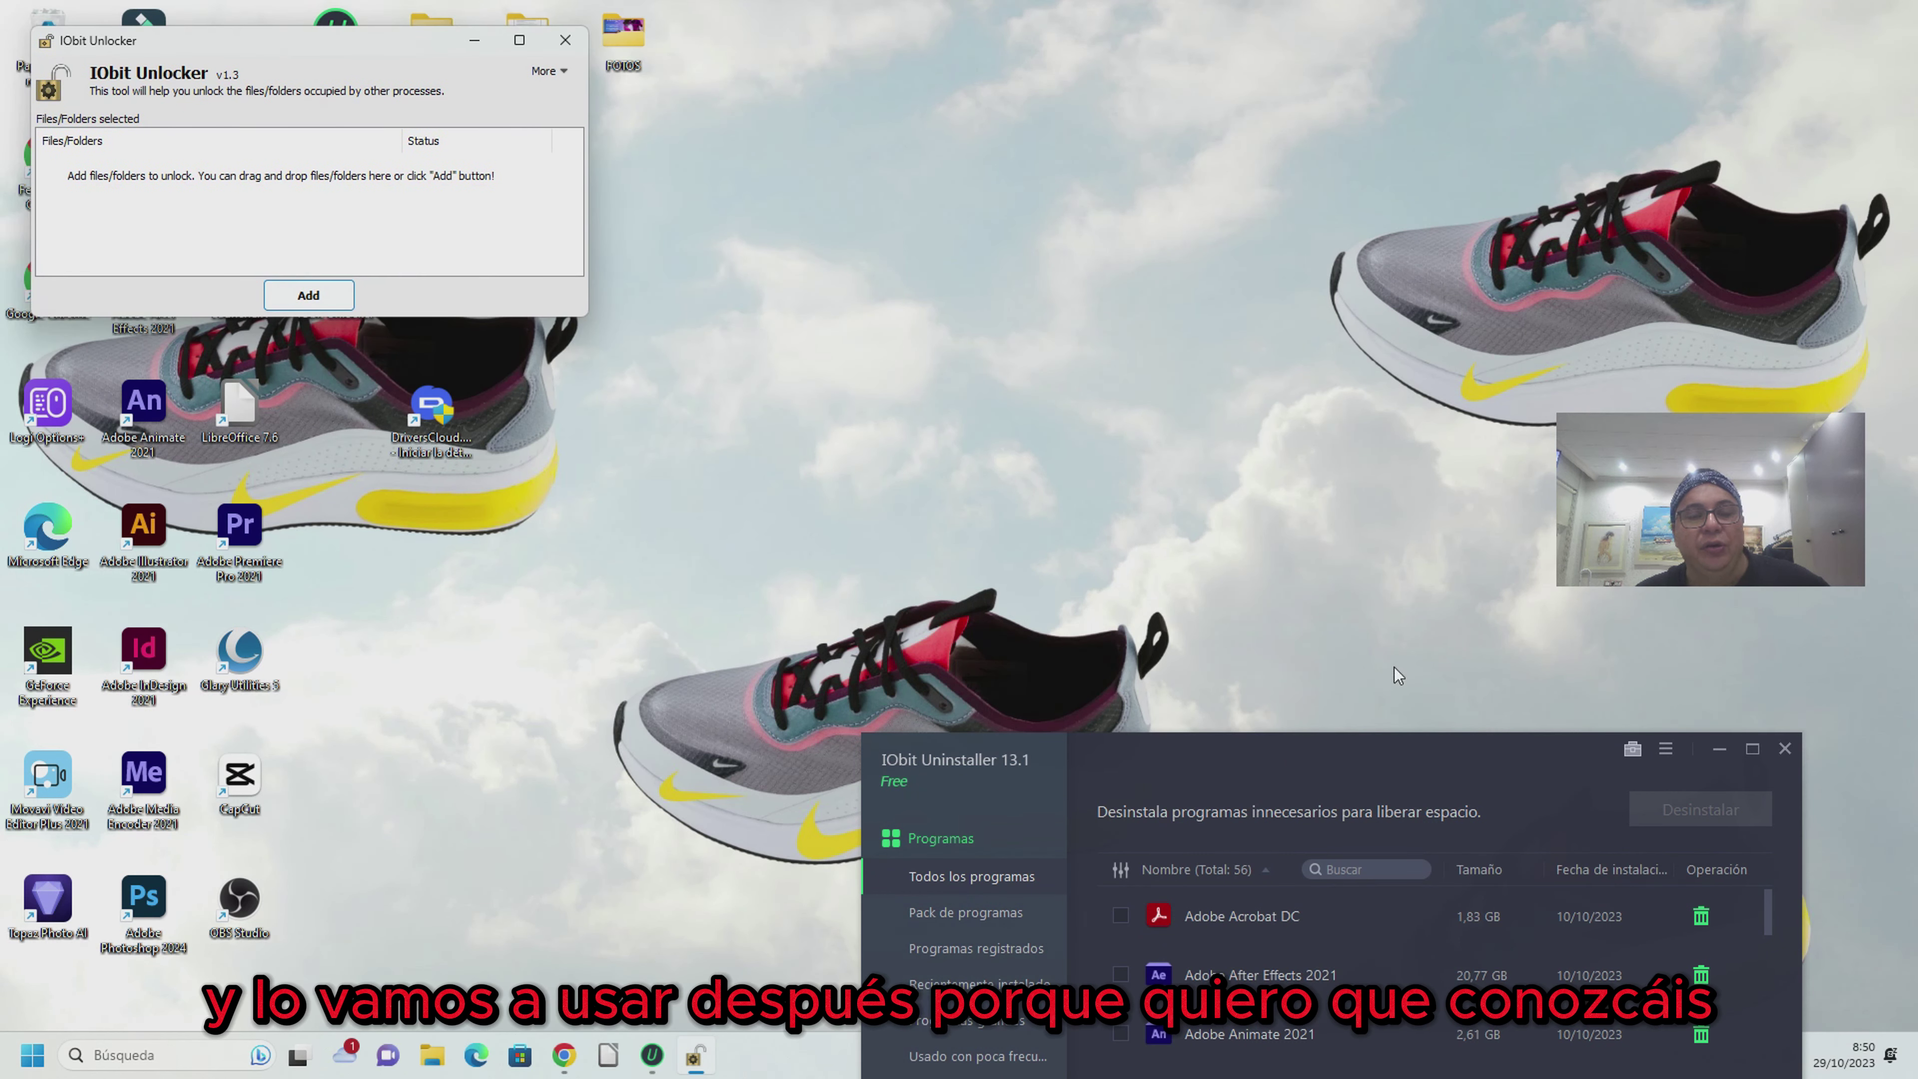
{"action": "left_click_drag", "start_coordinate": [1301, 754], "coordinate": [928, 153]}
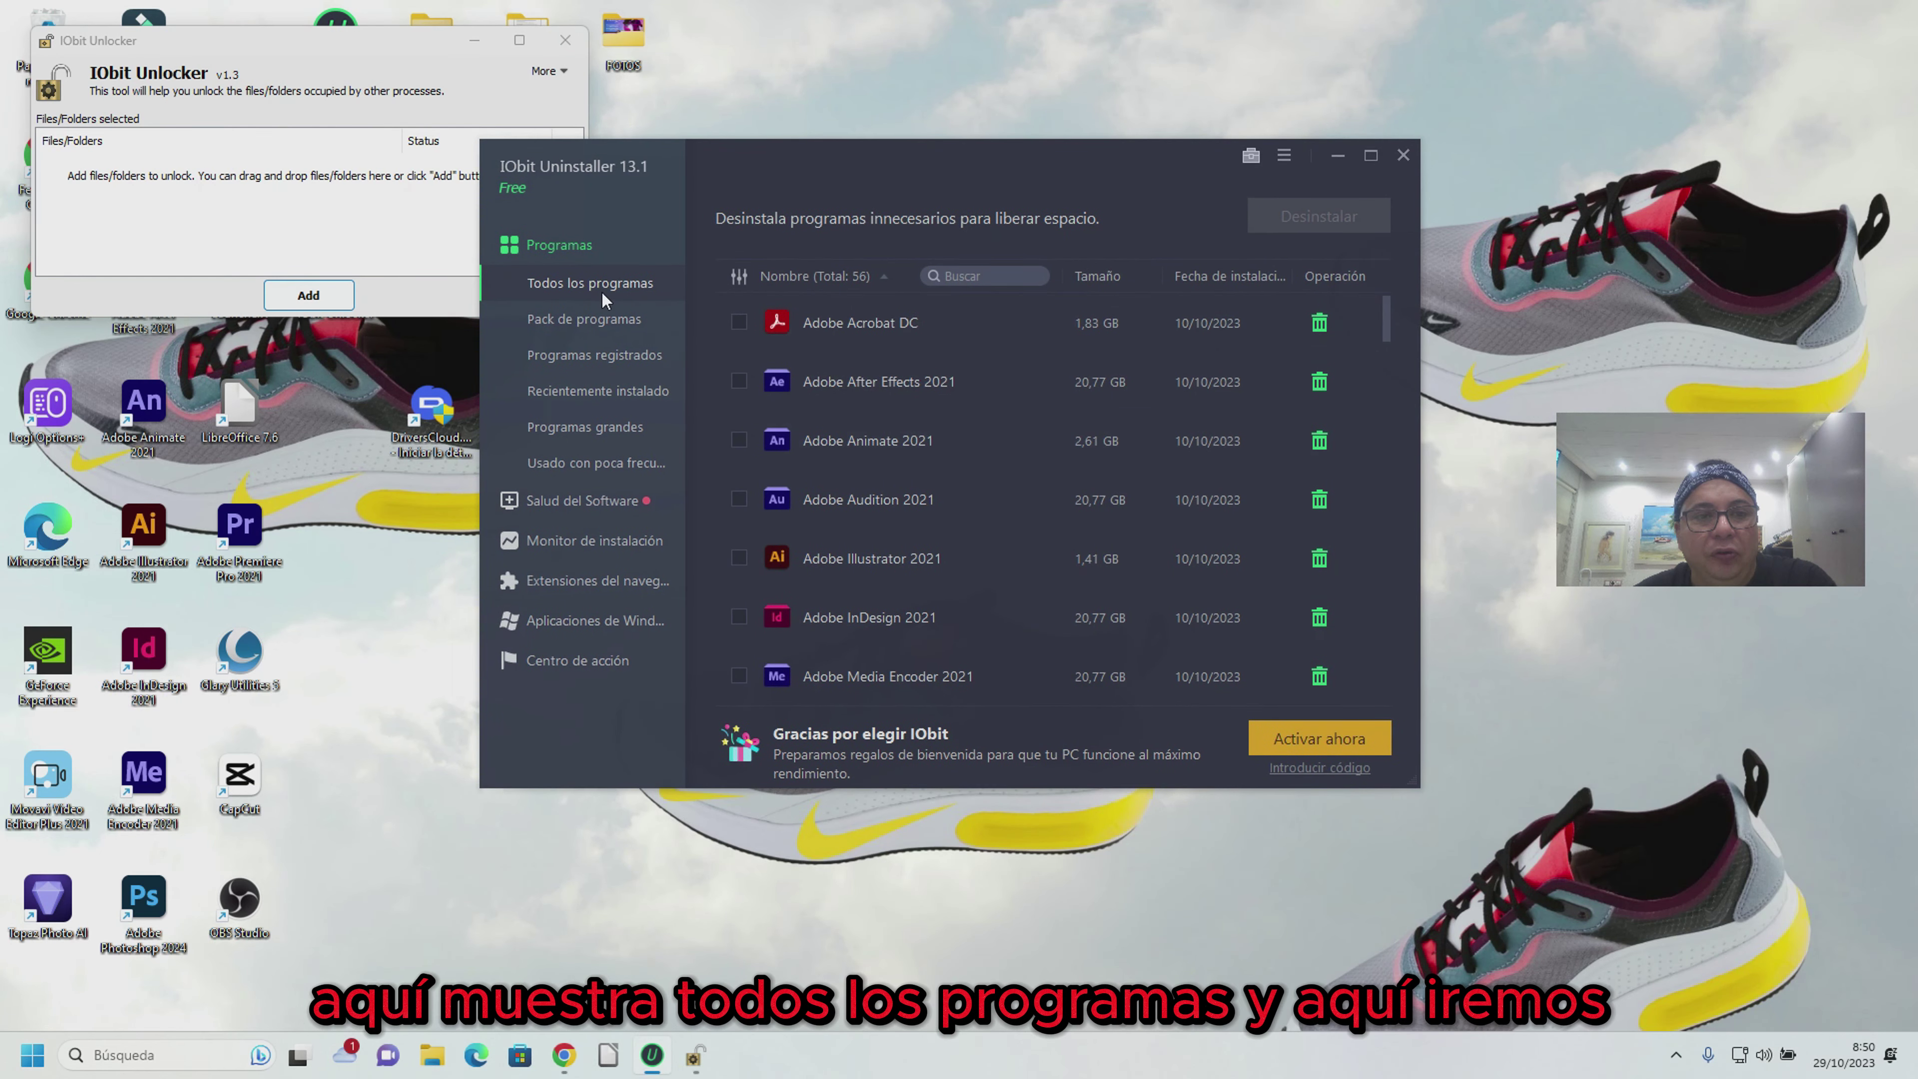
{"action": "left_click_drag", "start_coordinate": [1386, 321], "coordinate": [1395, 513]}
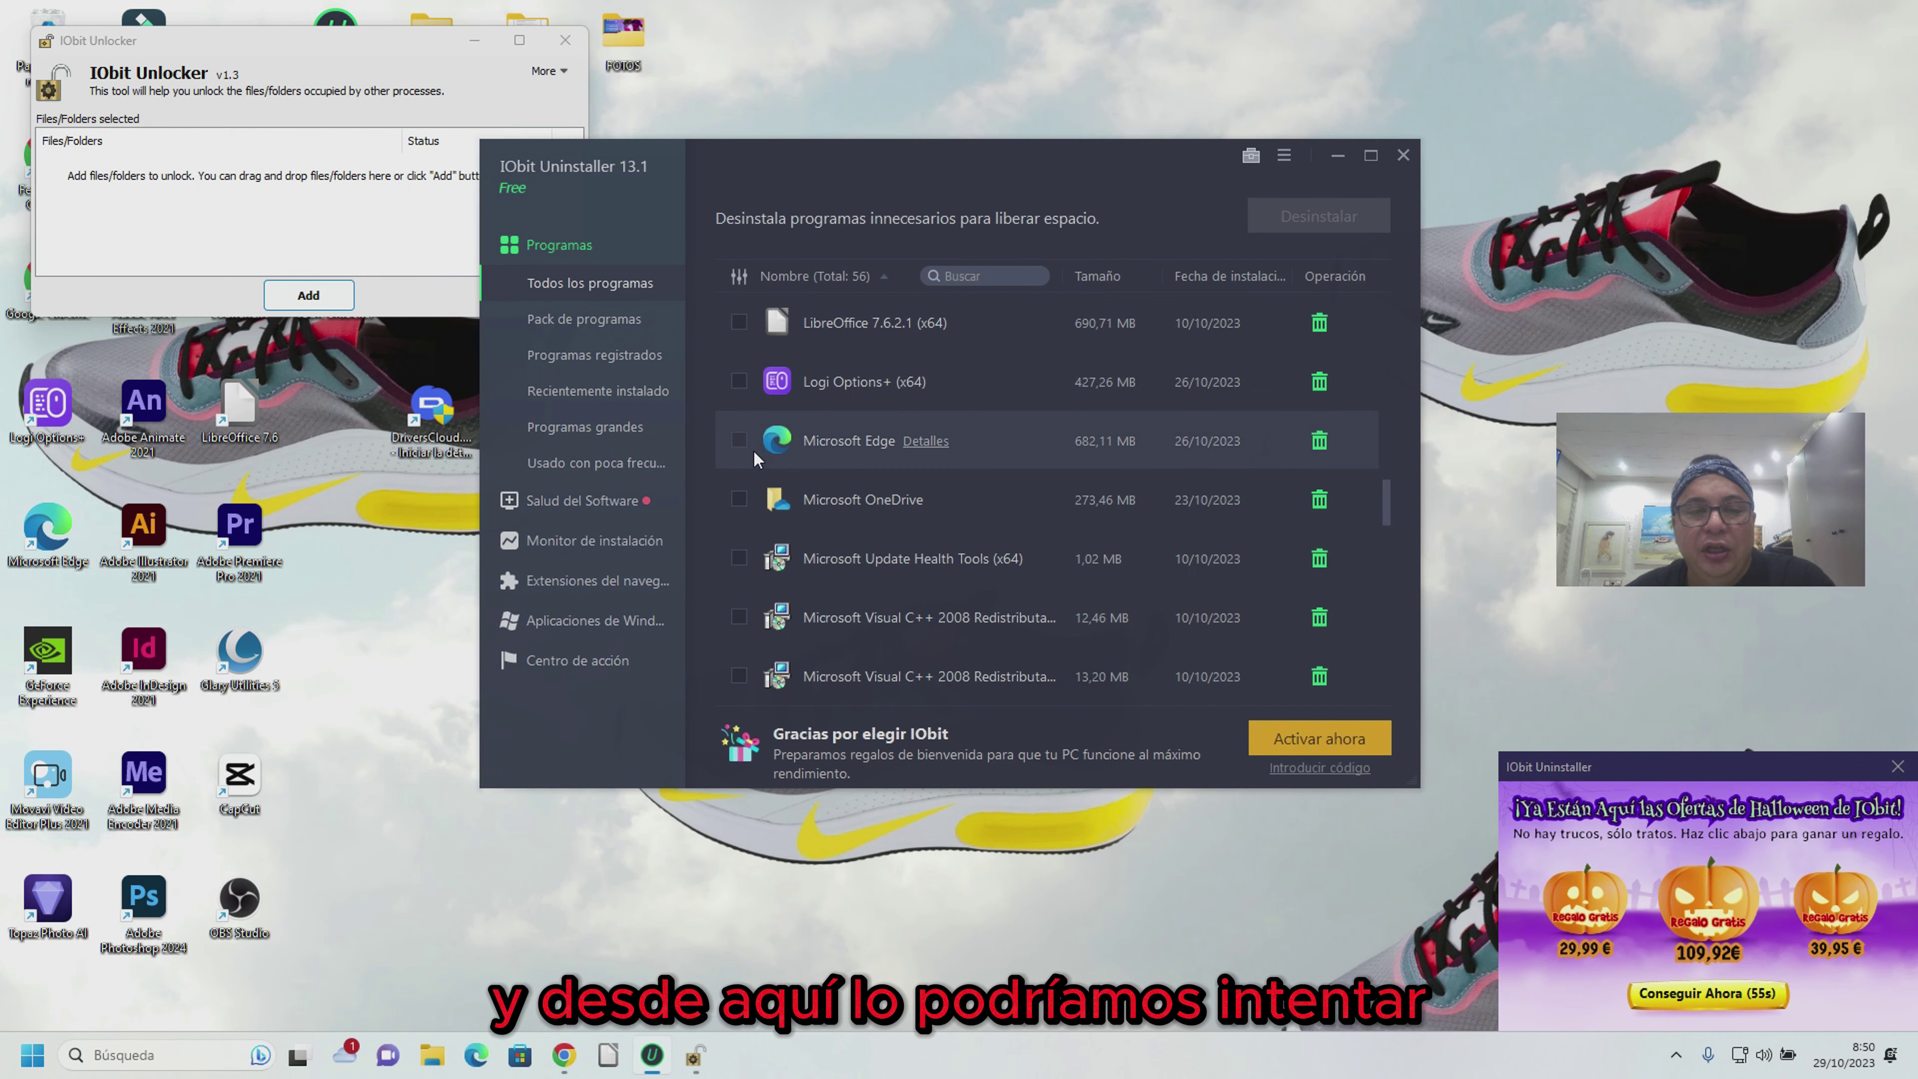
{"action": "left_click", "coordinate": [739, 442]}
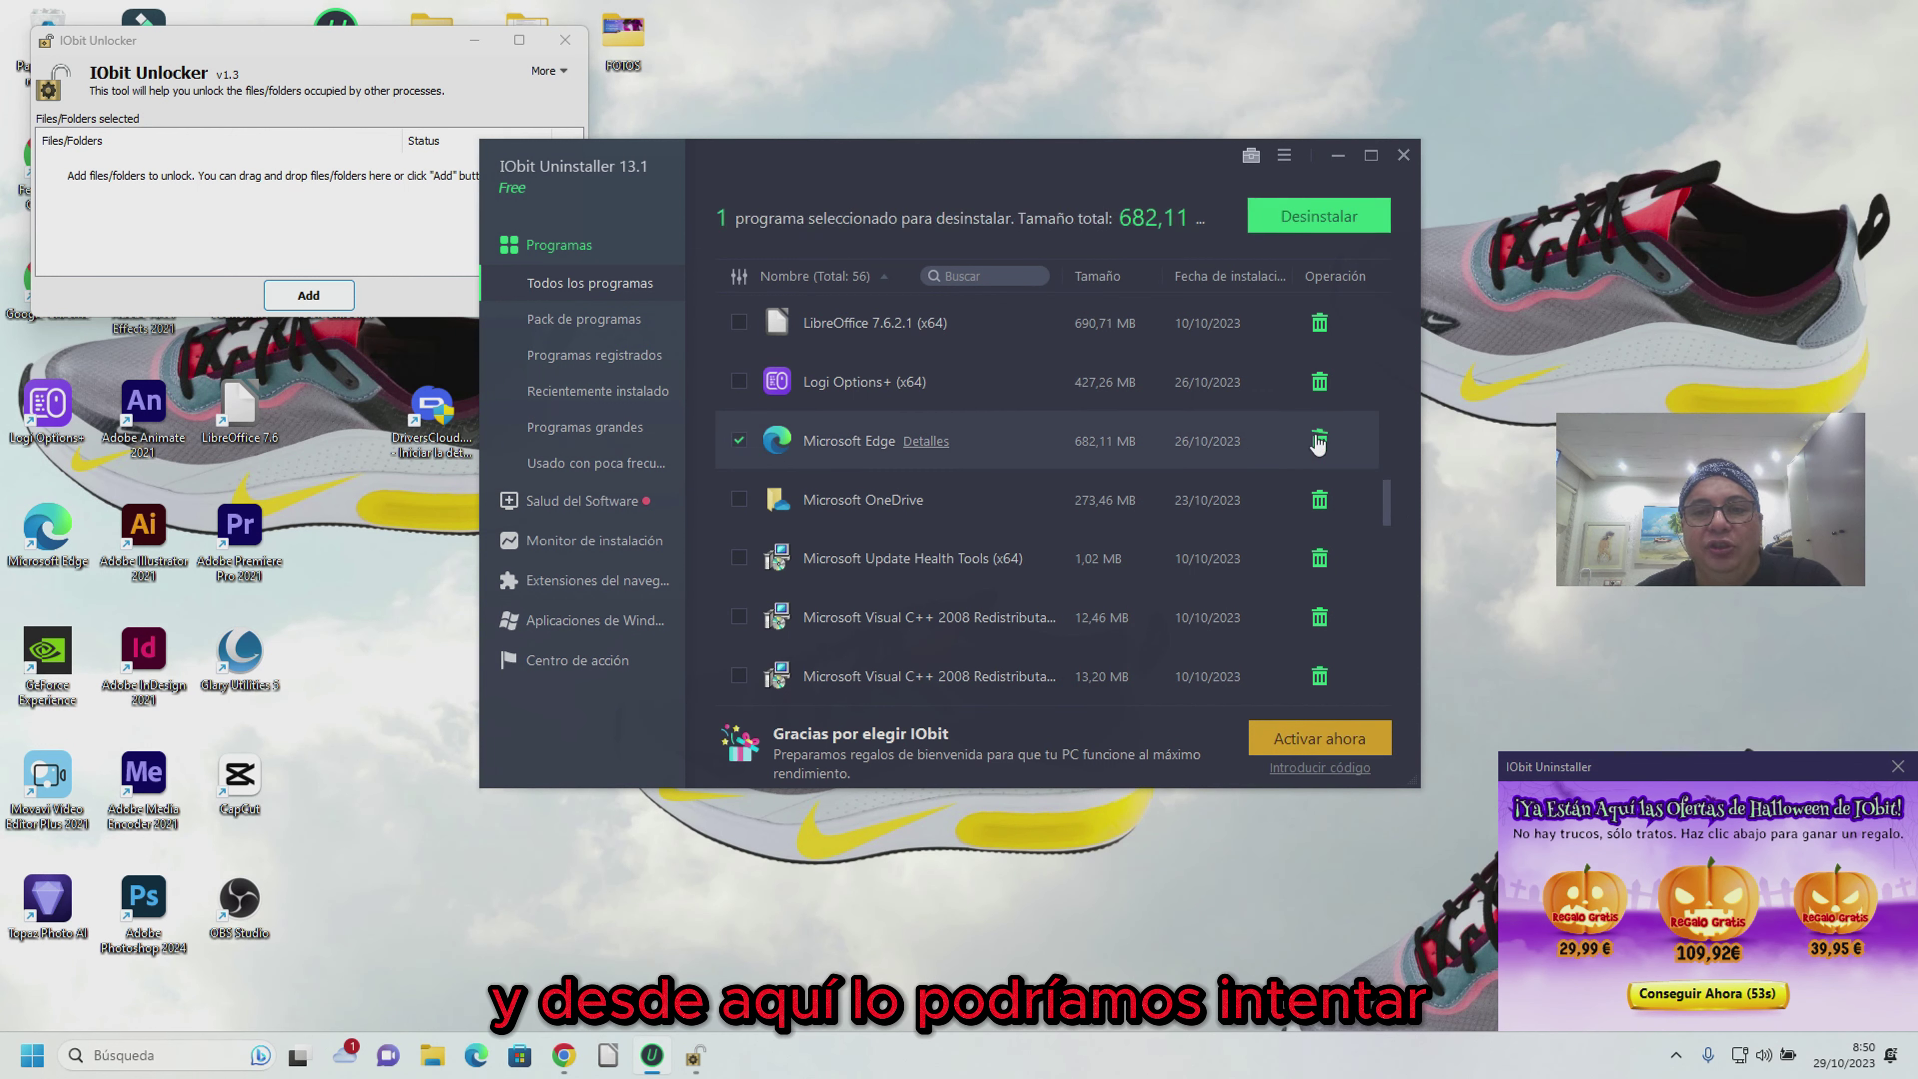
Search the stubborn program remover for "edge", select Microsoft Edge, Edge Beta and Edge for Bussiness, and close it without uninstalling
{"action": "left_click", "coordinate": [1252, 159]}
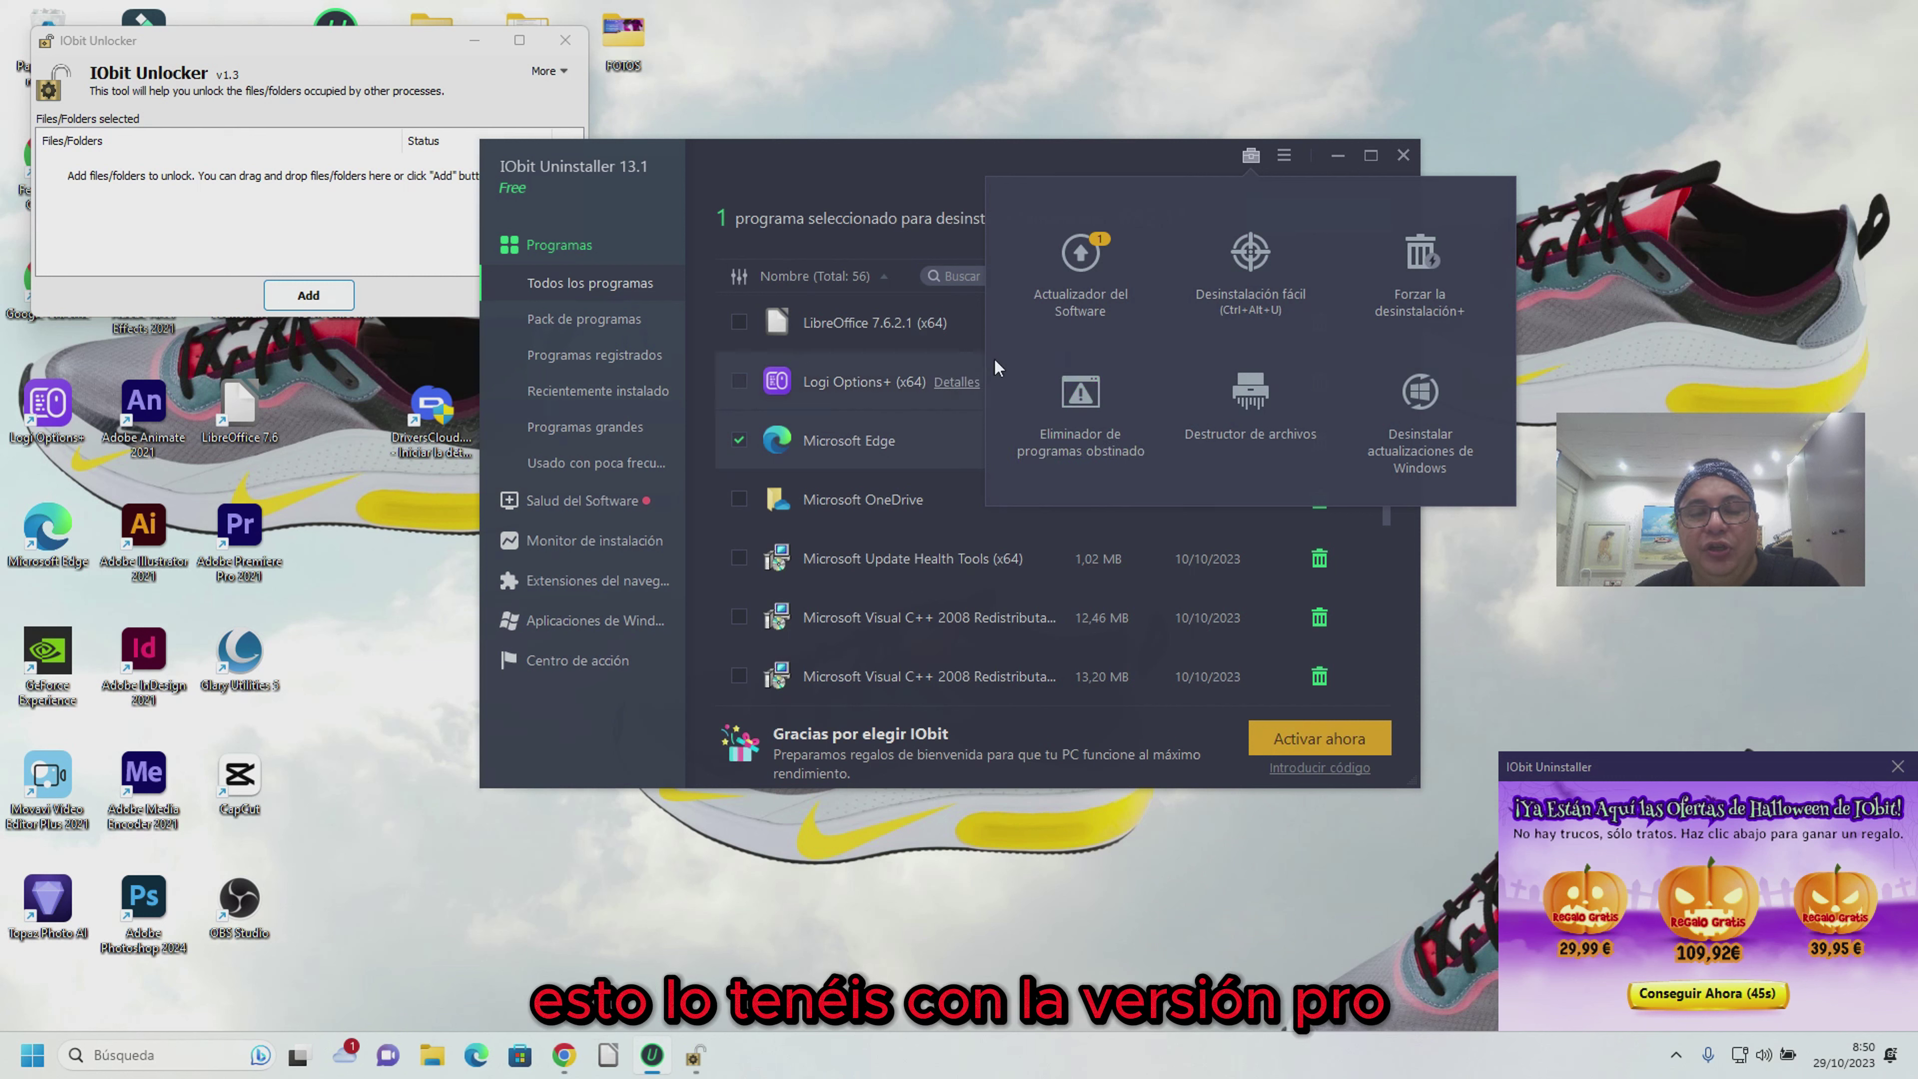
{"action": "left_click", "coordinate": [1085, 413]}
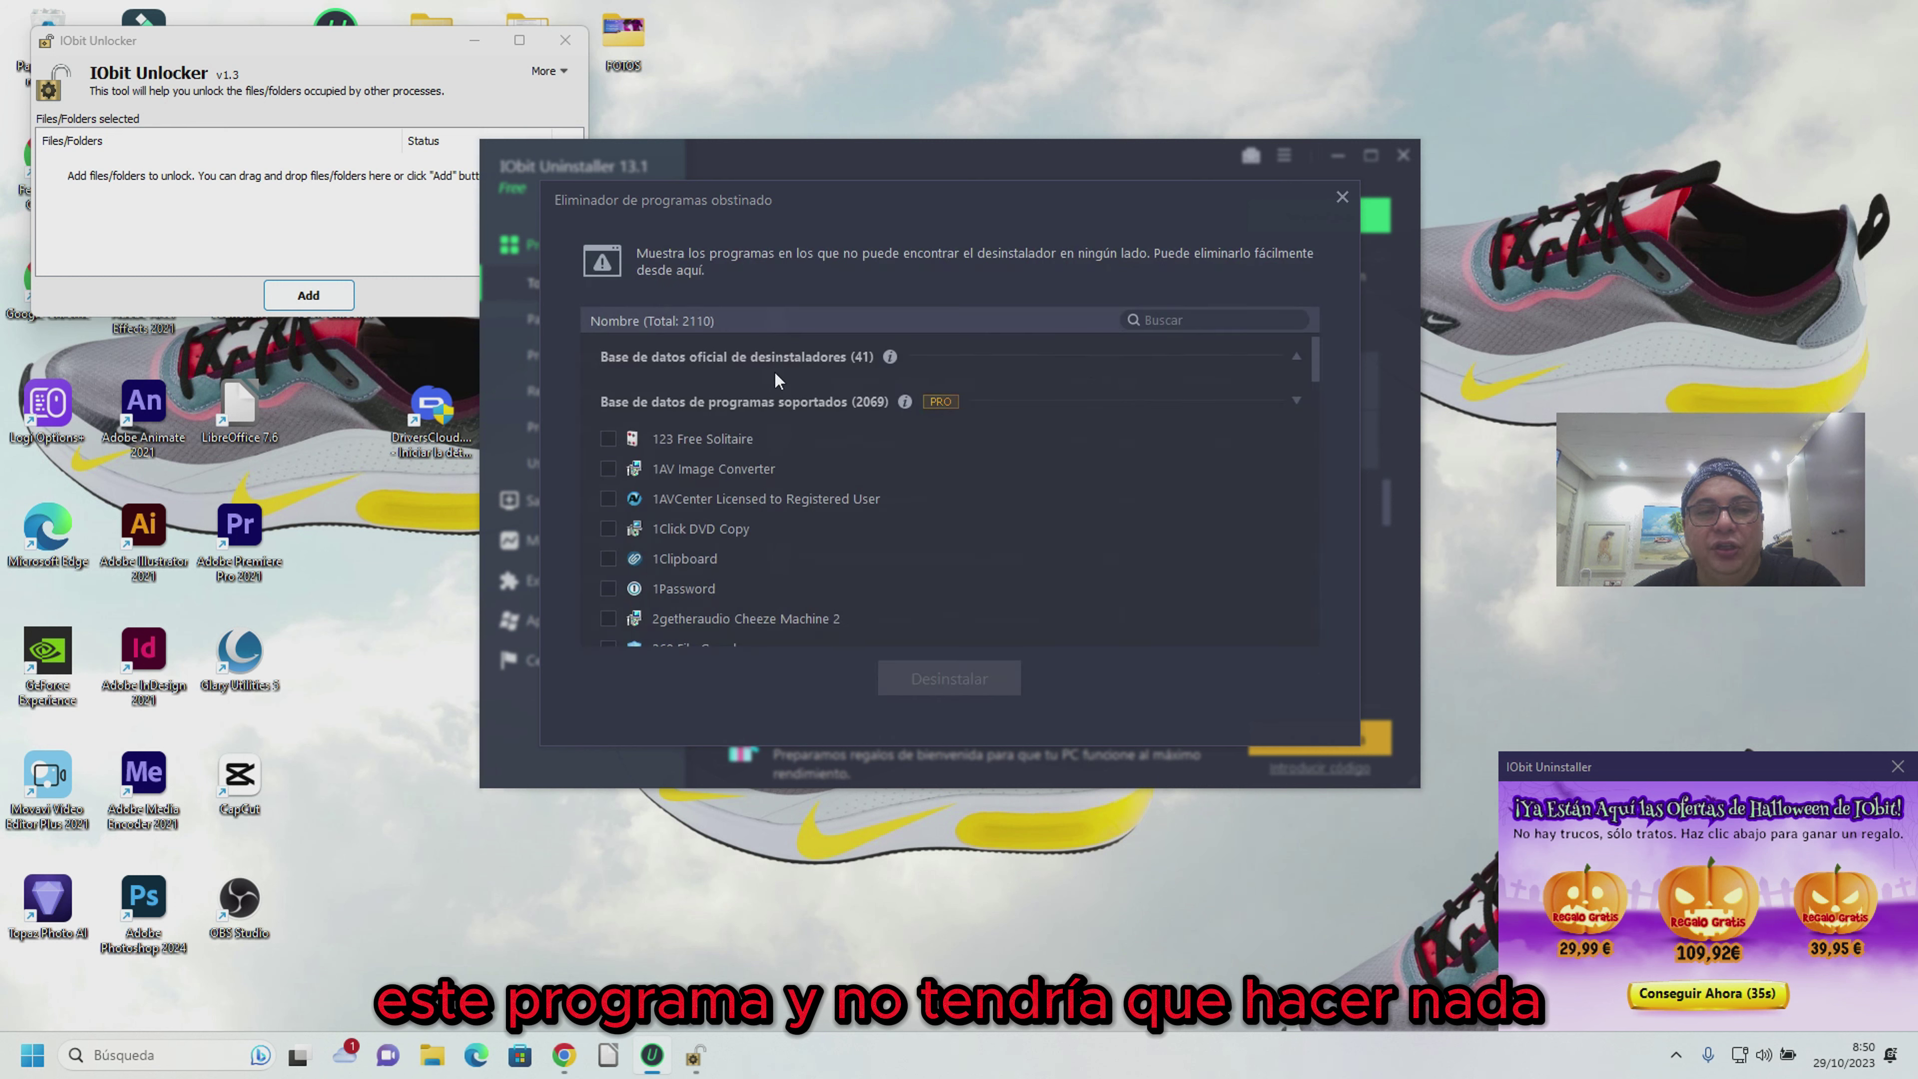
{"action": "left_click", "coordinate": [1156, 319]}
{"action": "type", "text": "edge"}
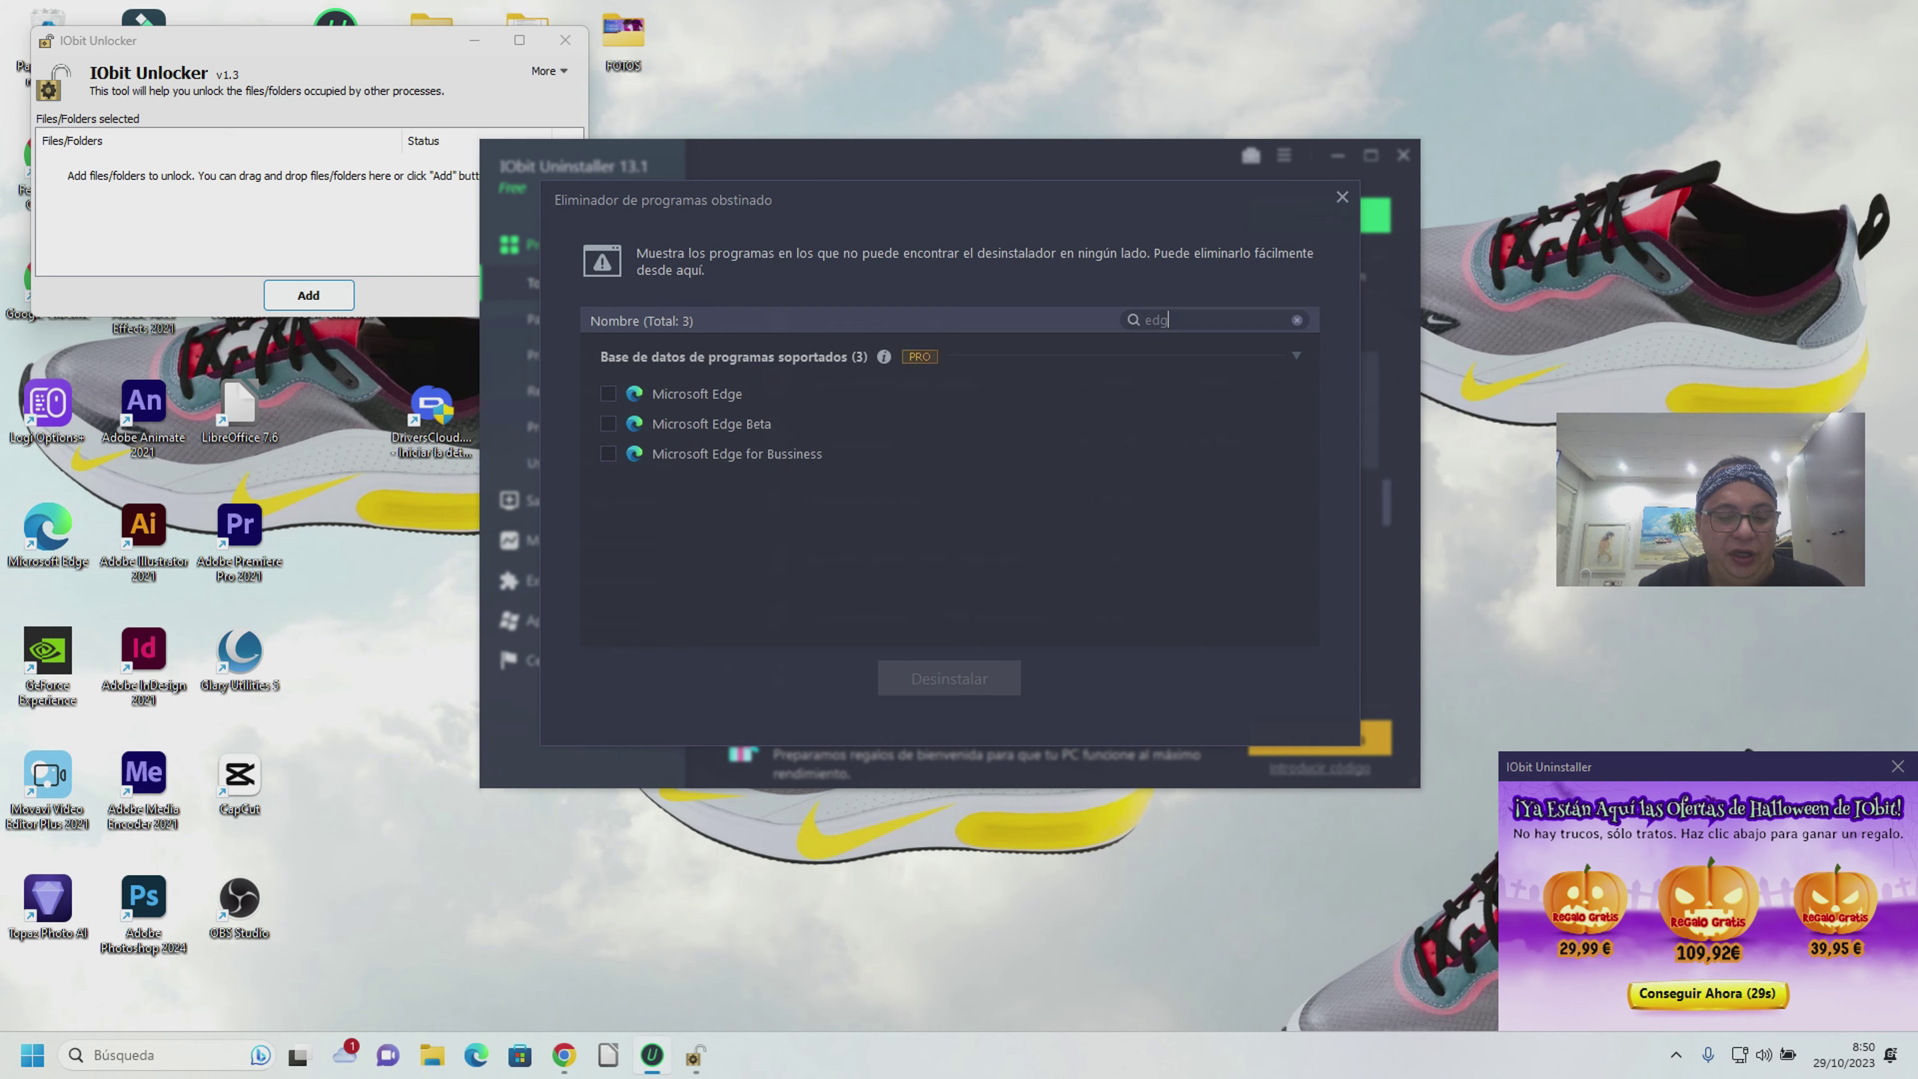
{"action": "left_click", "coordinate": [608, 393]}
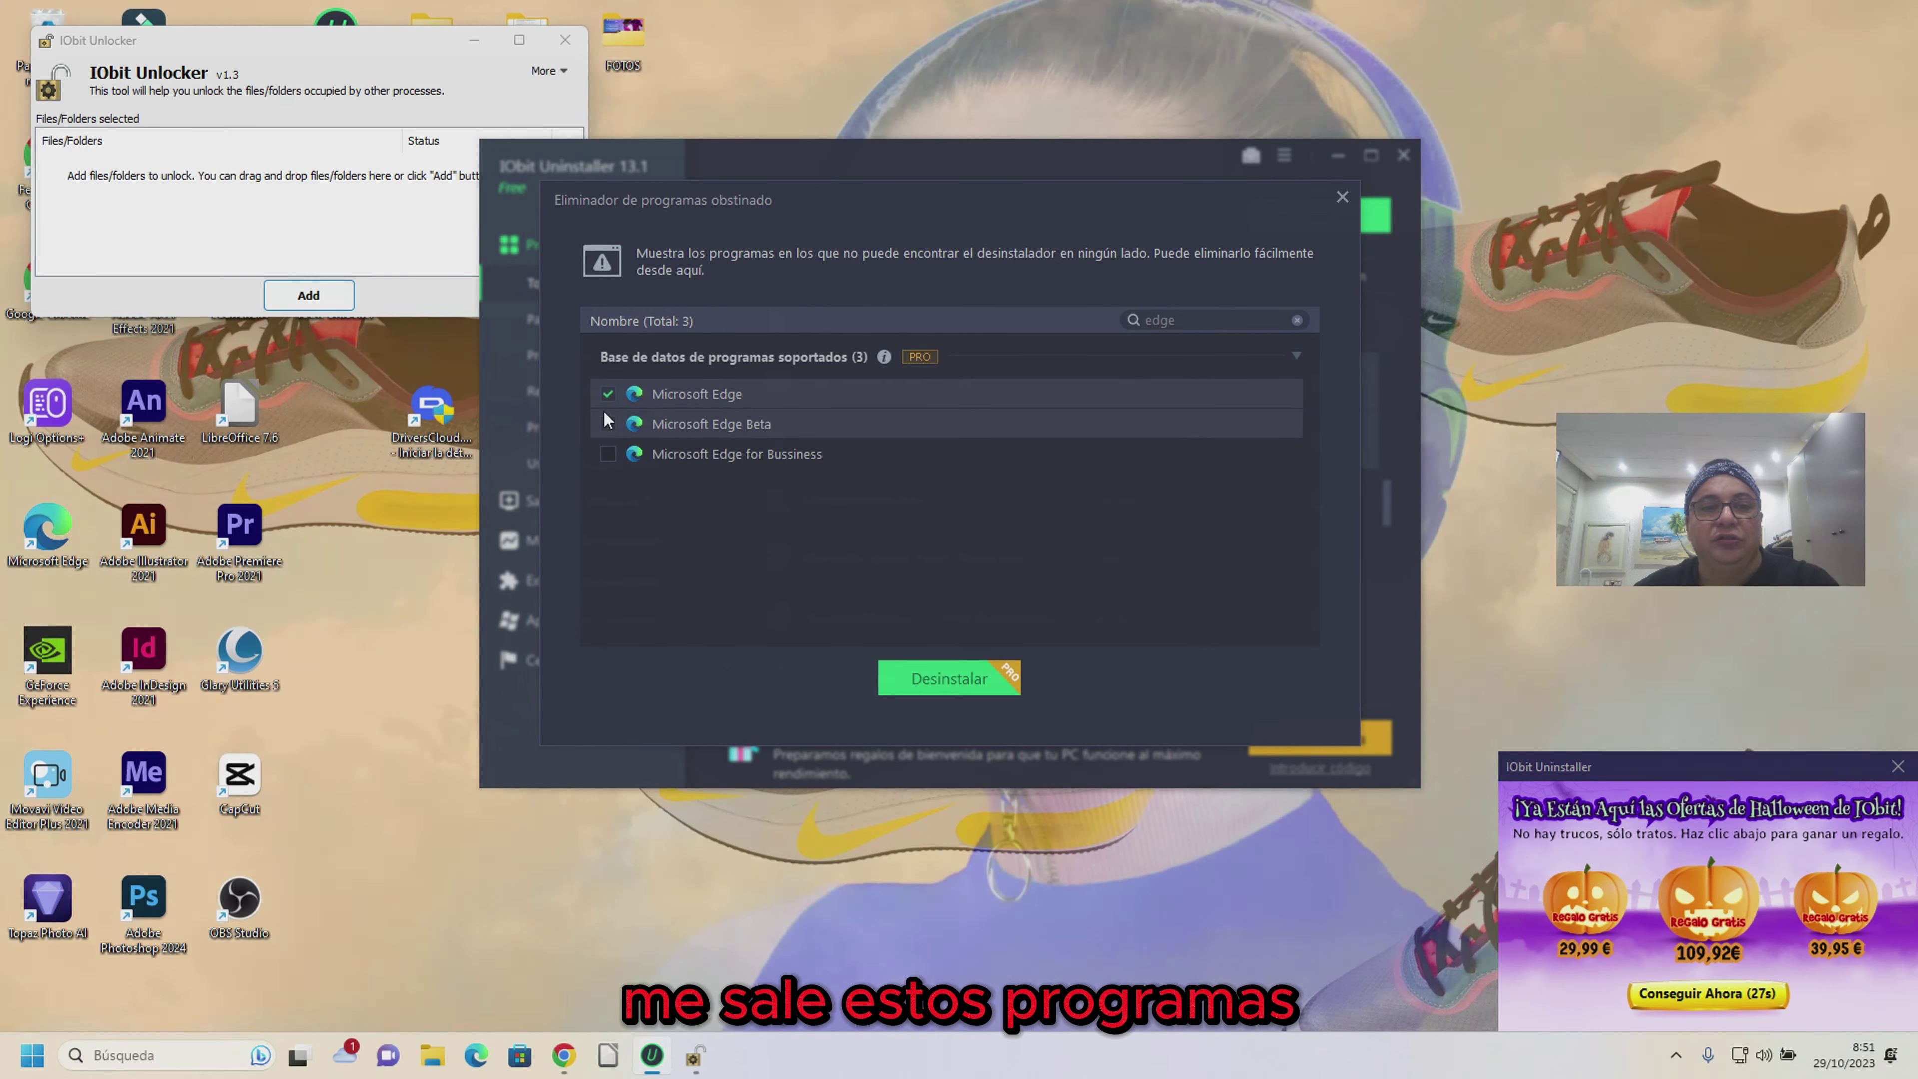
{"action": "left_click", "coordinate": [607, 423]}
{"action": "left_click", "coordinate": [608, 453]}
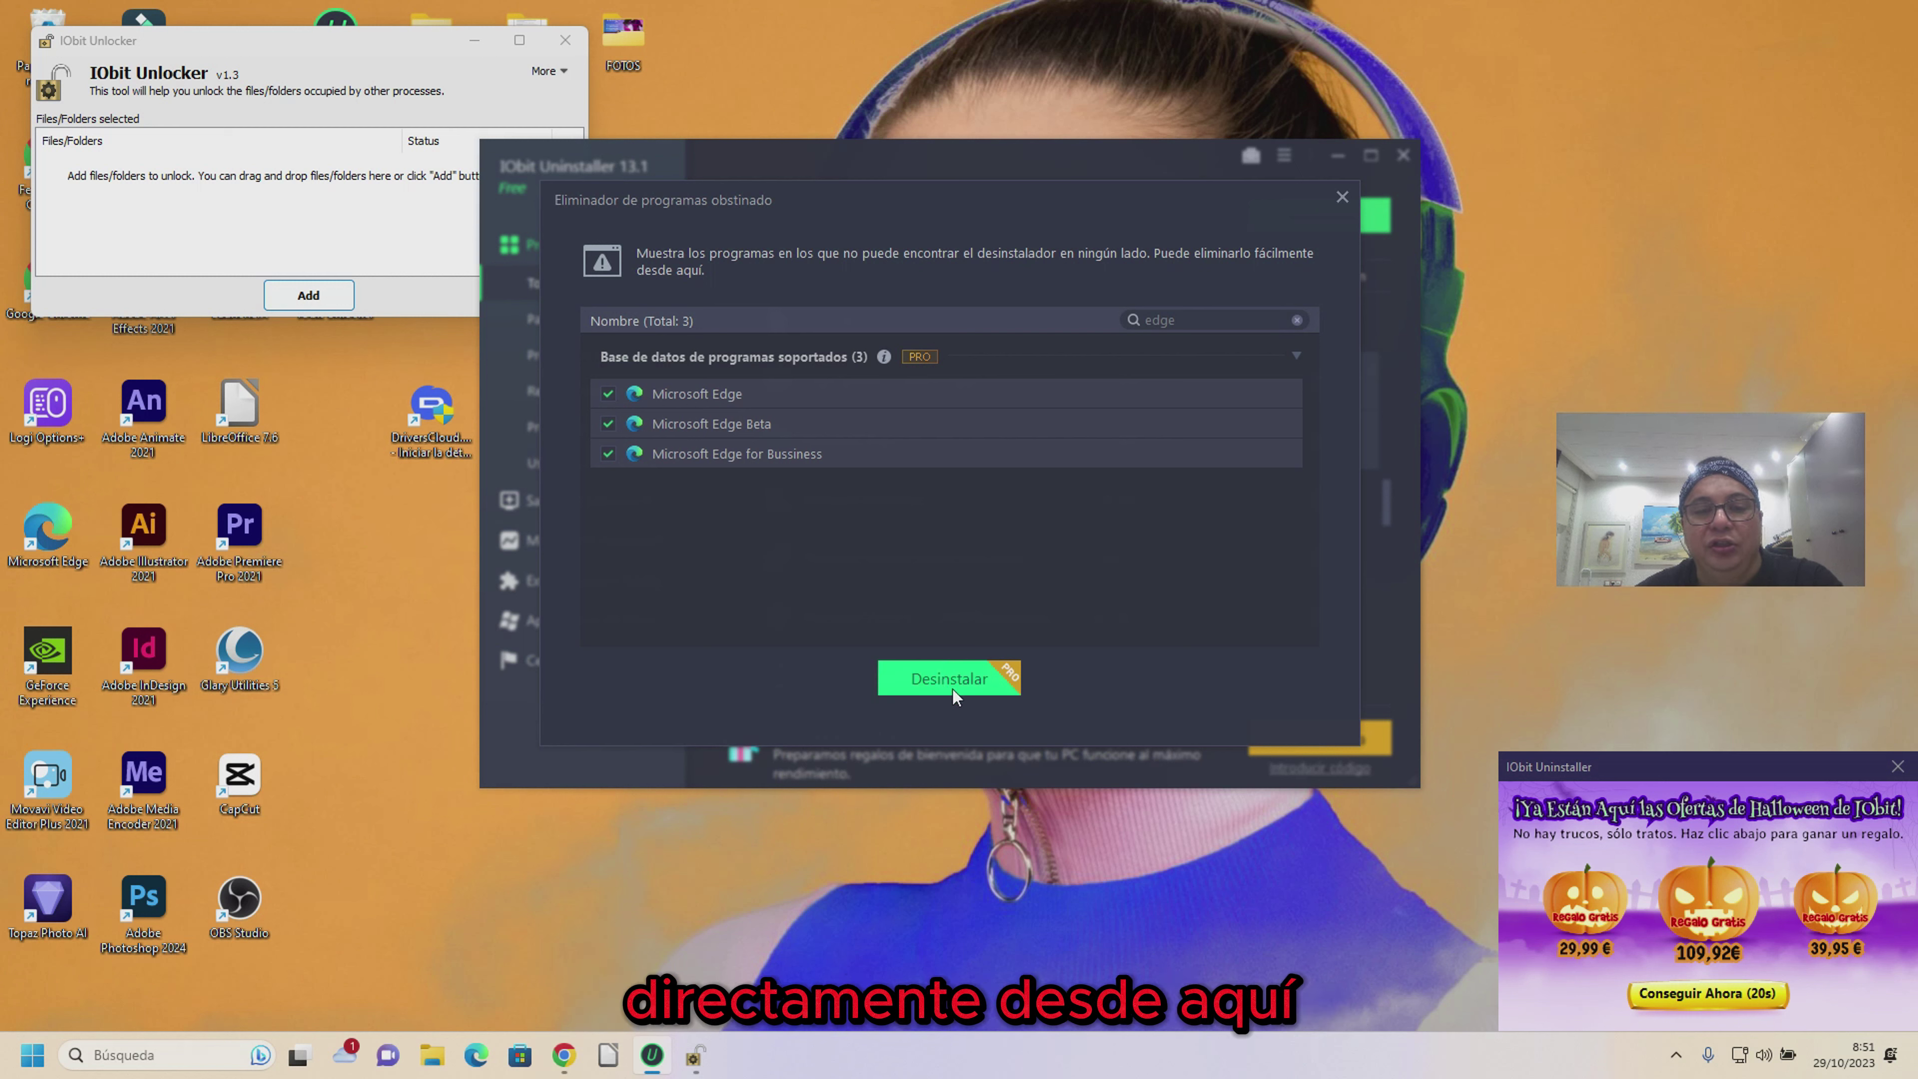
{"action": "left_click", "coordinate": [1342, 196]}
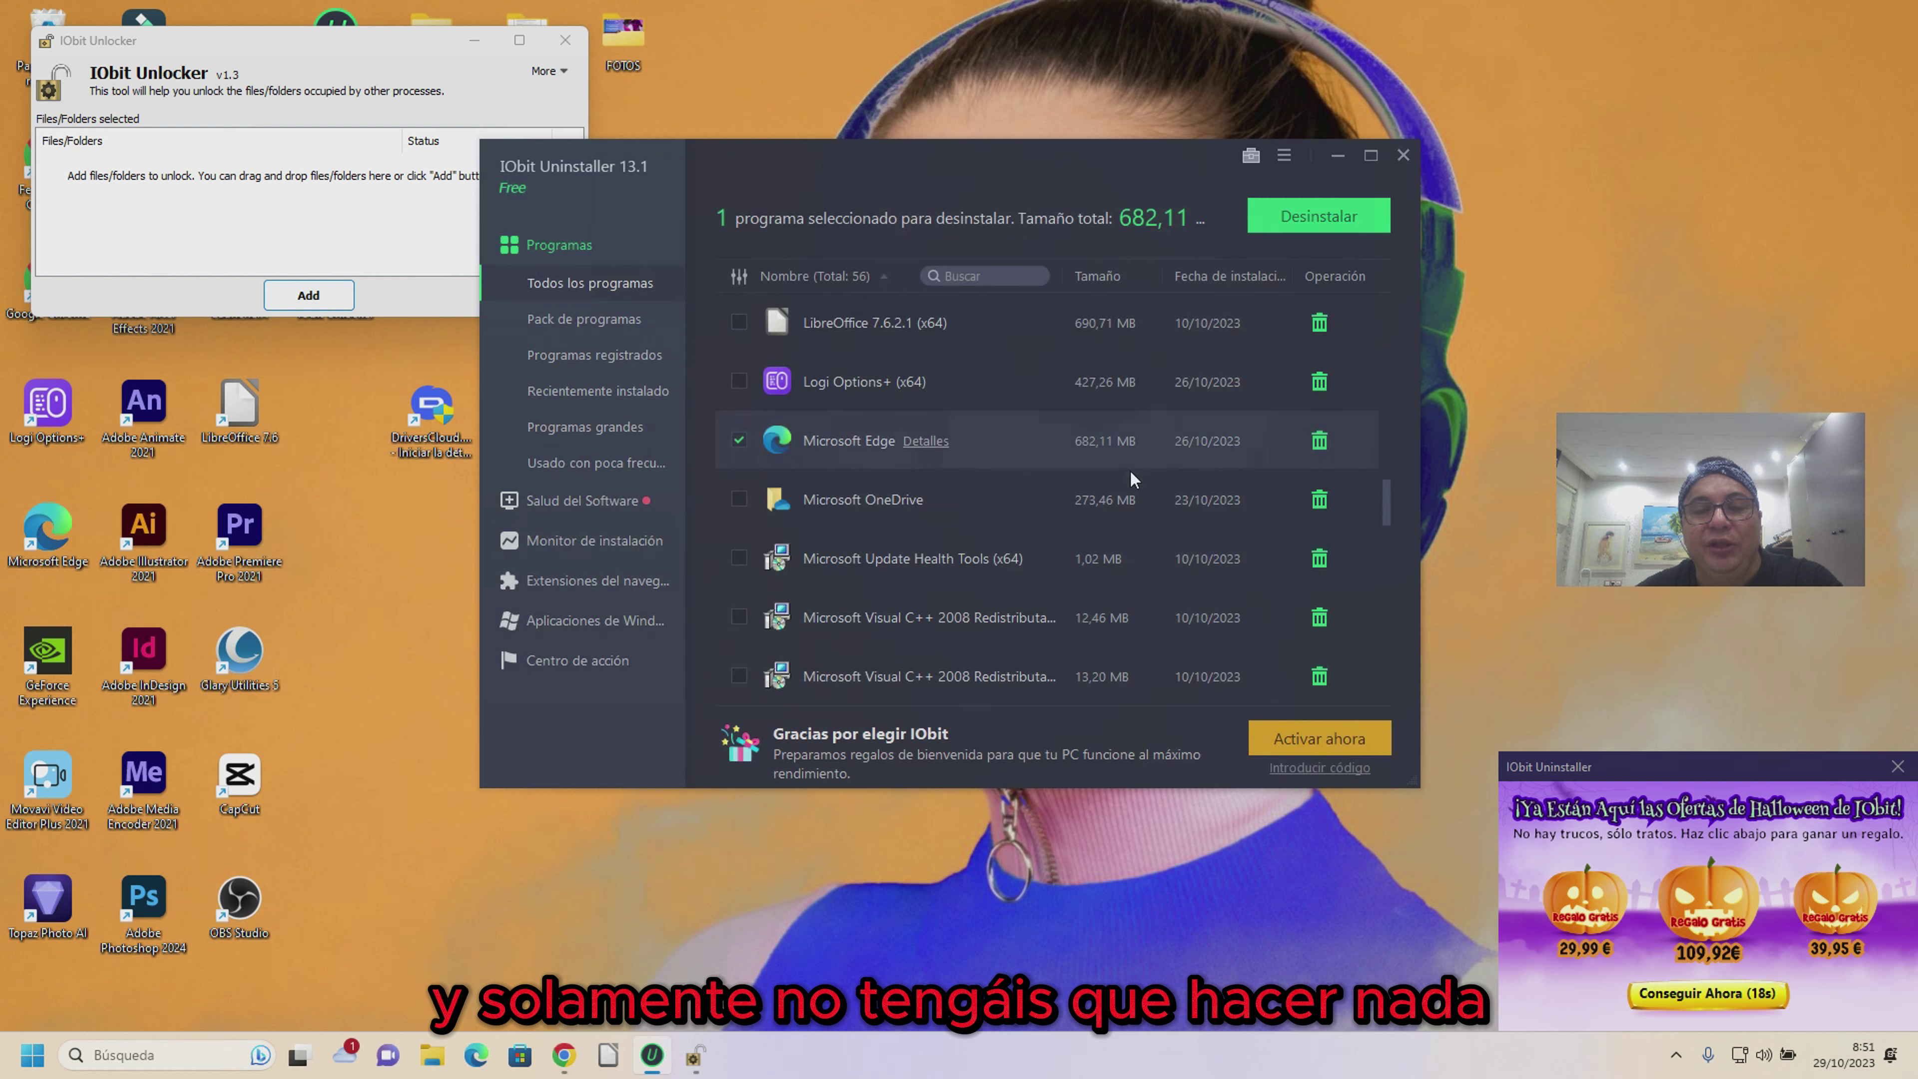
Uninstall Microsoft Edge with automatic removal of residual files enabled
{"action": "left_click", "coordinate": [1318, 442]}
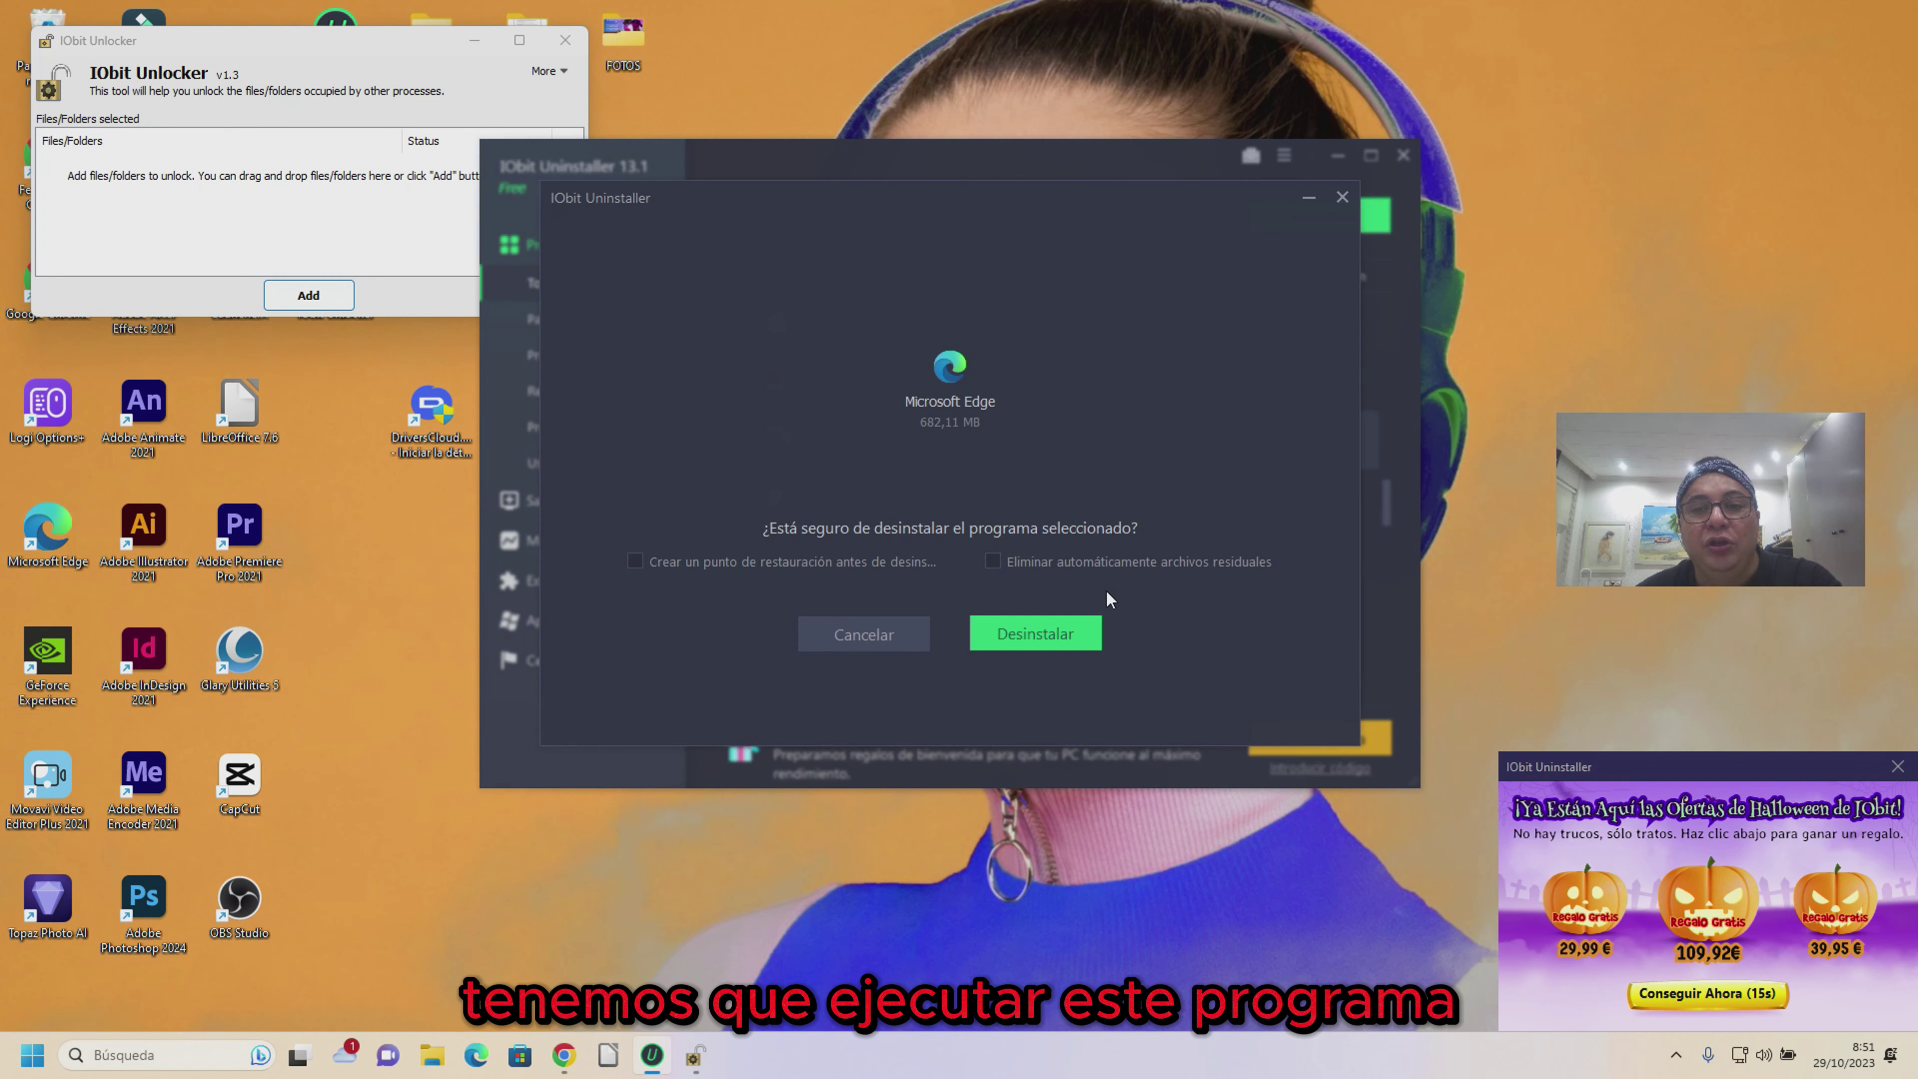
{"action": "left_click", "coordinate": [1001, 568]}
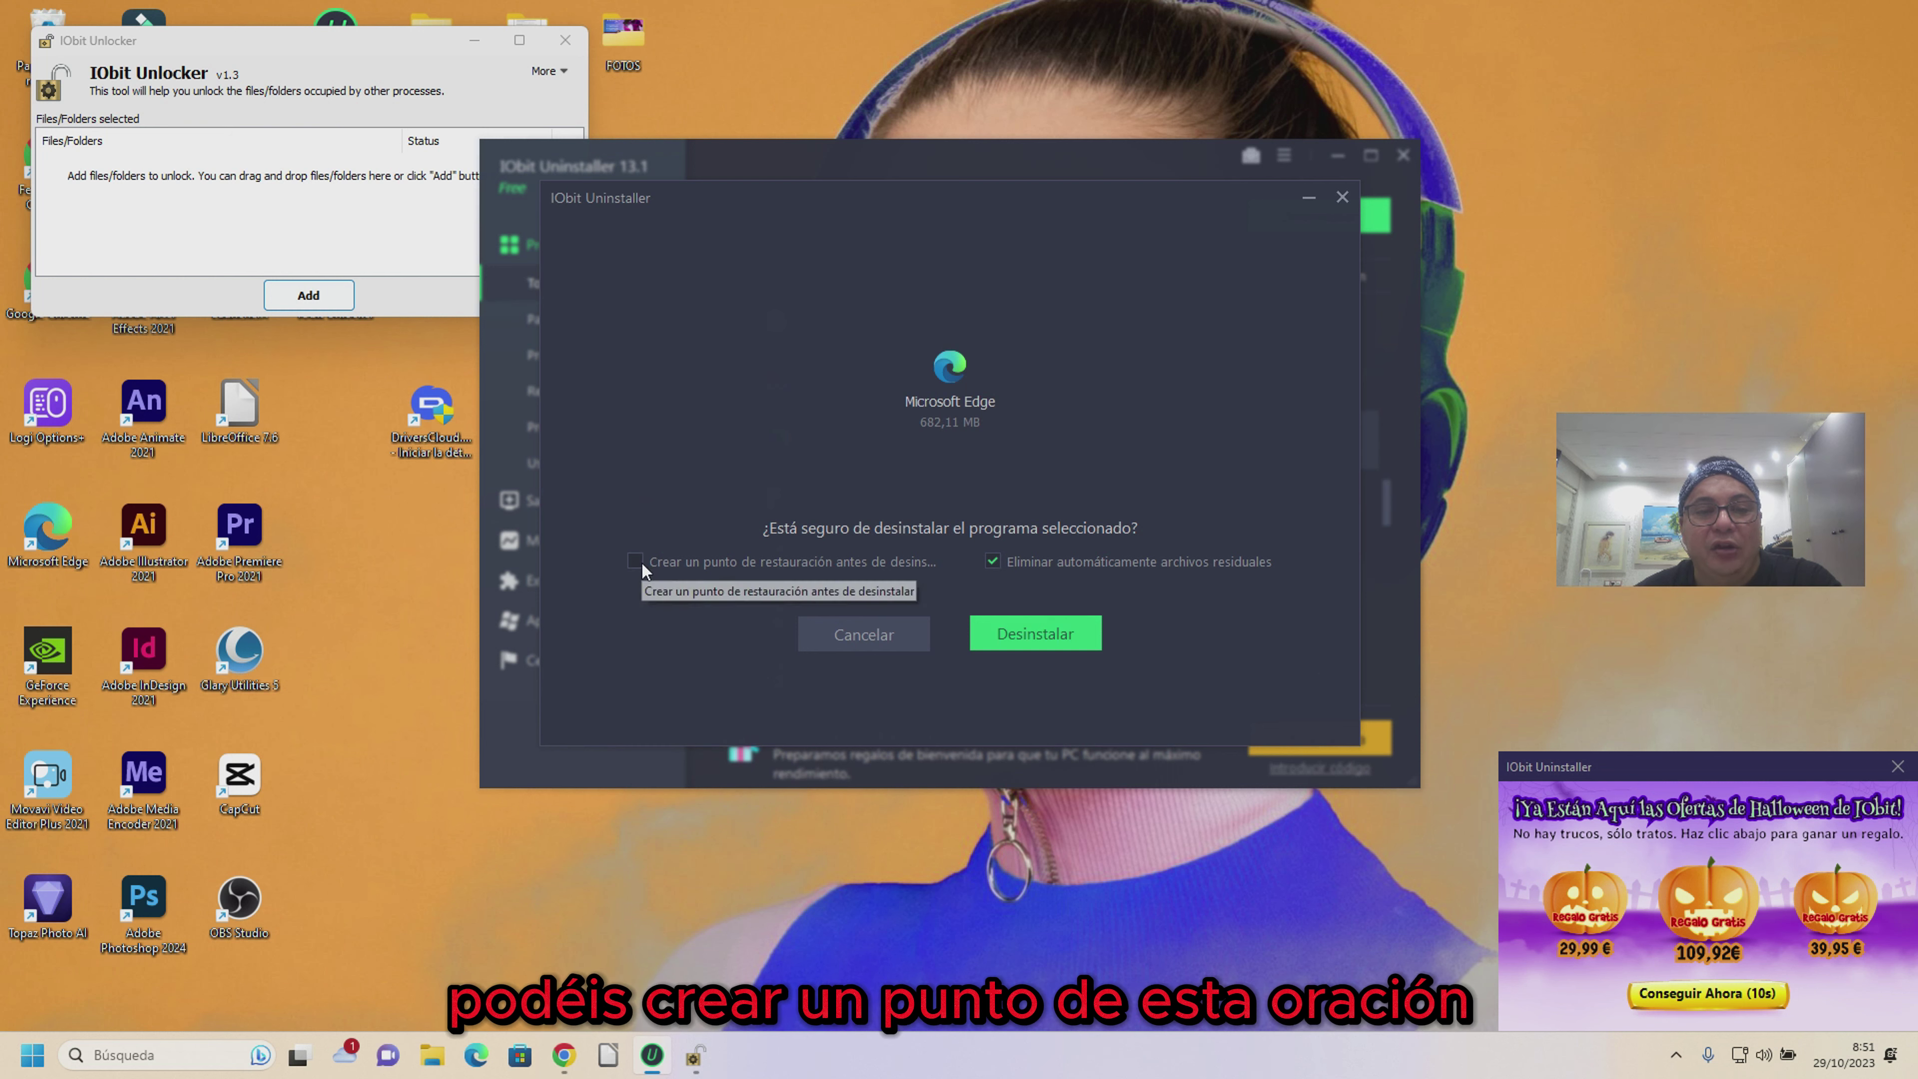
{"action": "left_click", "coordinate": [1035, 635]}
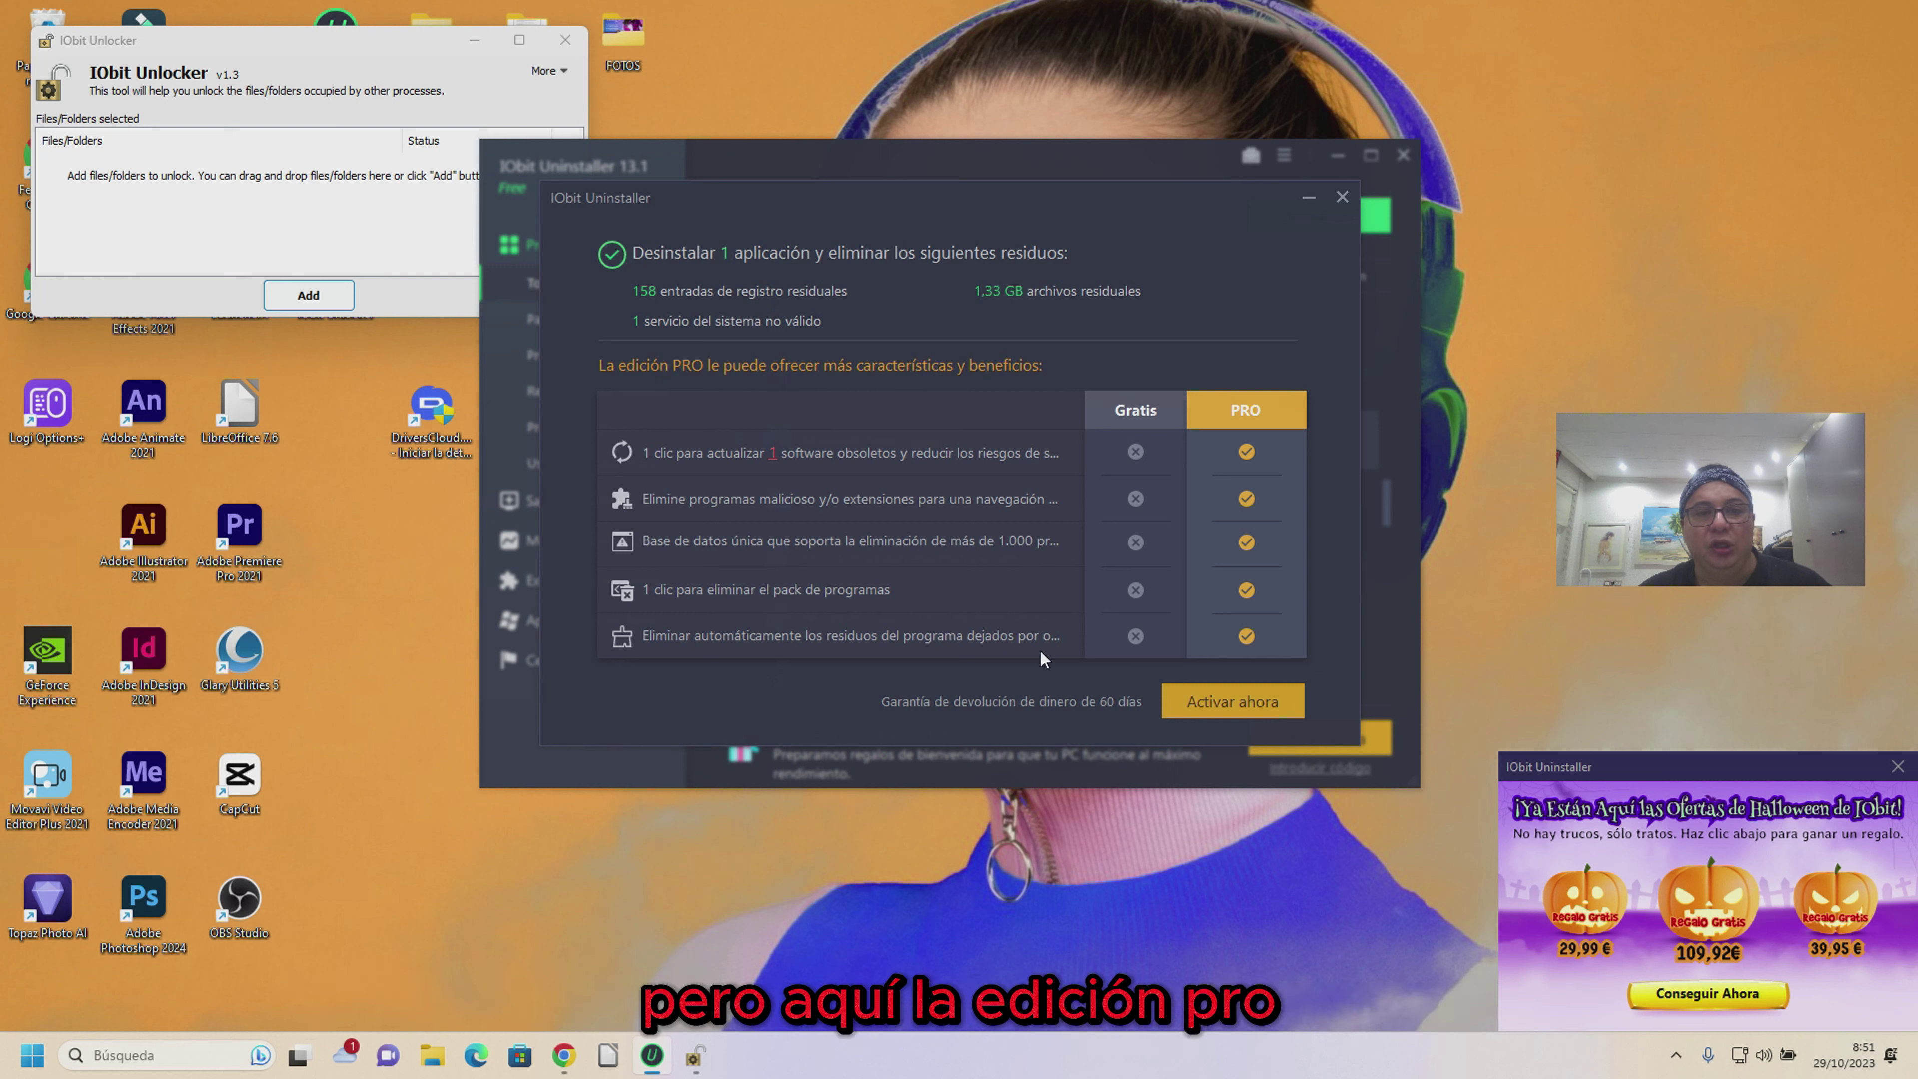
Close the uninstall summary and IObit Uninstaller, and move the IObit Unlocker window toward the middle of the desktop
{"action": "left_click", "coordinate": [1341, 197]}
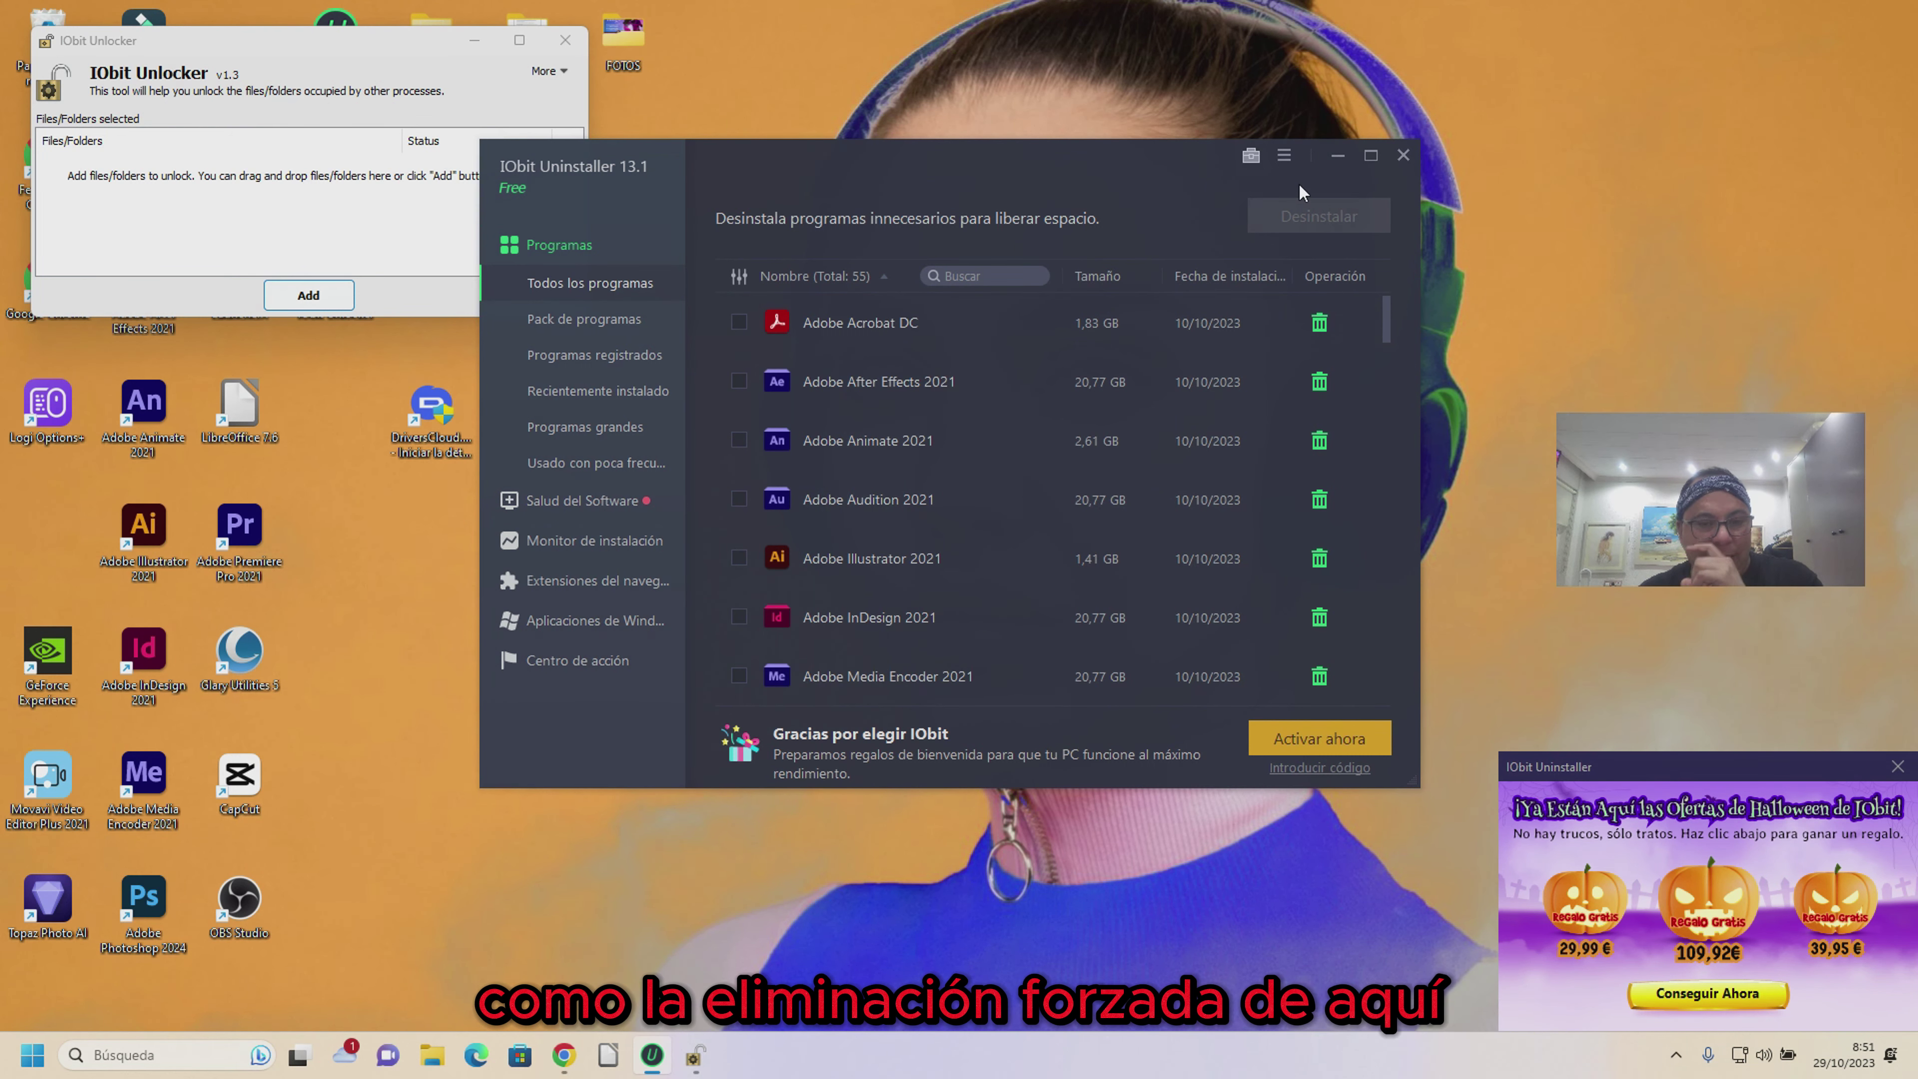
{"action": "left_click", "coordinate": [1404, 160]}
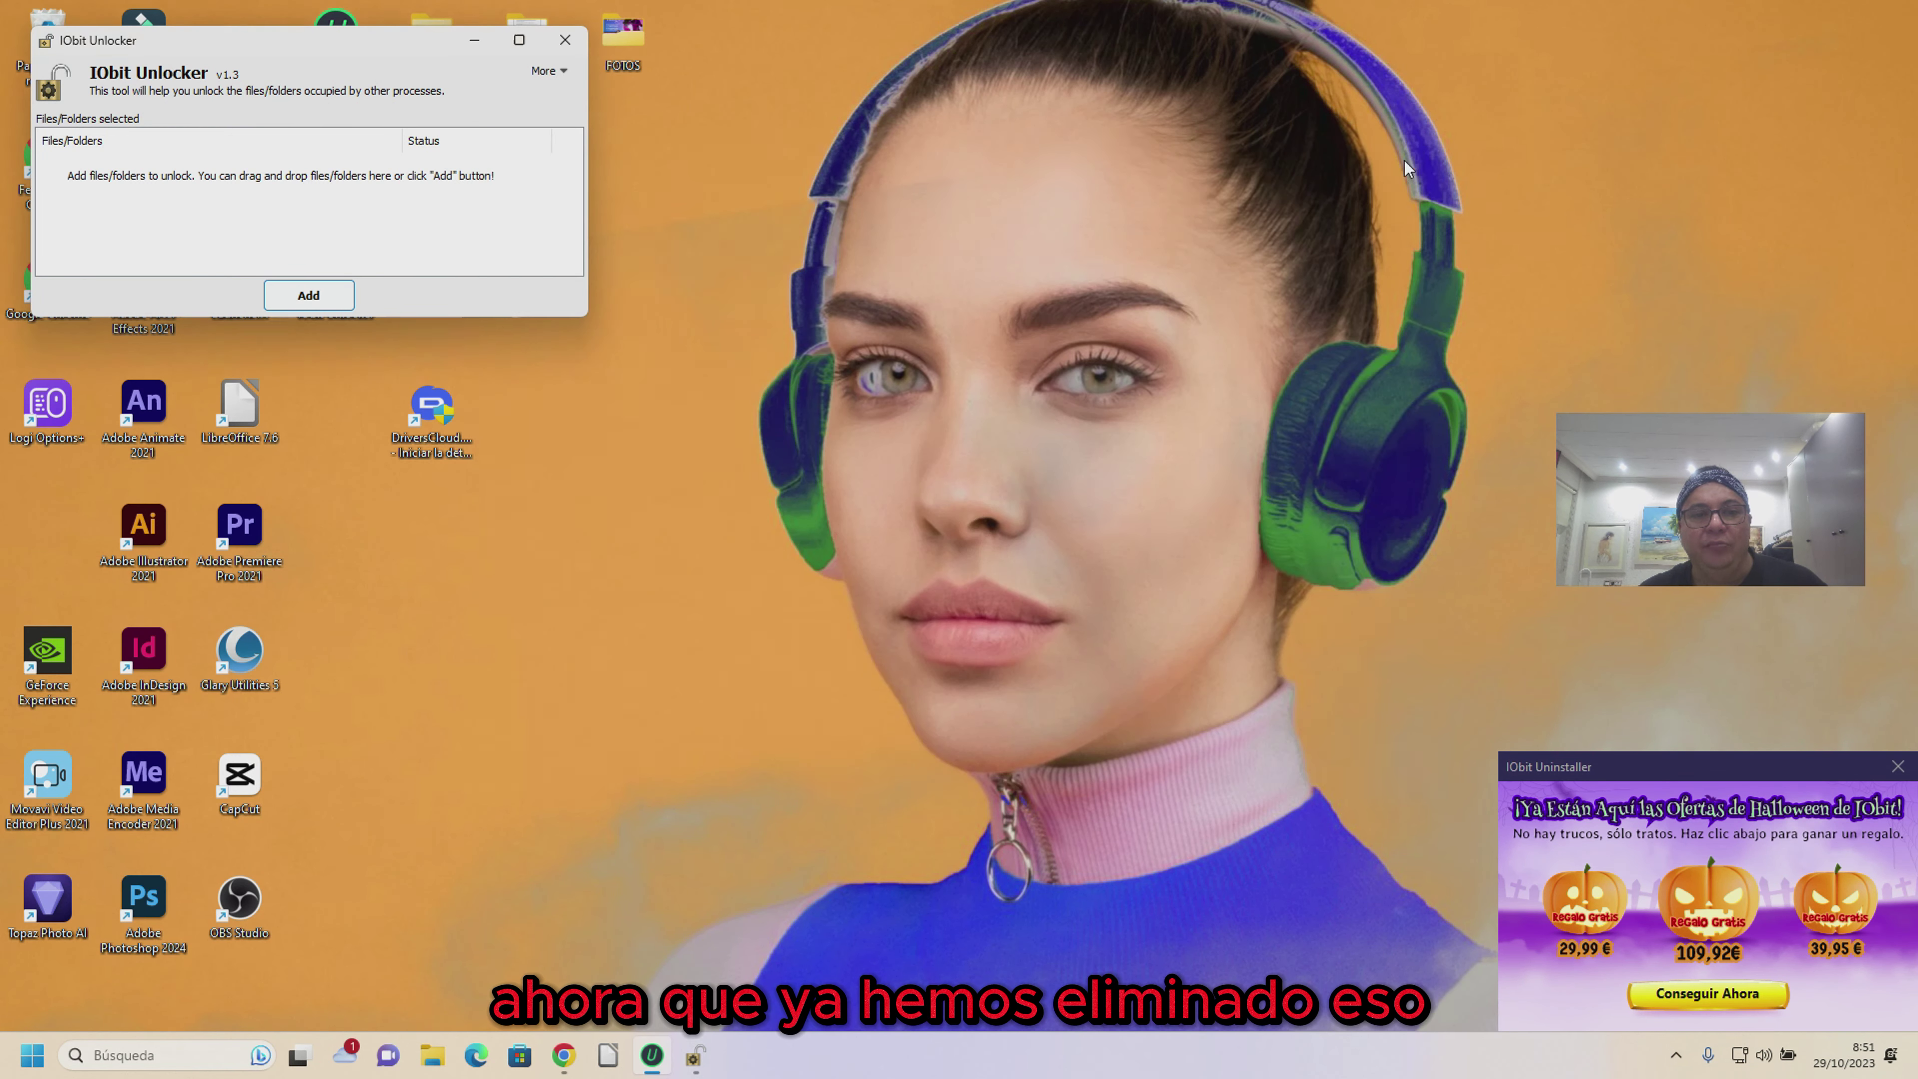
{"action": "left_click_drag", "start_coordinate": [345, 50], "coordinate": [1106, 199]}
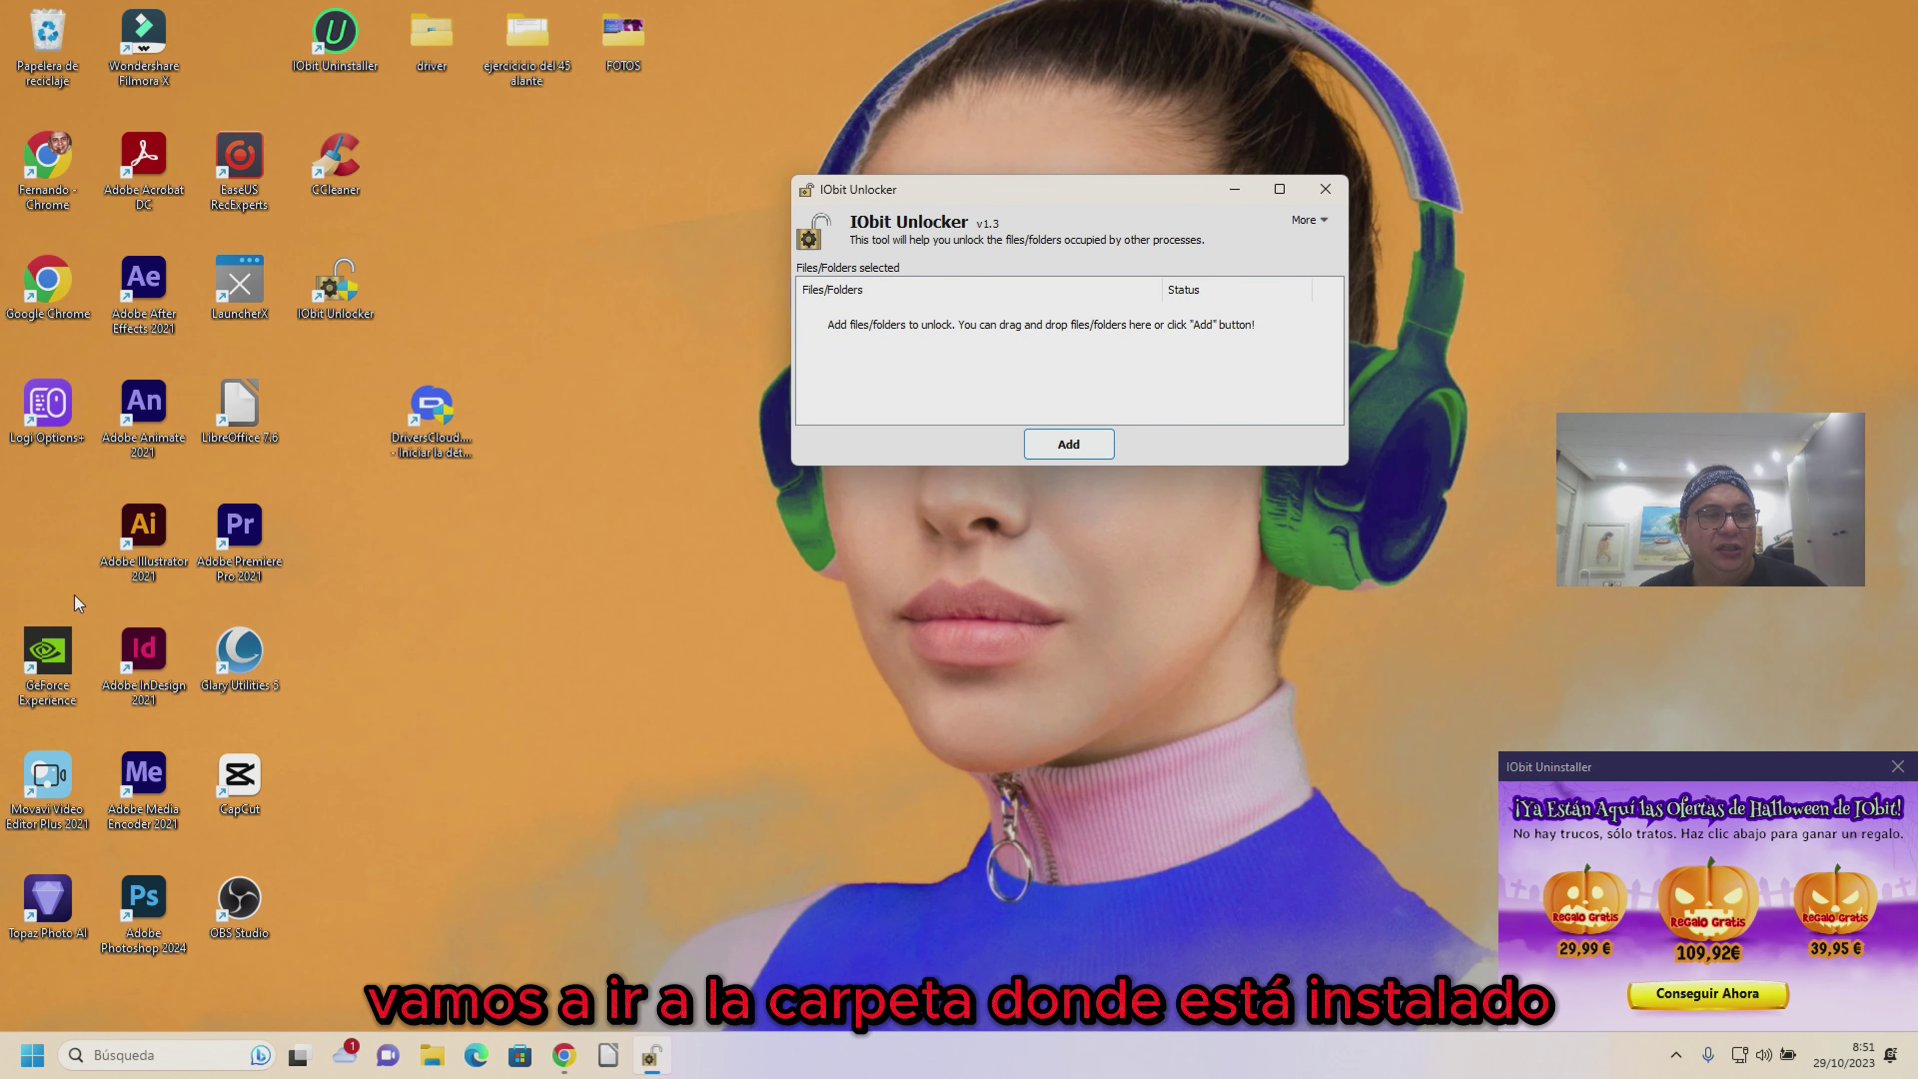
Search Windows for "edge", and open the Edge folder in C:\Program Files (x86)\Microsoft in File Explorer
{"action": "left_click", "coordinate": [191, 1055]}
{"action": "type", "text": "edge"}
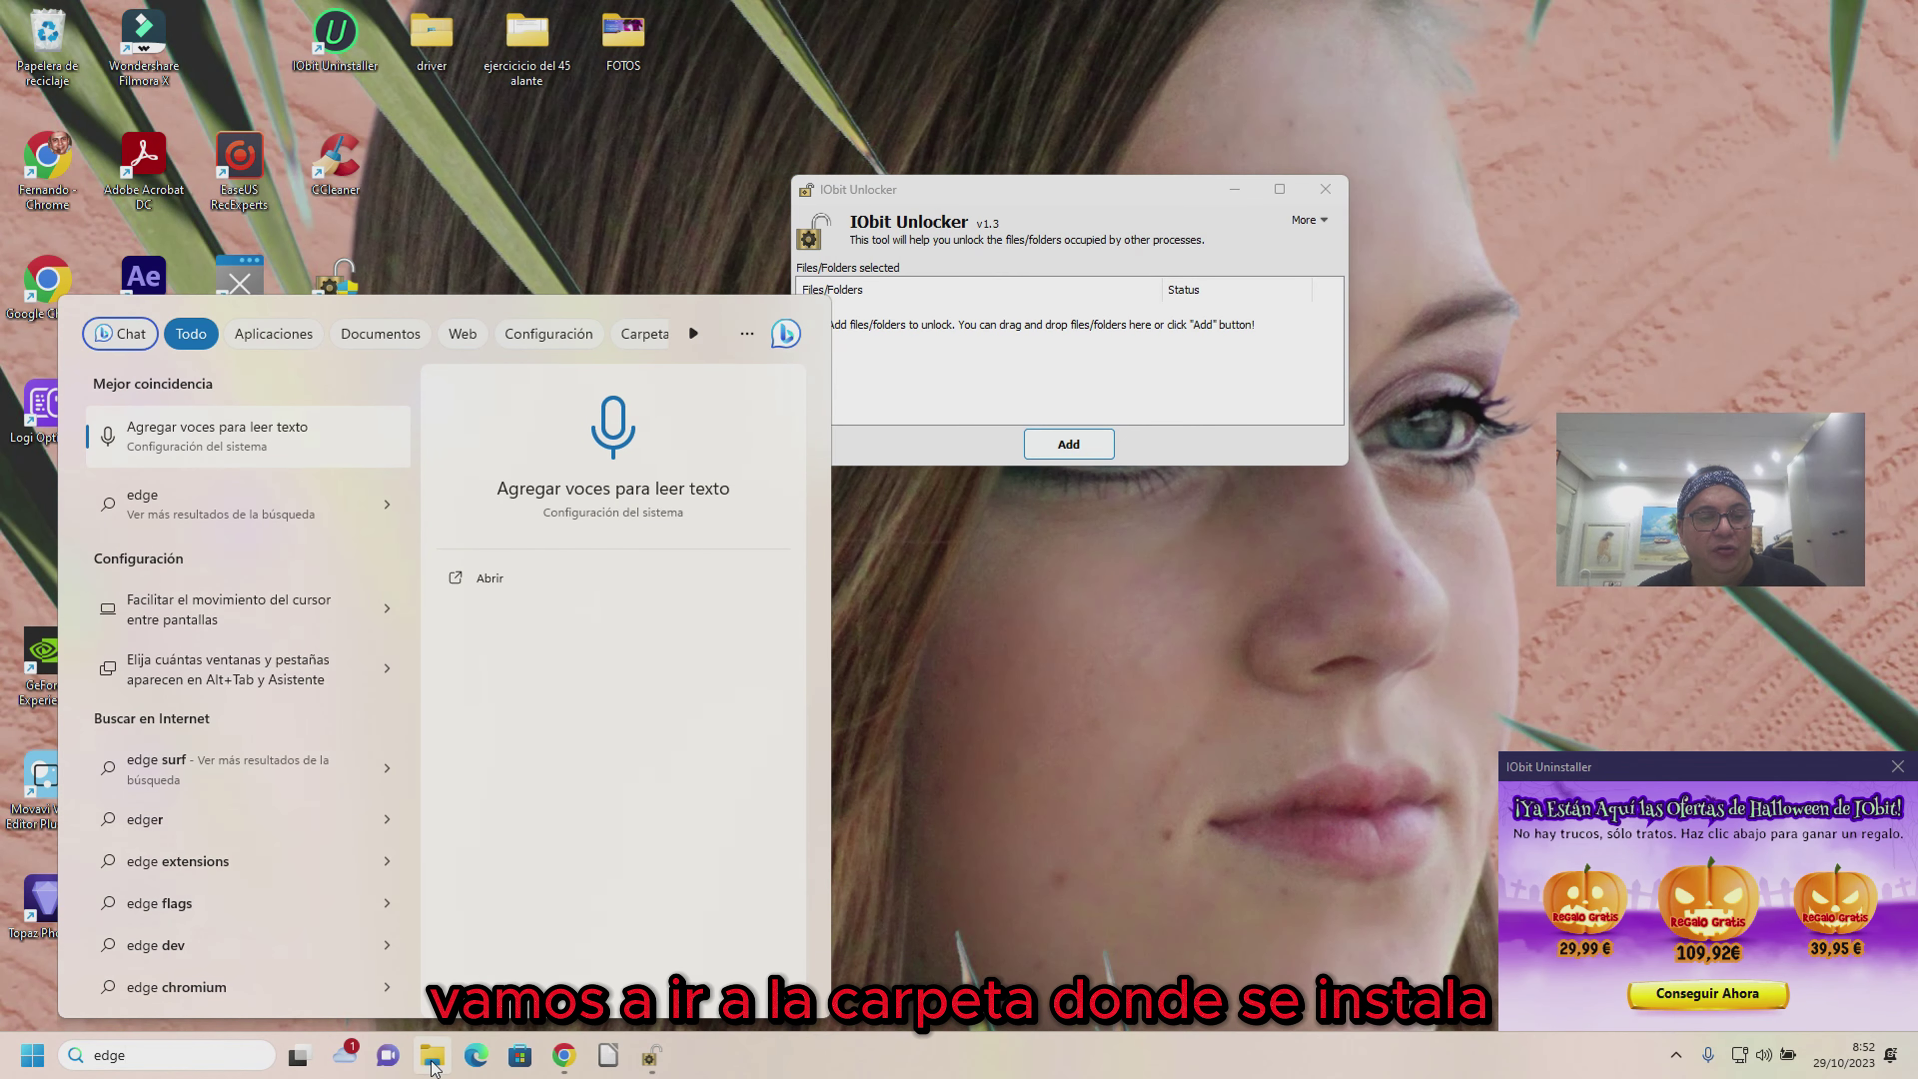
{"action": "left_click", "coordinate": [432, 1058]}
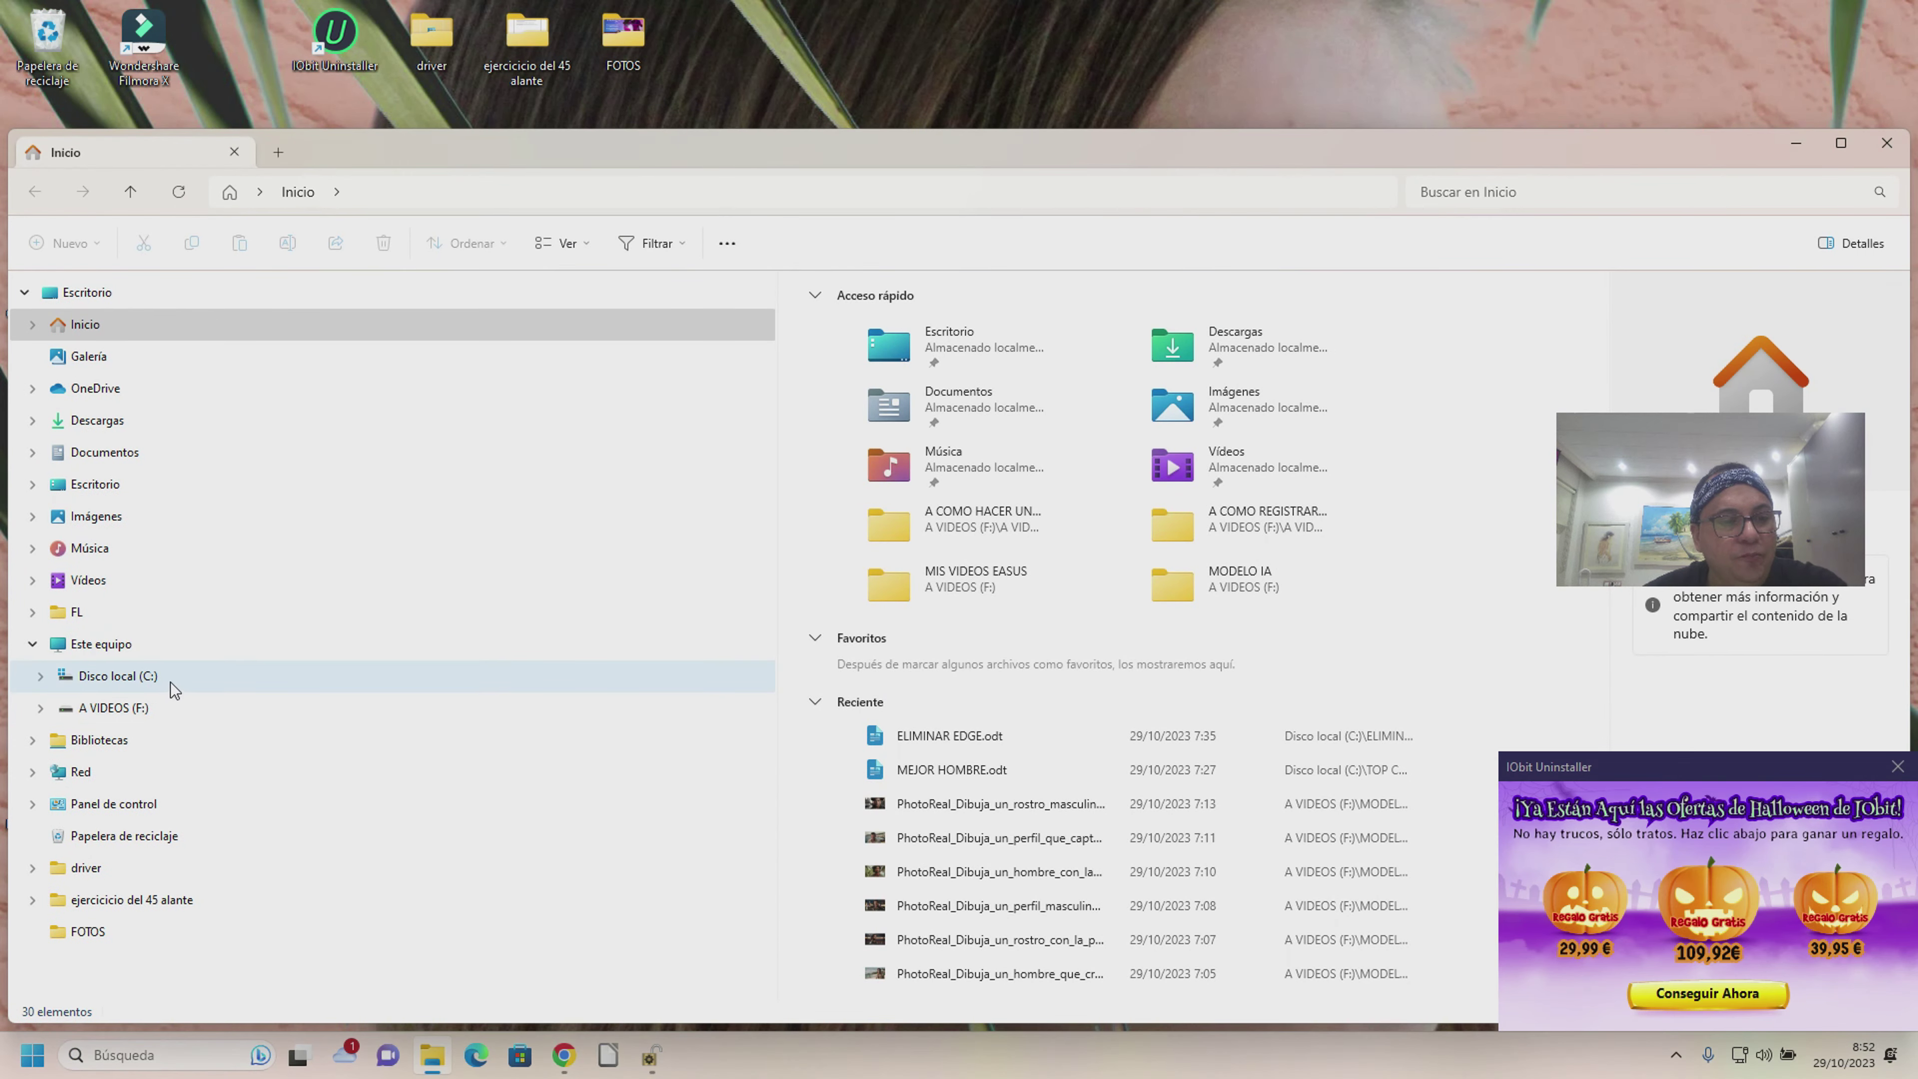
{"action": "left_click", "coordinate": [171, 678]}
{"action": "left_click", "coordinate": [195, 700]}
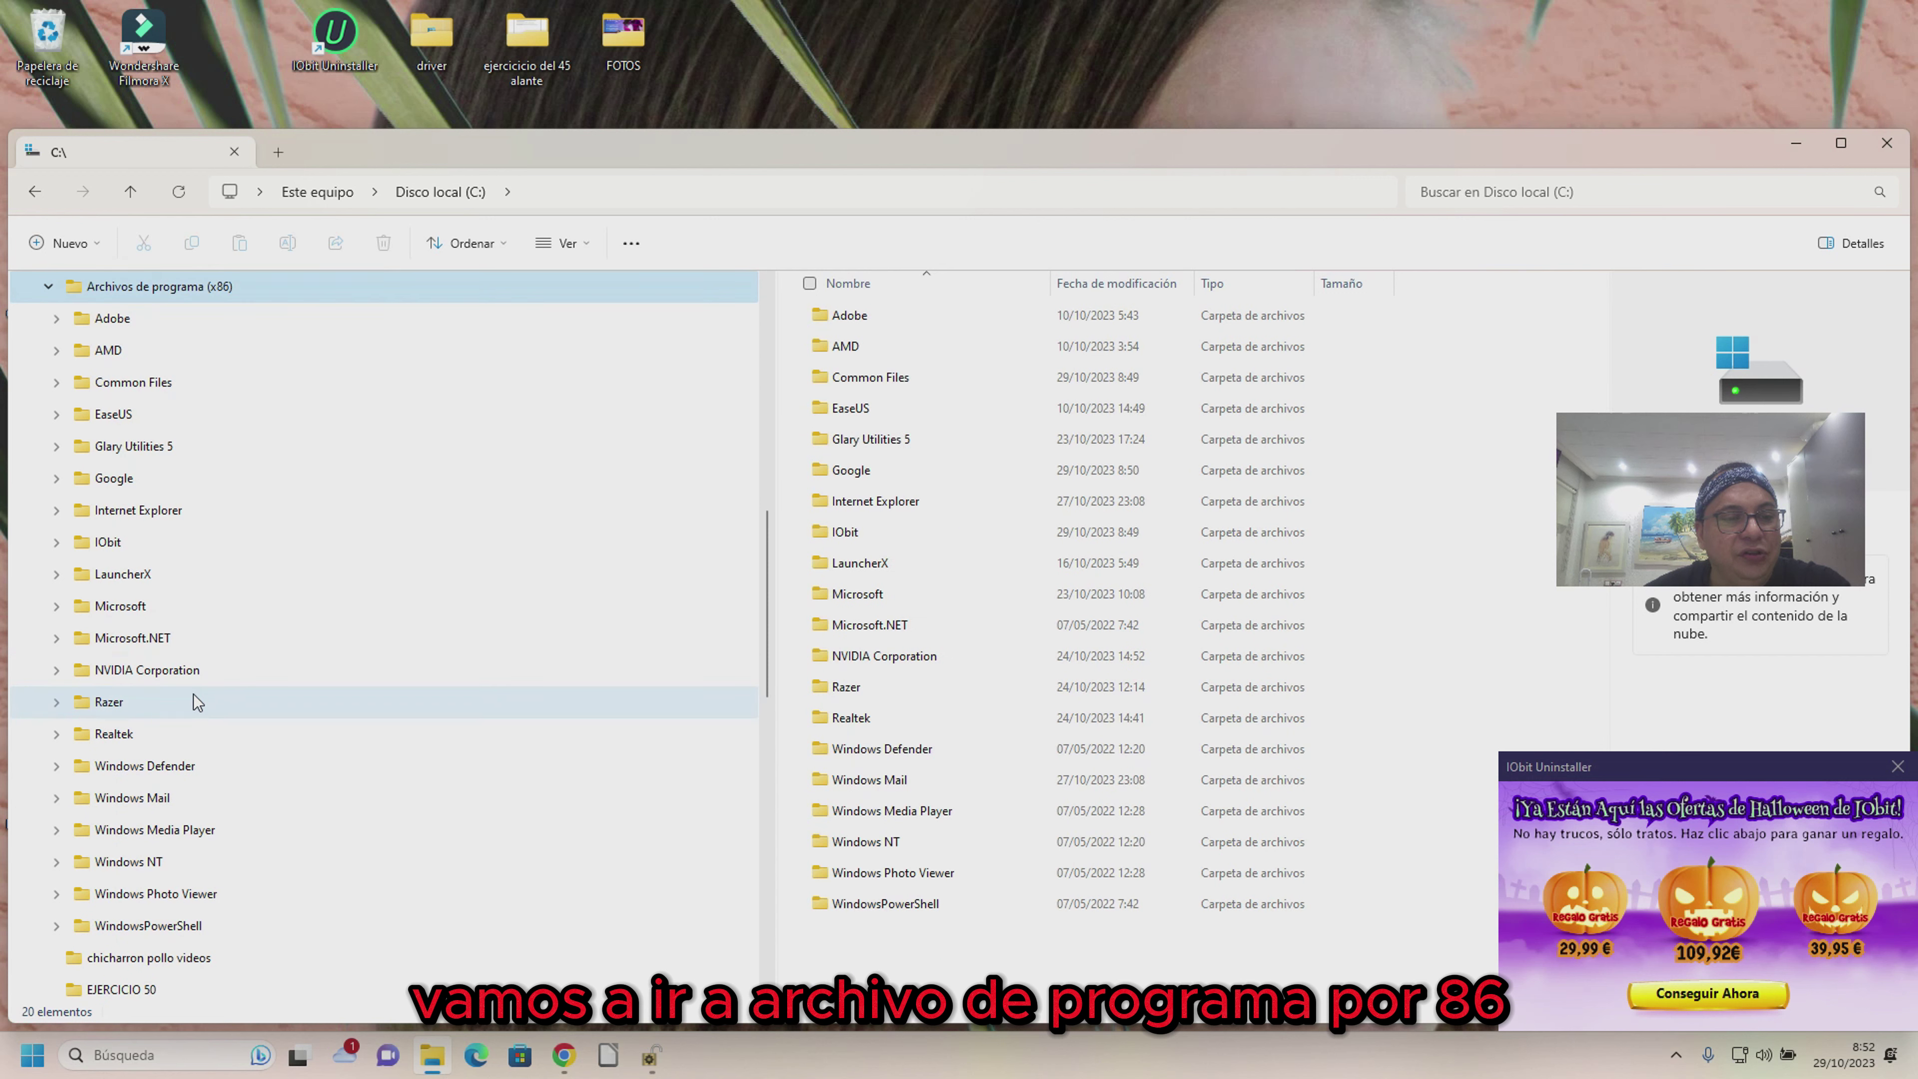
{"action": "left_click", "coordinate": [168, 604]}
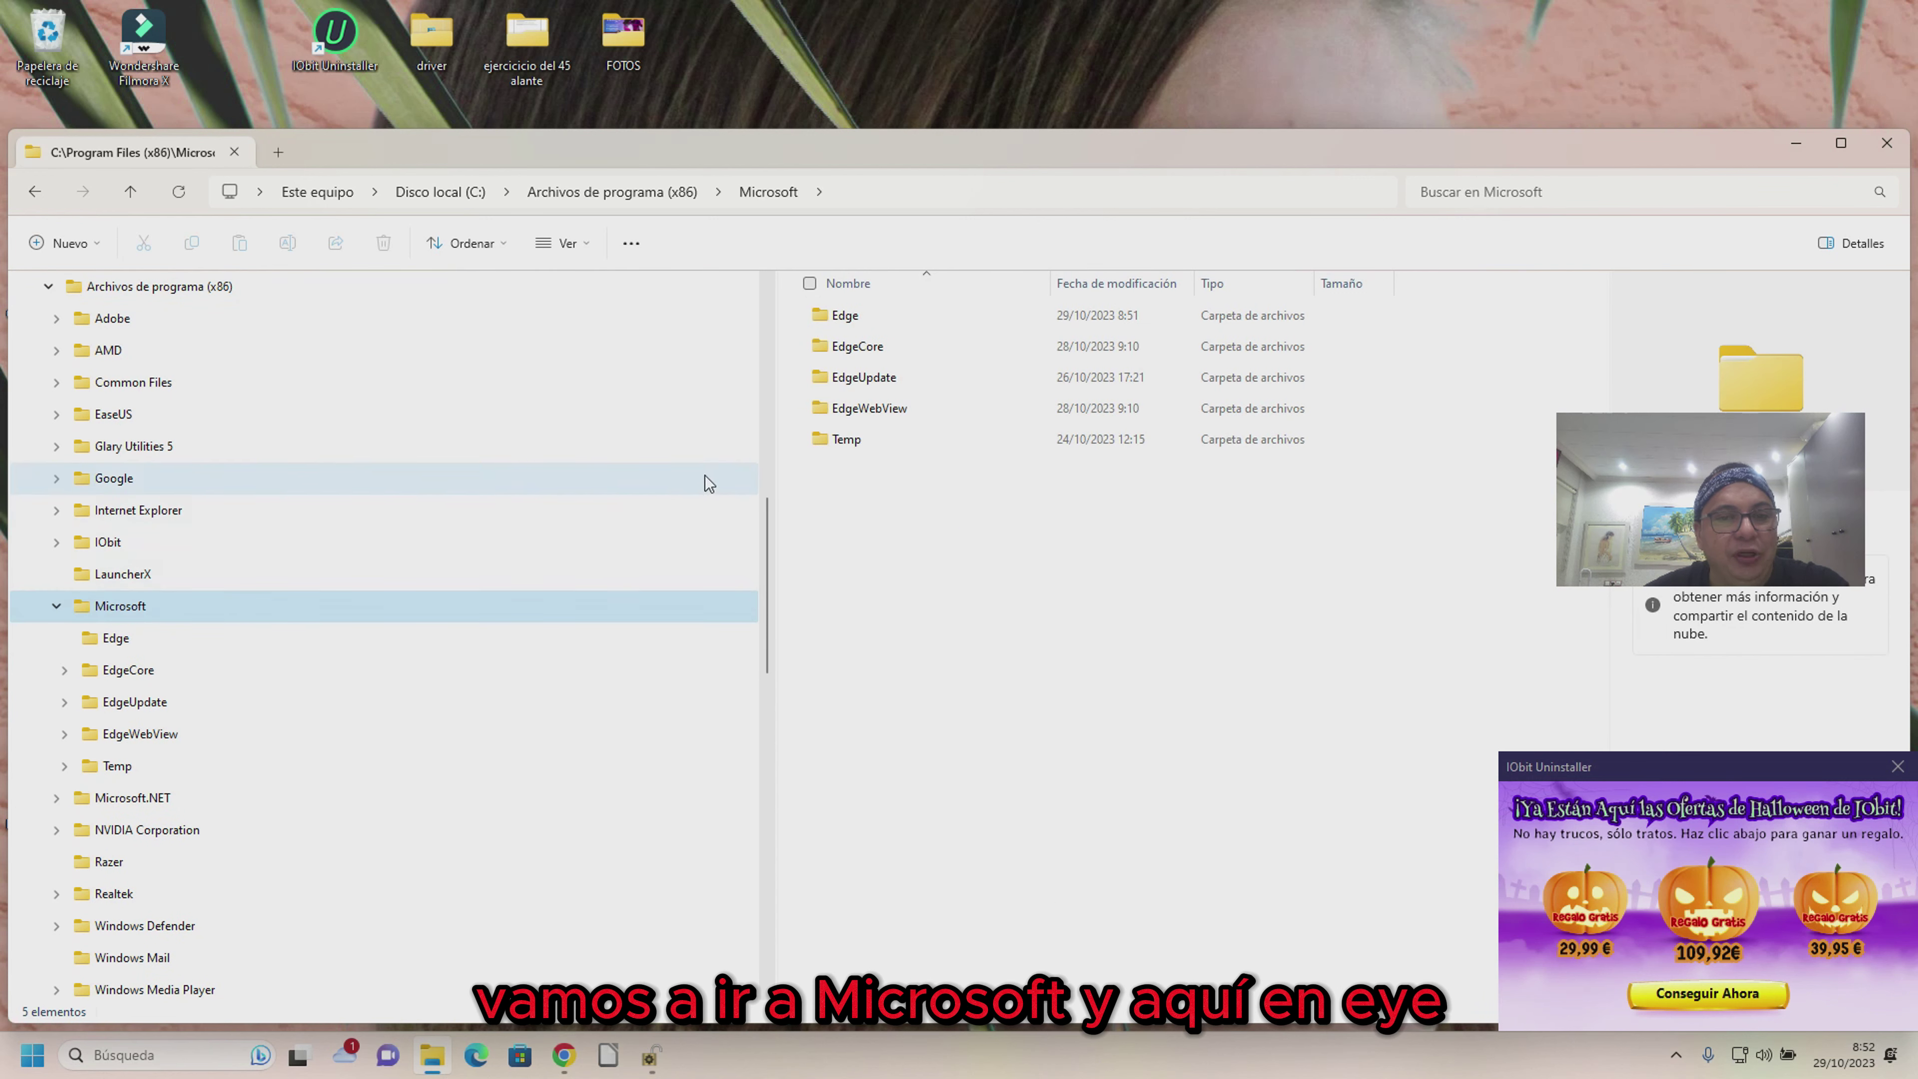
{"action": "double_click", "coordinate": [832, 314]}
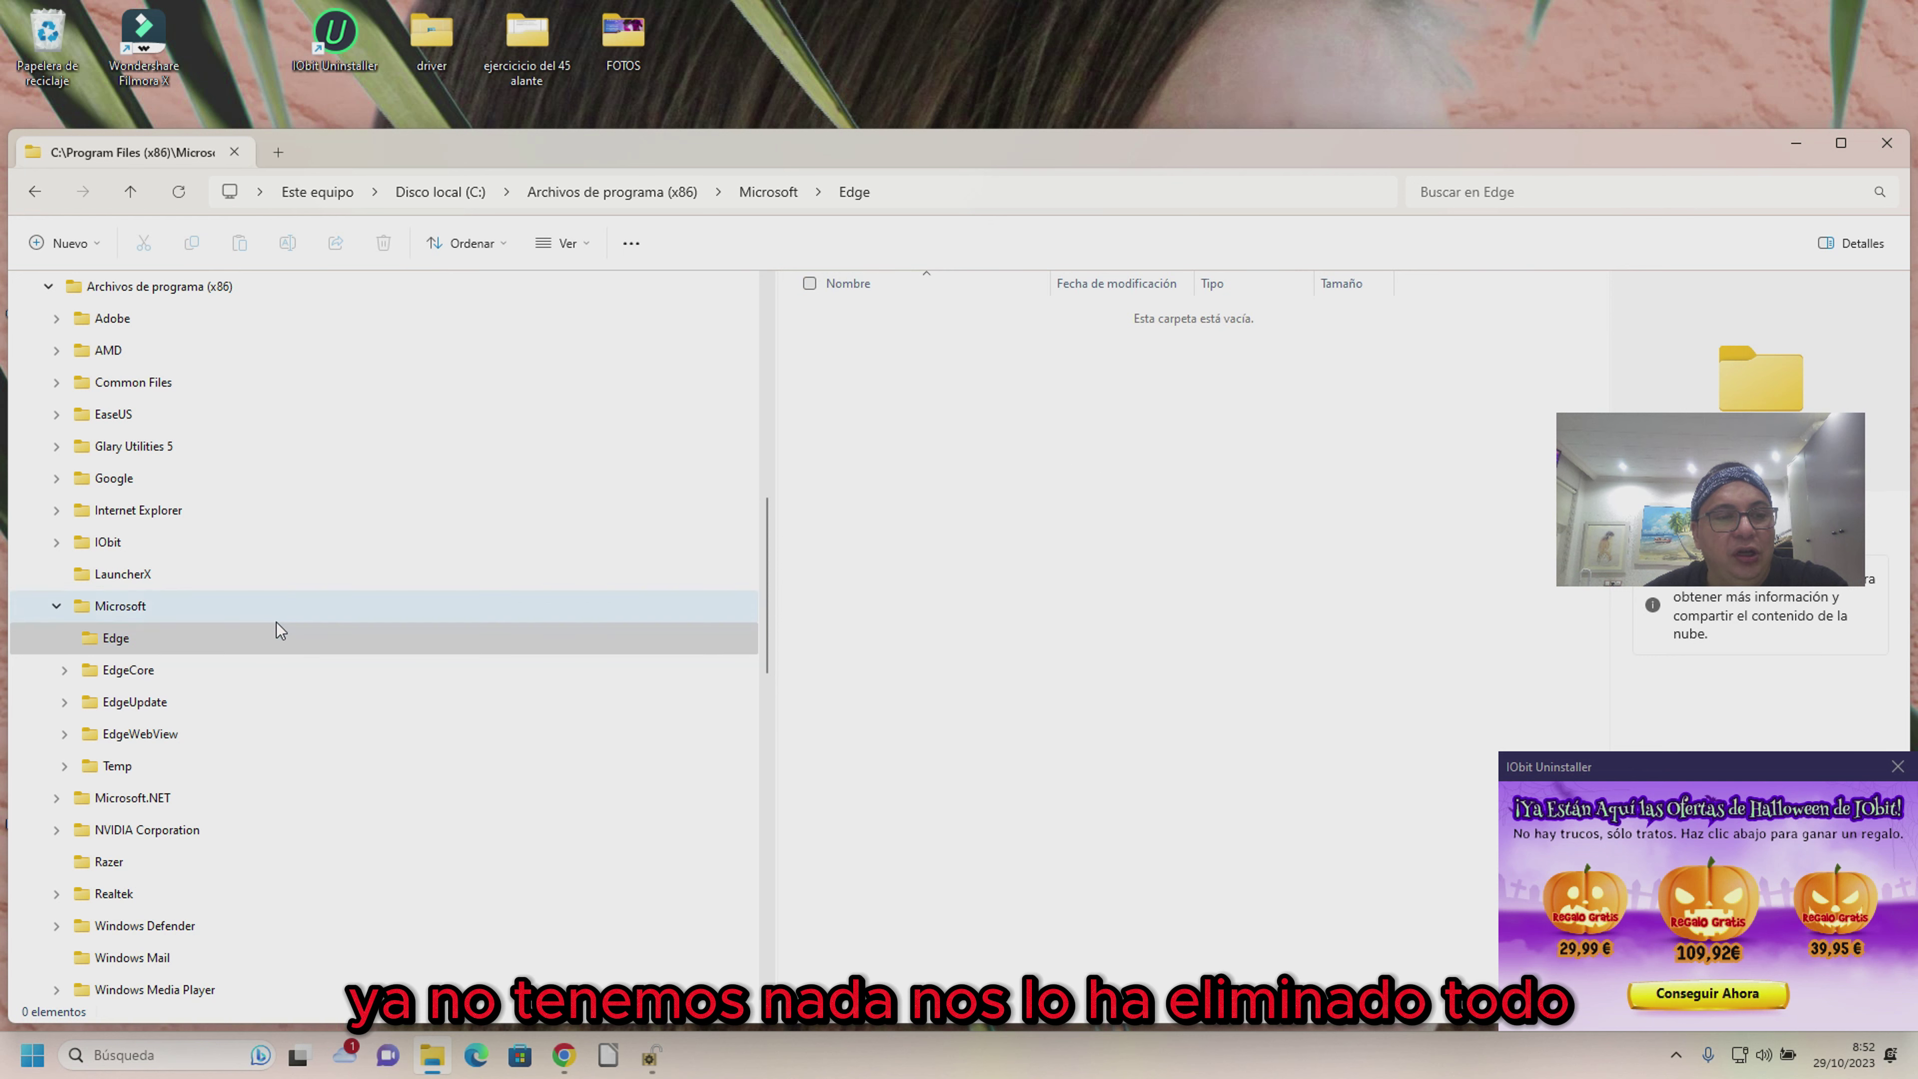
Look through the EdgeCore and EdgeUpdate folders inside the Microsoft folder for leftover Edge files
{"action": "left_click", "coordinate": [254, 668]}
{"action": "left_click", "coordinate": [251, 698]}
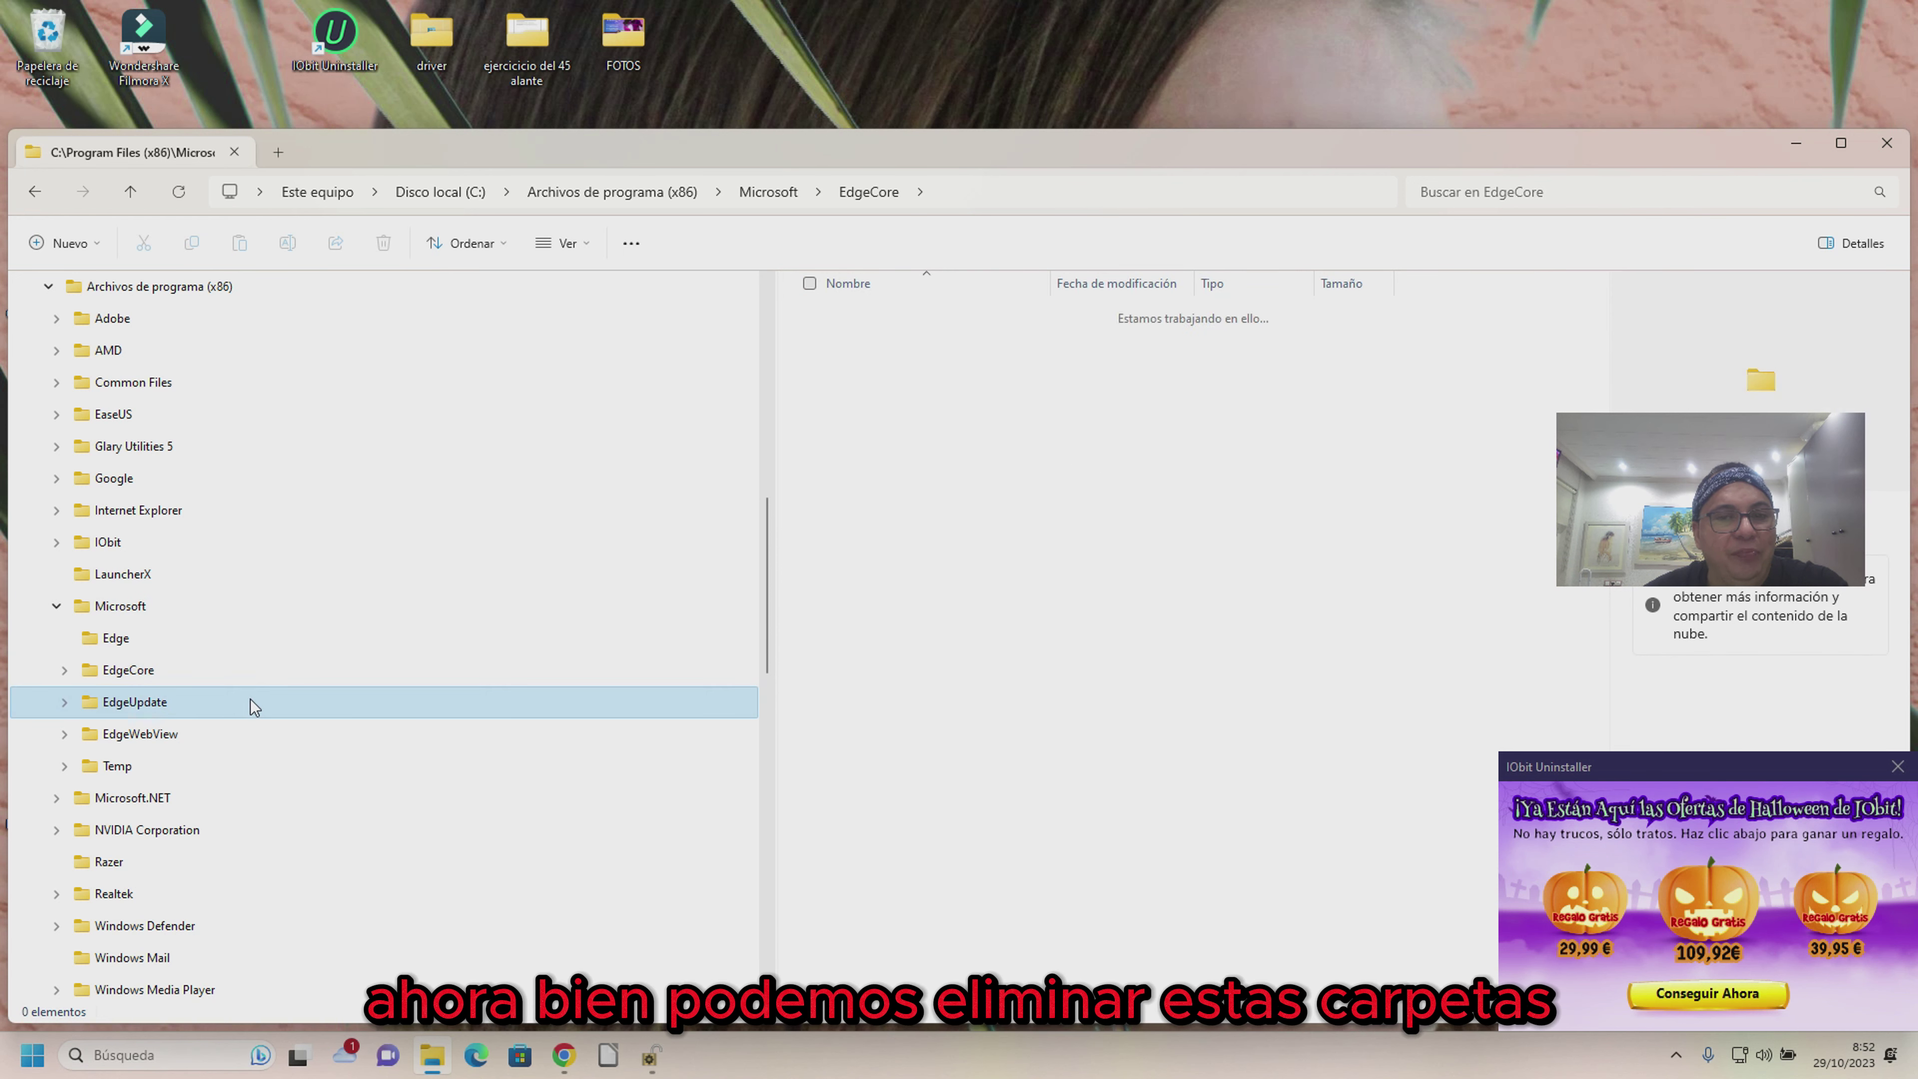
{"action": "left_click", "coordinate": [252, 677]}
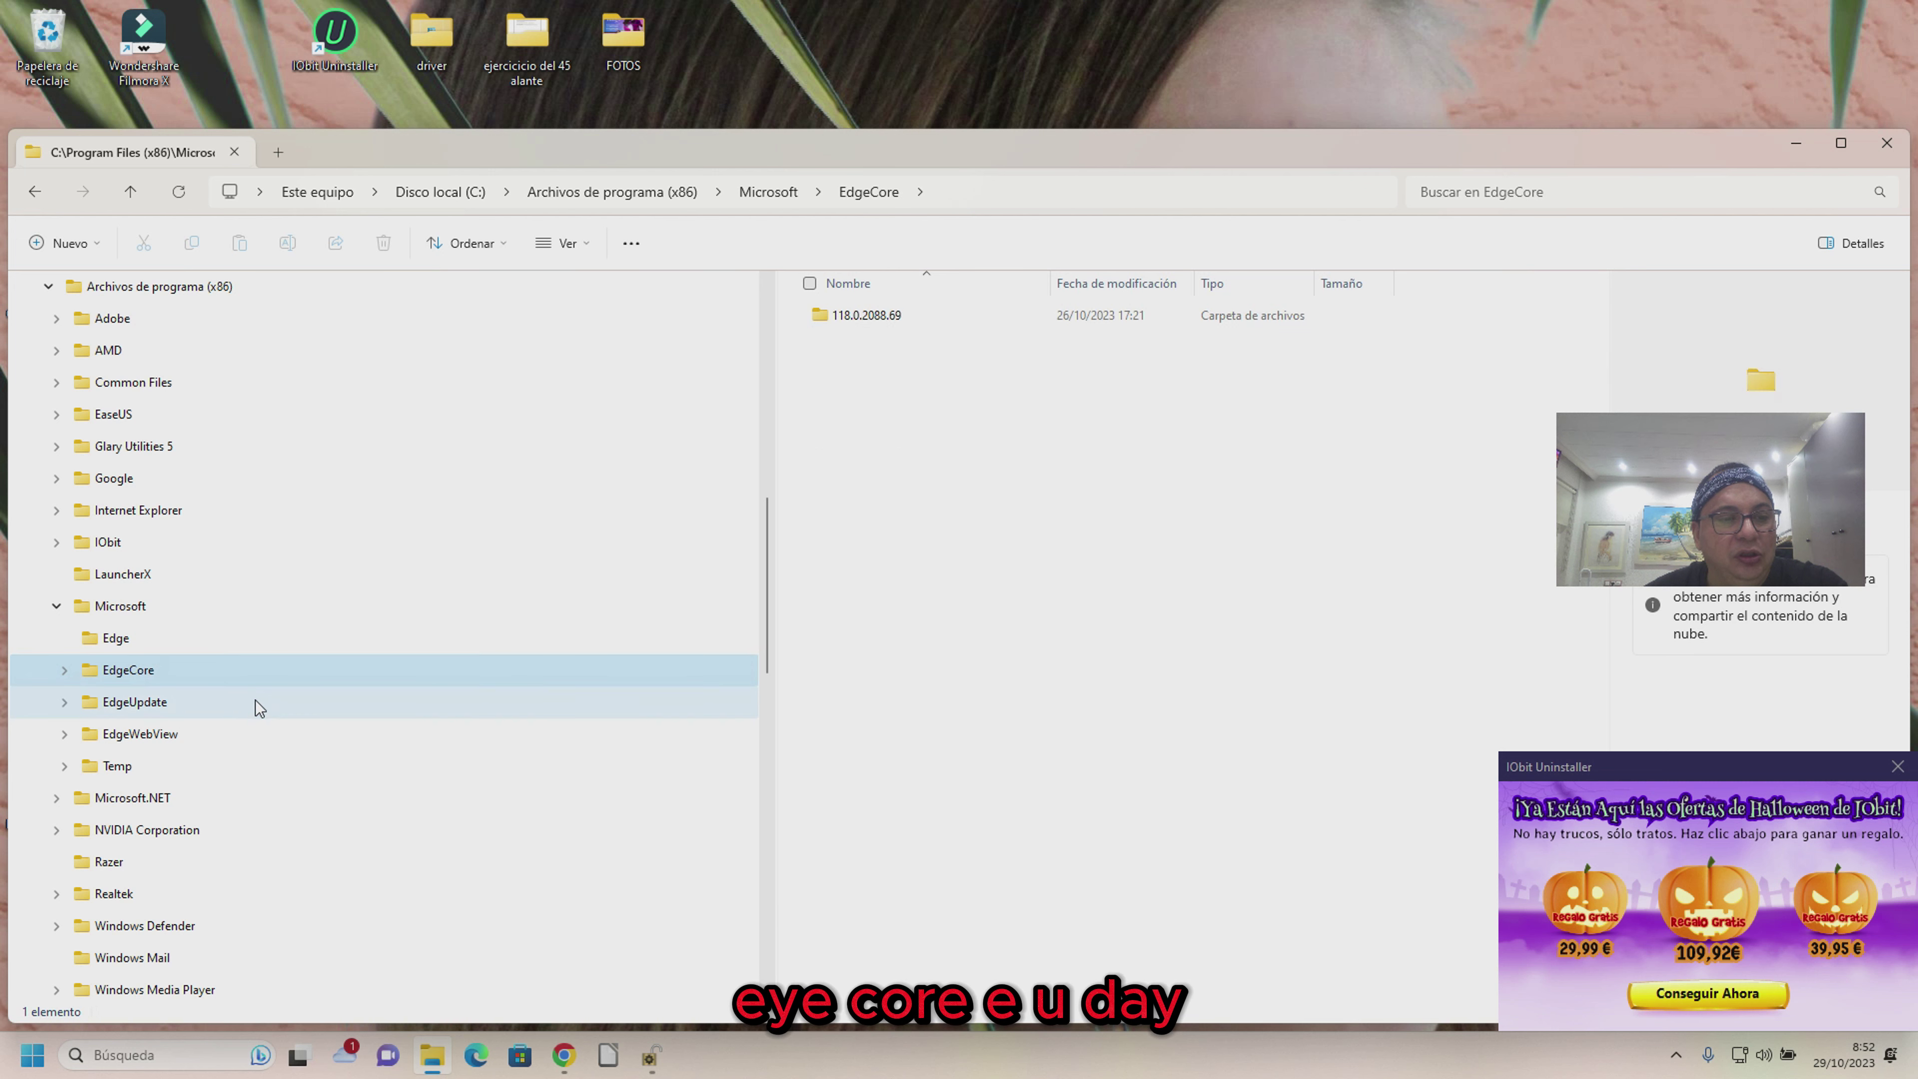
{"action": "left_click", "coordinate": [260, 716]}
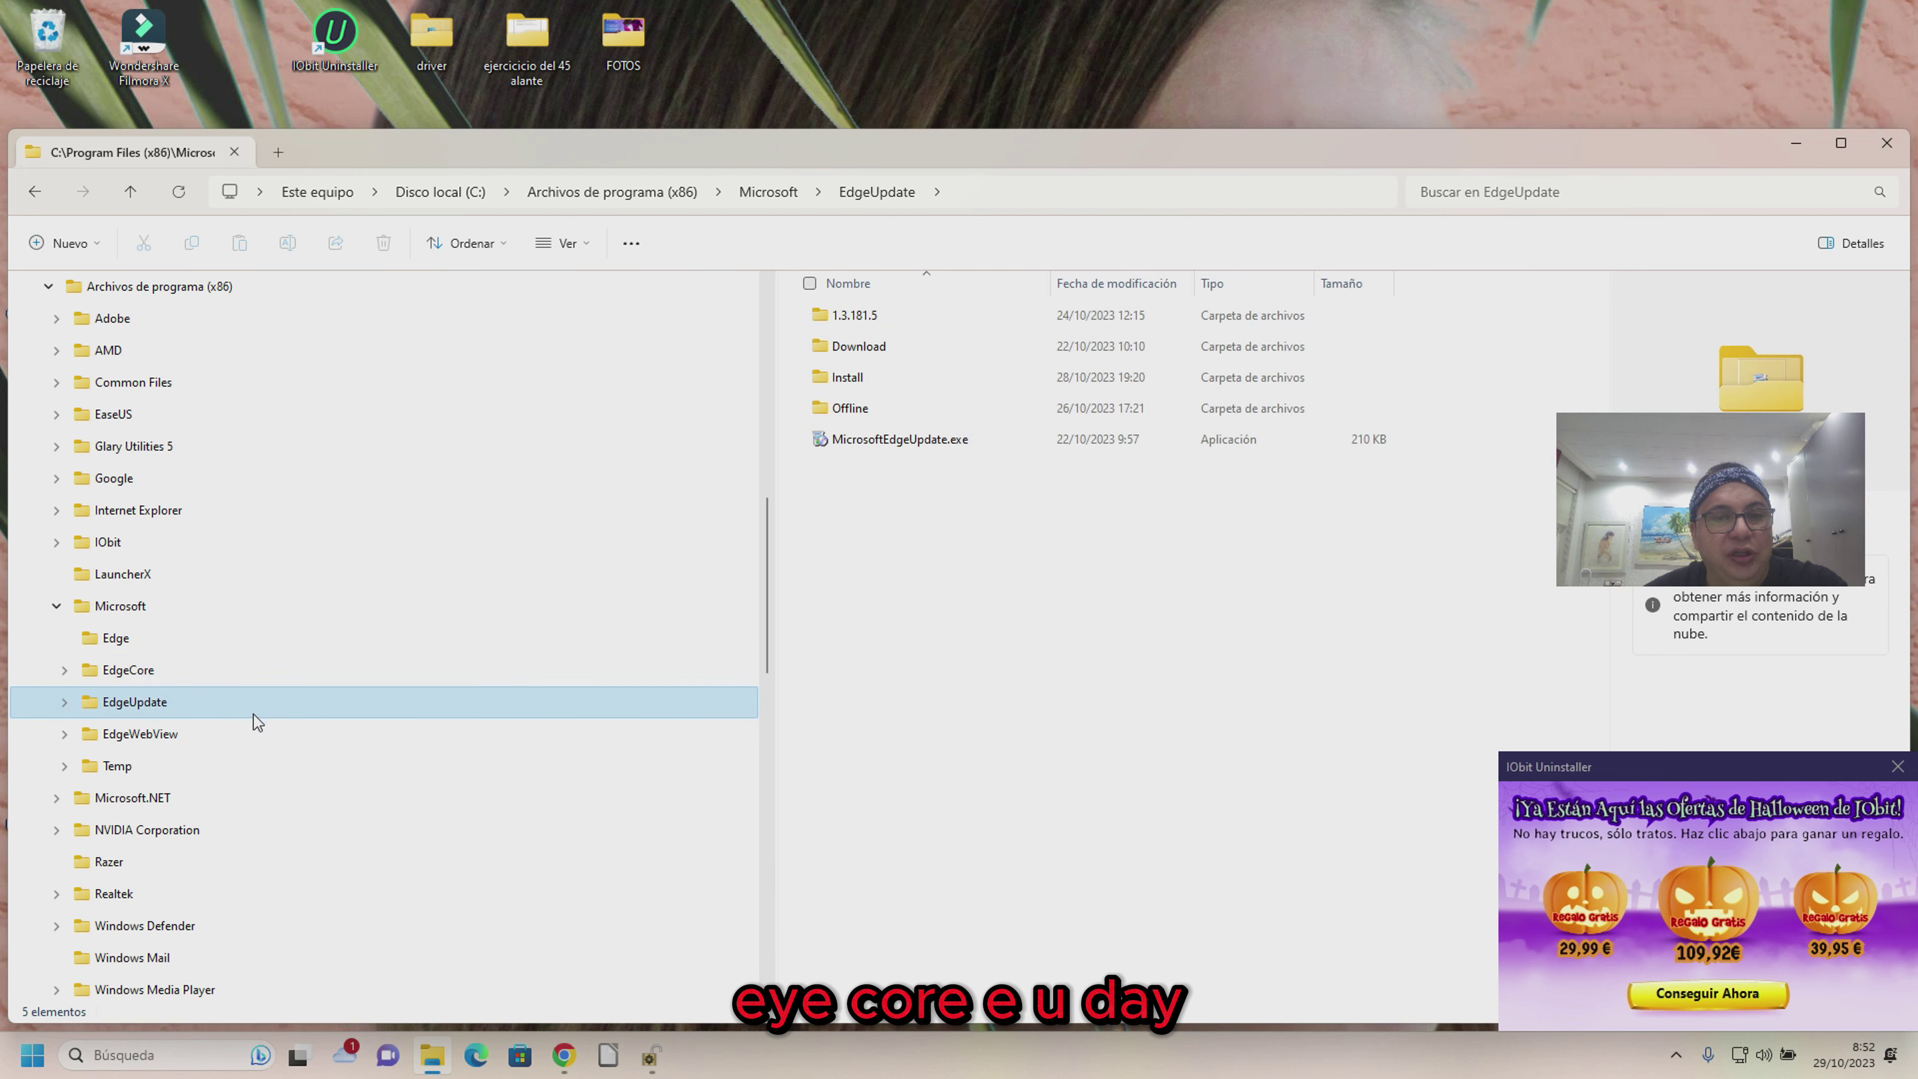
{"action": "left_click", "coordinate": [162, 638]}
{"action": "left_click", "coordinate": [180, 610]}
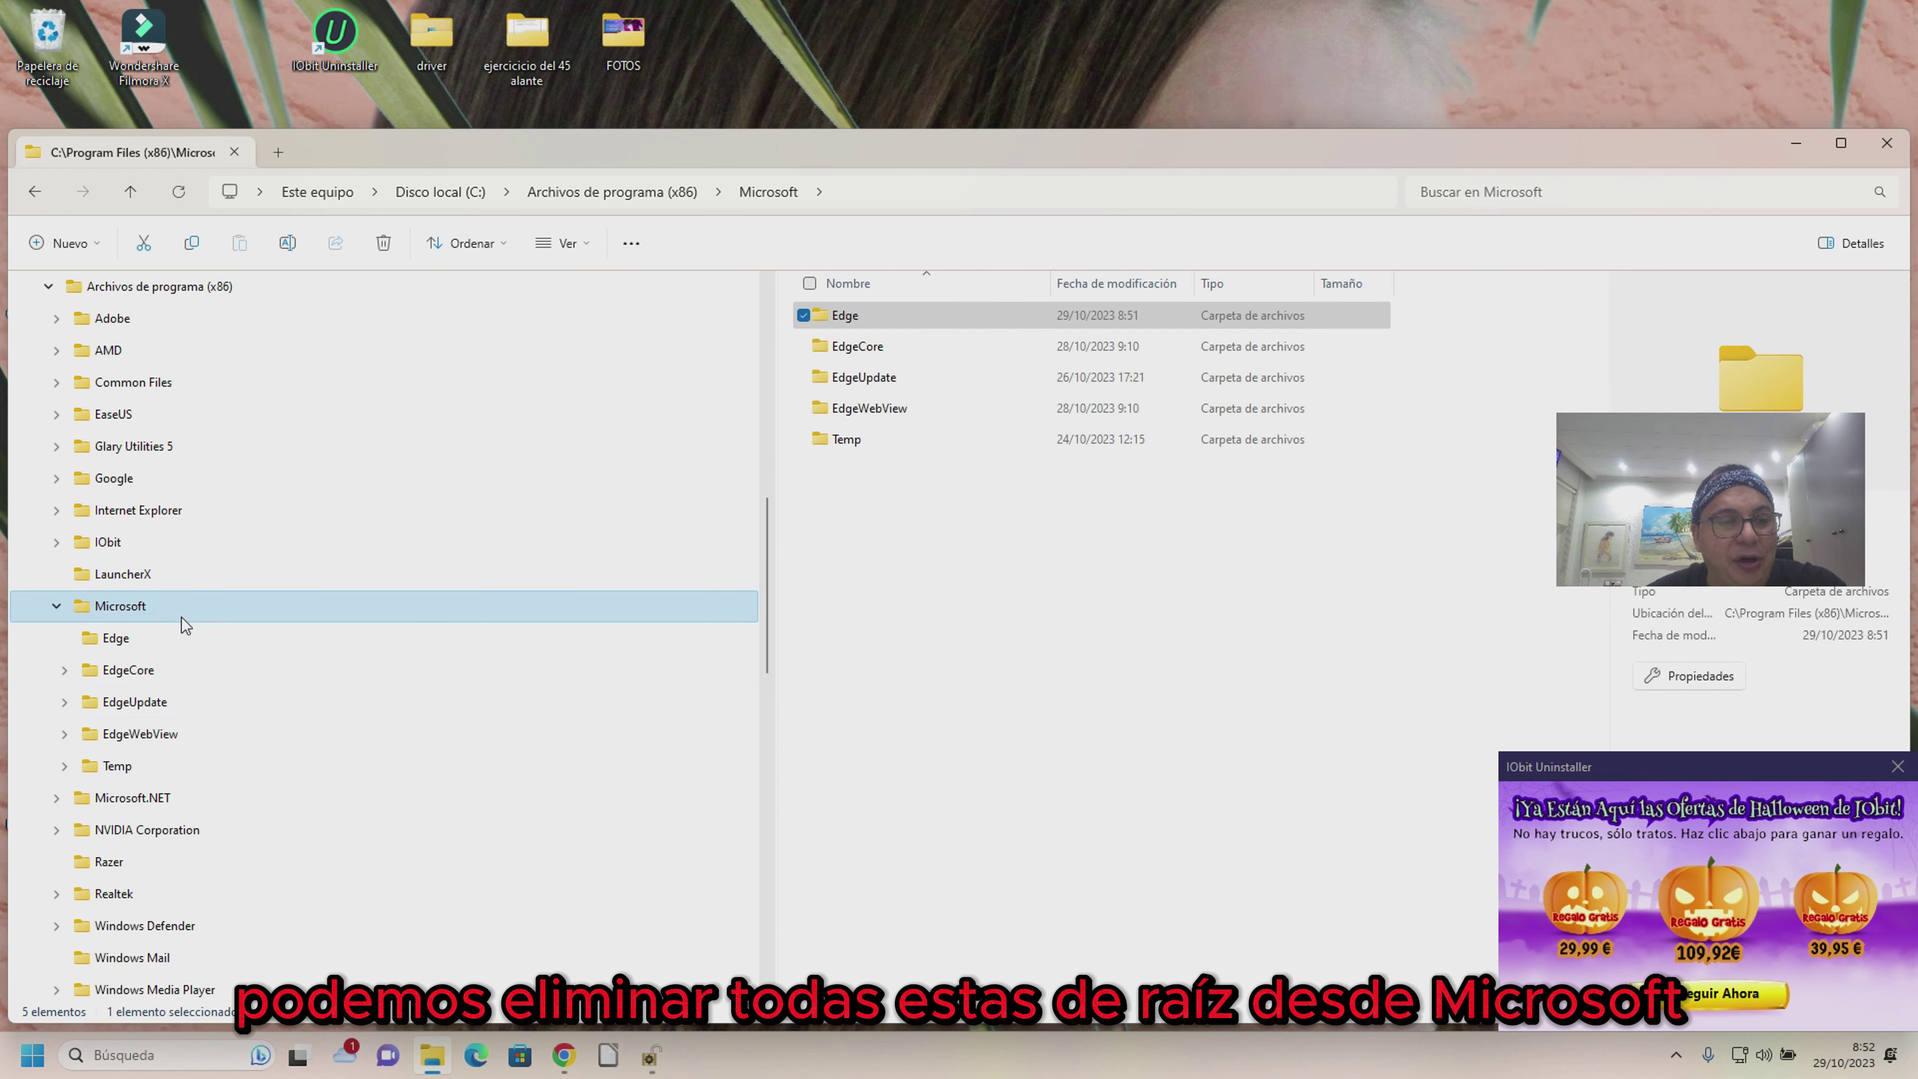
{"action": "left_click", "coordinate": [187, 671]}
{"action": "left_click", "coordinate": [189, 706]}
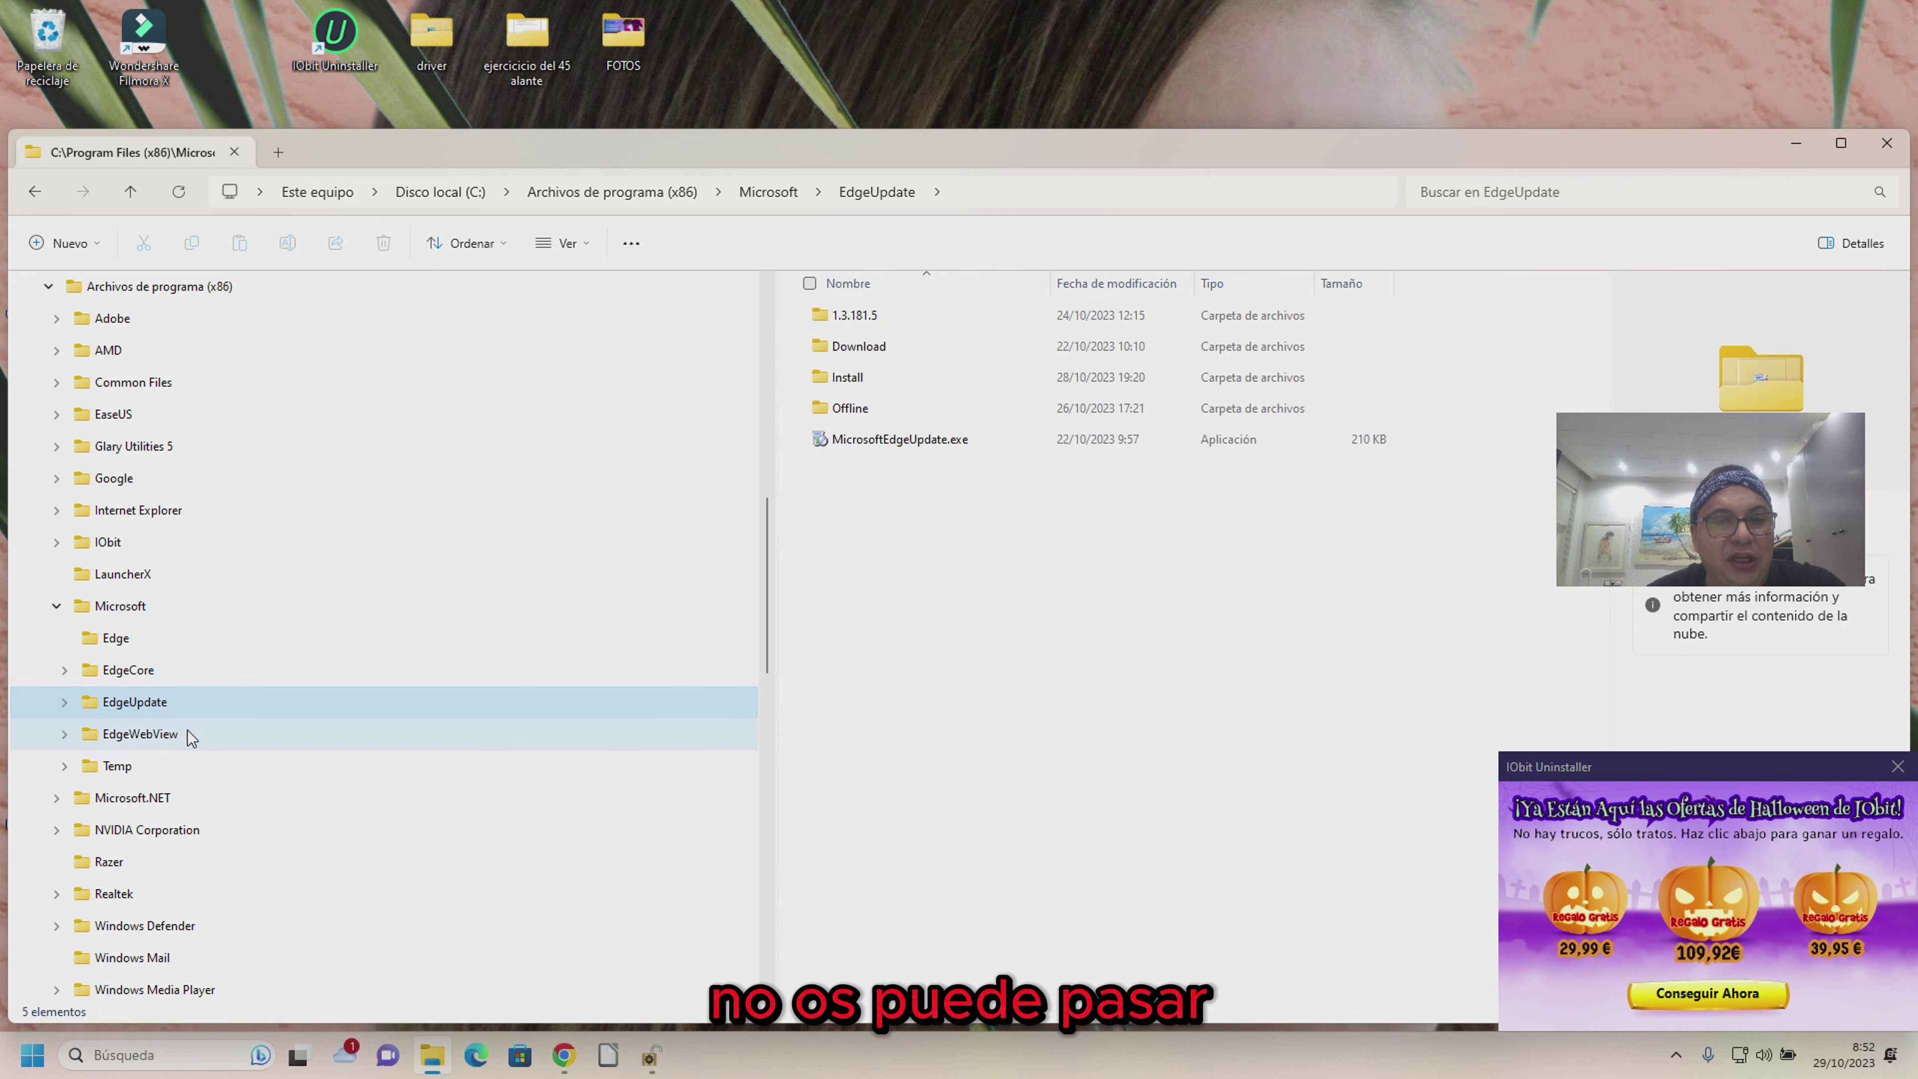
Open EdgeWebView\Application\118.0.2088.69 and examine the remaining files
{"action": "left_click", "coordinate": [188, 736]}
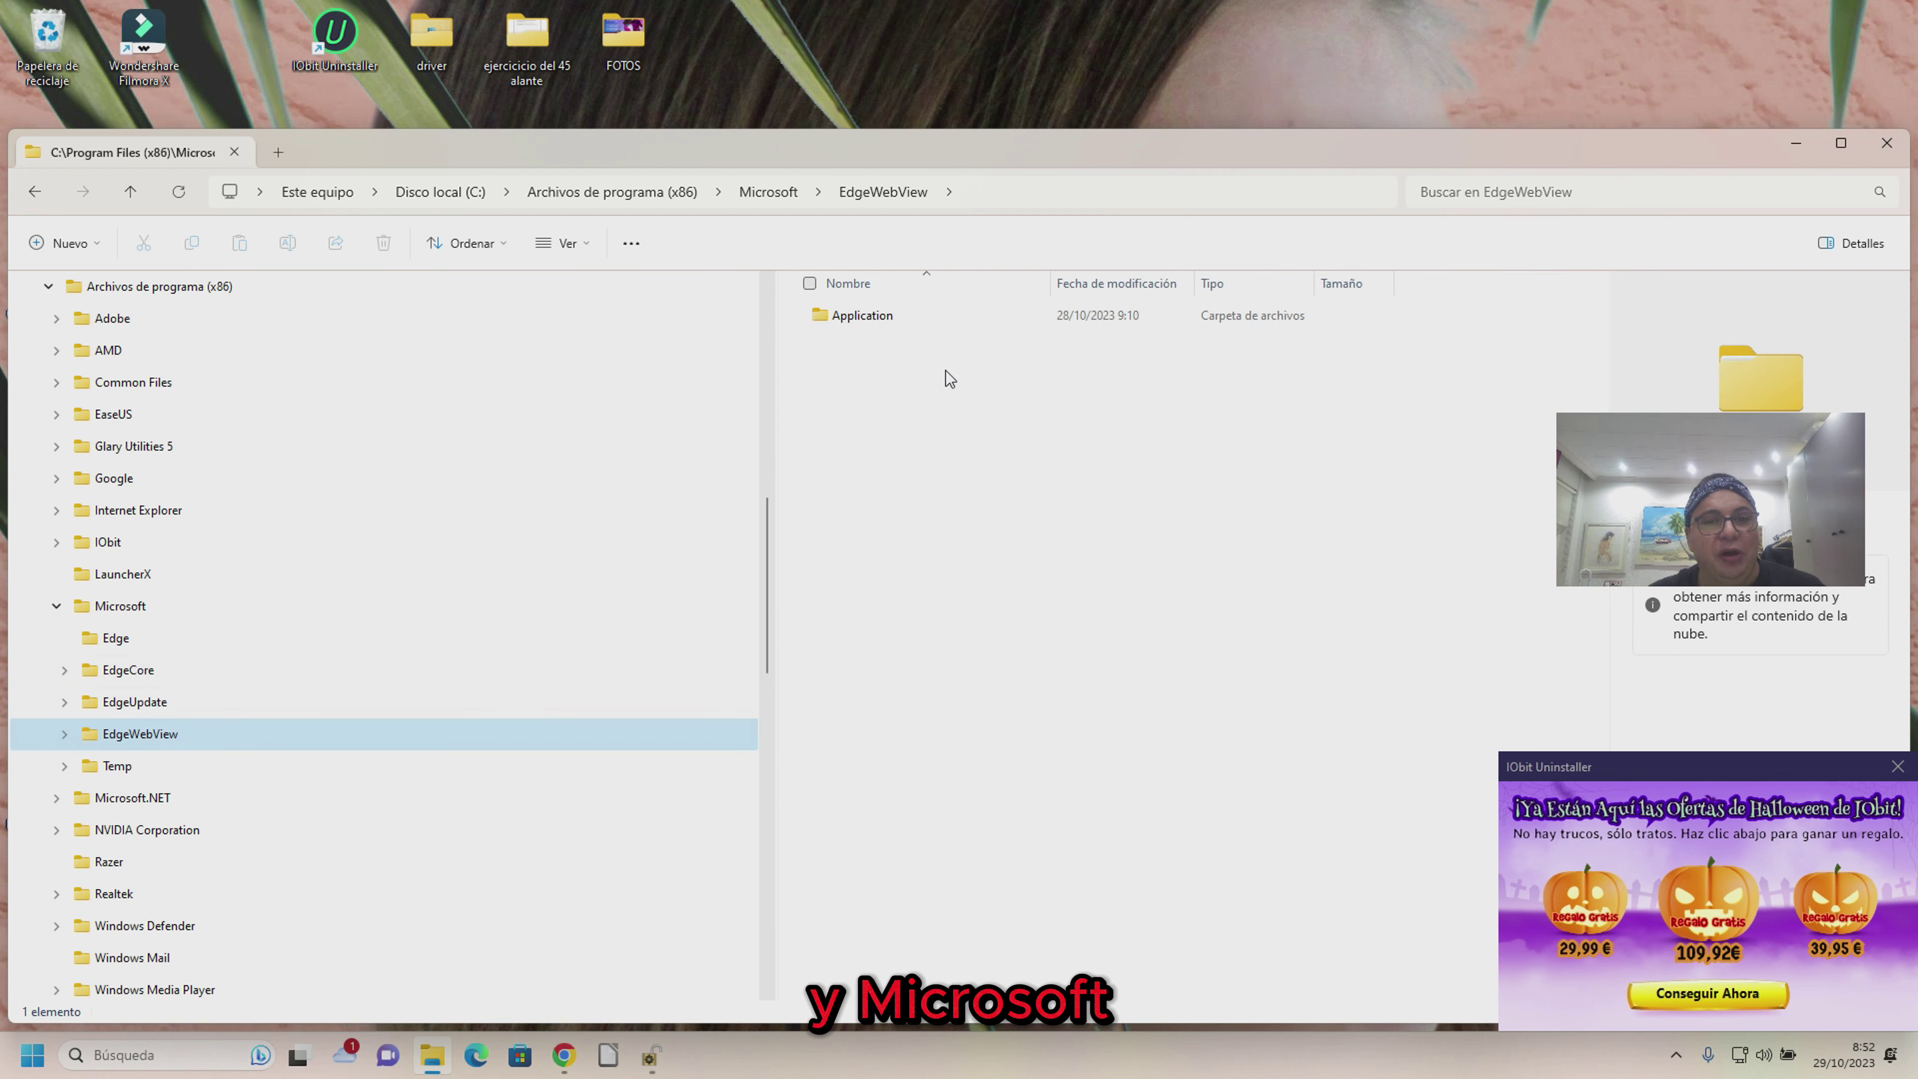
{"action": "double_click", "coordinate": [884, 316]}
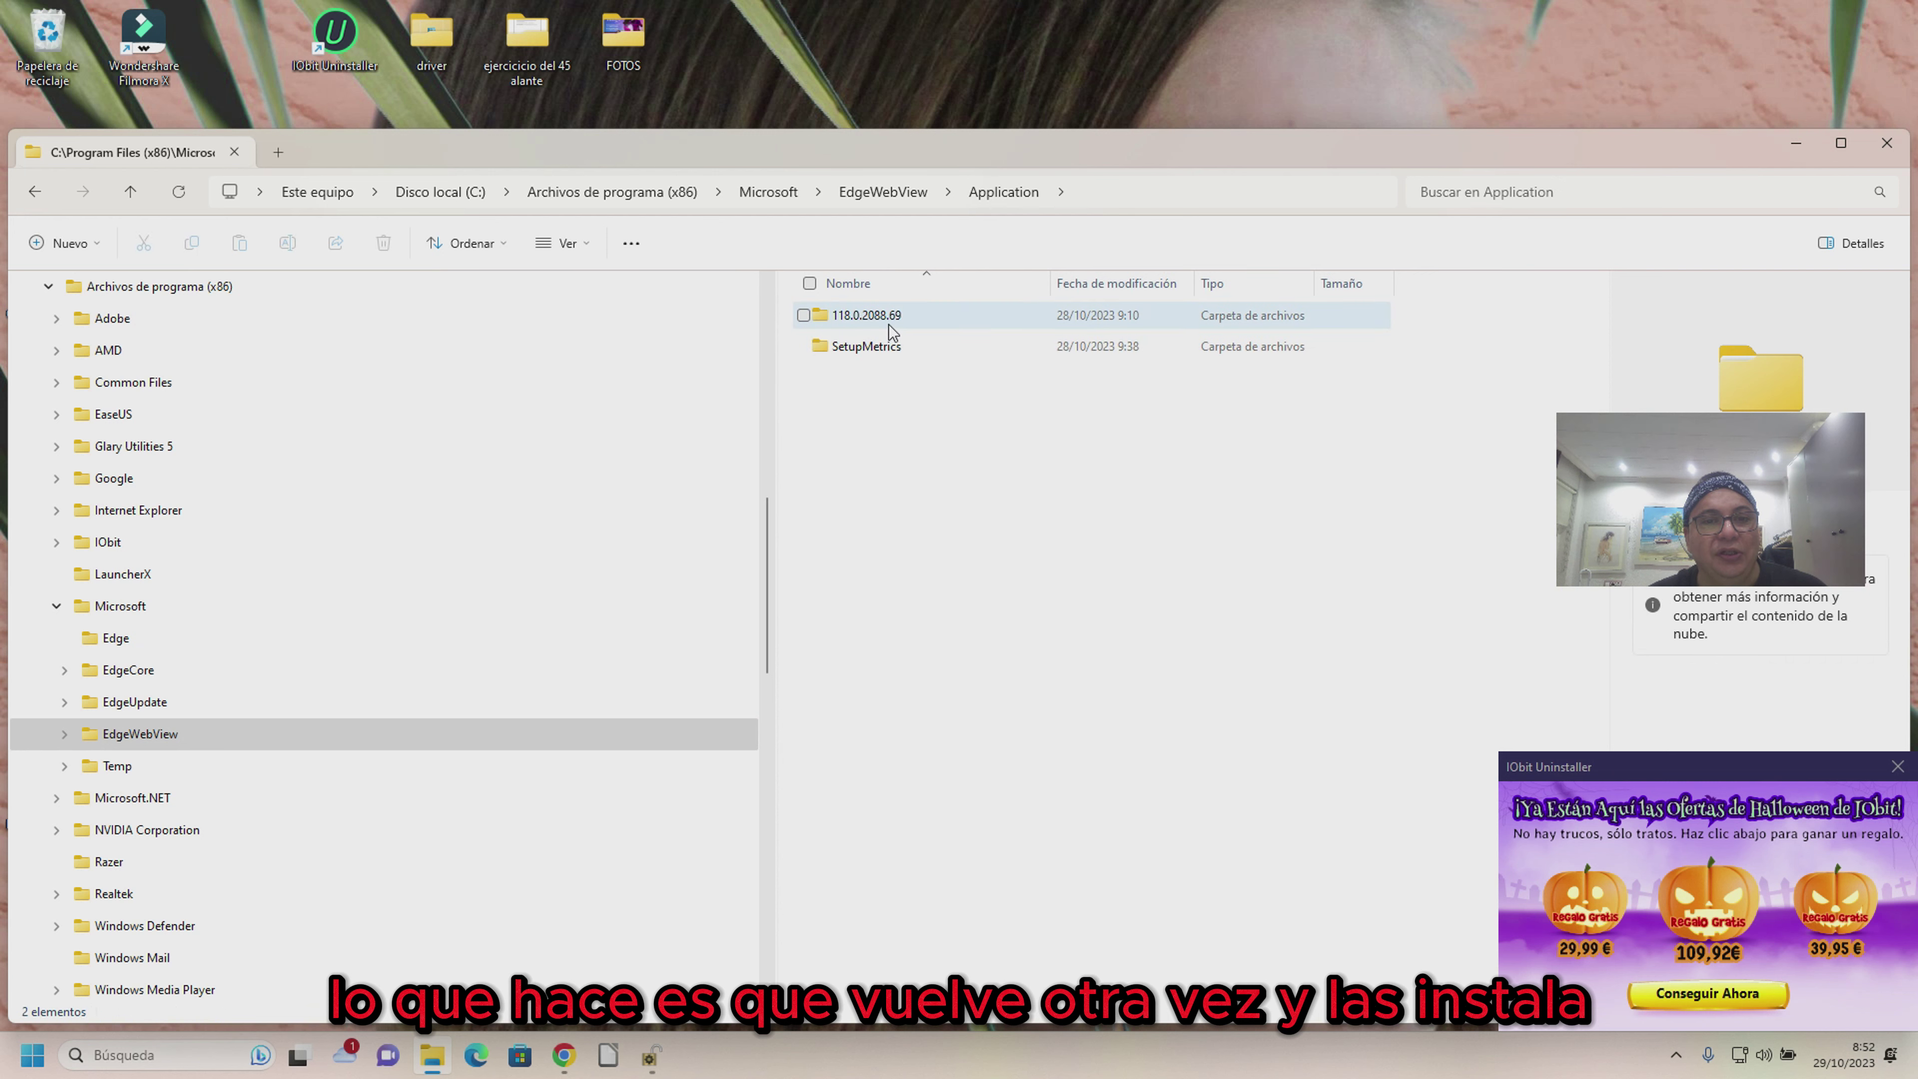
{"action": "double_click", "coordinate": [888, 320]}
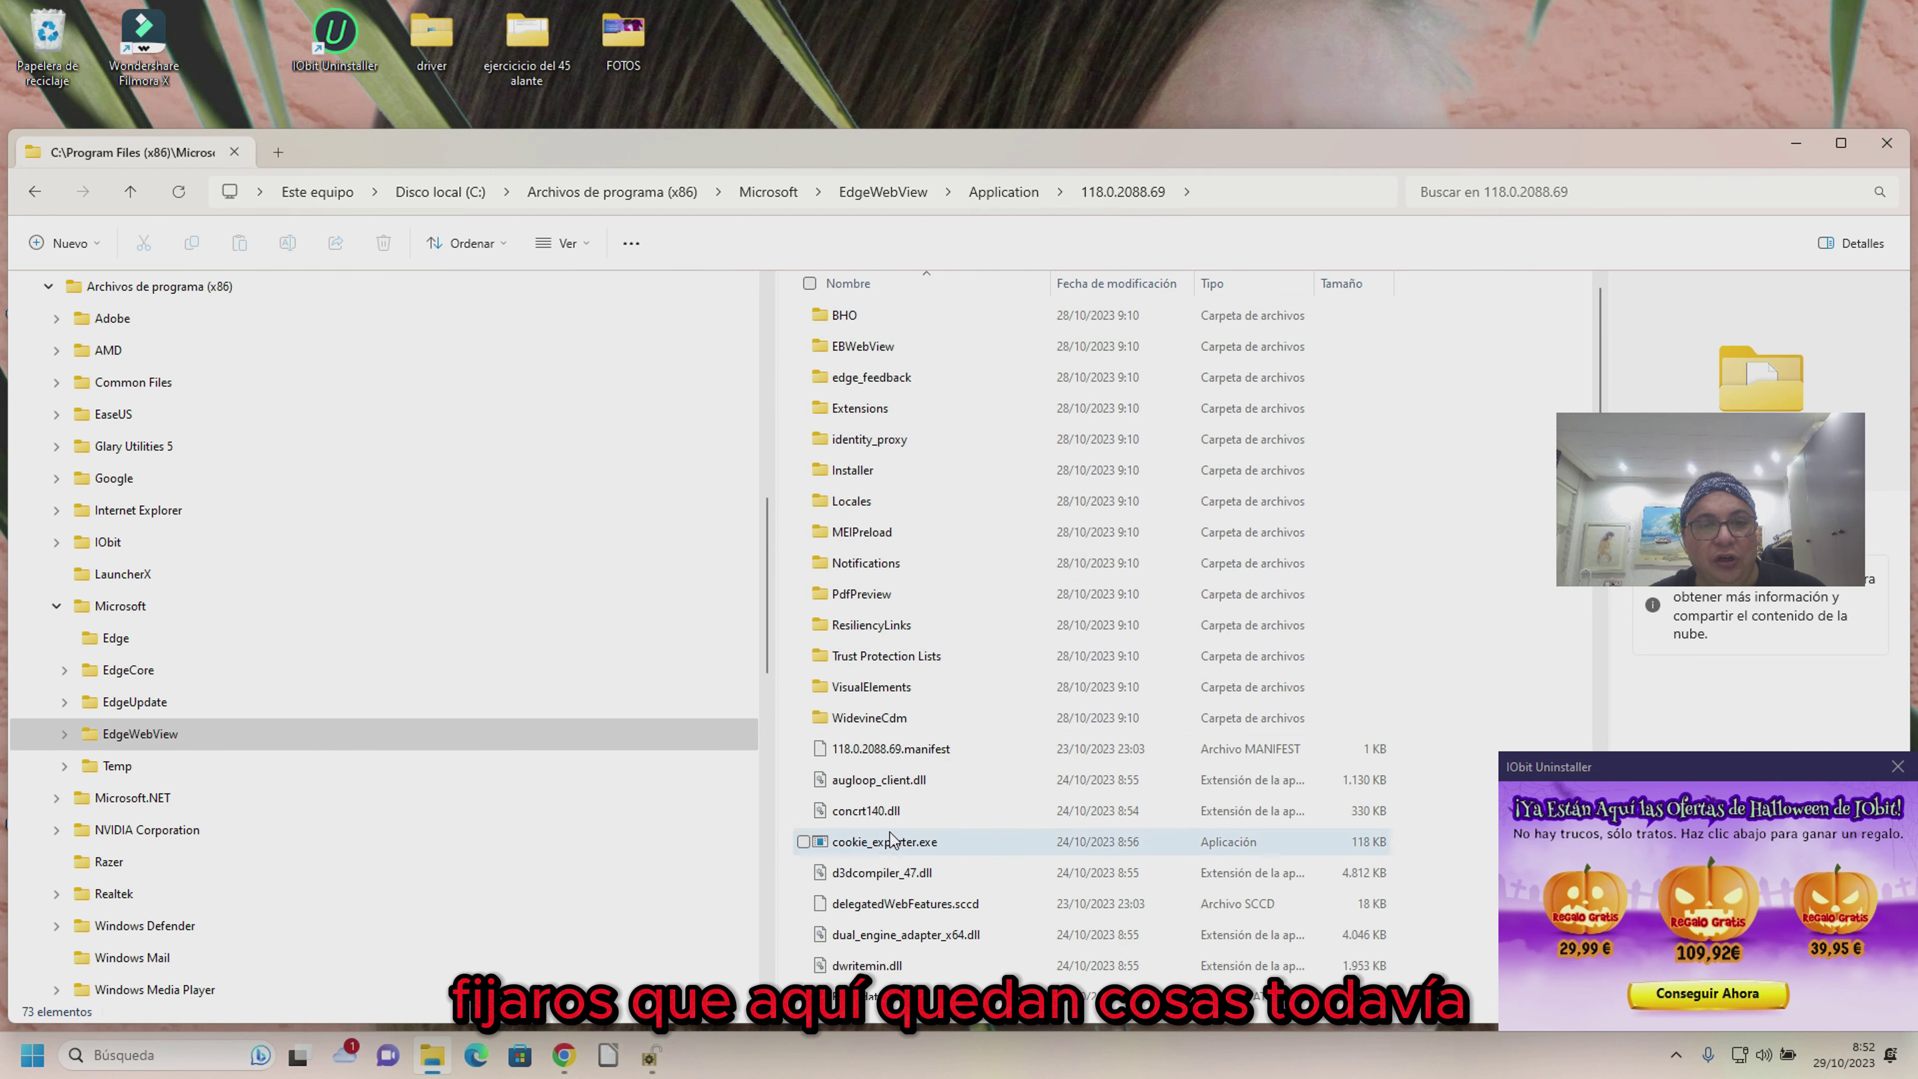
{"action": "scroll", "coordinate": [891, 839], "scroll_direction": "down", "scroll_amount": 6}
{"action": "scroll", "coordinate": [314, 793], "scroll_direction": "up", "scroll_amount": 4}
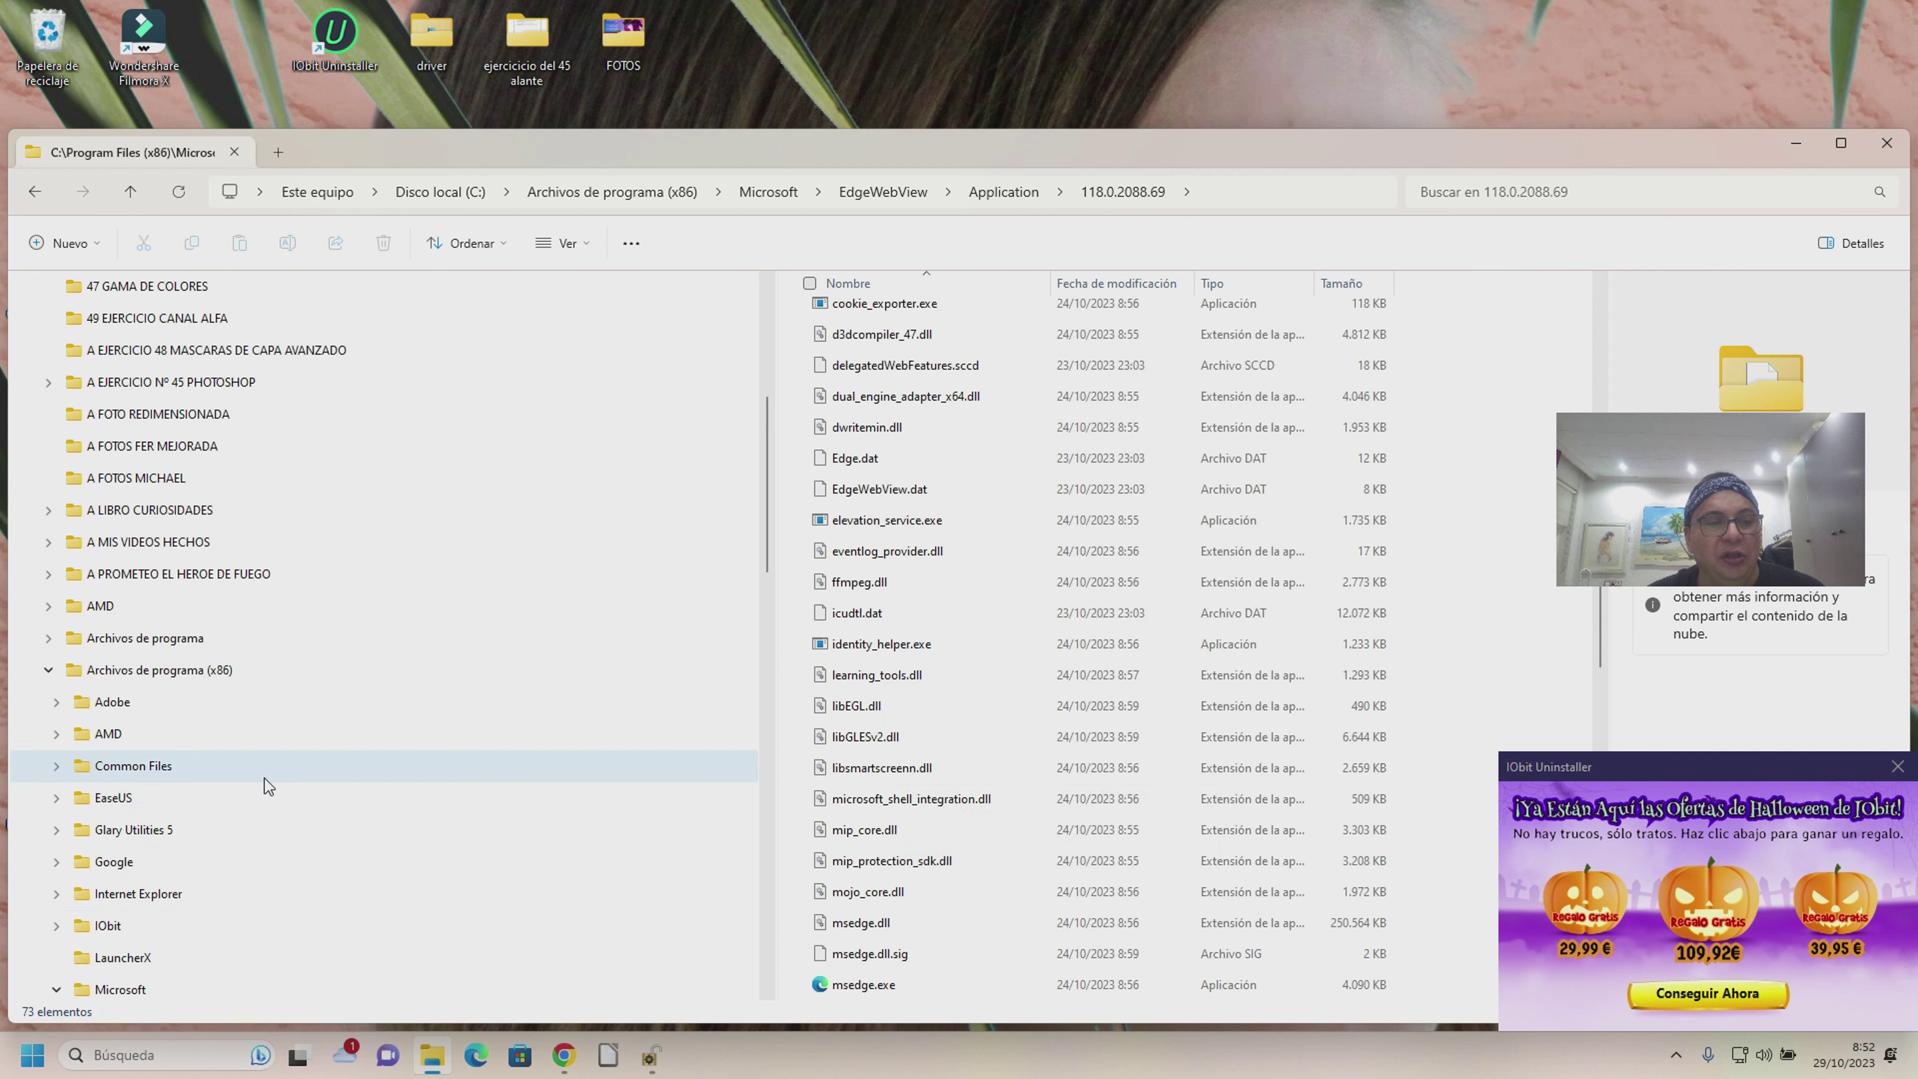
{"action": "scroll", "coordinate": [264, 778], "scroll_direction": "down", "scroll_amount": 3}
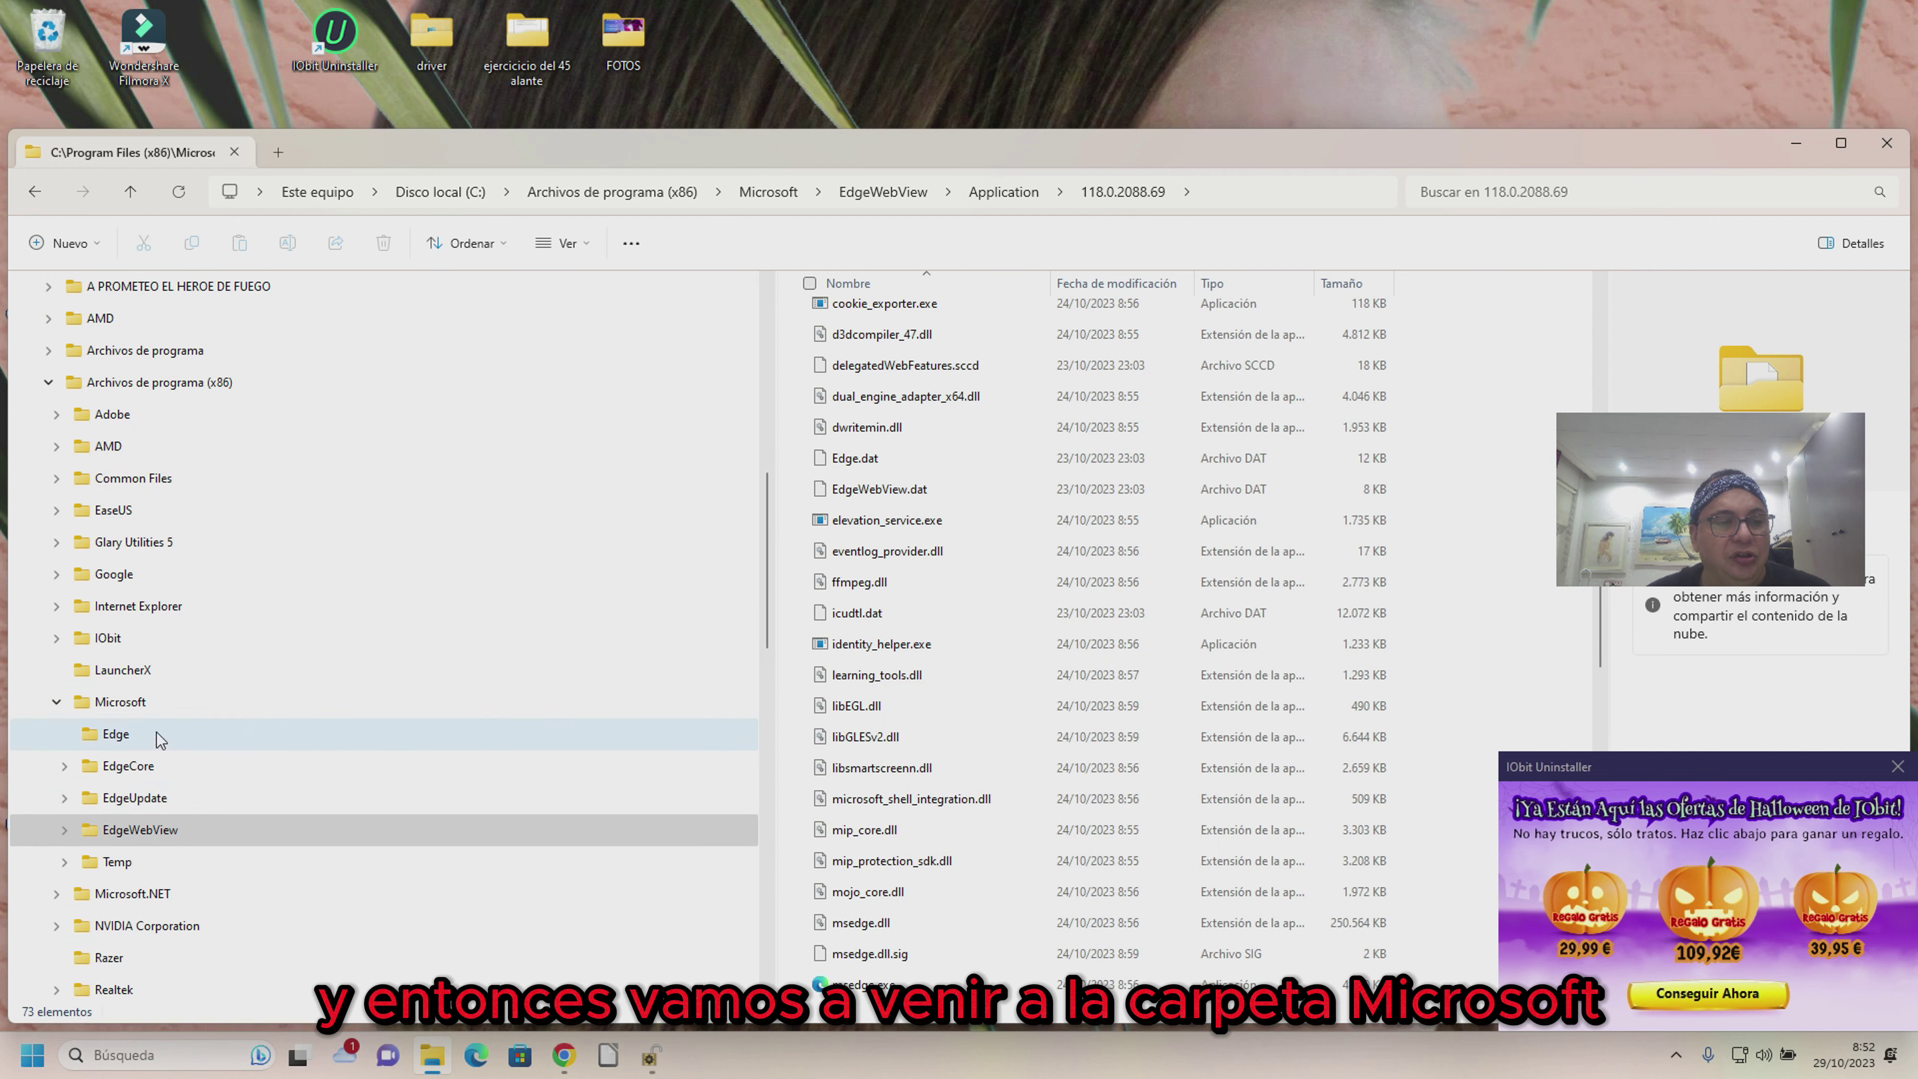
Return to the Microsoft folder, deselect EdgeWebView and close File Explorer
{"action": "left_click", "coordinate": [169, 702]}
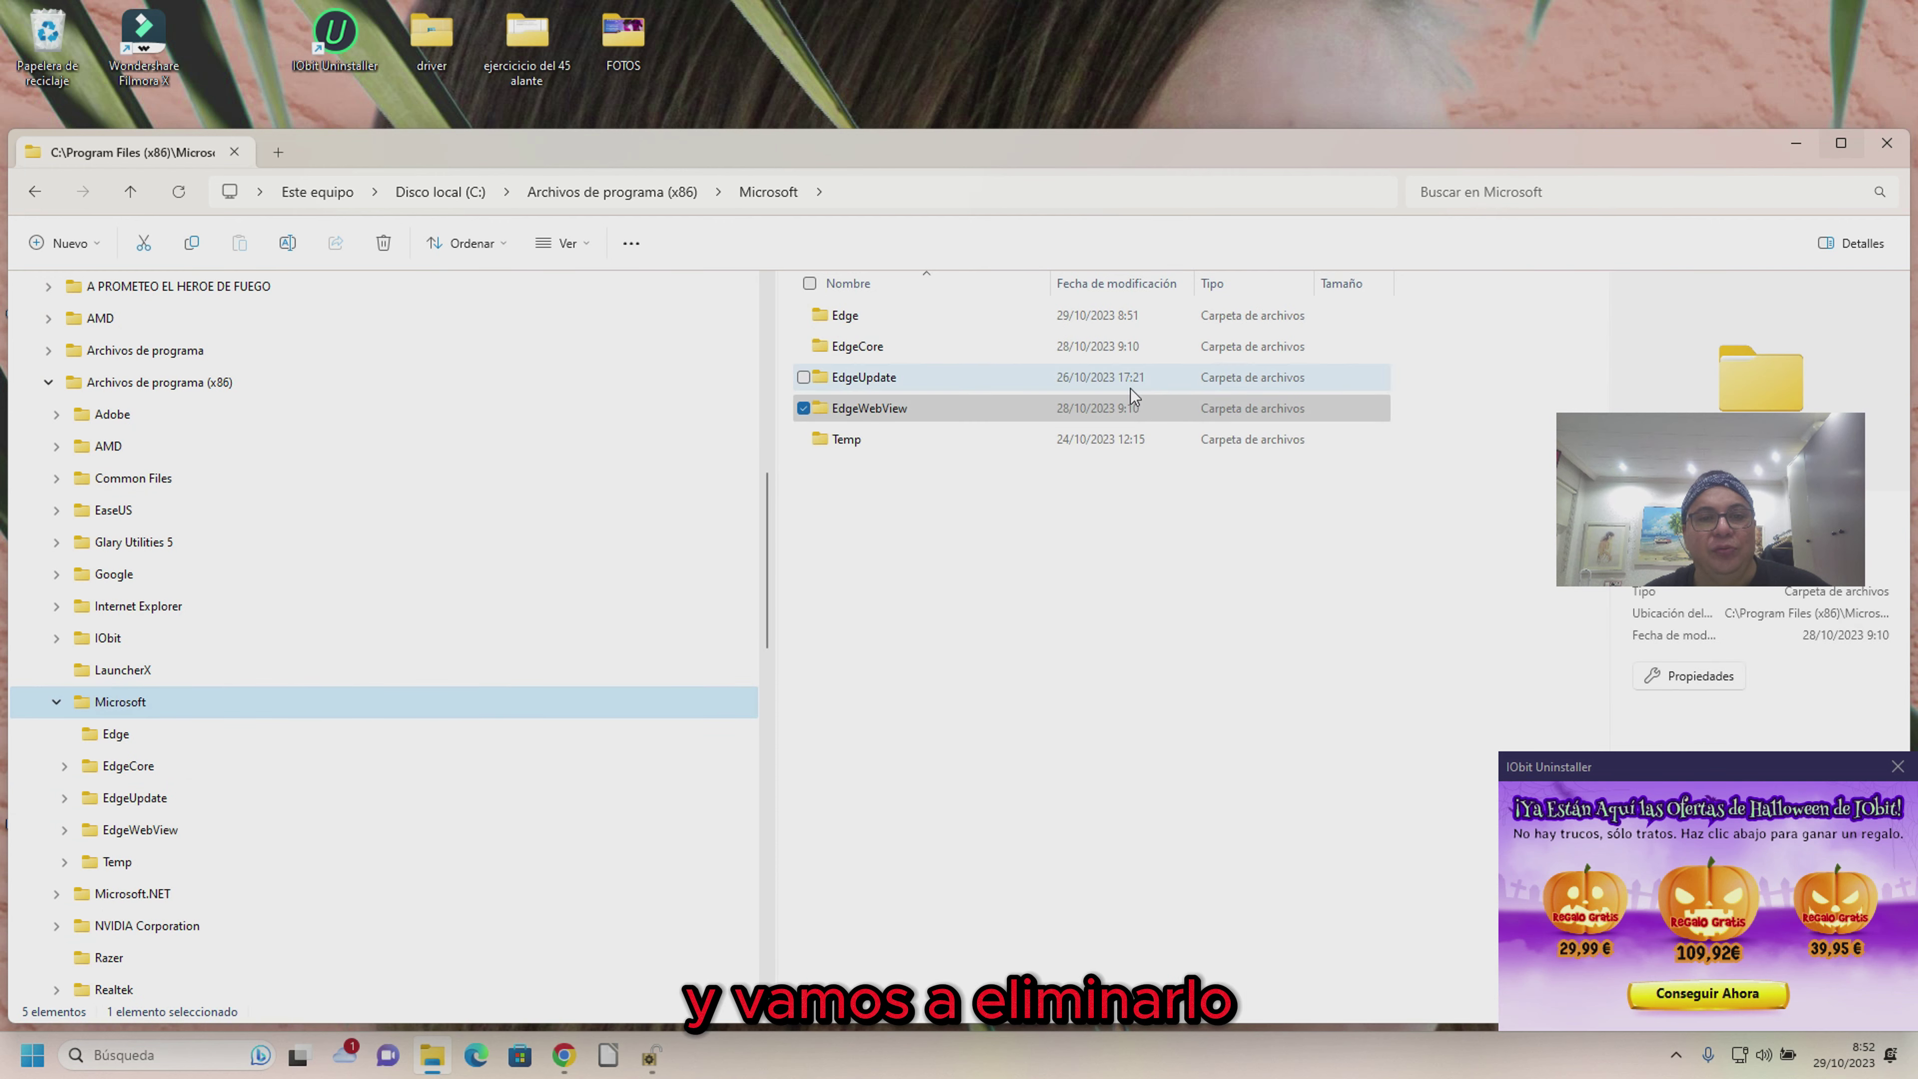
{"action": "left_click", "coordinate": [804, 409]}
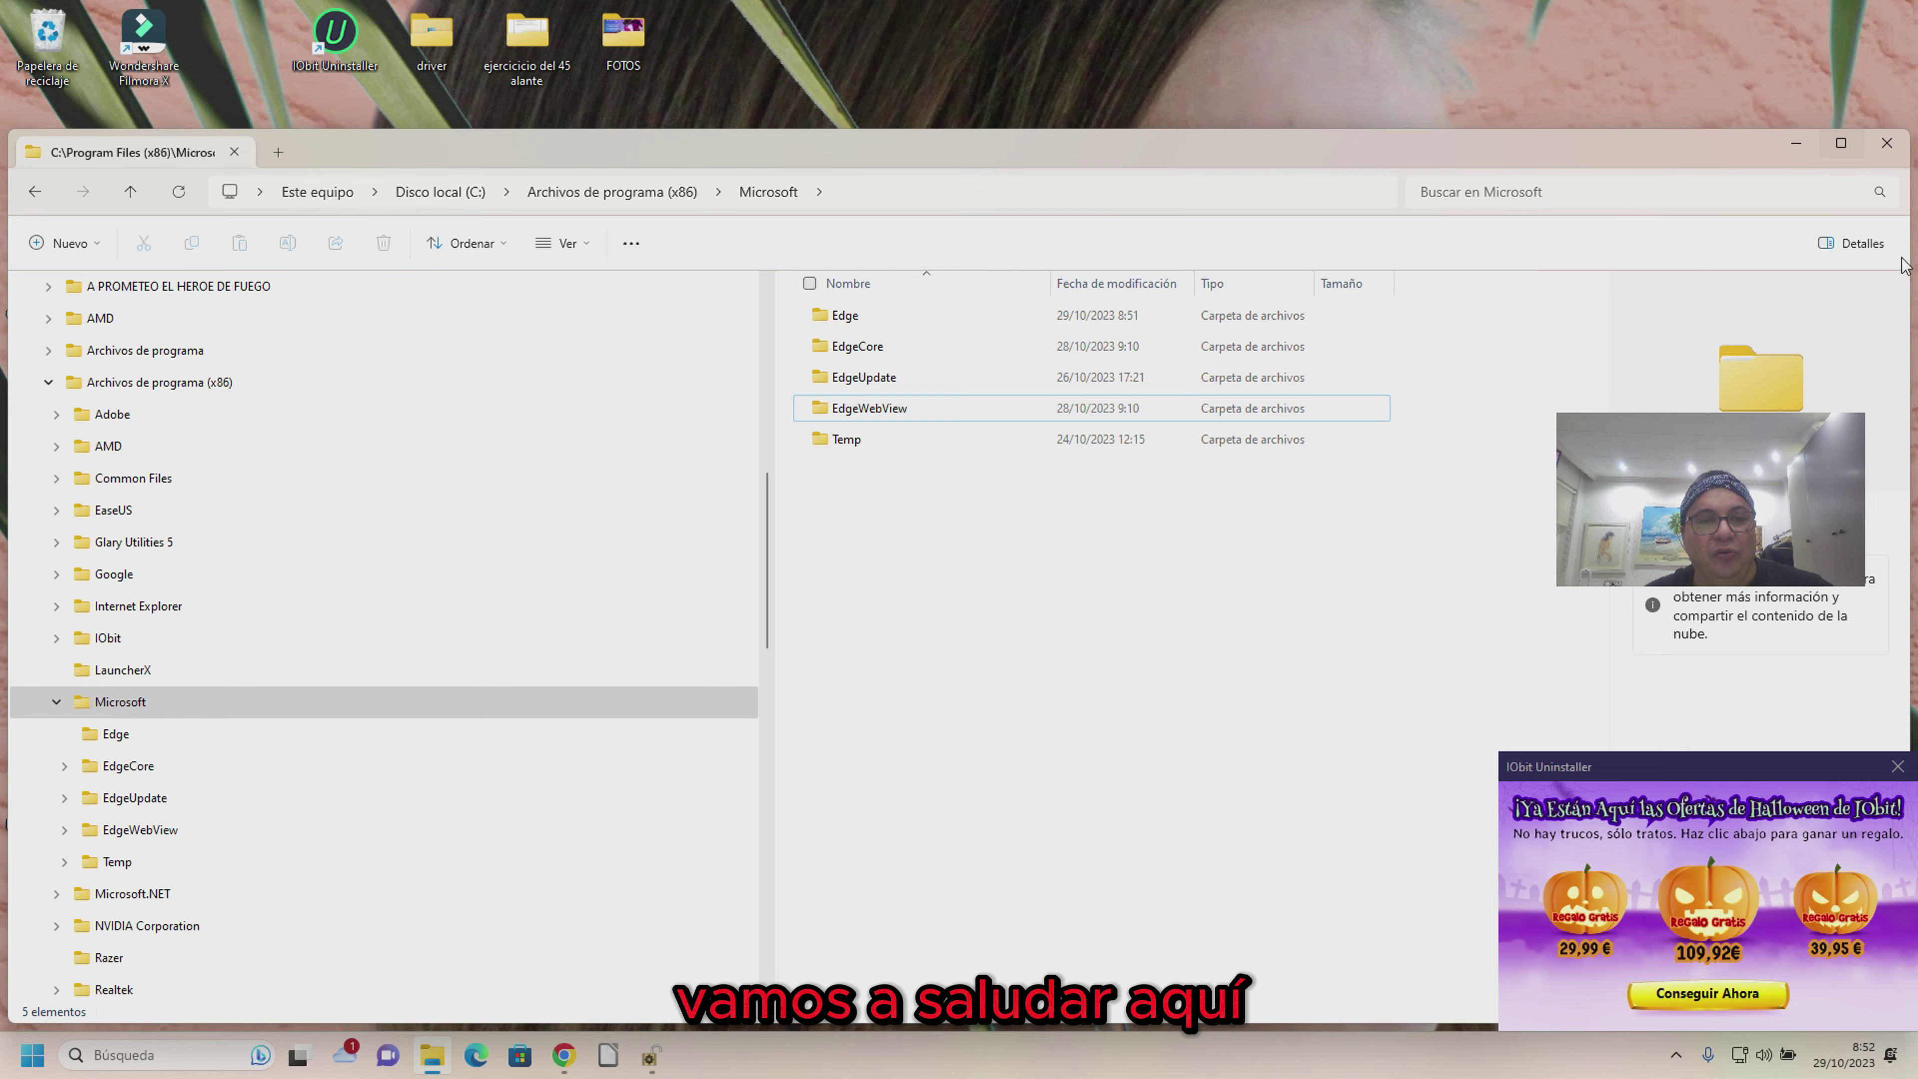
{"action": "left_click", "coordinate": [1885, 143]}
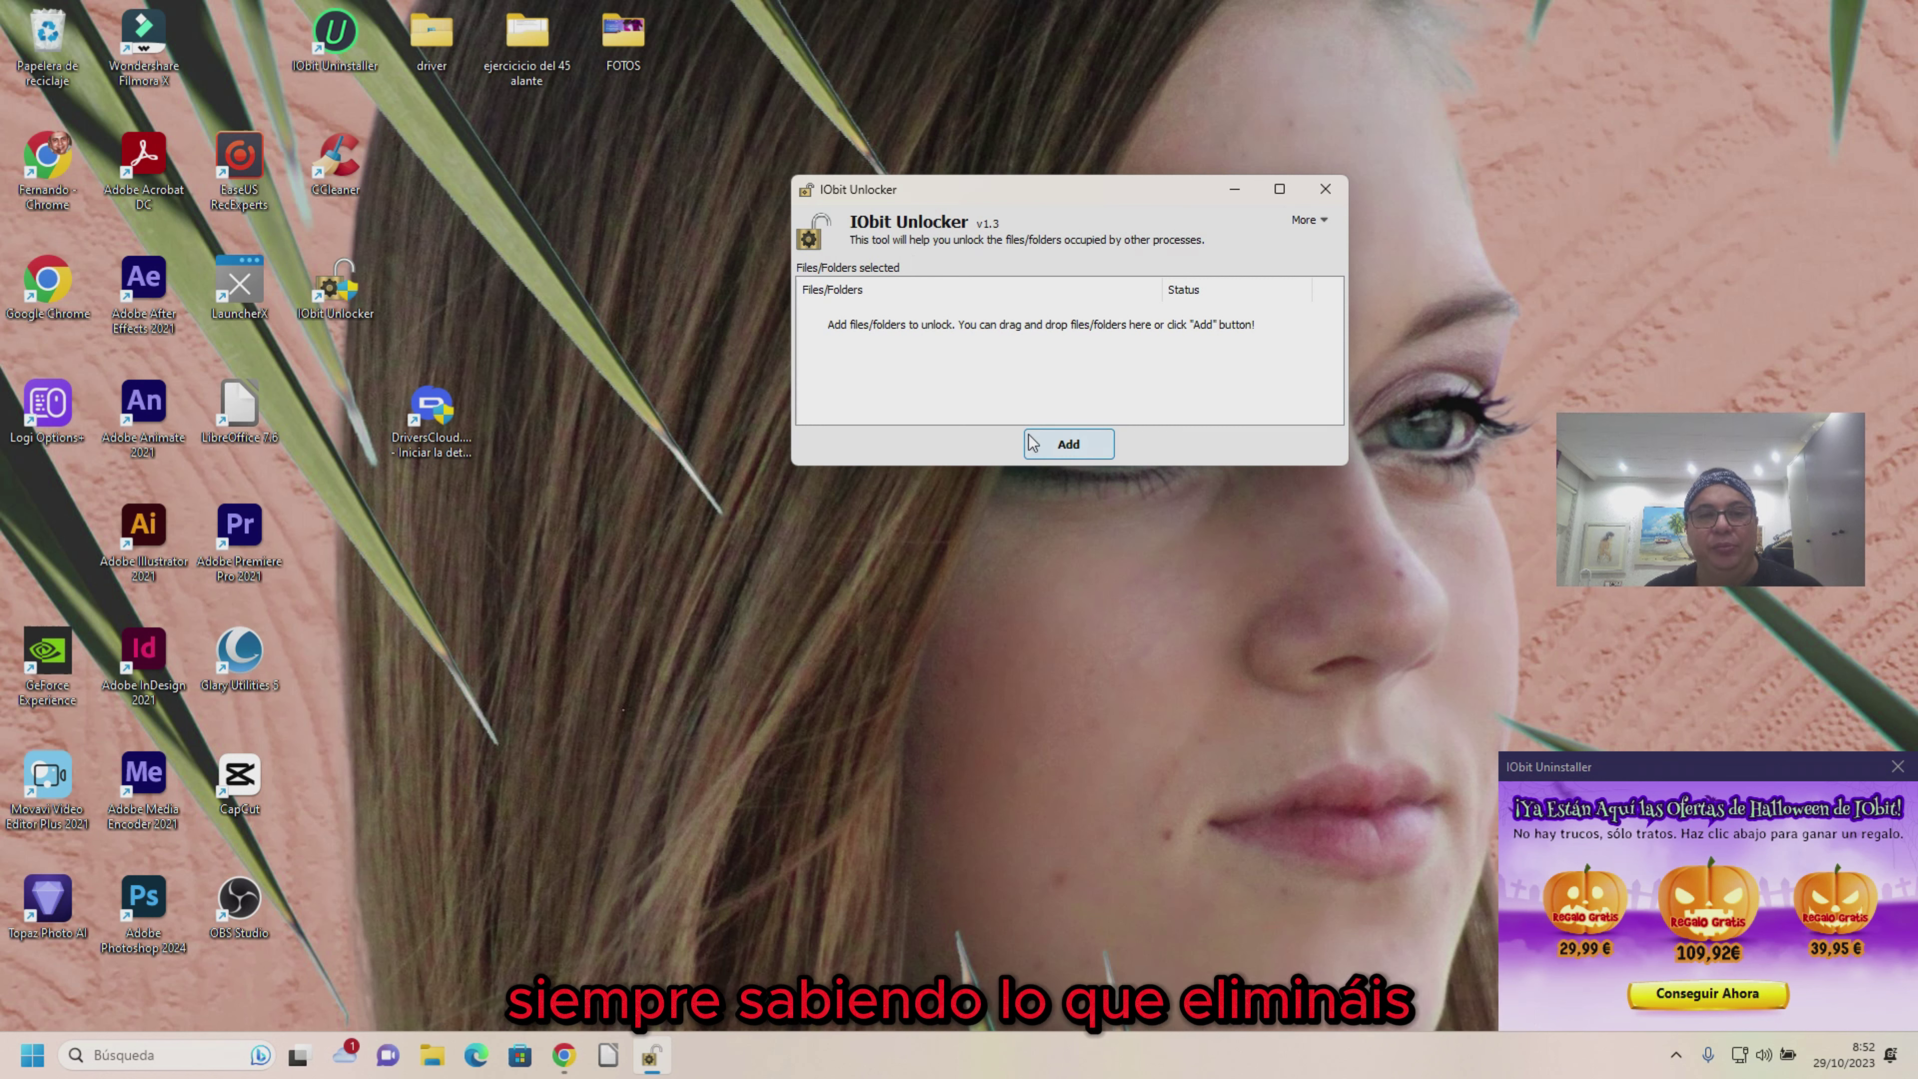
Start adding a folder in IObit Unlocker and expand Archivos de programa (x86) on Disco local (C:)
{"action": "left_click", "coordinate": [1089, 451]}
{"action": "double_click", "coordinate": [913, 650]}
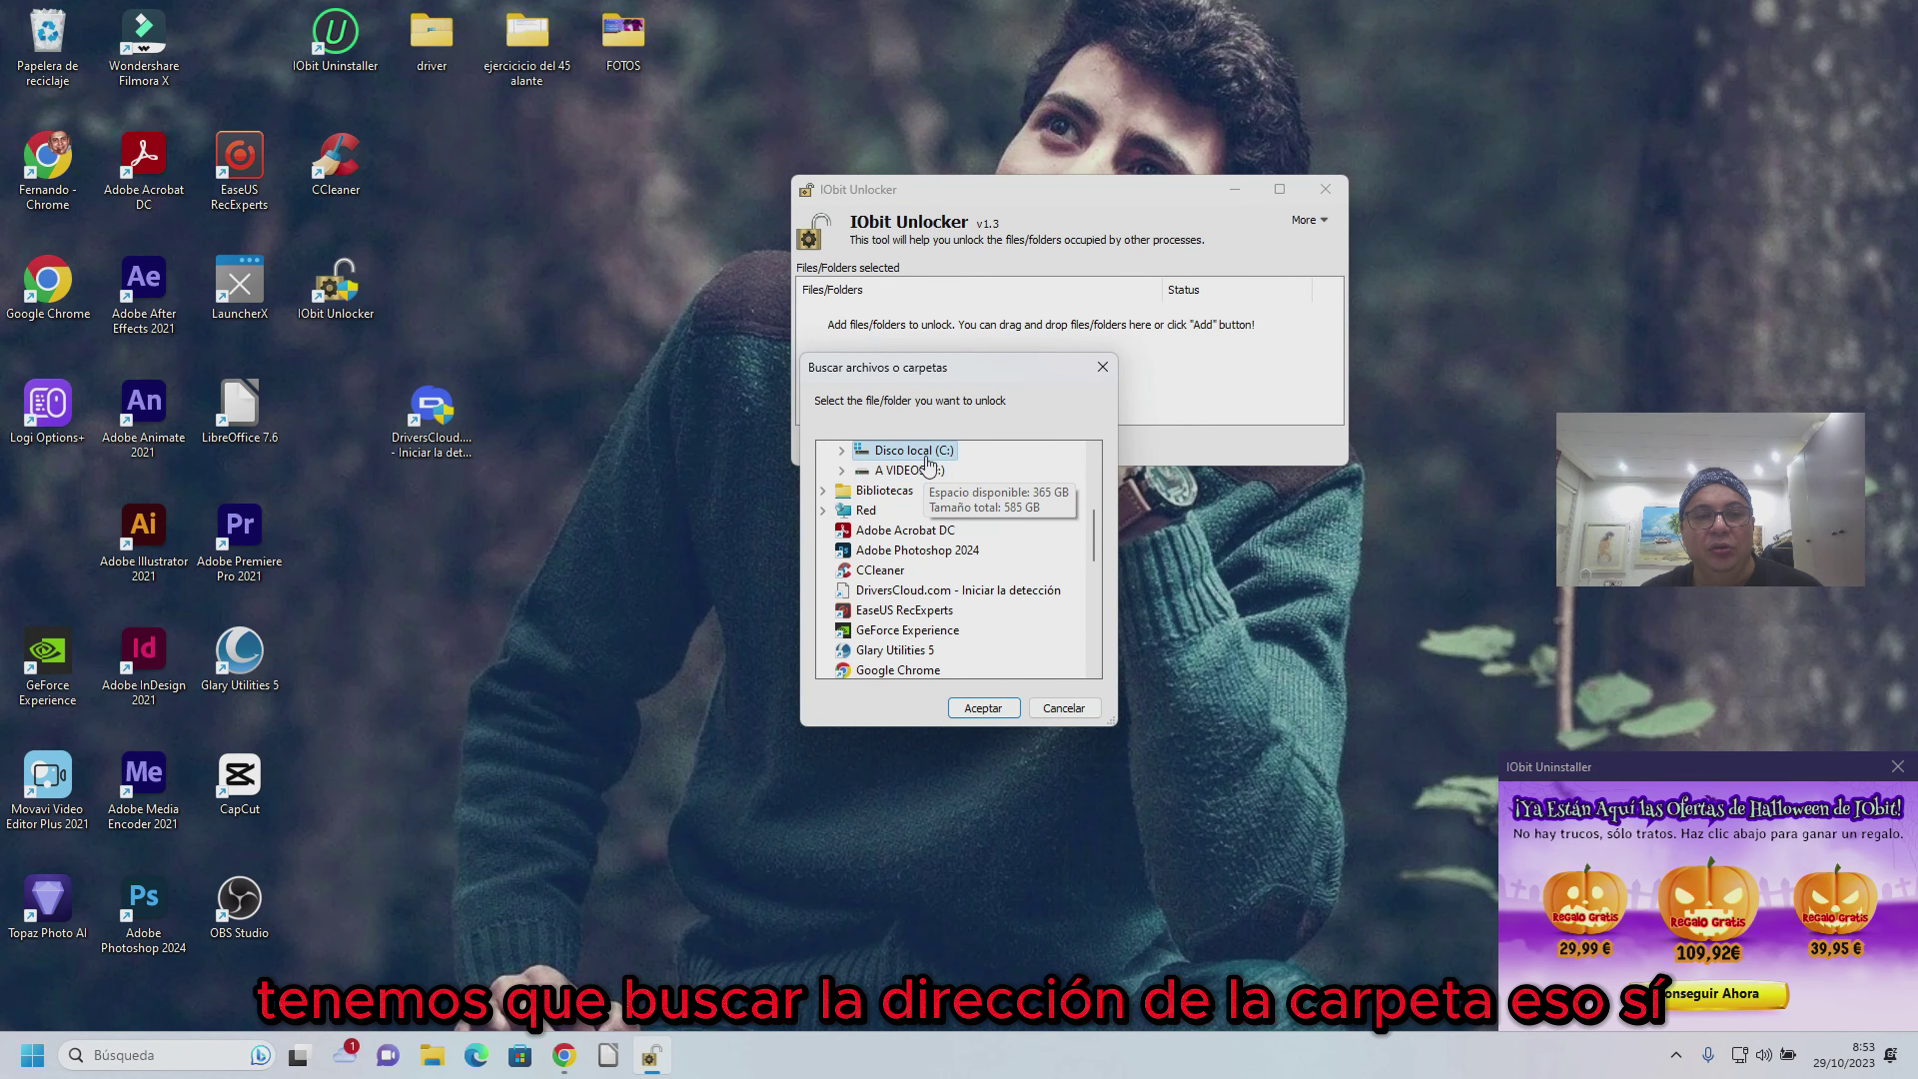
{"action": "double_click", "coordinate": [913, 451]}
{"action": "mouse_move", "coordinate": [1093, 498]}
{"action": "left_mouse_down"}
{"action": "mouse_move", "coordinate": [1100, 572]}
{"action": "mouse_move", "coordinate": [1095, 514]}
{"action": "left_mouse_up"}
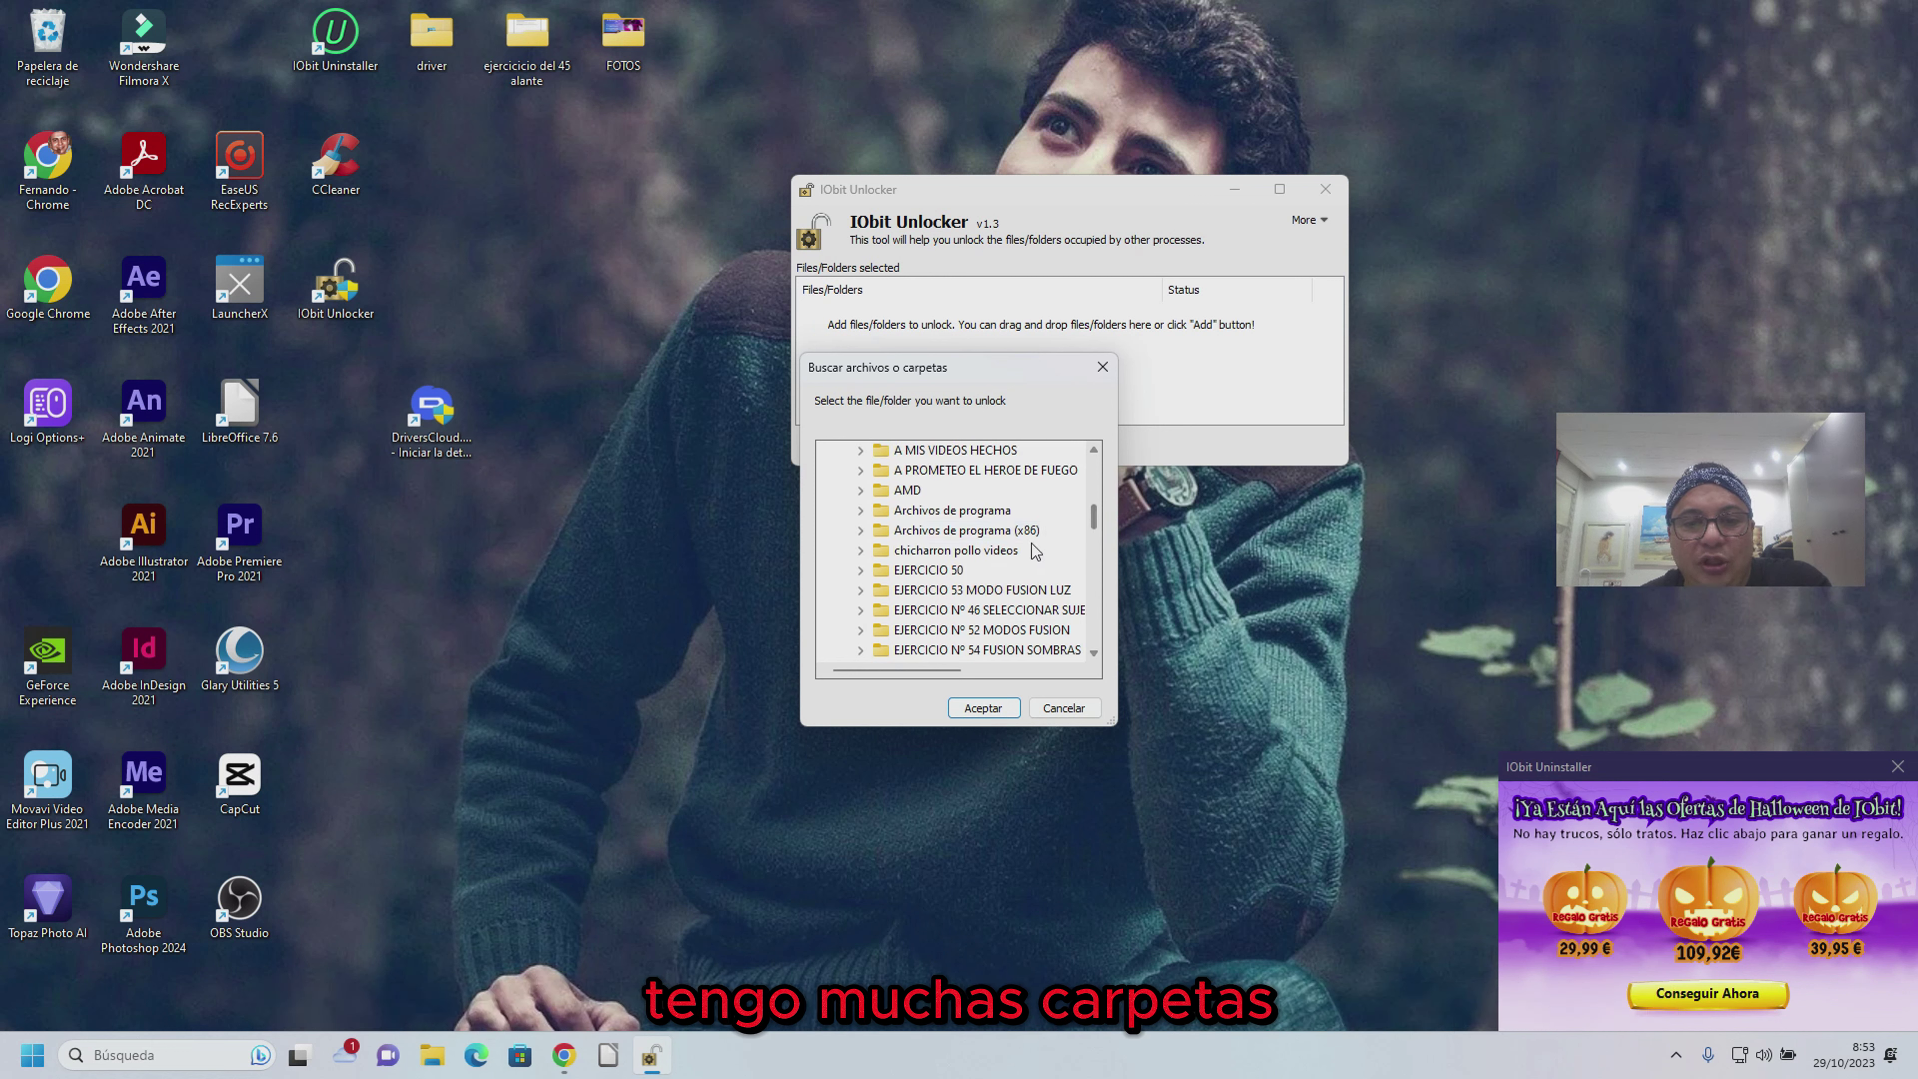
{"action": "double_click", "coordinate": [1012, 530]}
{"action": "scroll", "coordinate": [1006, 598], "scroll_direction": "down", "scroll_amount": 2}
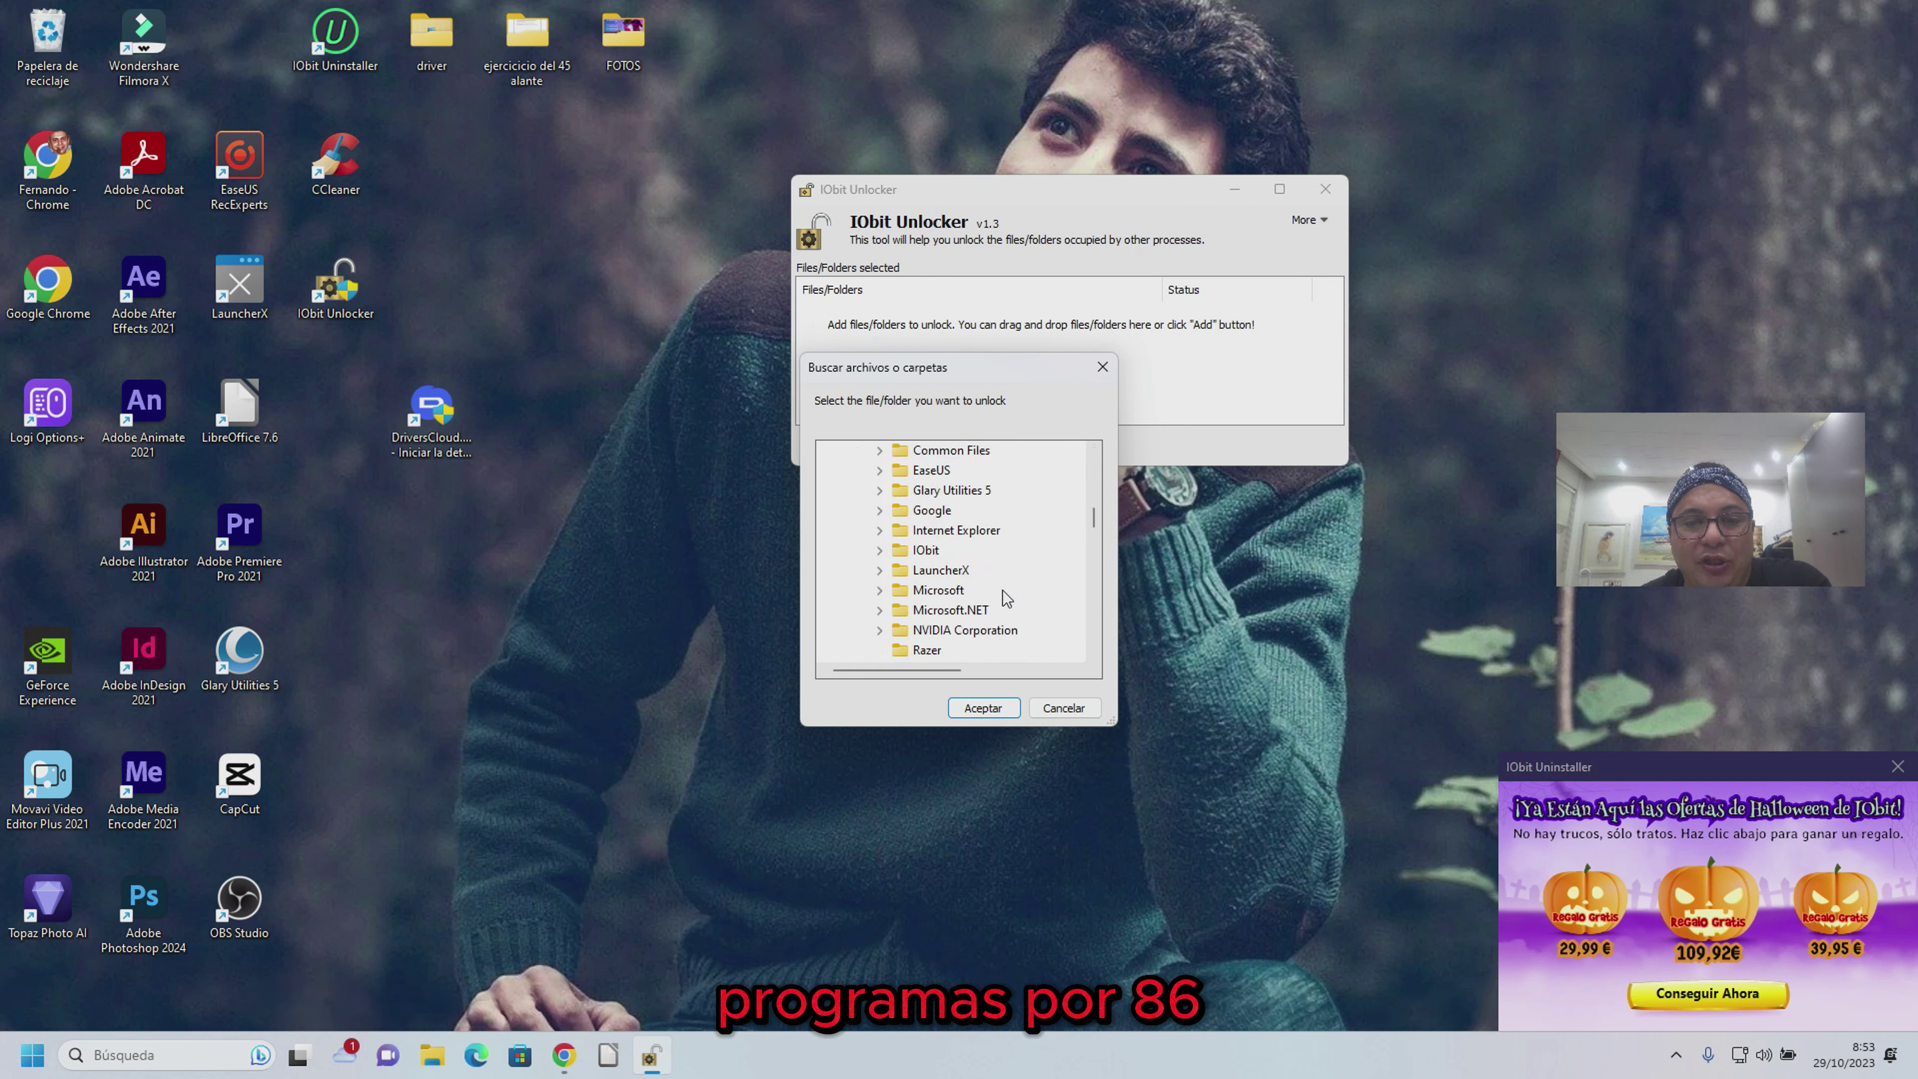
Select the Microsoft folder inside Archivos de programa (x86) and add it to the unlock list
{"action": "double_click", "coordinate": [969, 533]}
{"action": "left_click", "coordinate": [963, 555]}
{"action": "scroll", "coordinate": [967, 580], "scroll_direction": "up", "scroll_amount": 1}
{"action": "left_click", "coordinate": [966, 591]}
{"action": "scroll", "coordinate": [975, 521], "scroll_direction": "up", "scroll_amount": 2}
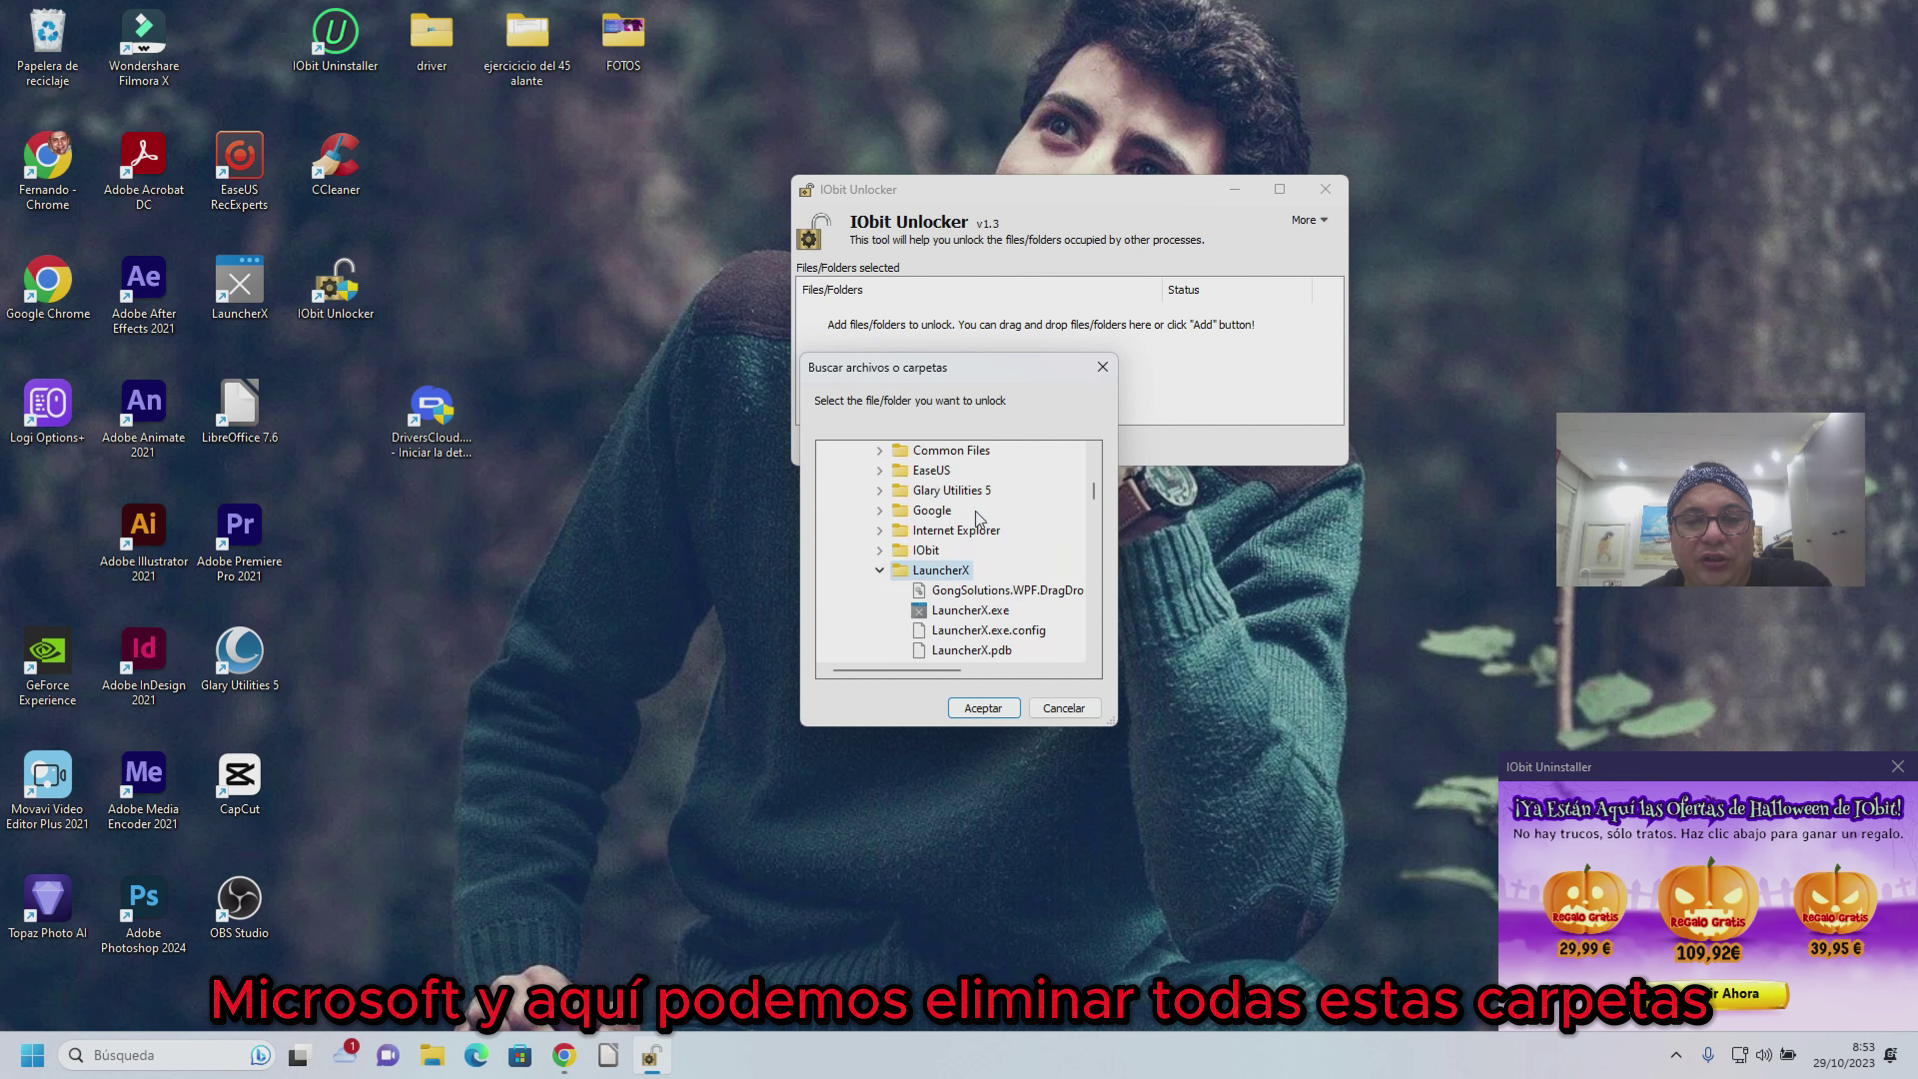
{"action": "left_click", "coordinate": [953, 570]}
{"action": "left_click", "coordinate": [936, 591]}
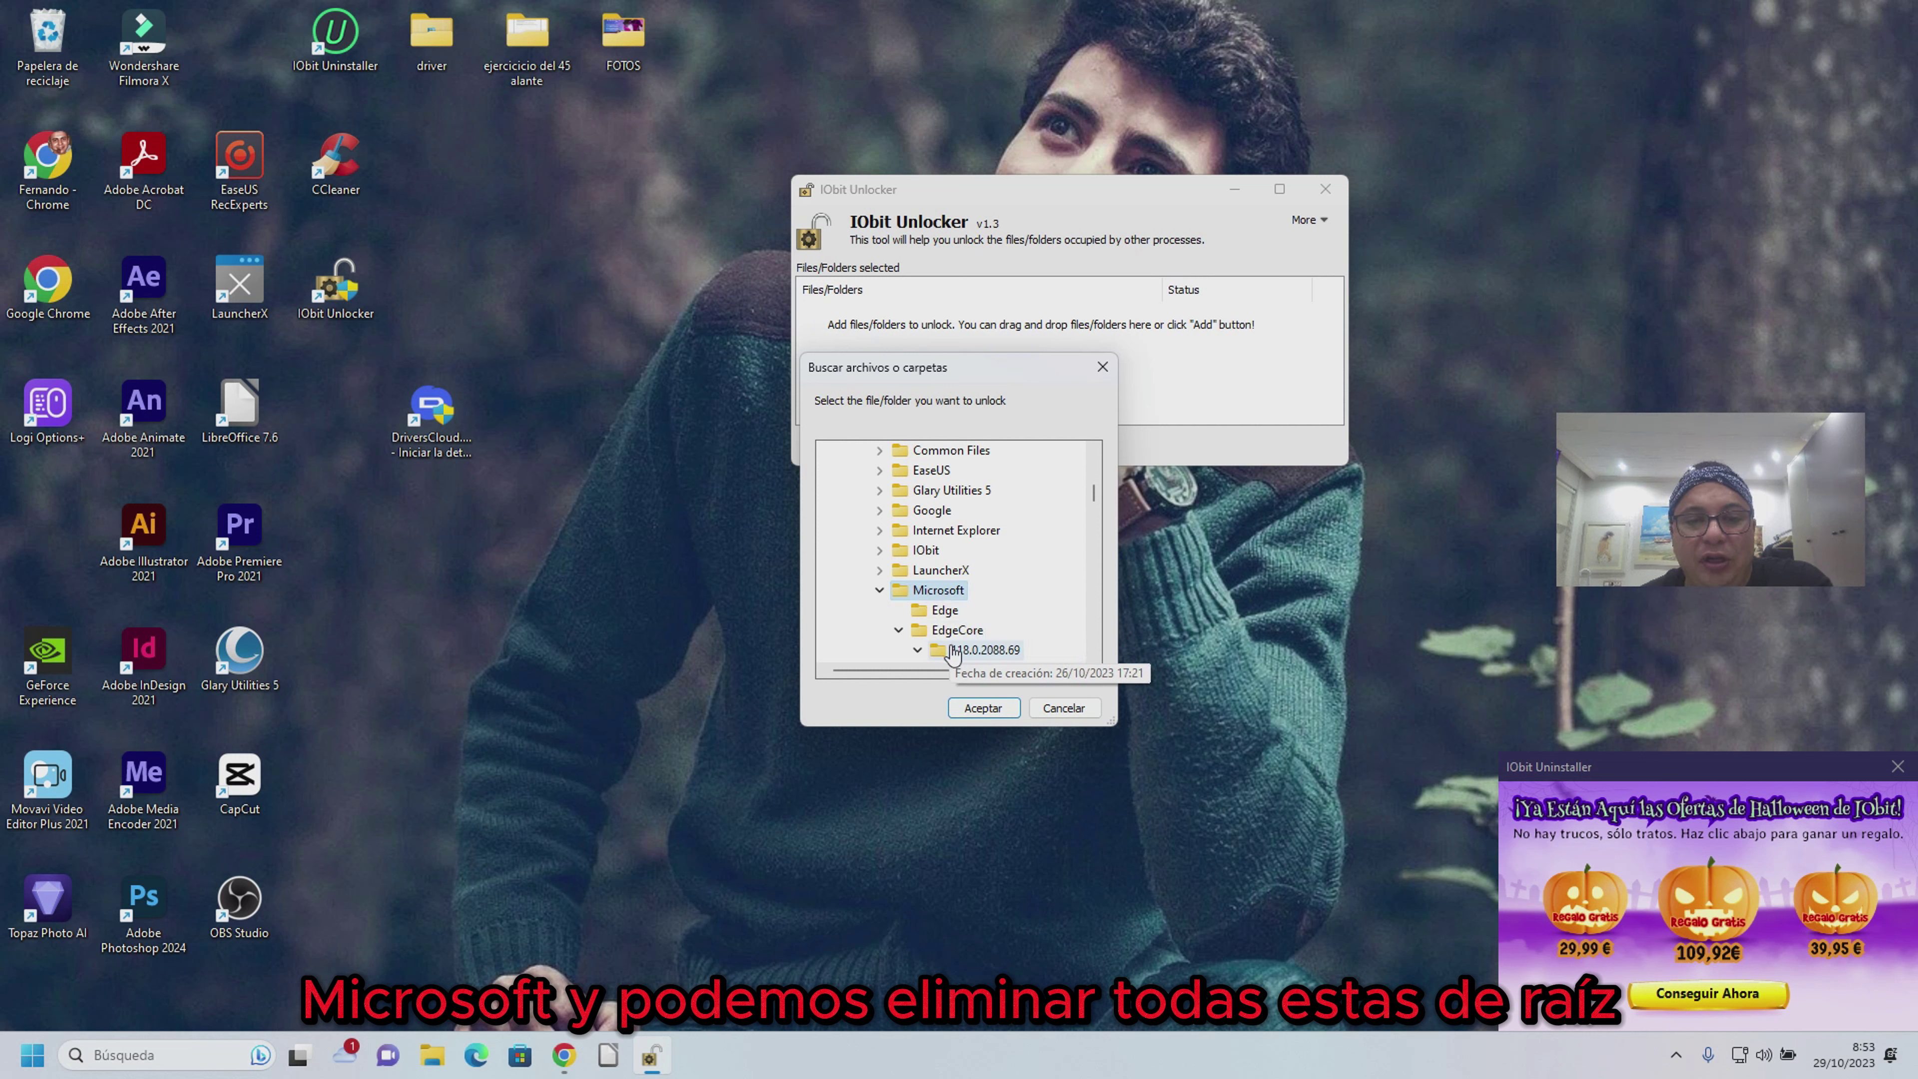
{"action": "left_click", "coordinate": [982, 708]}
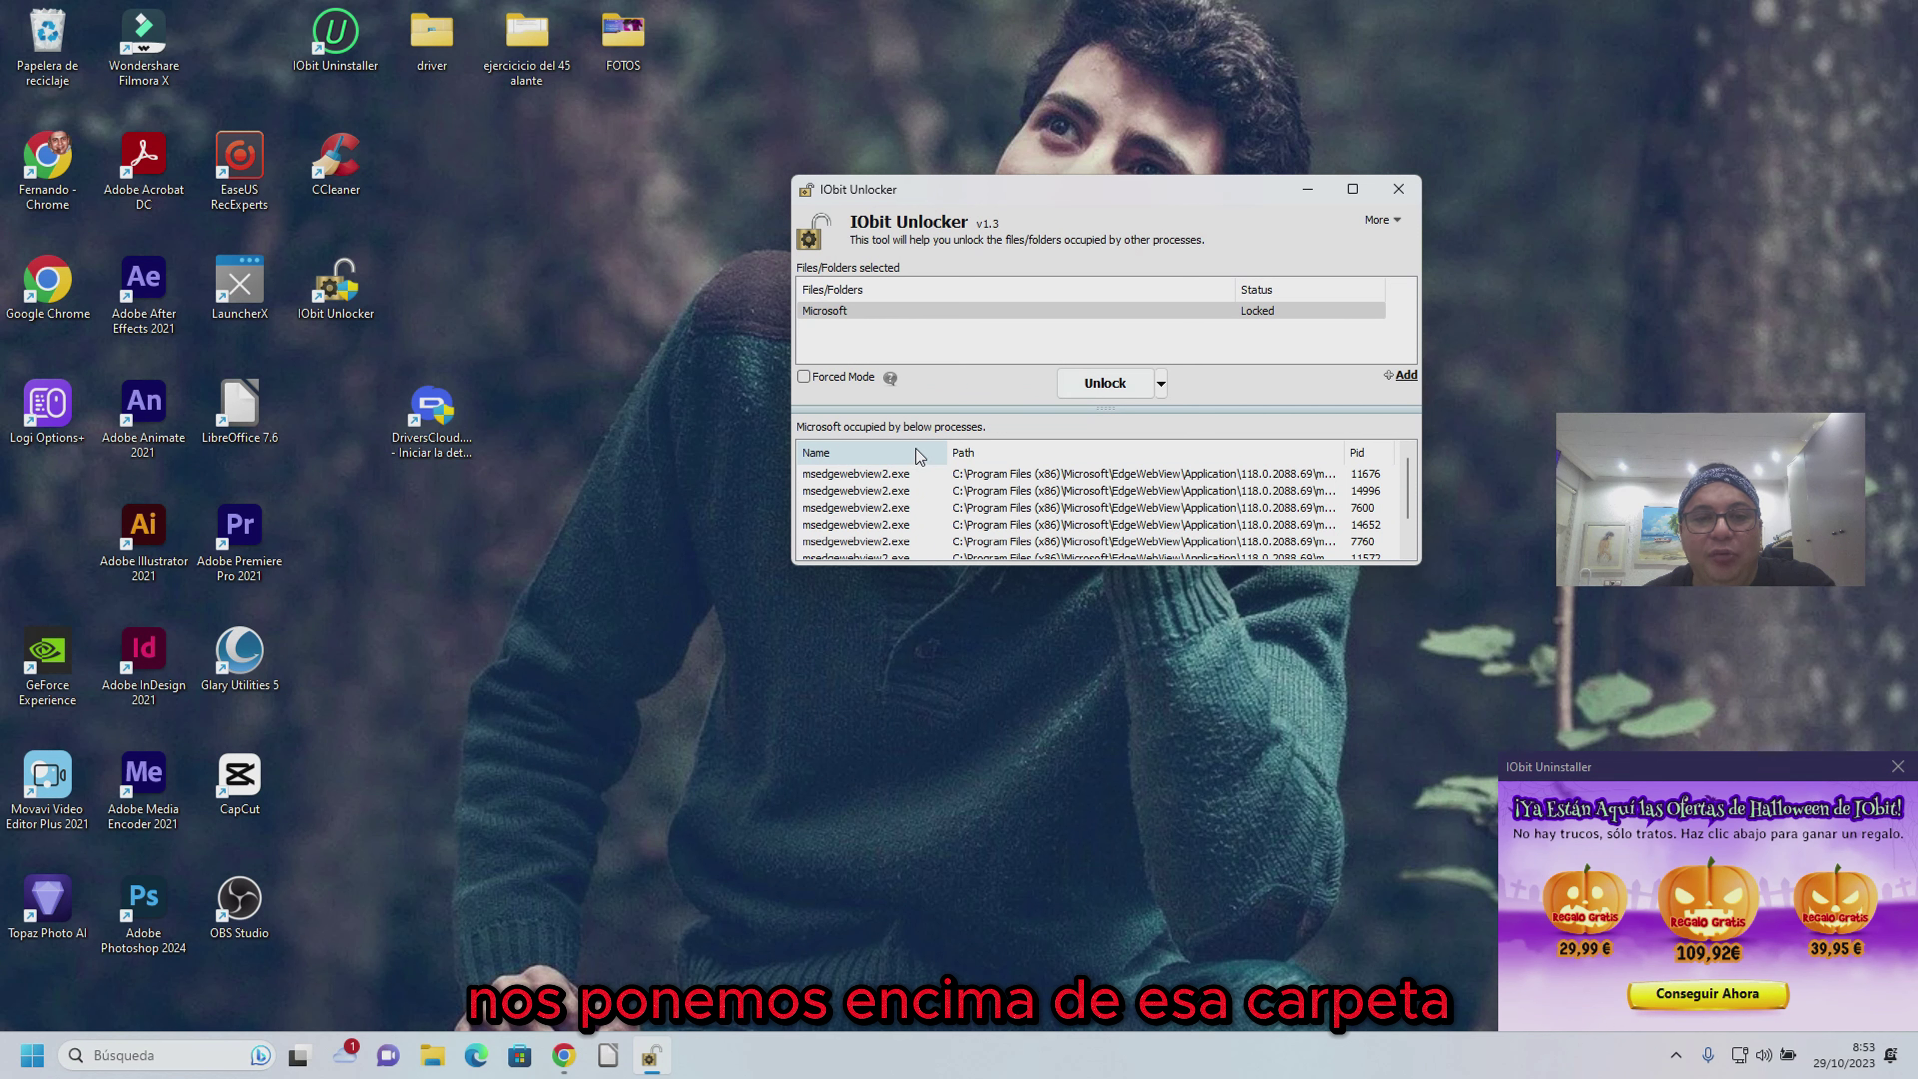
Choose Unlock & Delete for the listed Microsoft folder
{"action": "left_click", "coordinate": [1161, 384]}
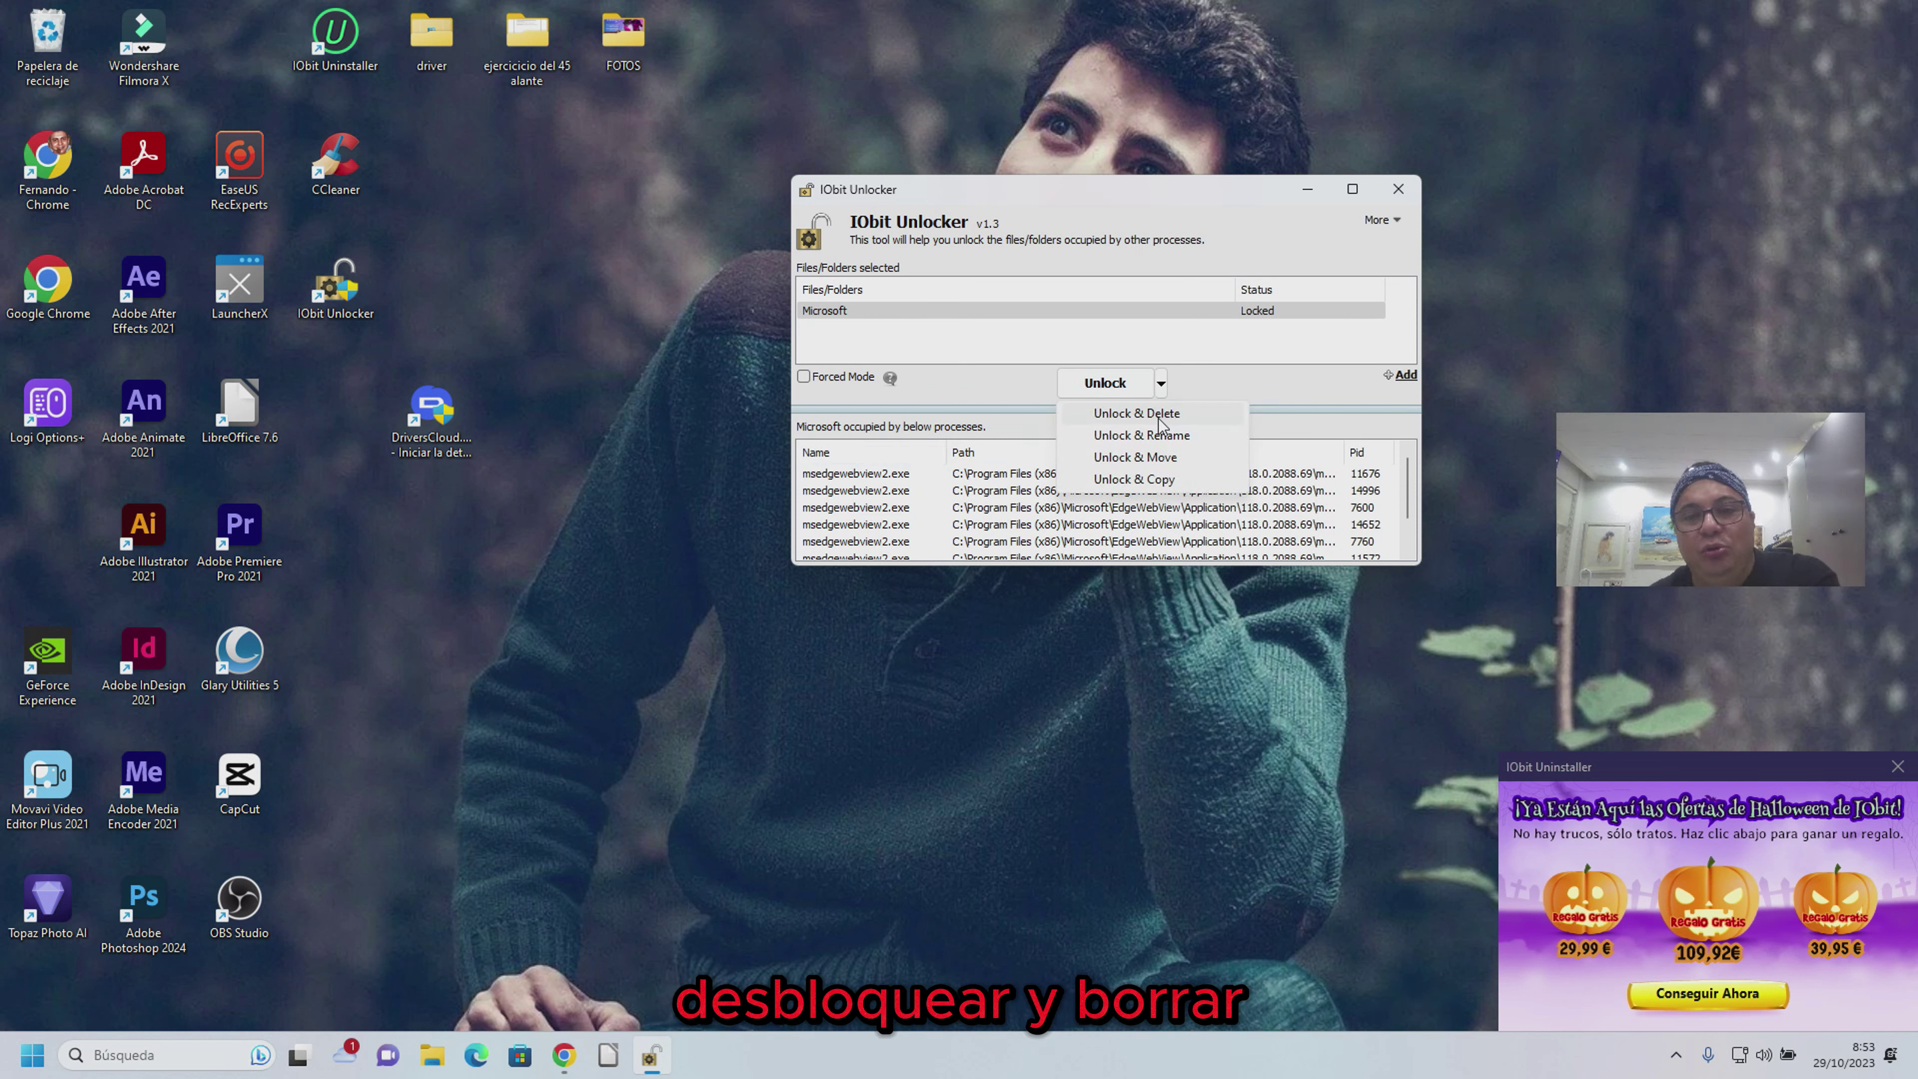
{"action": "left_click", "coordinate": [1136, 413]}
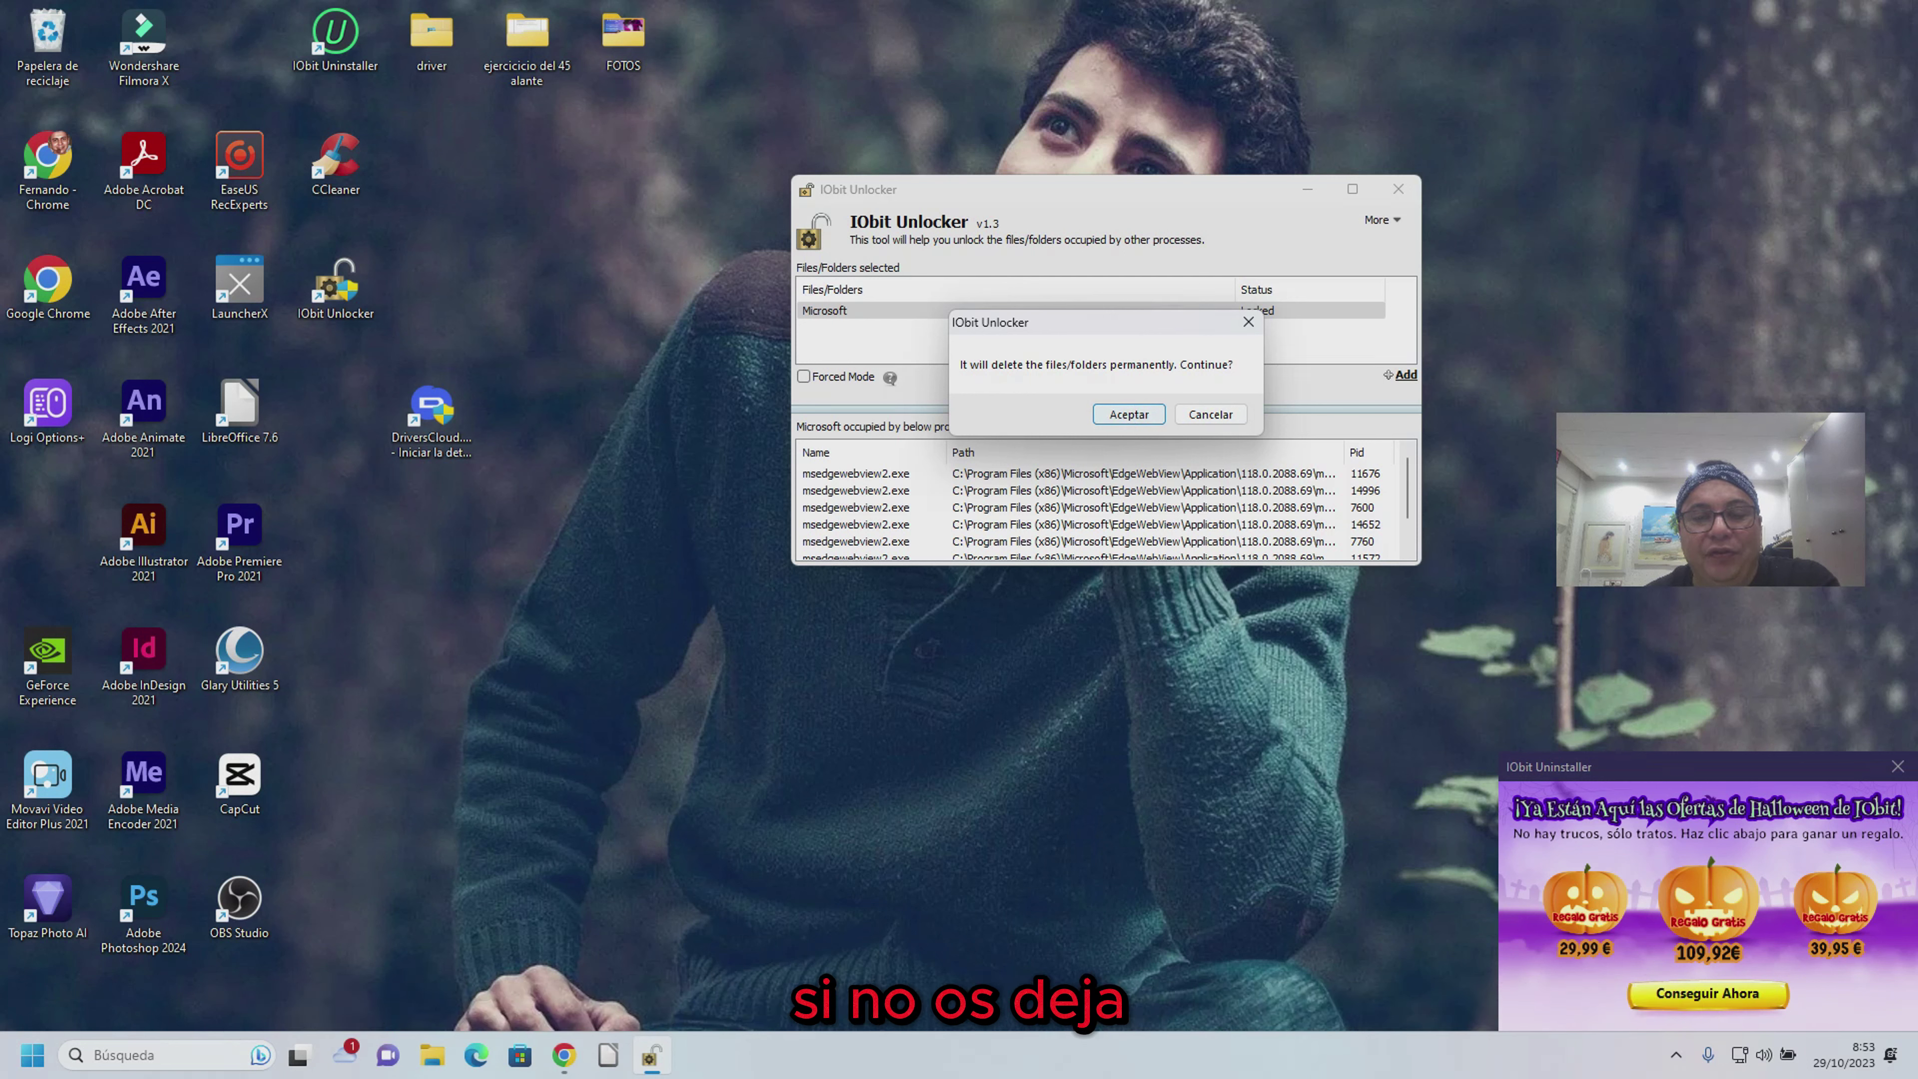
Open Task Manager and check the process list for running Microsoft Edge tasks
{"action": "right_click", "coordinate": [755, 1063]}
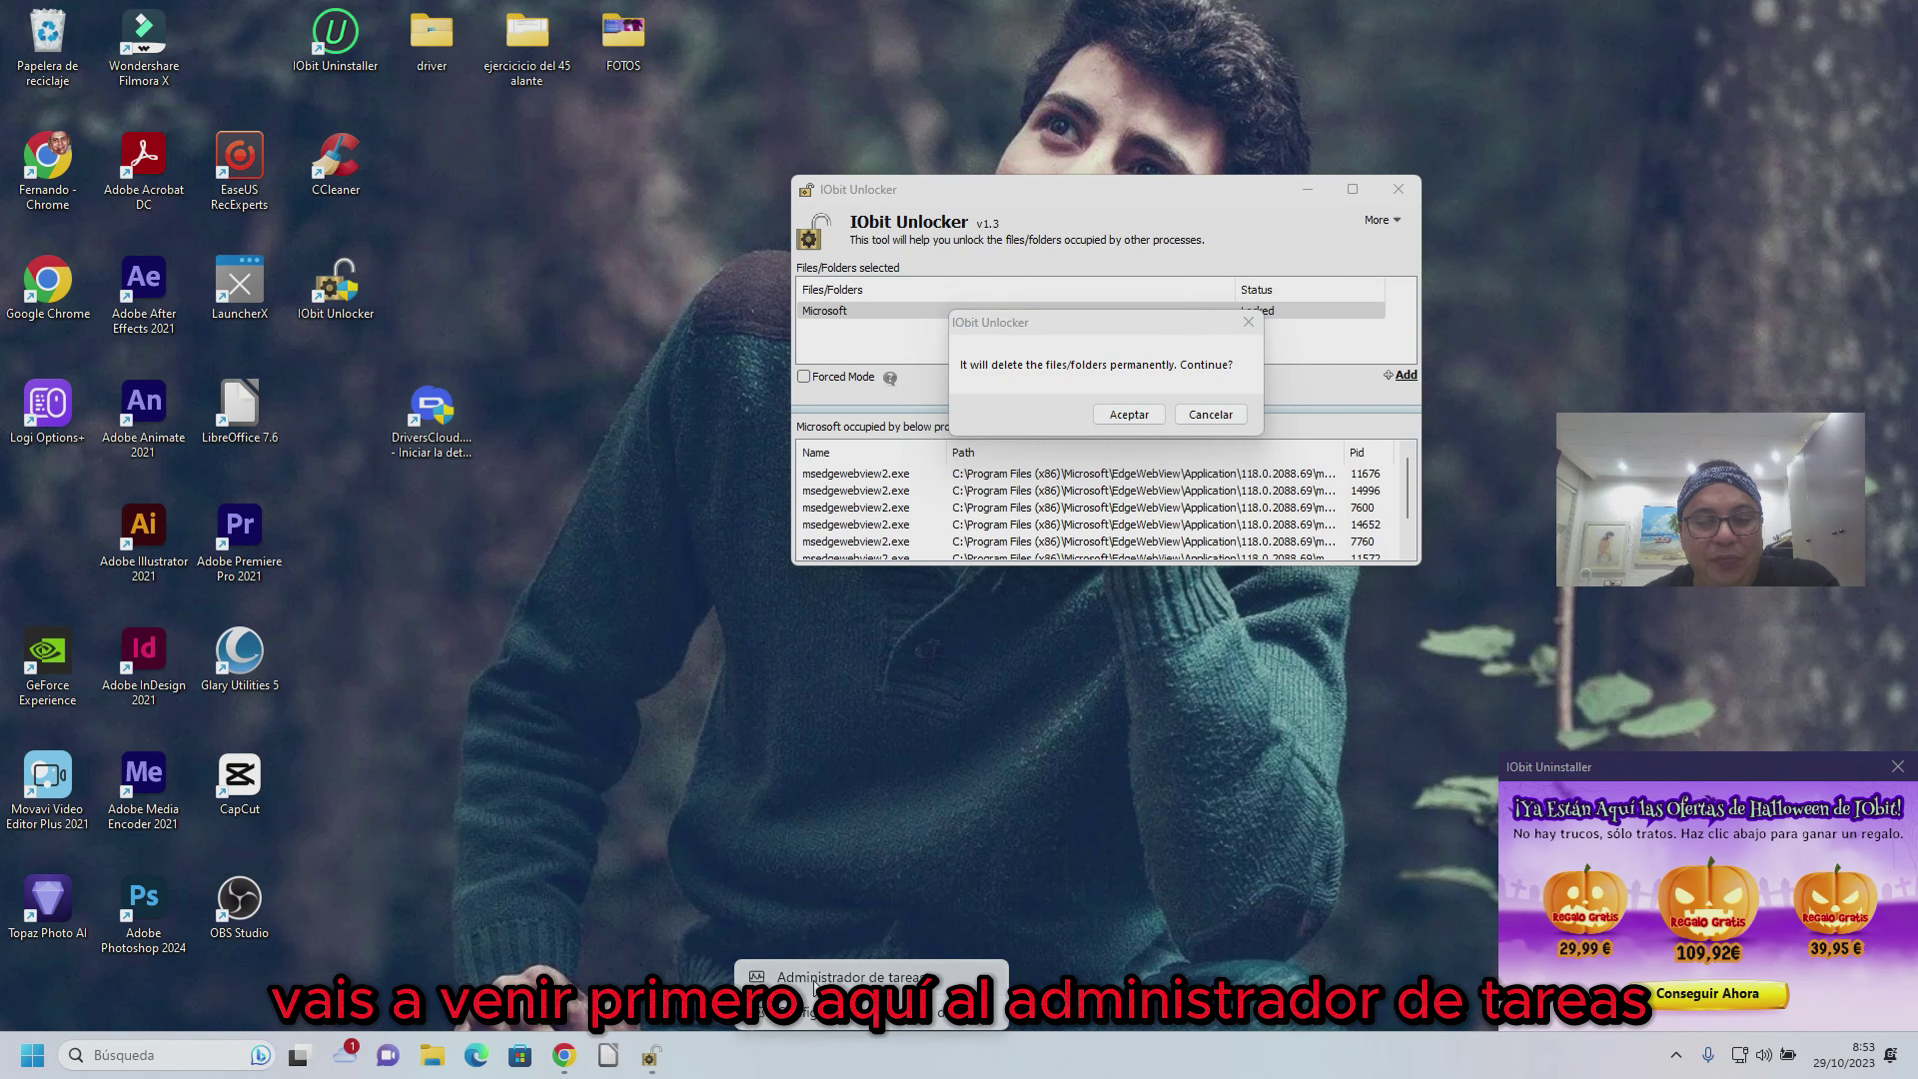
{"action": "left_click", "coordinate": [815, 979]}
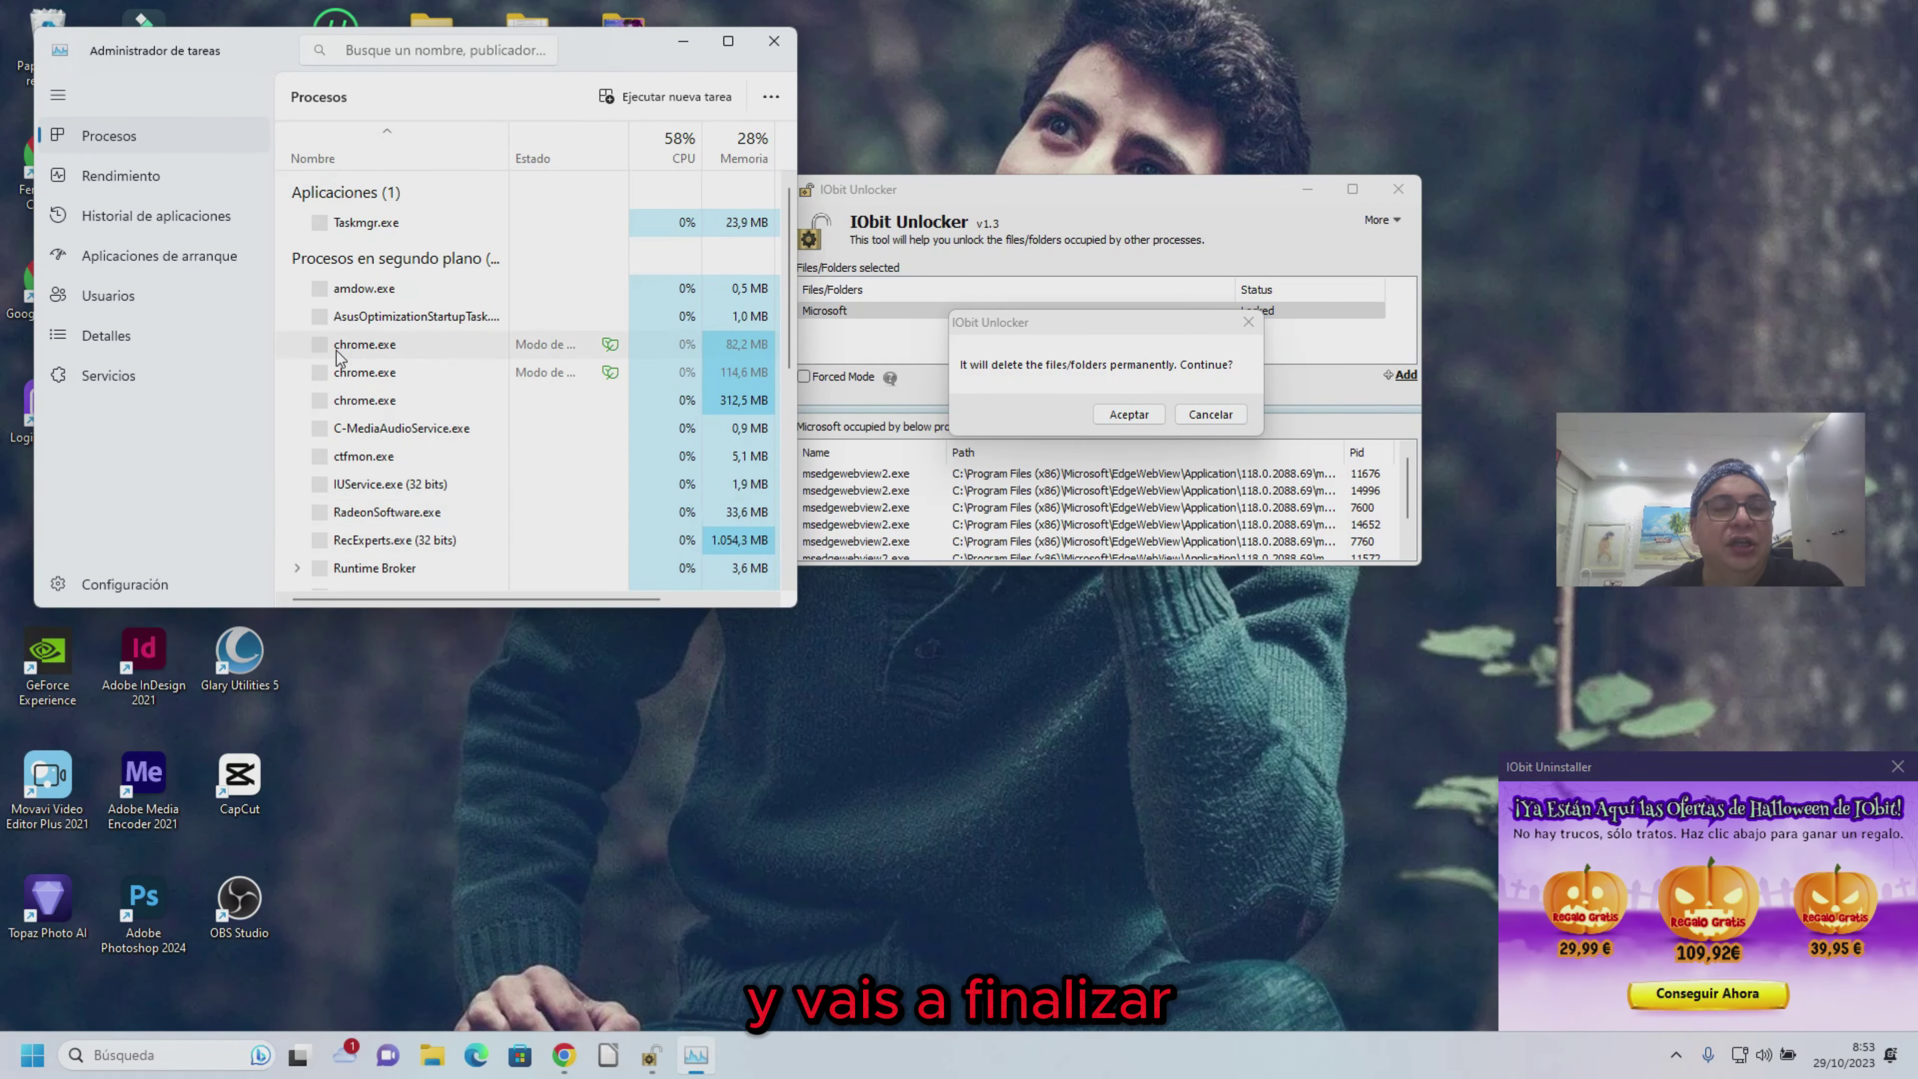
{"action": "scroll", "coordinate": [377, 416], "scroll_direction": "down", "scroll_amount": 3}
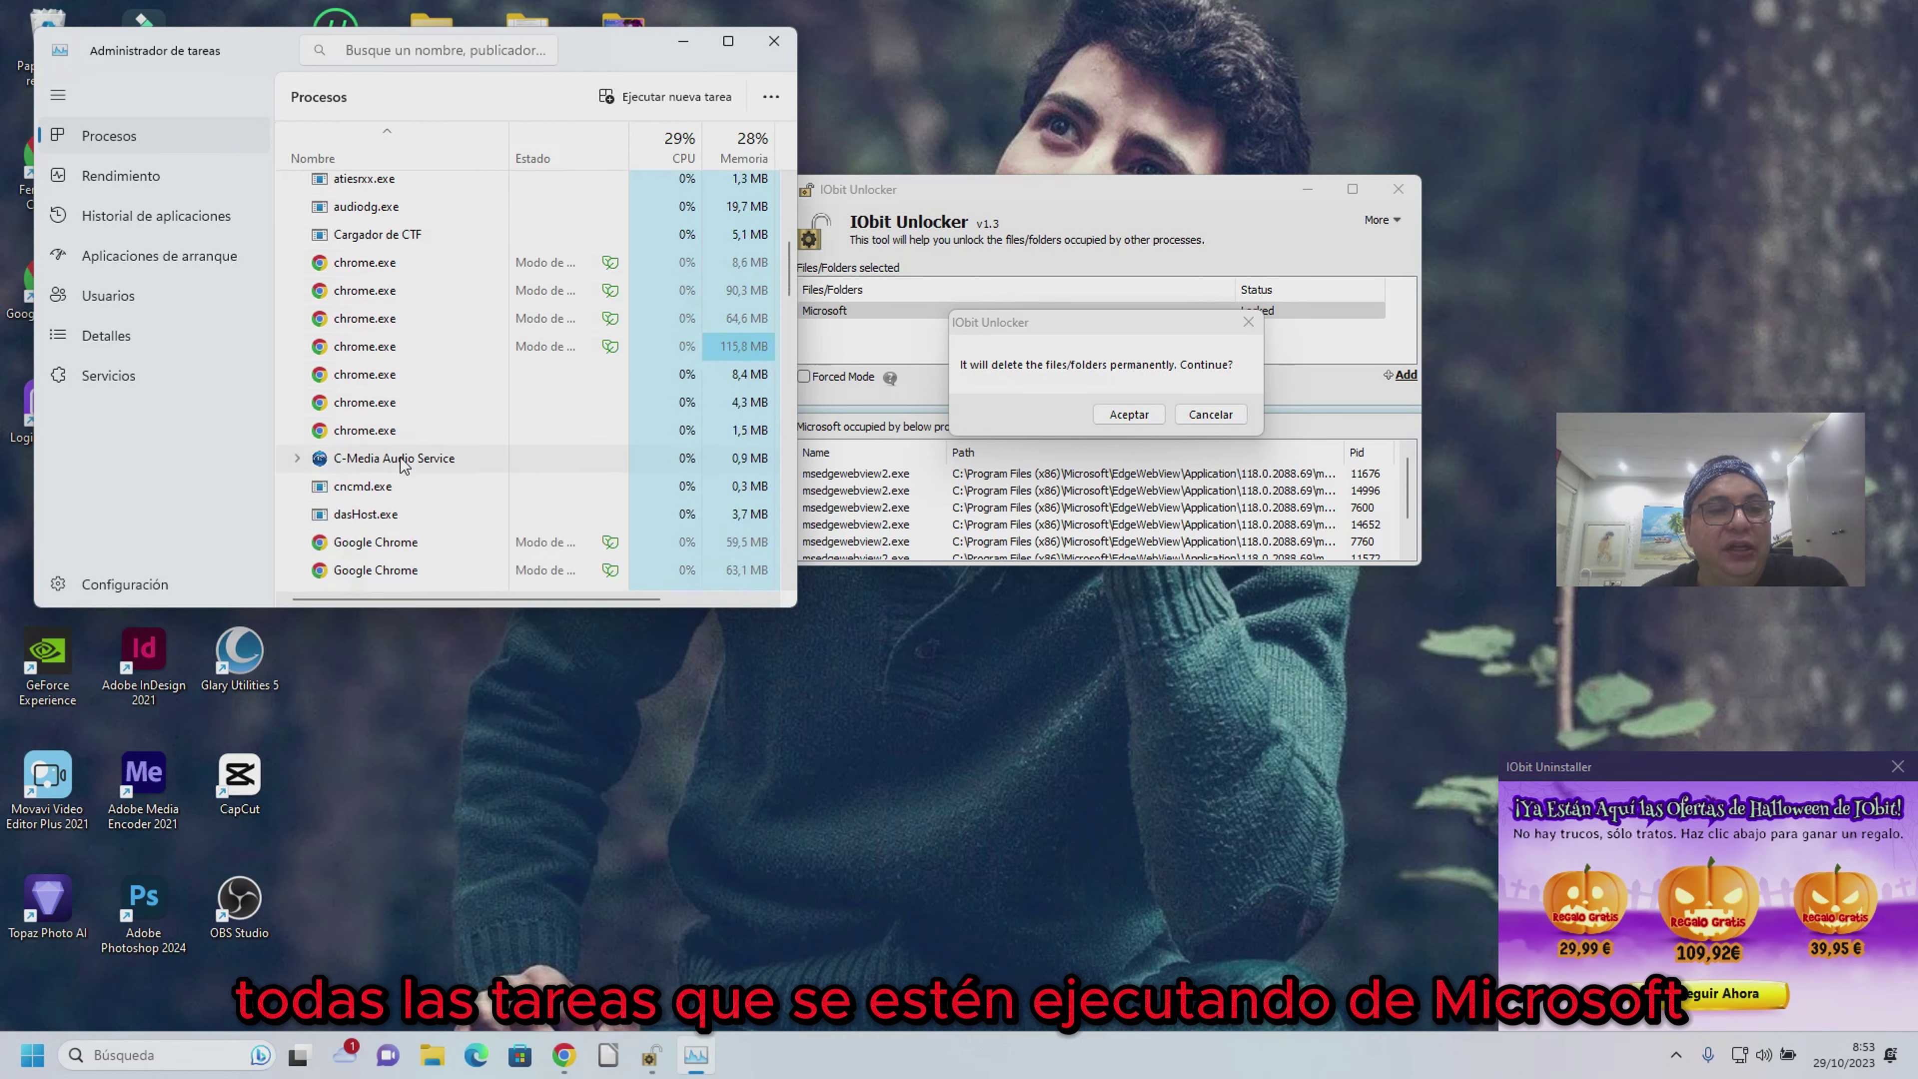
{"action": "scroll", "coordinate": [401, 459], "scroll_direction": "down", "scroll_amount": 10}
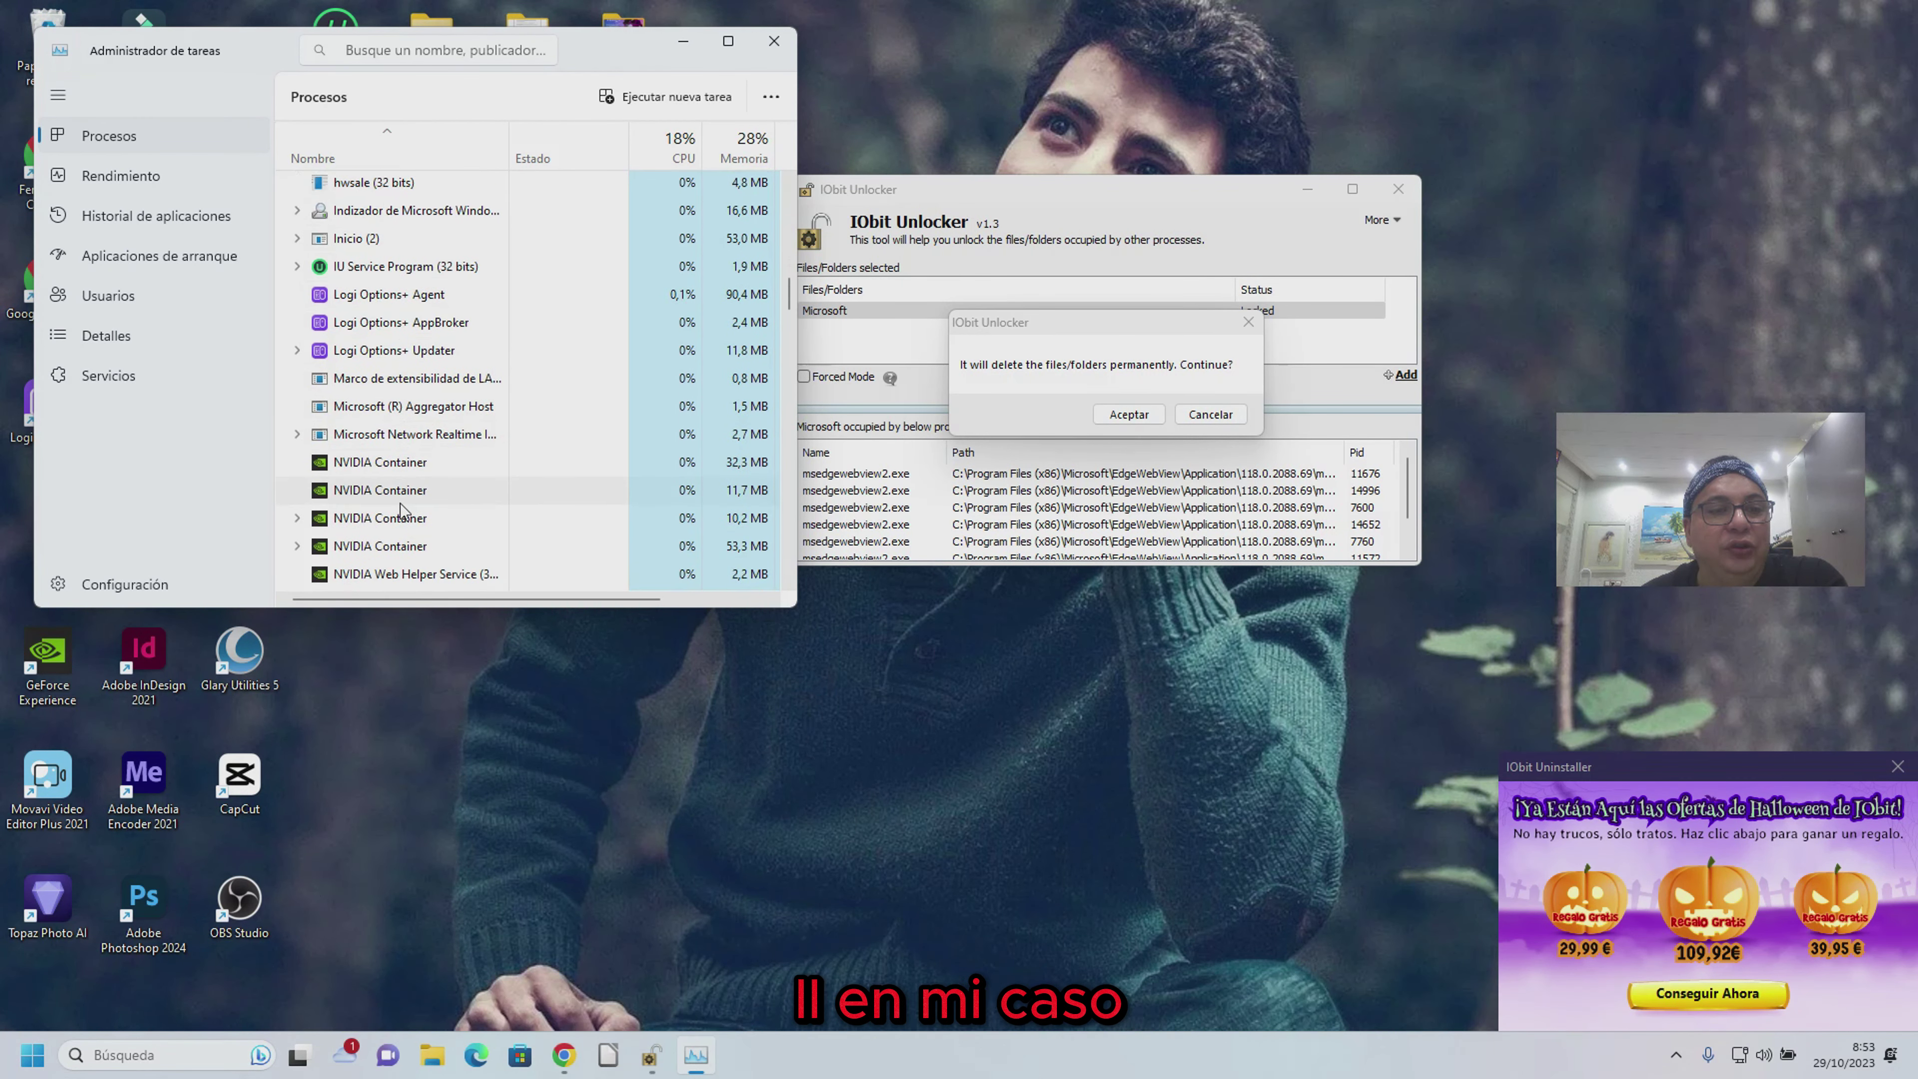
{"action": "scroll", "coordinate": [401, 510], "scroll_direction": "down", "scroll_amount": 10}
{"action": "scroll", "coordinate": [425, 538], "scroll_direction": "down", "scroll_amount": 6}
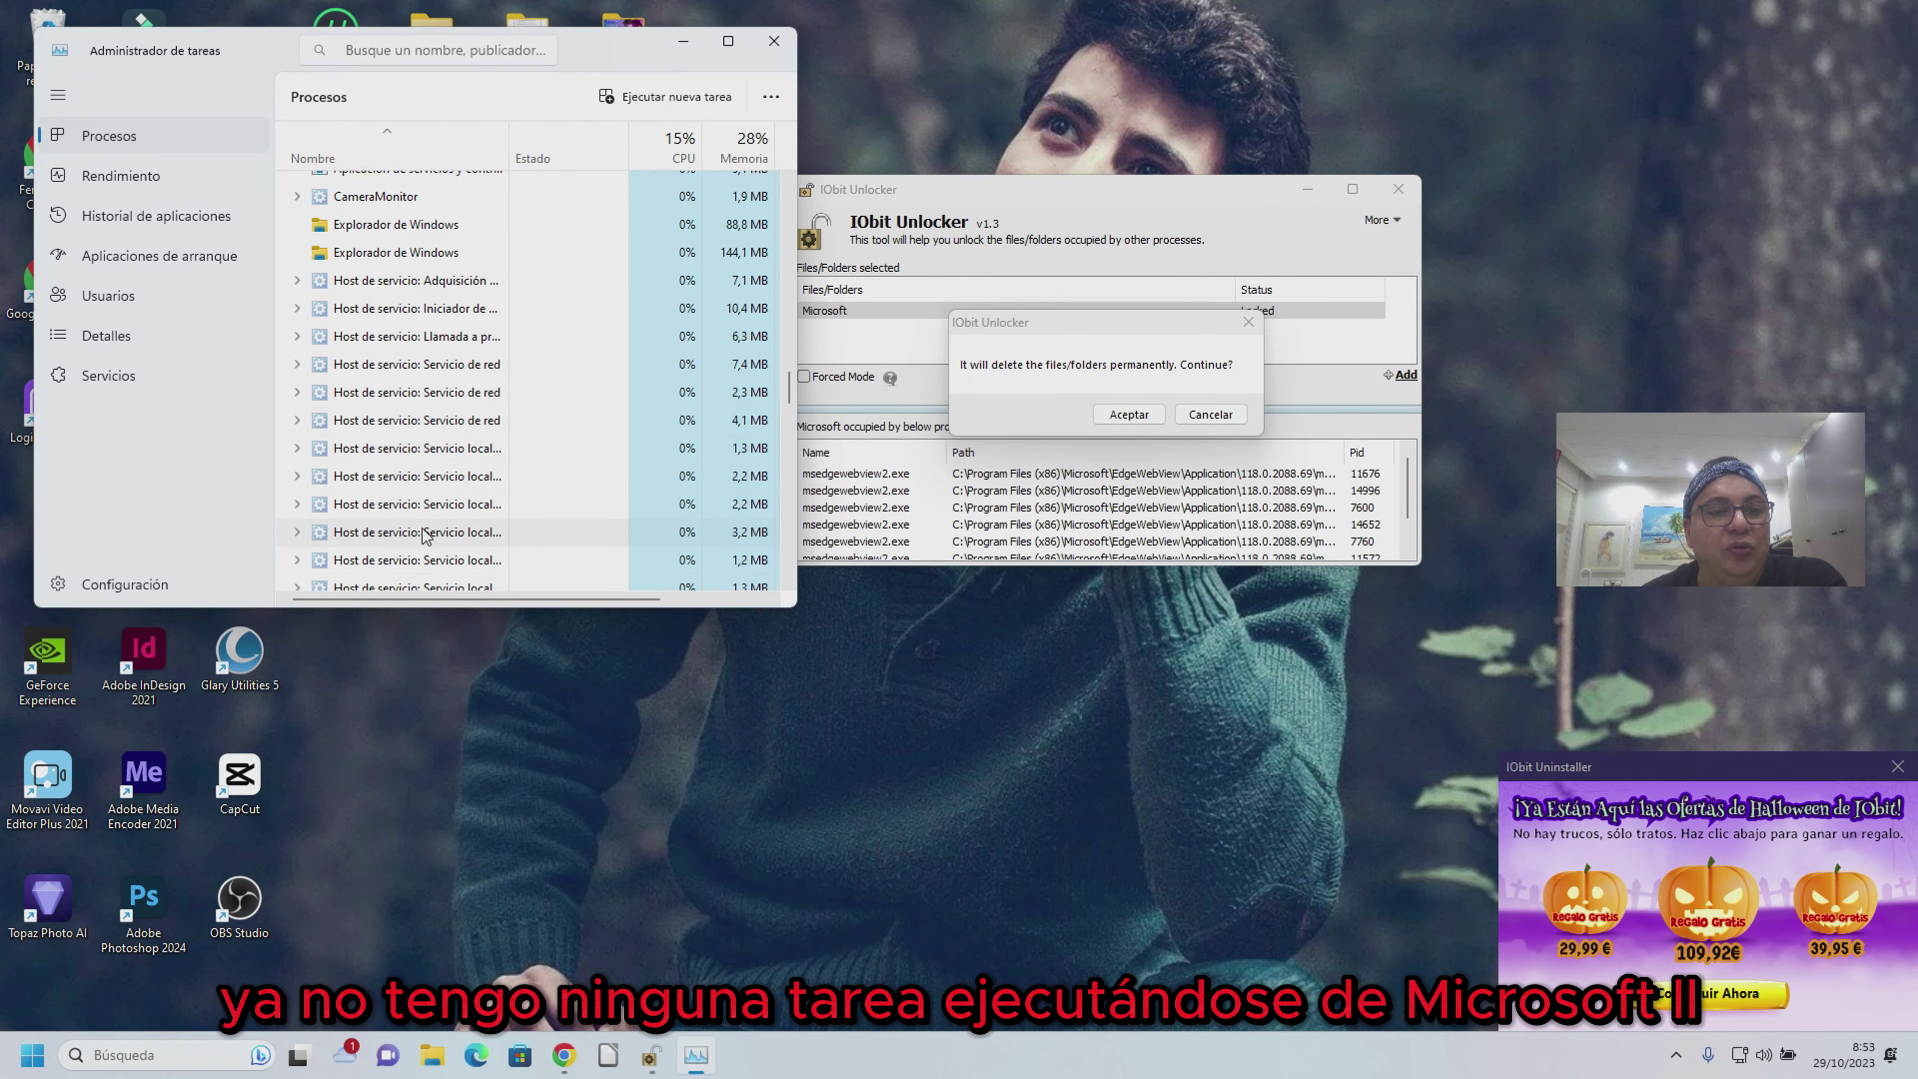
{"action": "scroll", "coordinate": [425, 529], "scroll_direction": "up", "scroll_amount": 5}
{"action": "scroll", "coordinate": [428, 512], "scroll_direction": "up", "scroll_amount": 3}
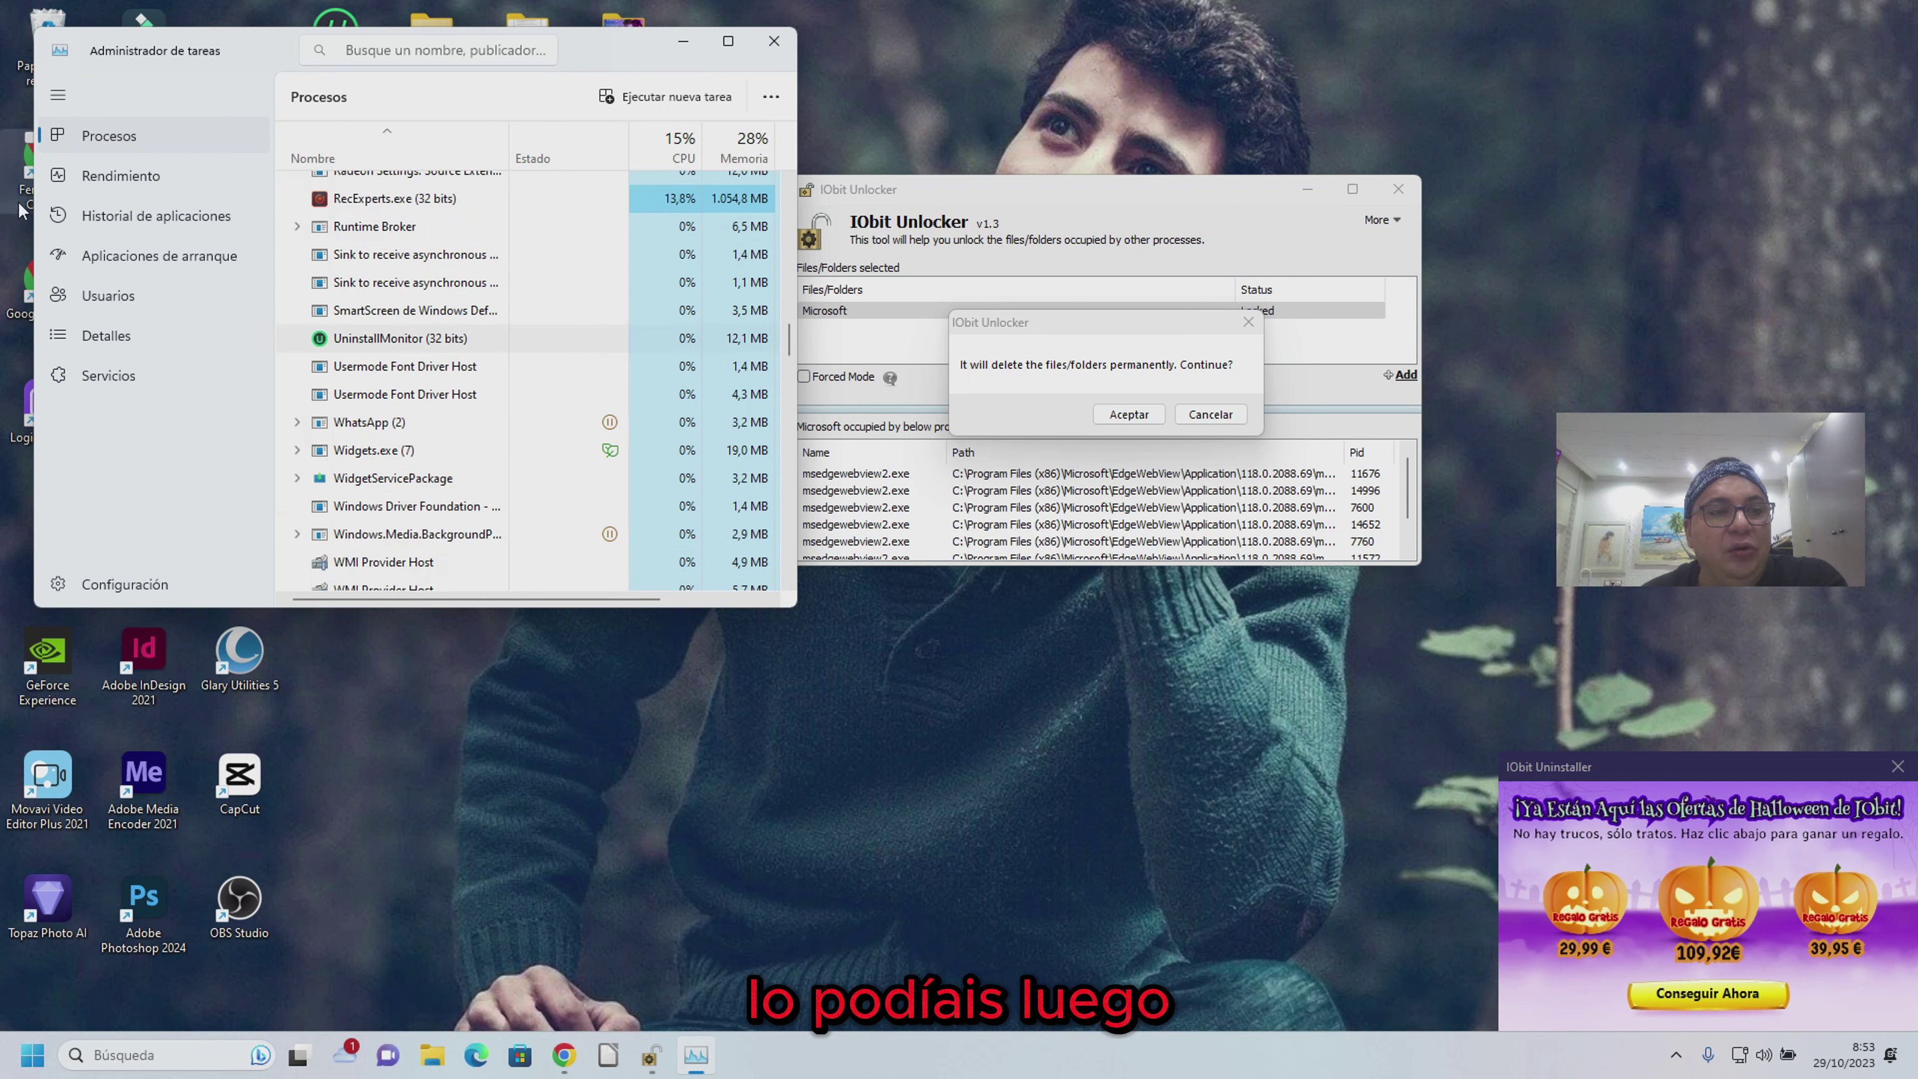
Minimize Task Manager, confirm the permanent deletion of the Microsoft folder in IObit Unlocker, and exit the tool
{"action": "left_click", "coordinate": [683, 43]}
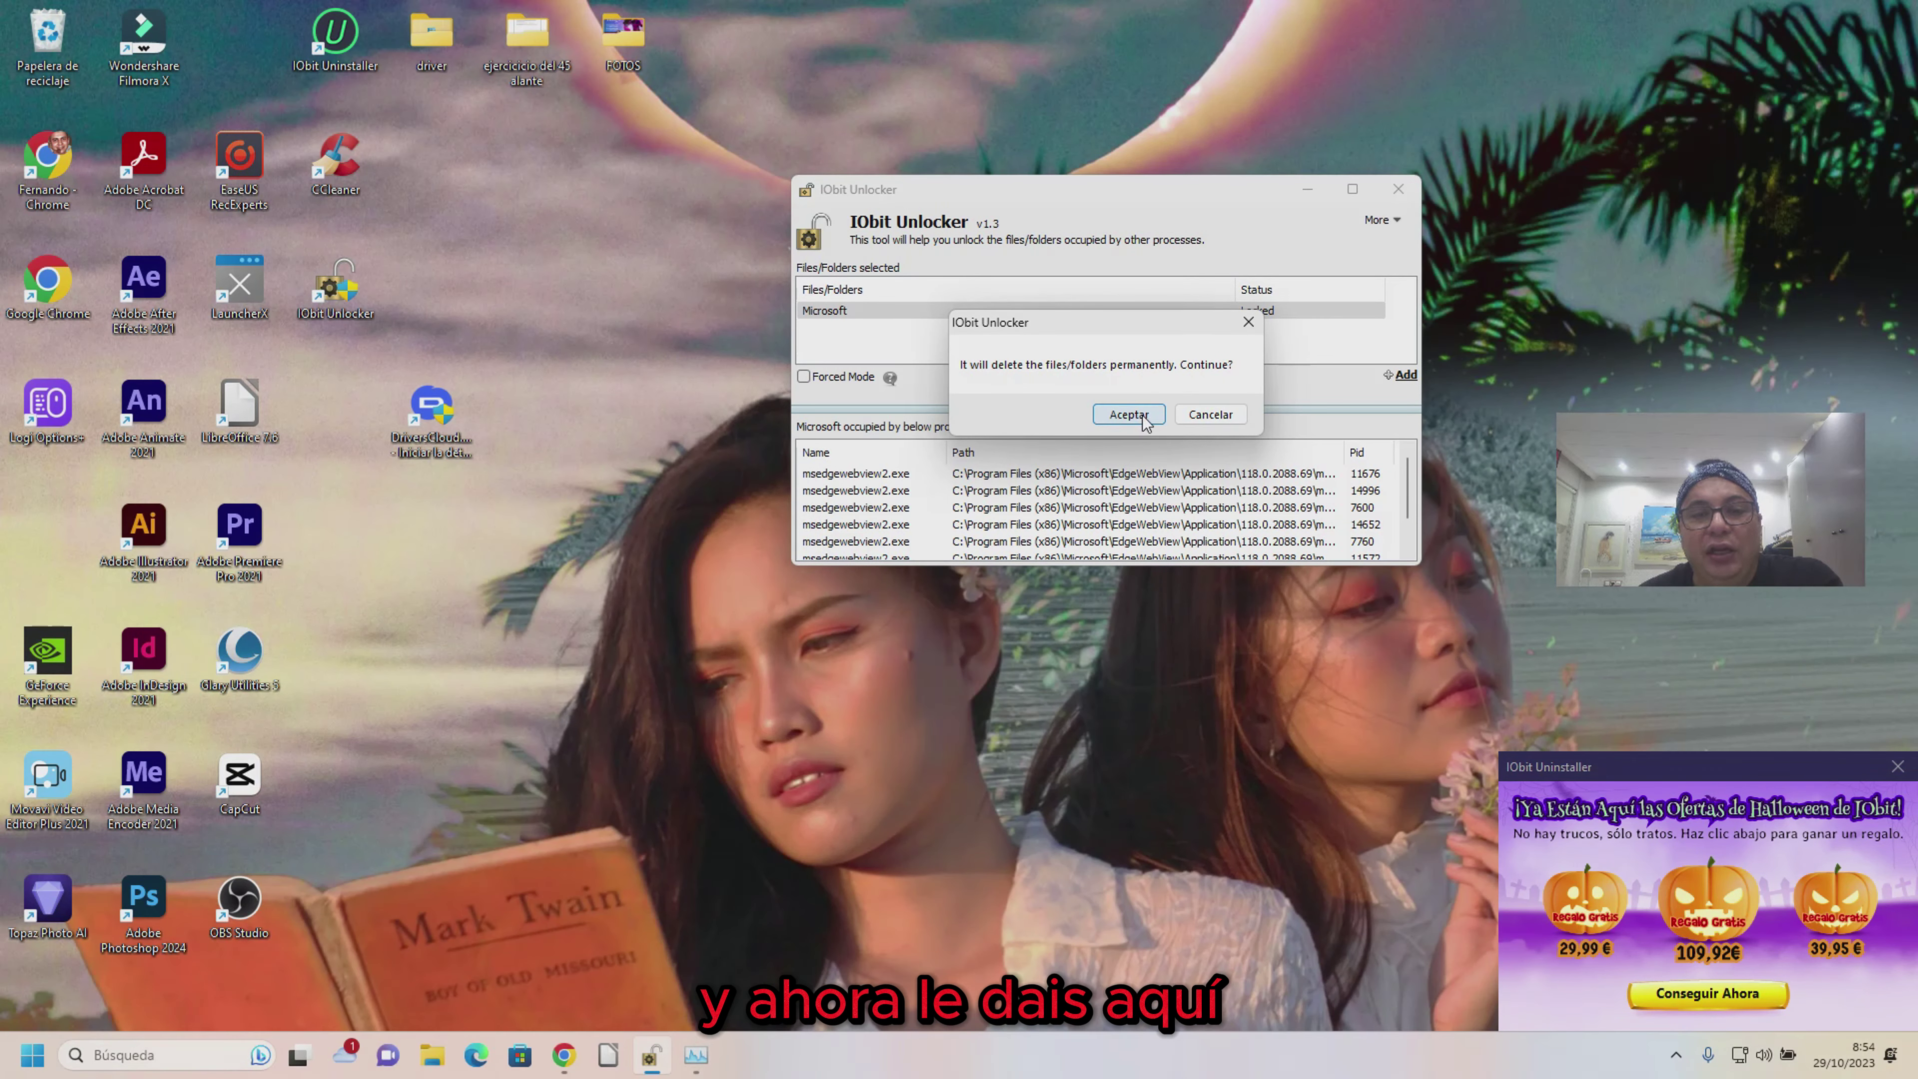
{"action": "left_click", "coordinate": [1128, 415]}
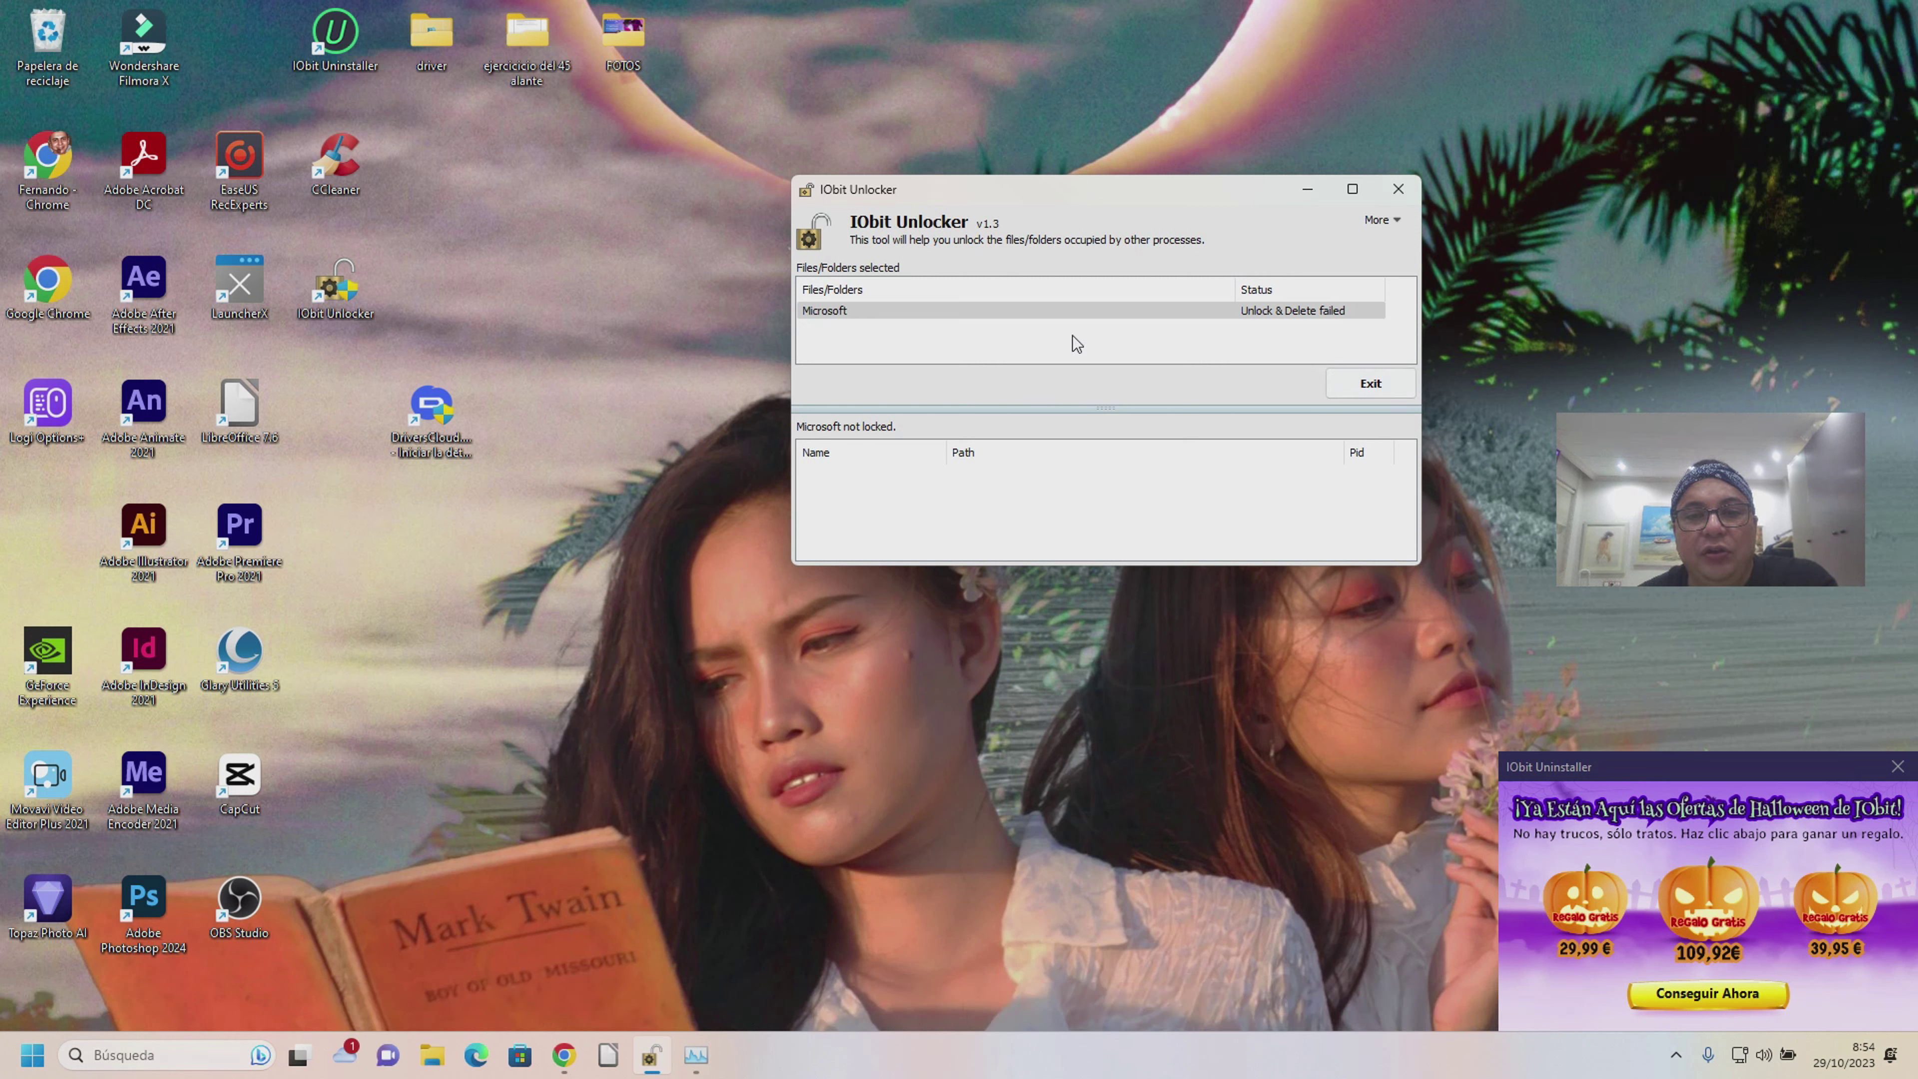
{"action": "left_click", "coordinate": [1371, 383]}
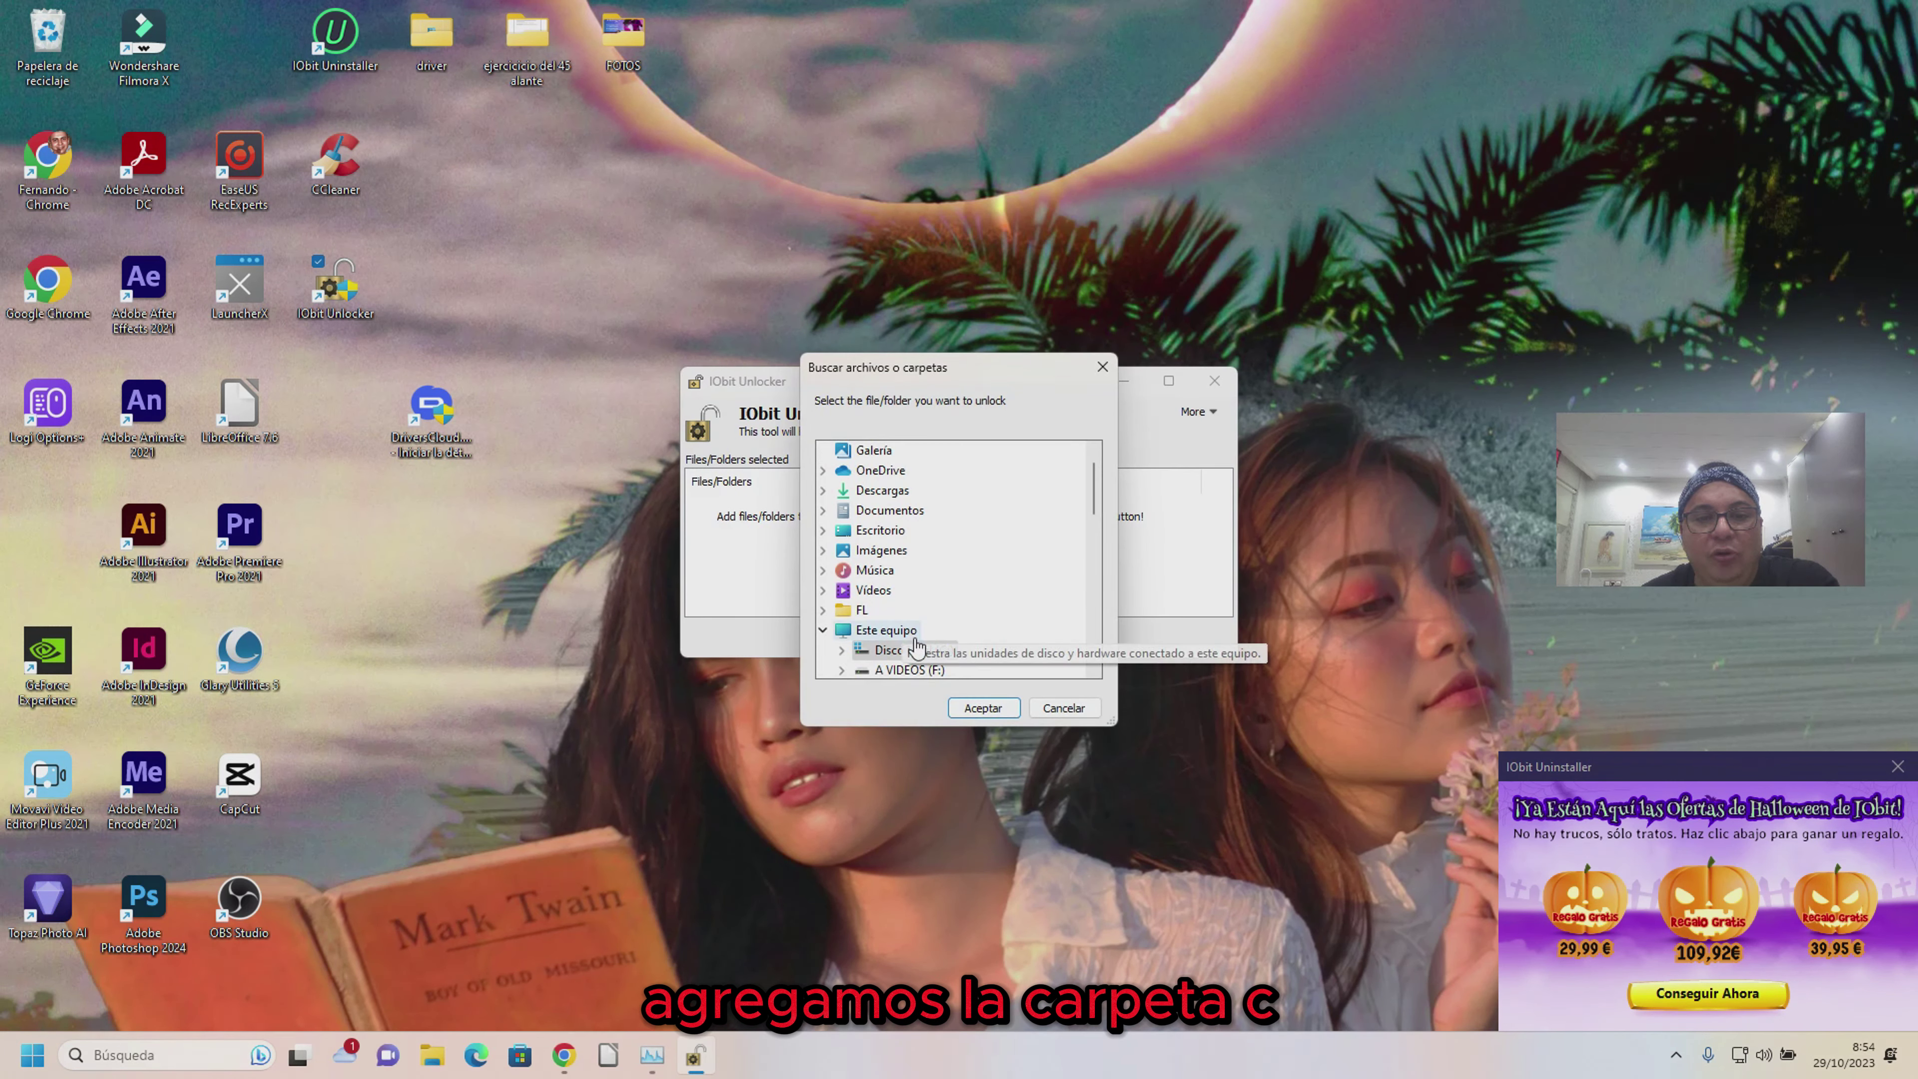
Add the Microsoft folder from Archivos de programa (x86) on Disco local (C:) to IObit Unlocker again and try to unlock it
{"action": "left_click", "coordinate": [920, 652]}
{"action": "double_click", "coordinate": [919, 651]}
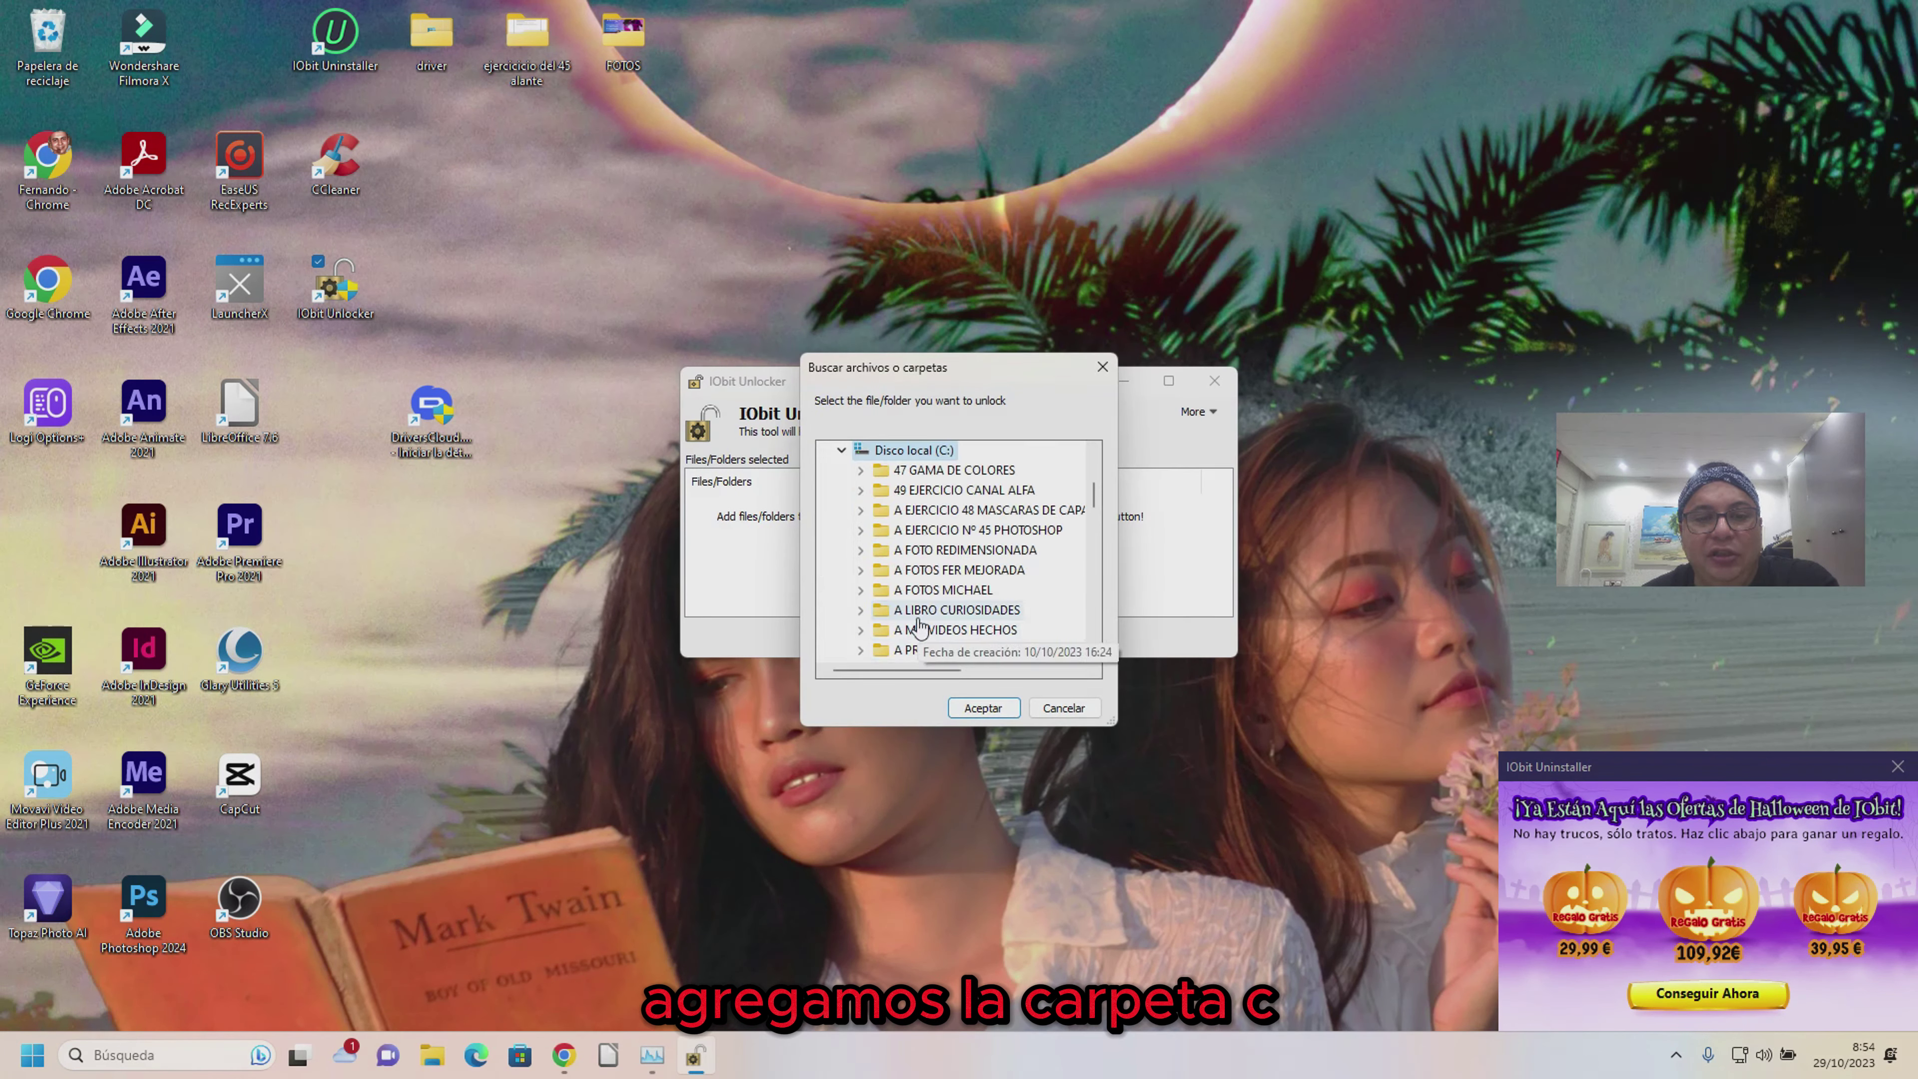
{"action": "scroll", "coordinate": [944, 578], "scroll_direction": "down", "scroll_amount": 10}
{"action": "scroll", "coordinate": [947, 578], "scroll_direction": "up", "scroll_amount": 5}
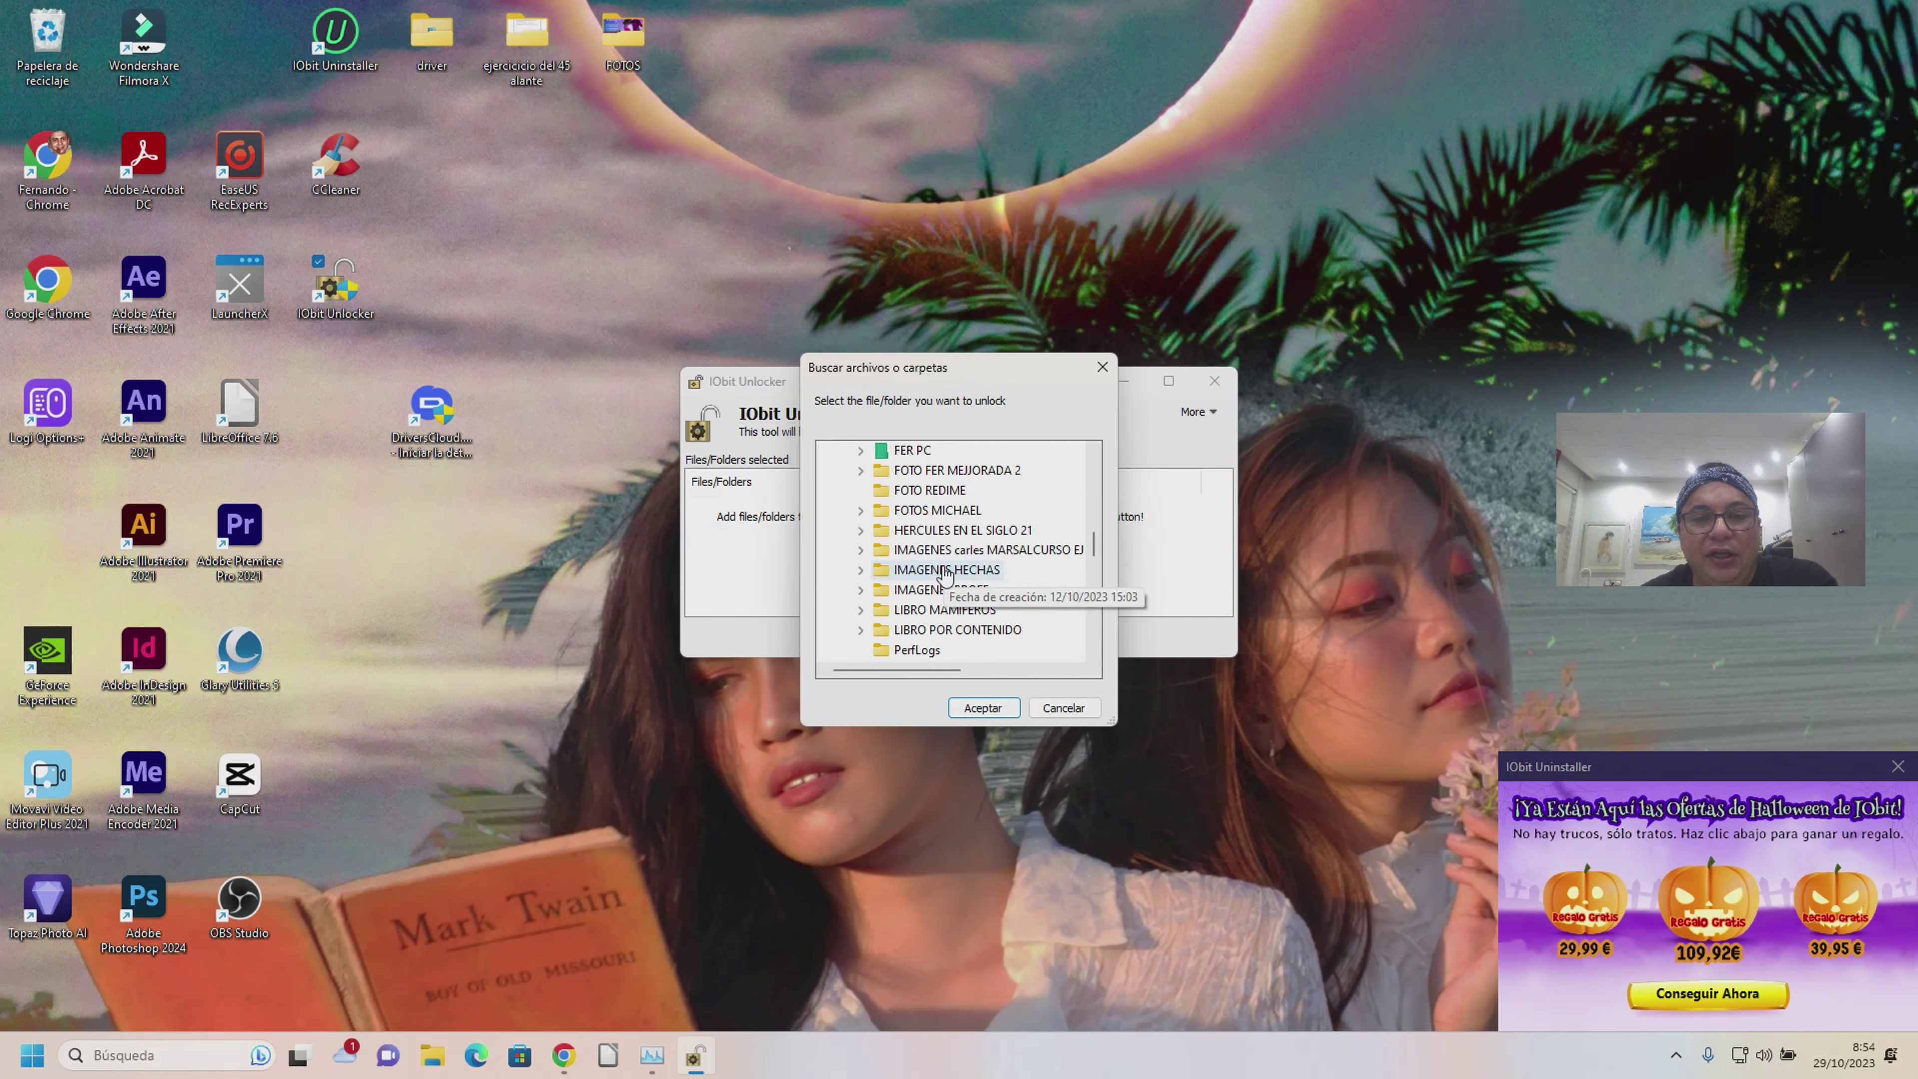
{"action": "double_click", "coordinate": [949, 593]}
{"action": "double_click", "coordinate": [936, 650]}
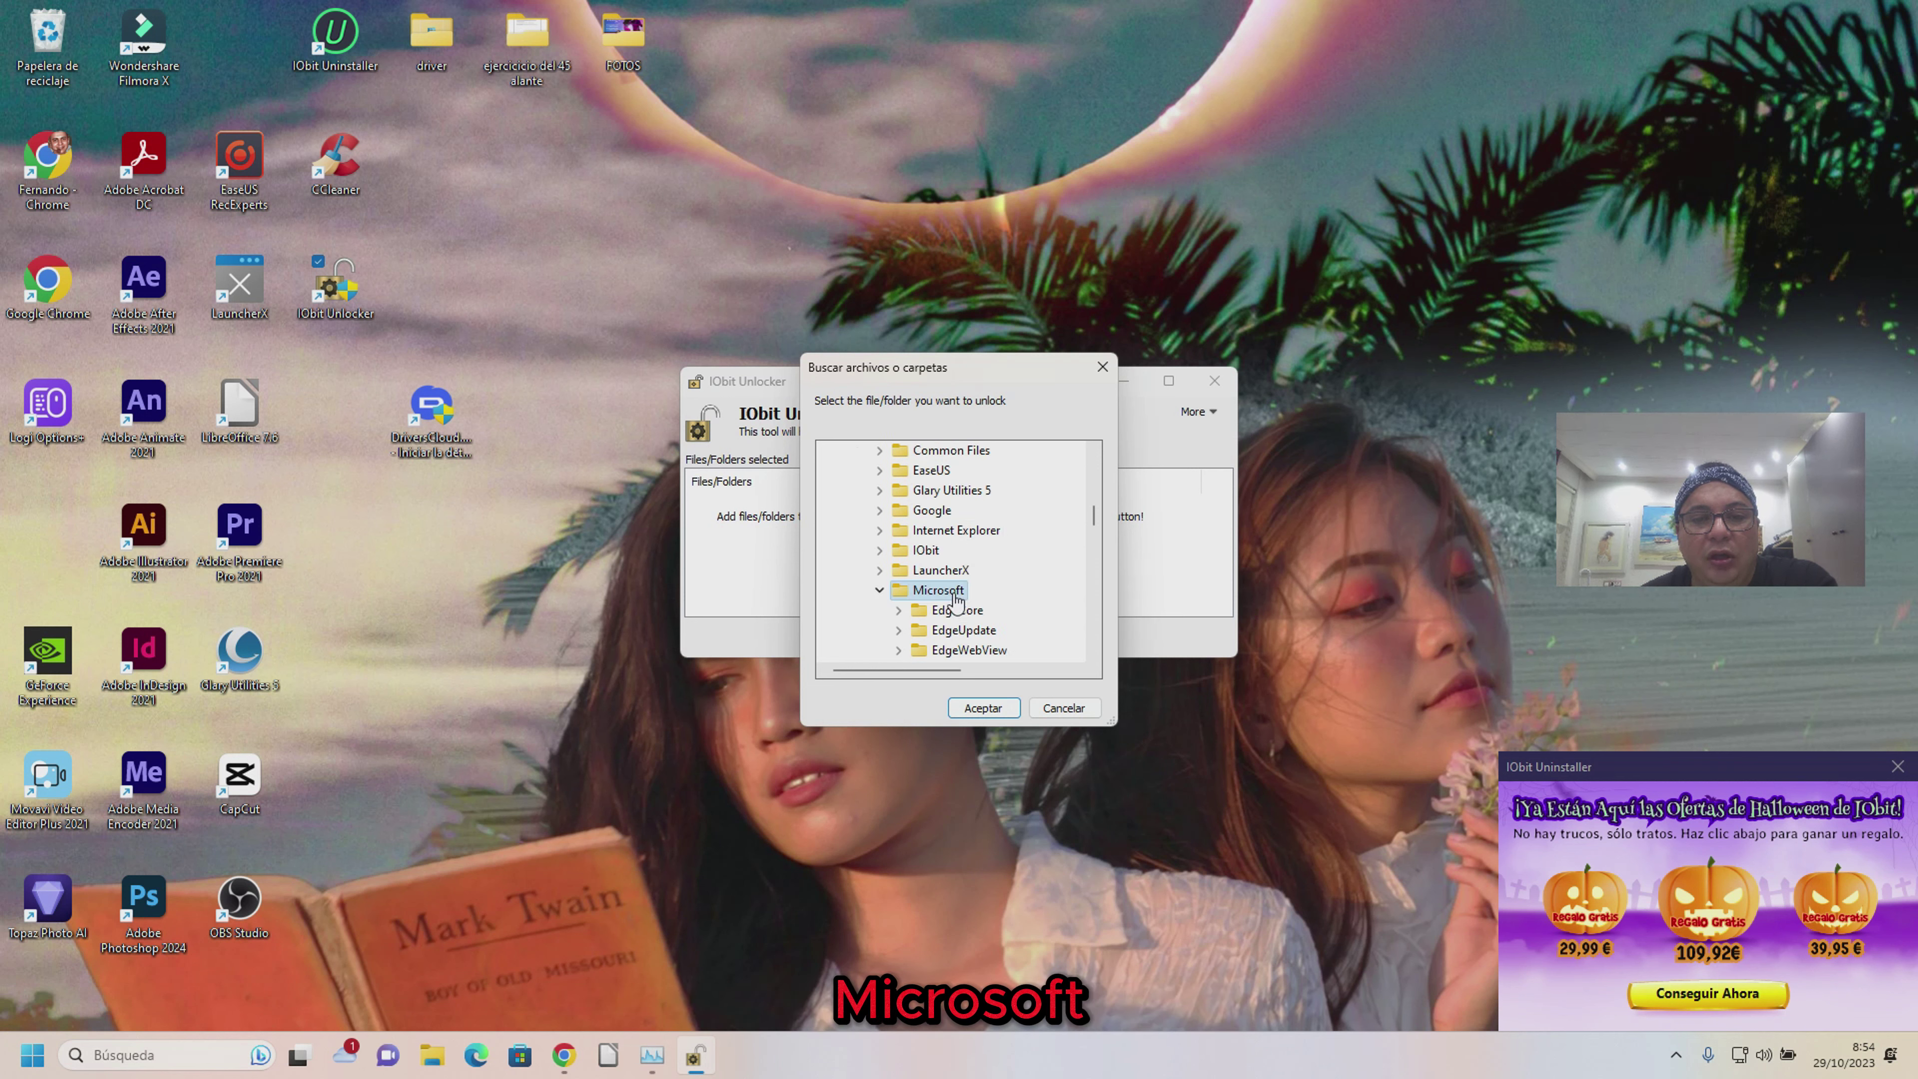
{"action": "left_click", "coordinate": [978, 707]}
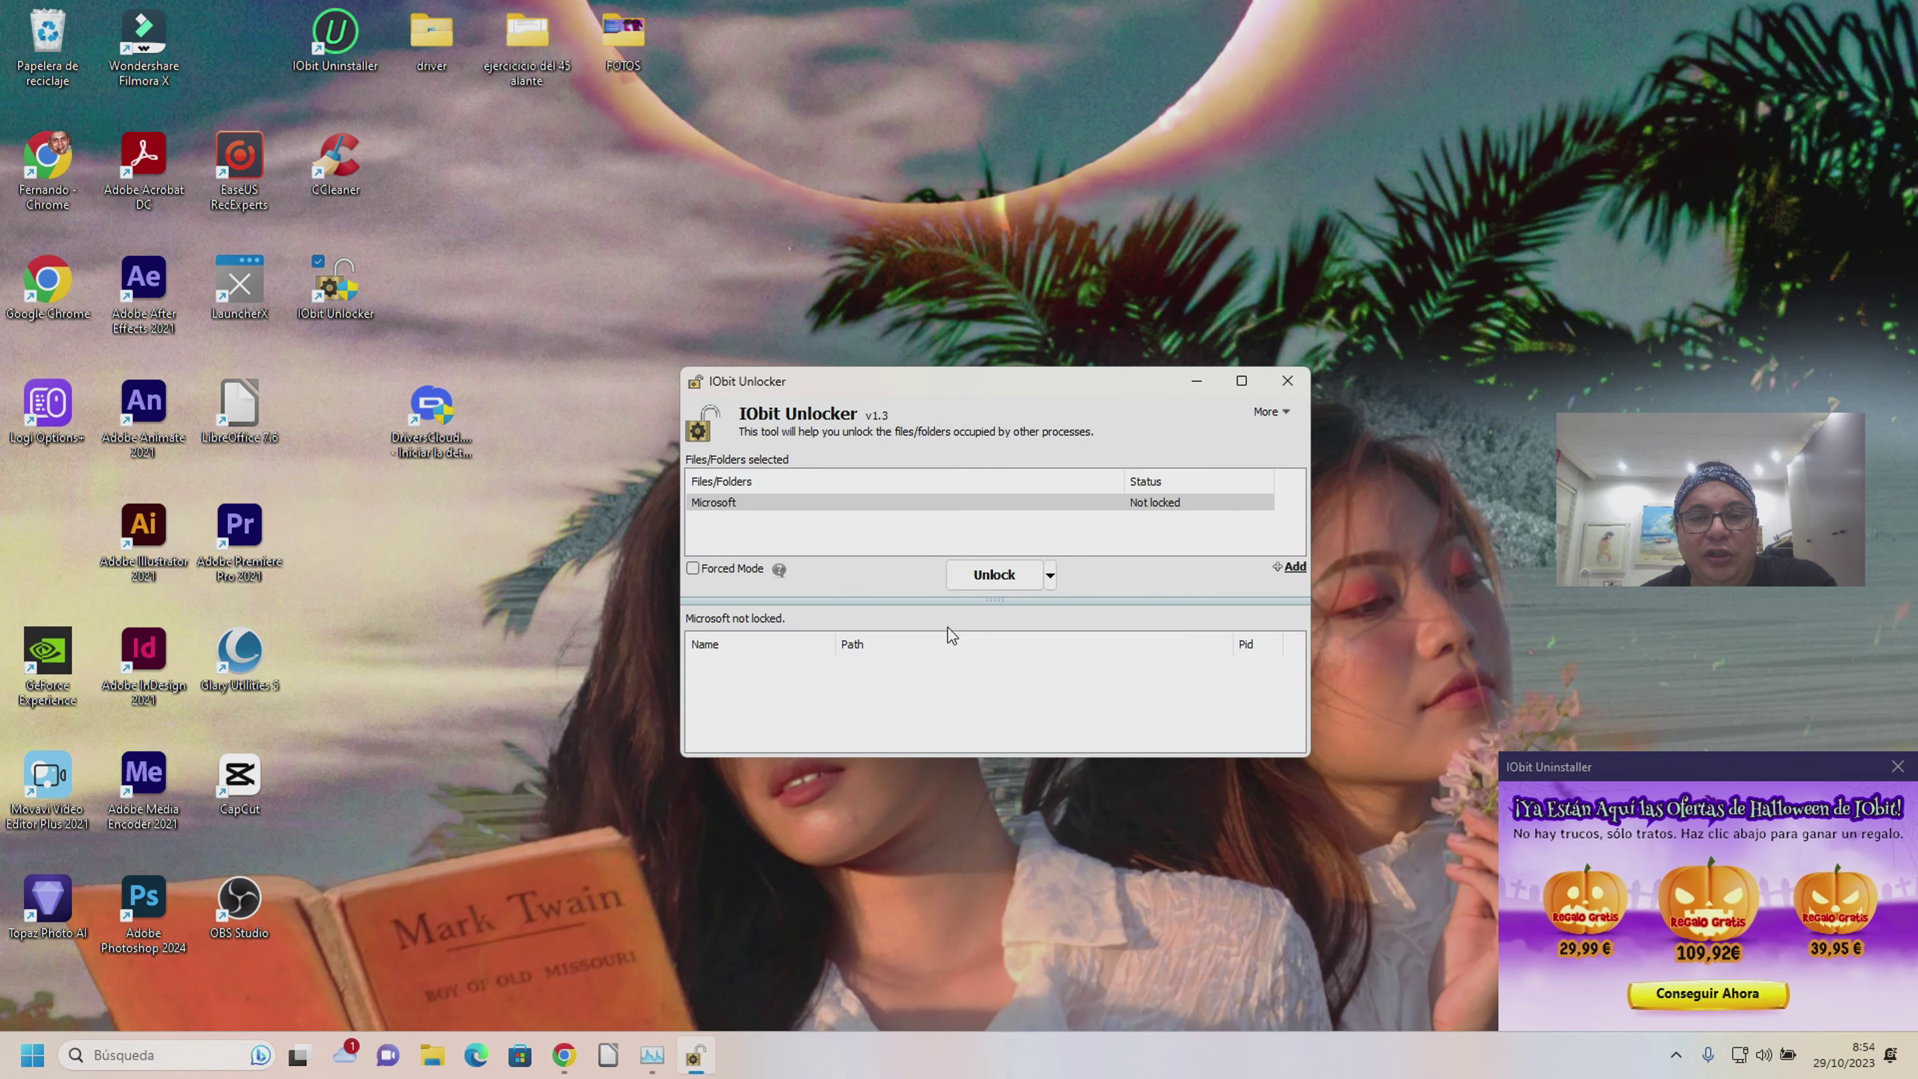
{"action": "left_click", "coordinate": [963, 575]}
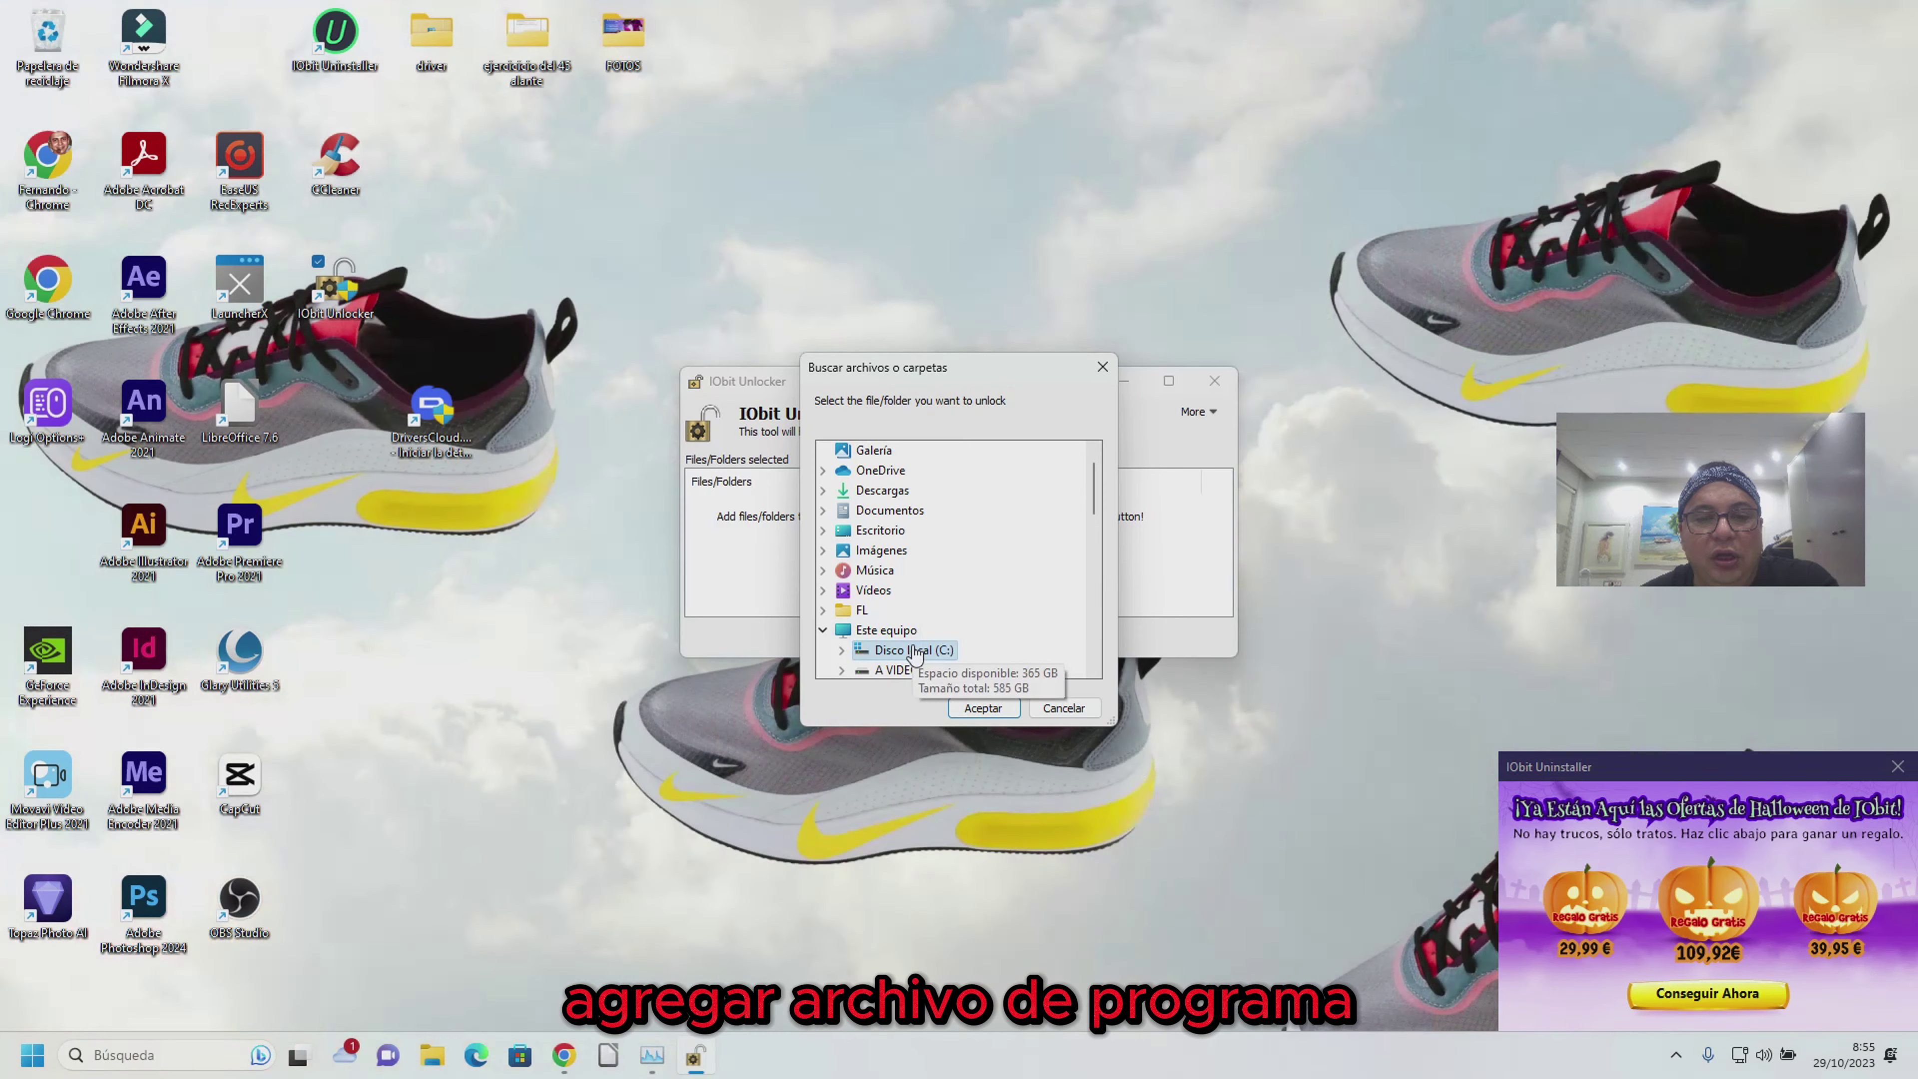
Add the EdgeCore subfolder of Archivos de programa (x86)\Microsoft on Disco local (C:) to the unlock list
{"action": "double_click", "coordinate": [918, 646]}
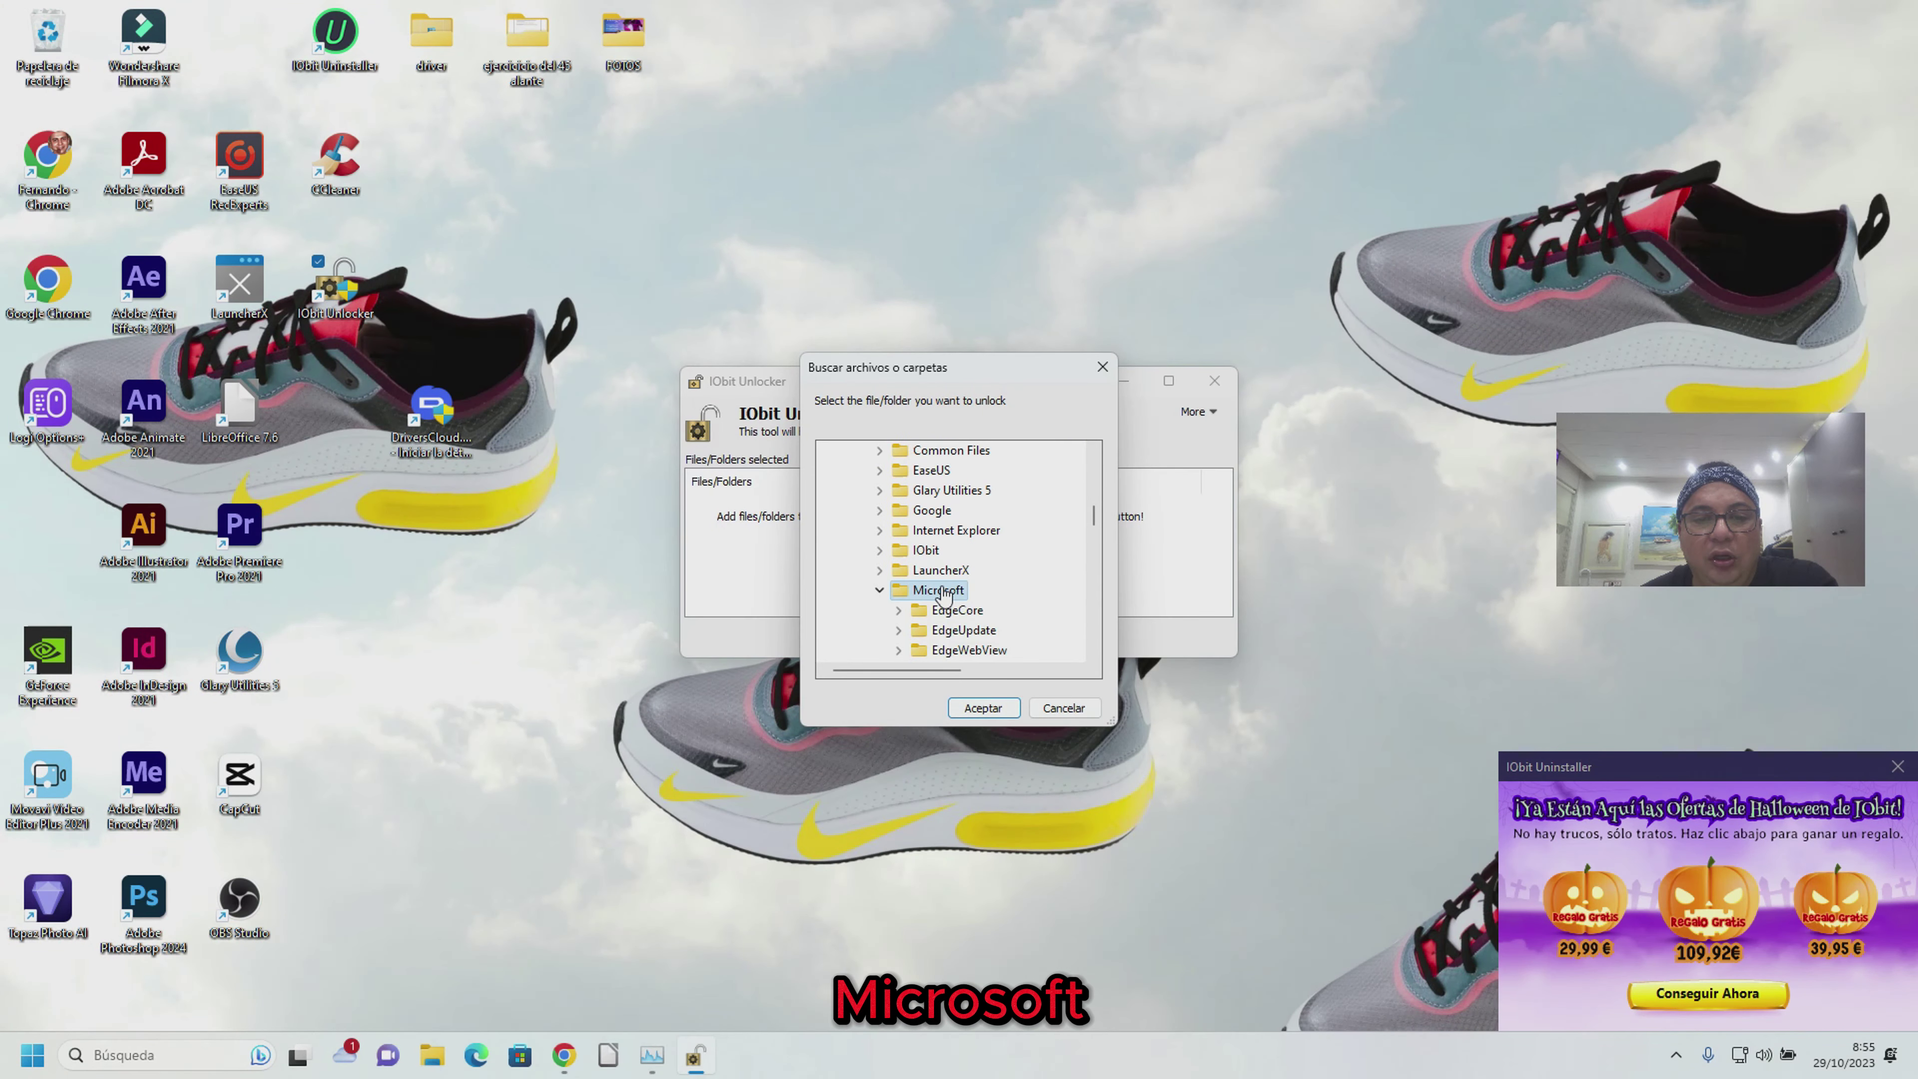
{"action": "double_click", "coordinate": [938, 589]}
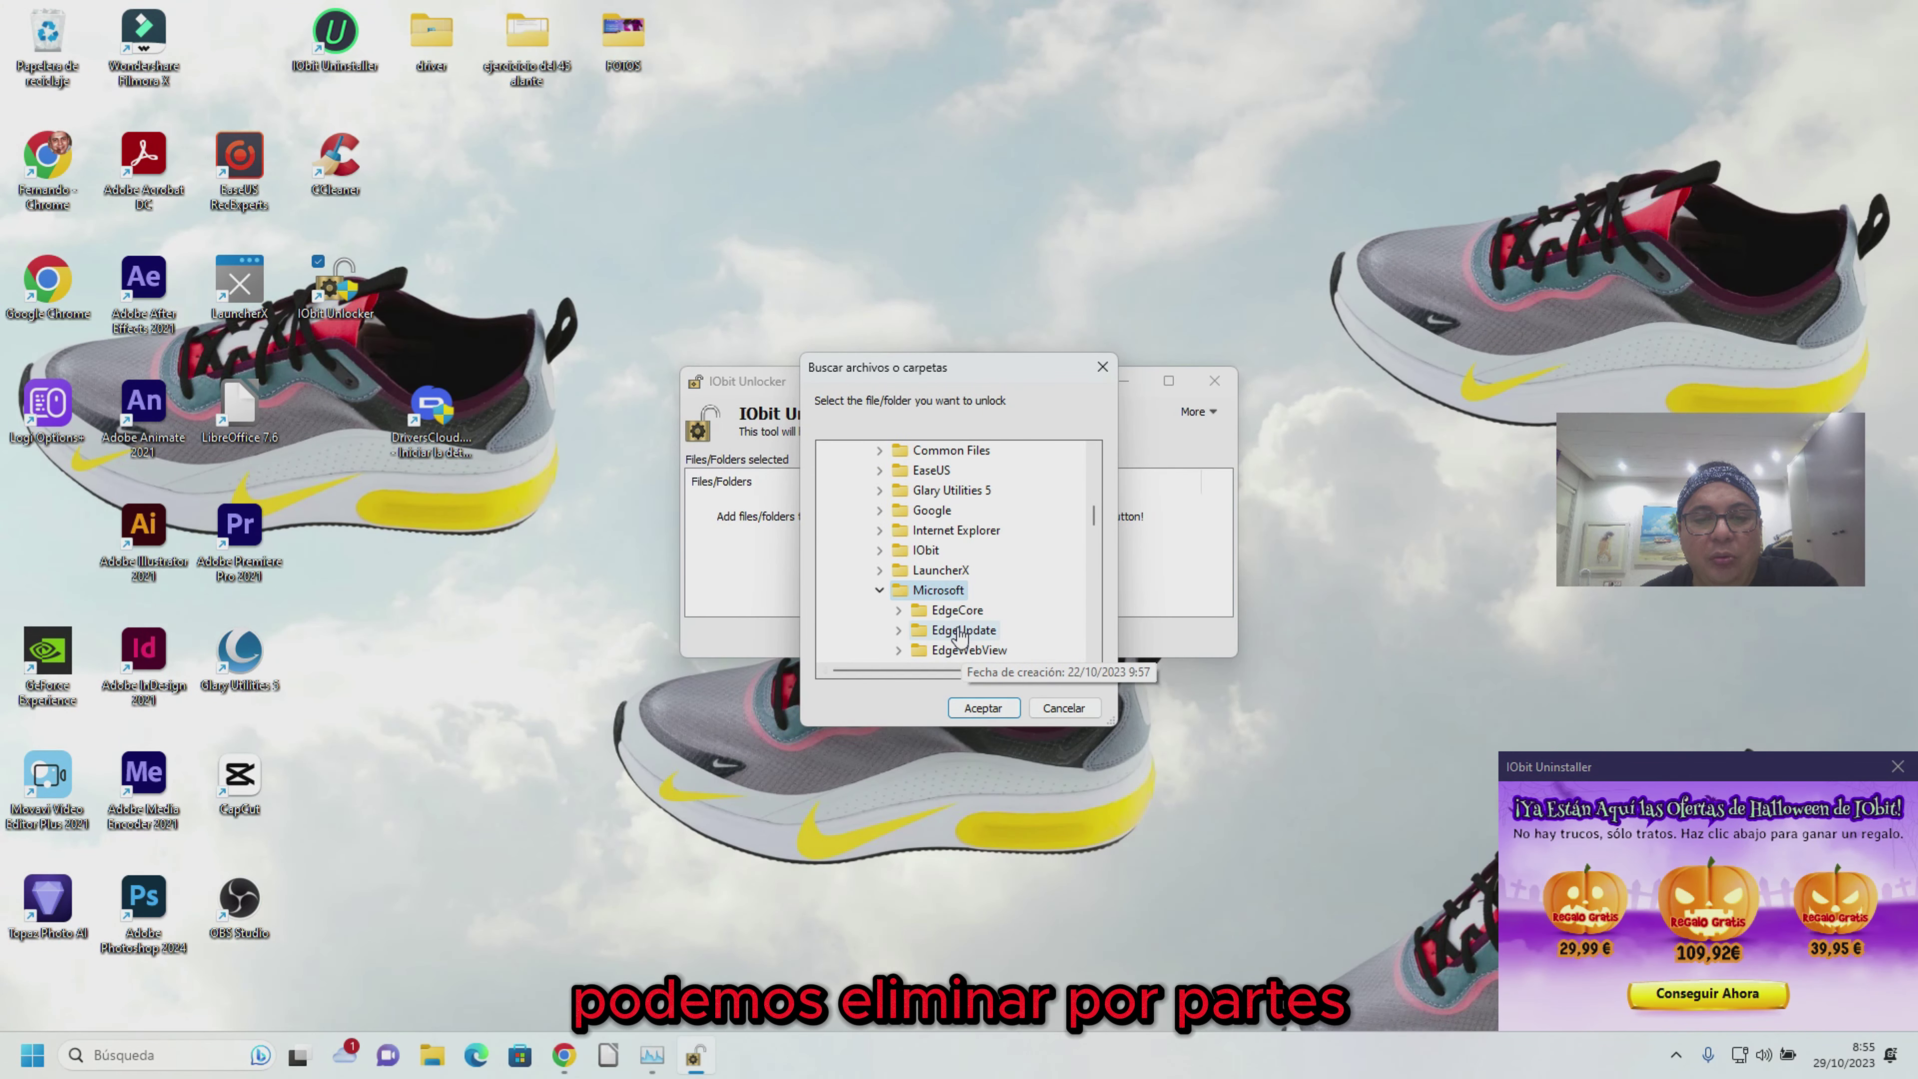
{"action": "scroll", "coordinate": [953, 604], "scroll_direction": "down", "scroll_amount": 1}
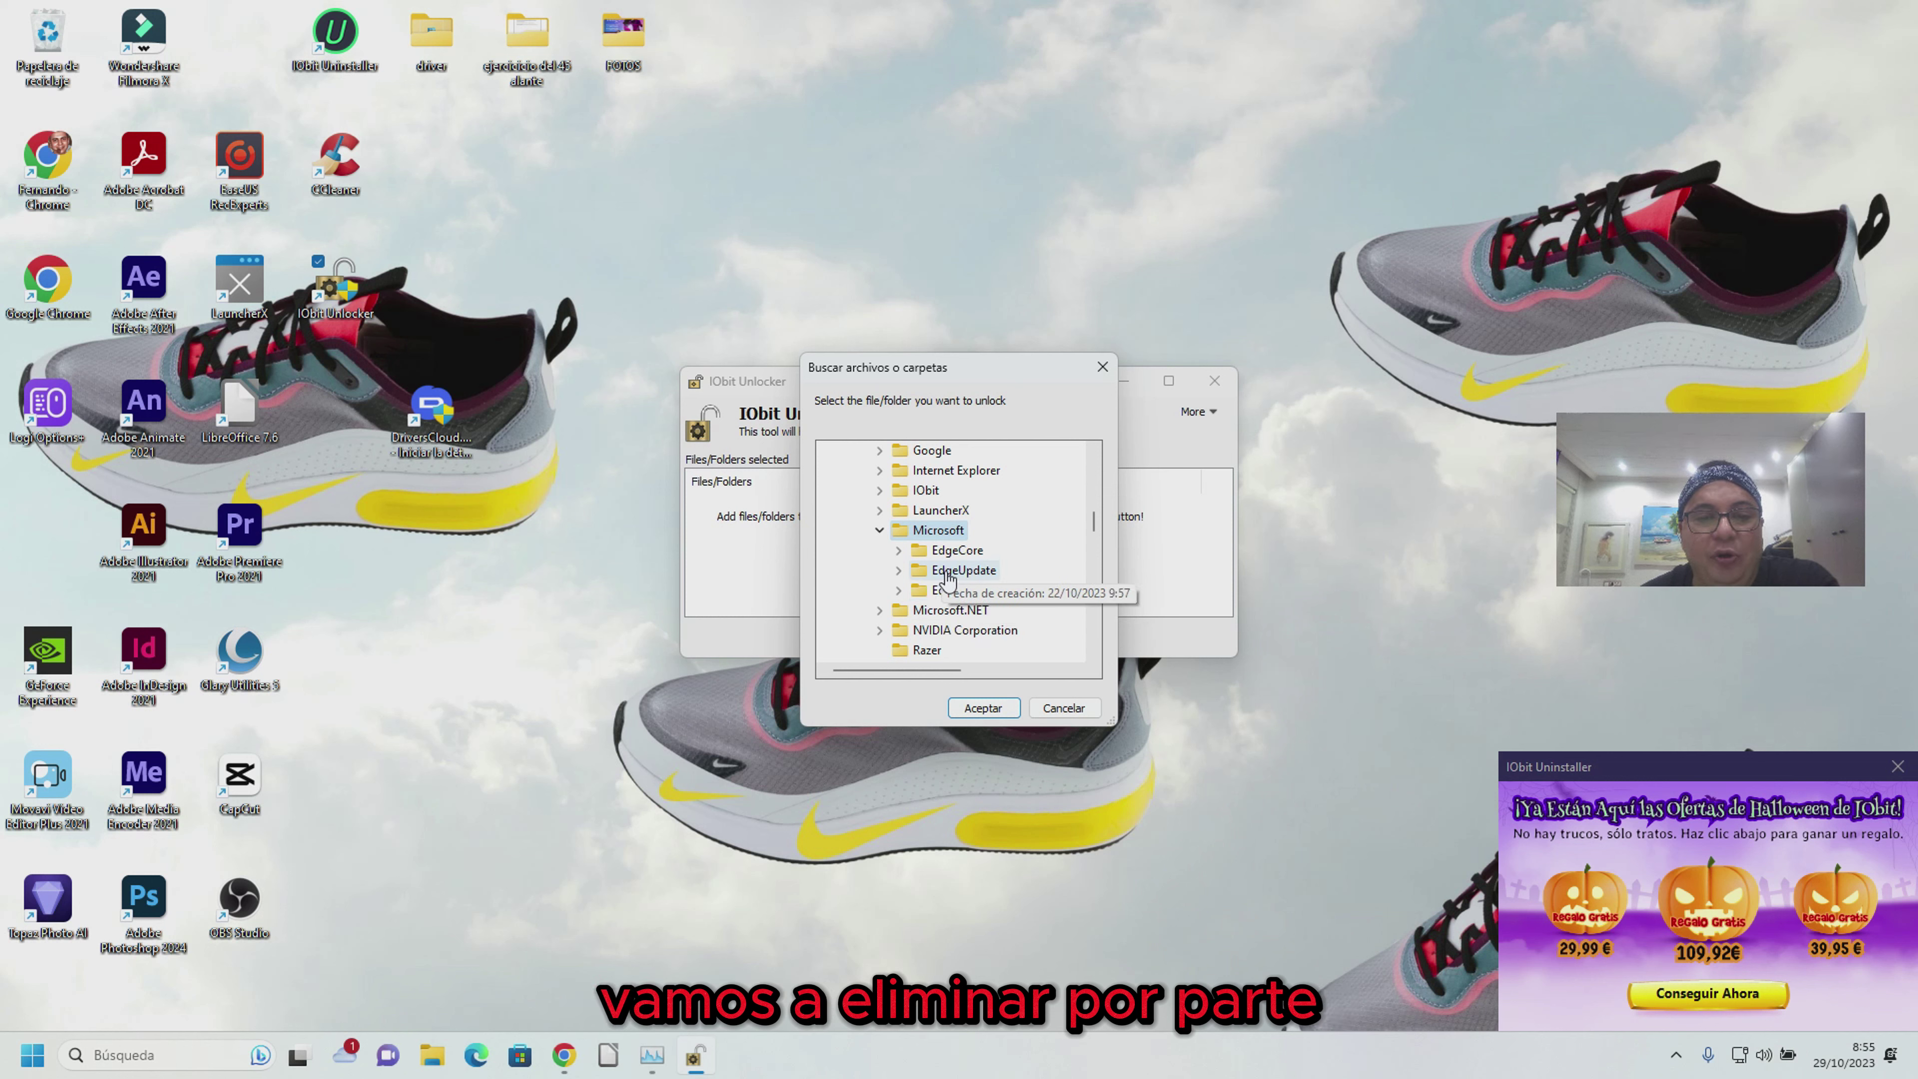
{"action": "left_click", "coordinate": [949, 553]}
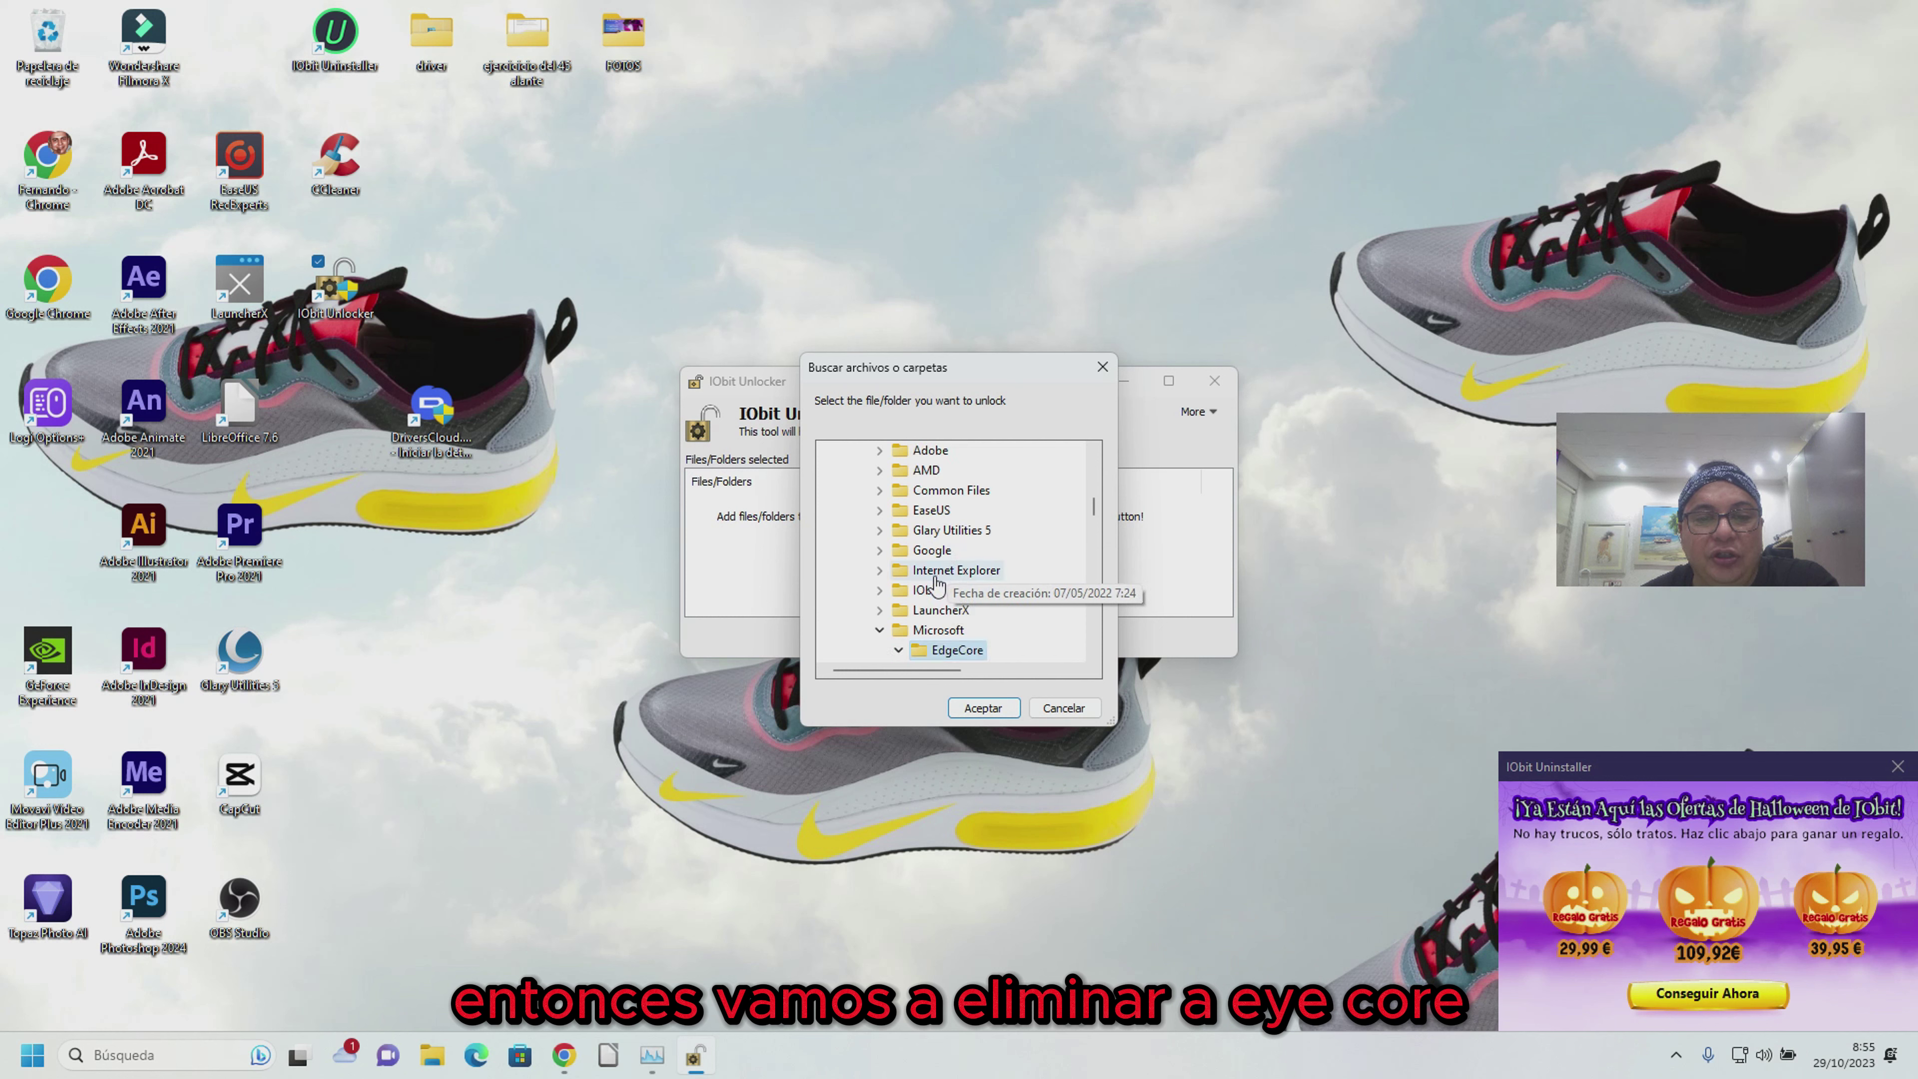
{"action": "left_click", "coordinate": [982, 708]}
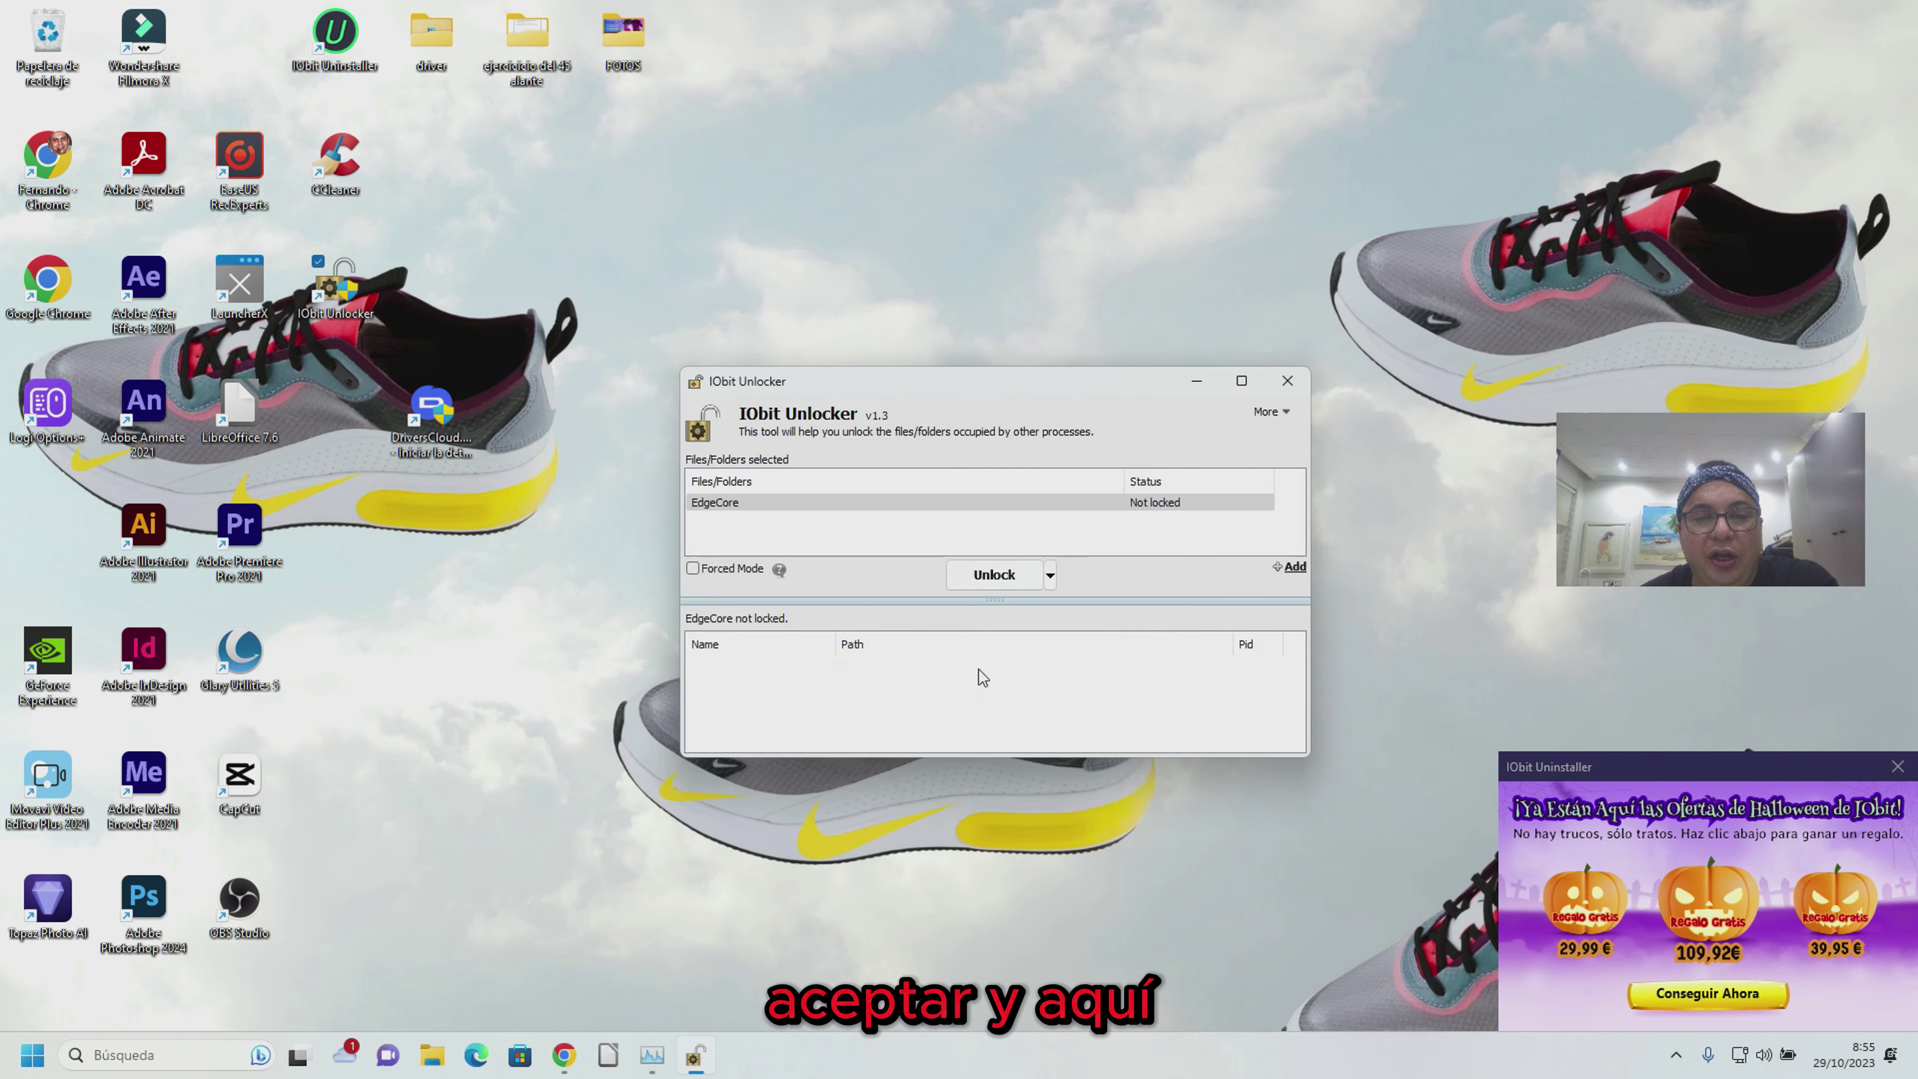
Unlock and permanently delete the EdgeCore folder, and close IObit Unlocker
{"action": "left_click", "coordinate": [1049, 576]}
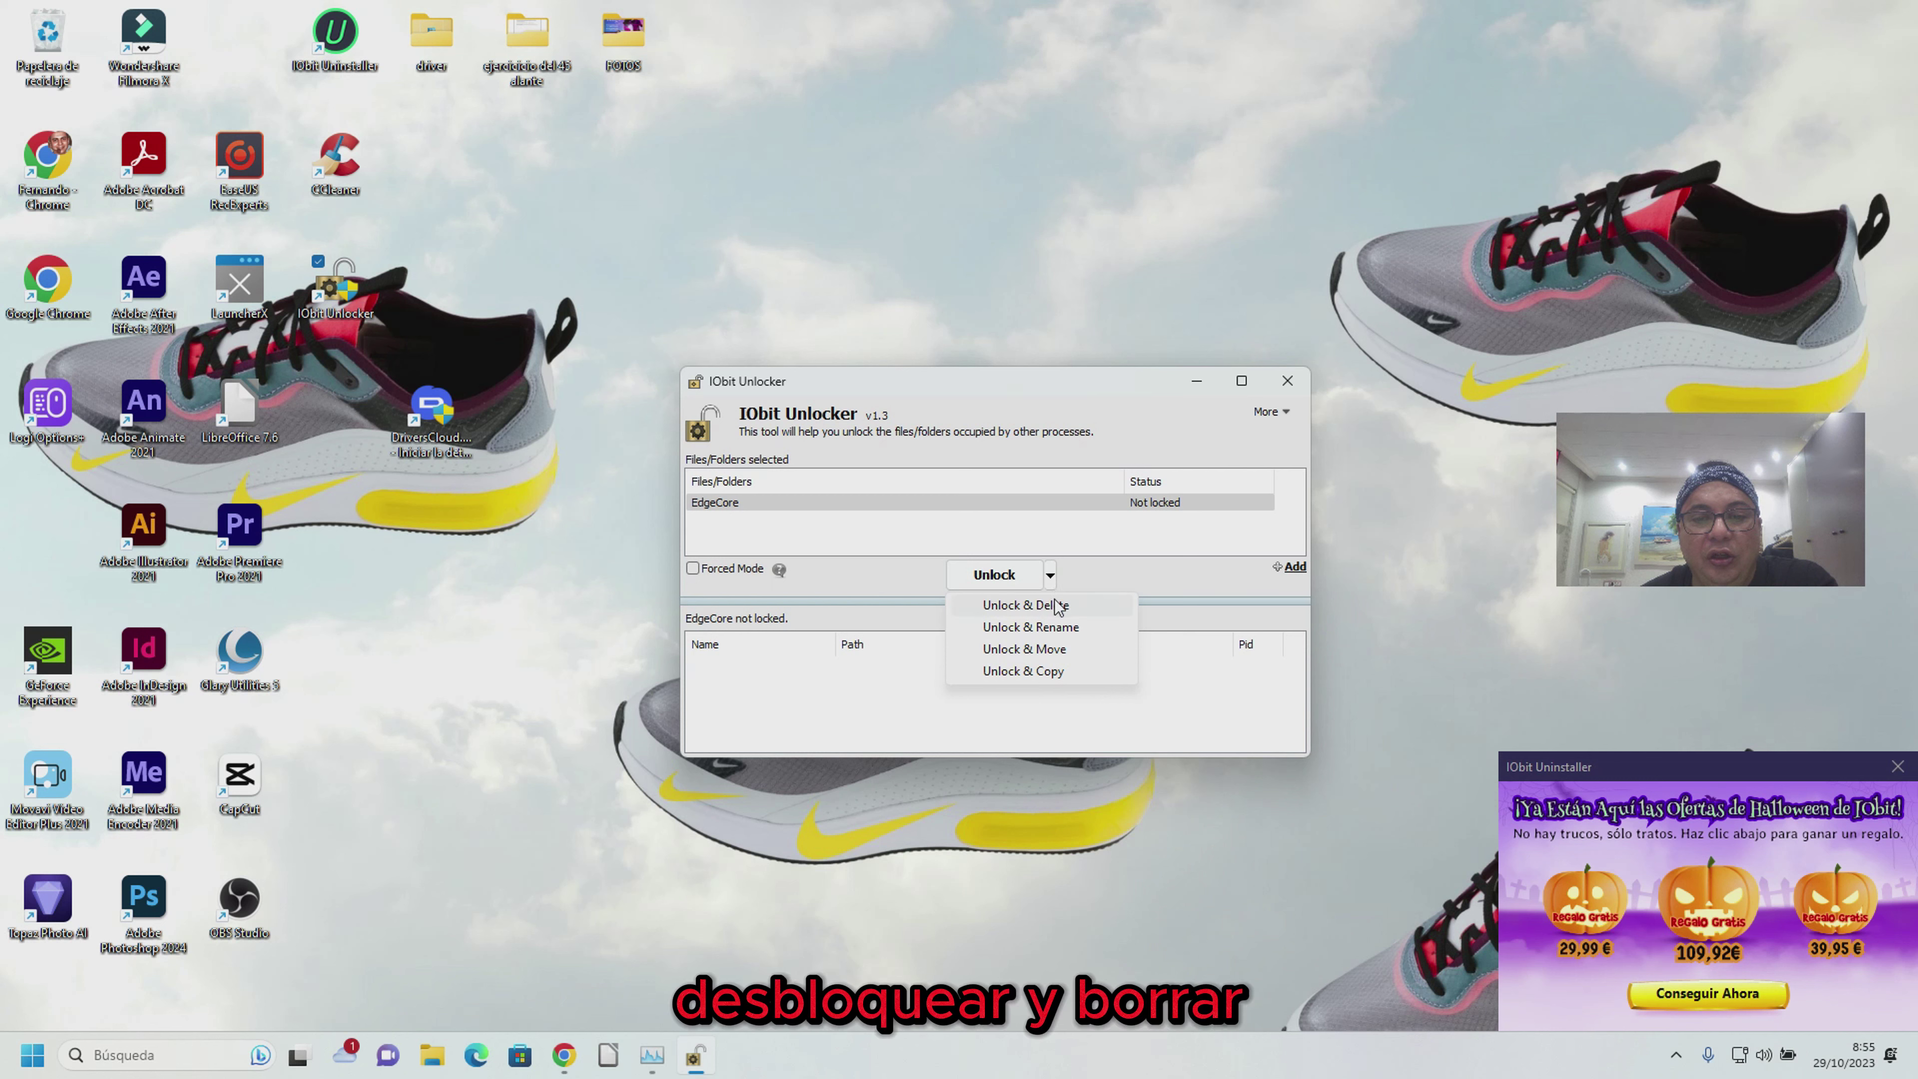
{"action": "left_click", "coordinate": [1027, 605]}
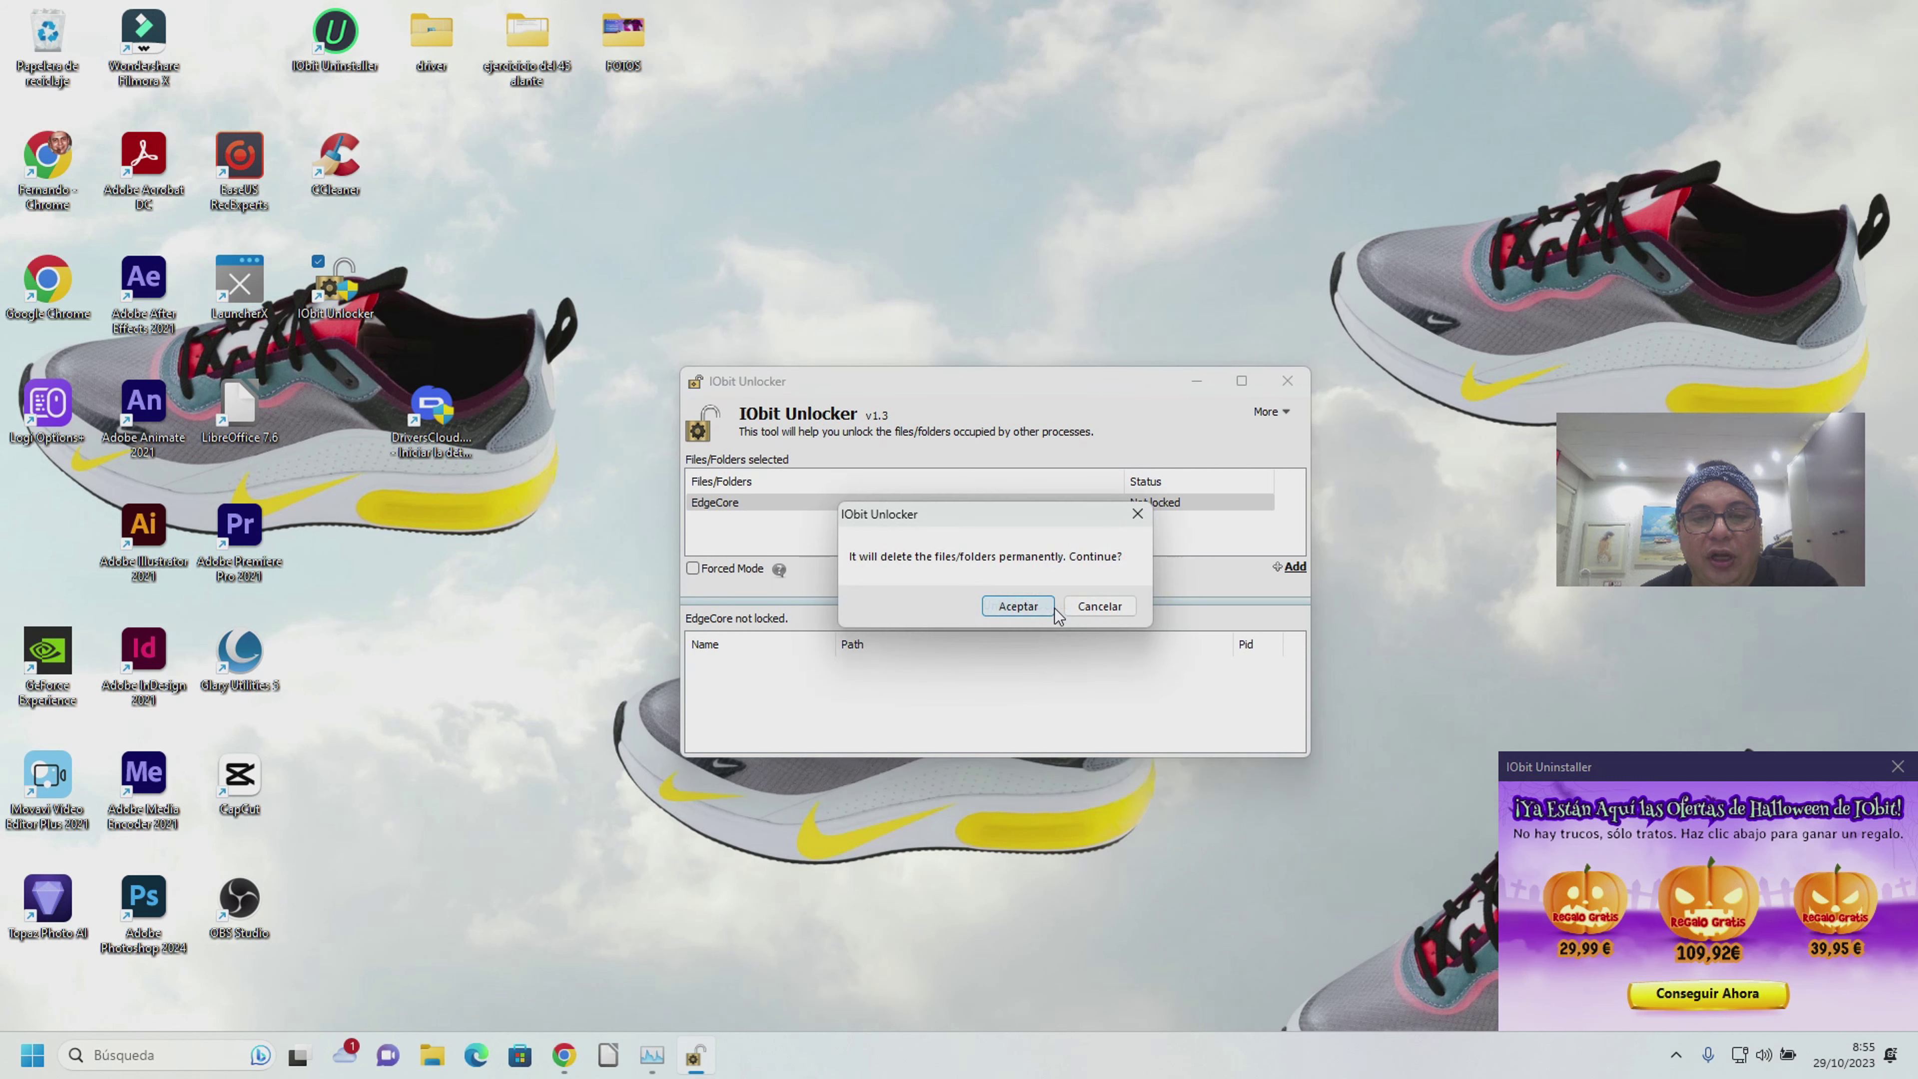
{"action": "left_click", "coordinate": [1019, 608]}
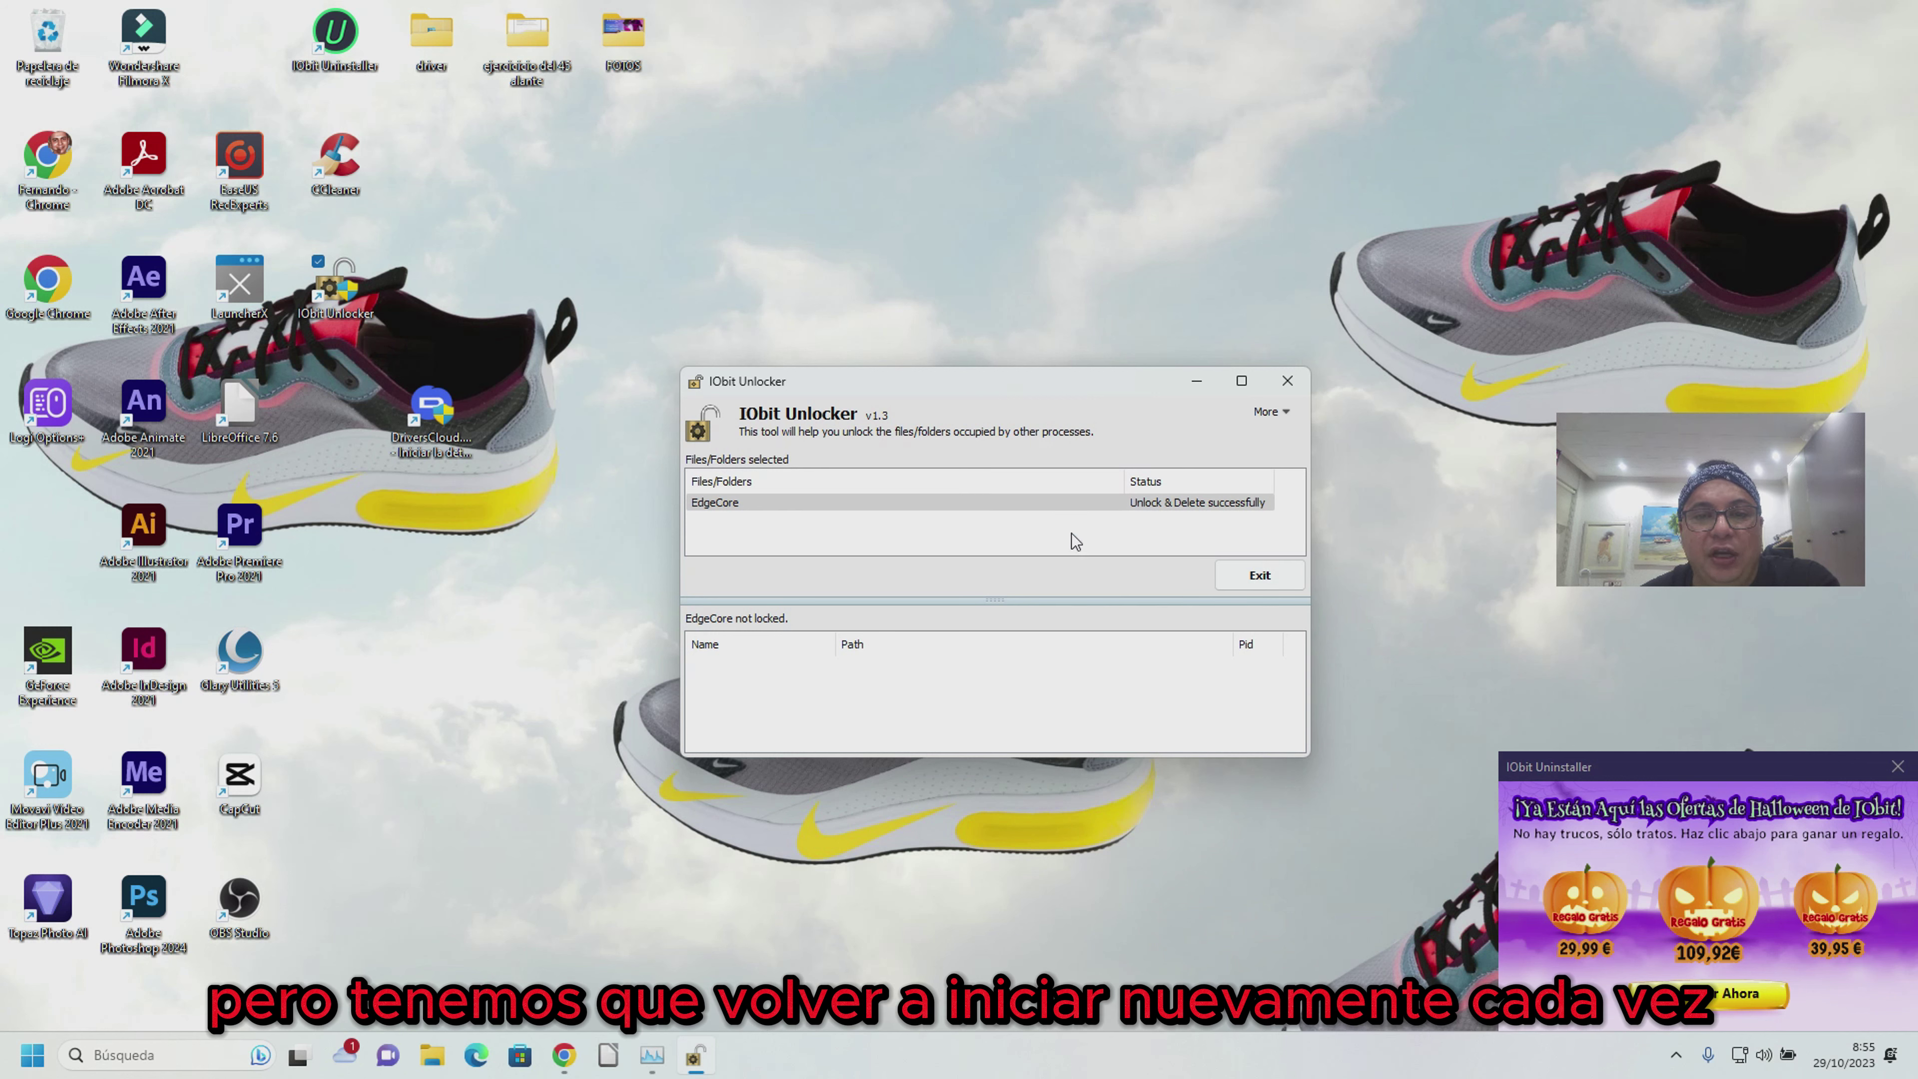
{"action": "left_click", "coordinate": [1287, 380]}
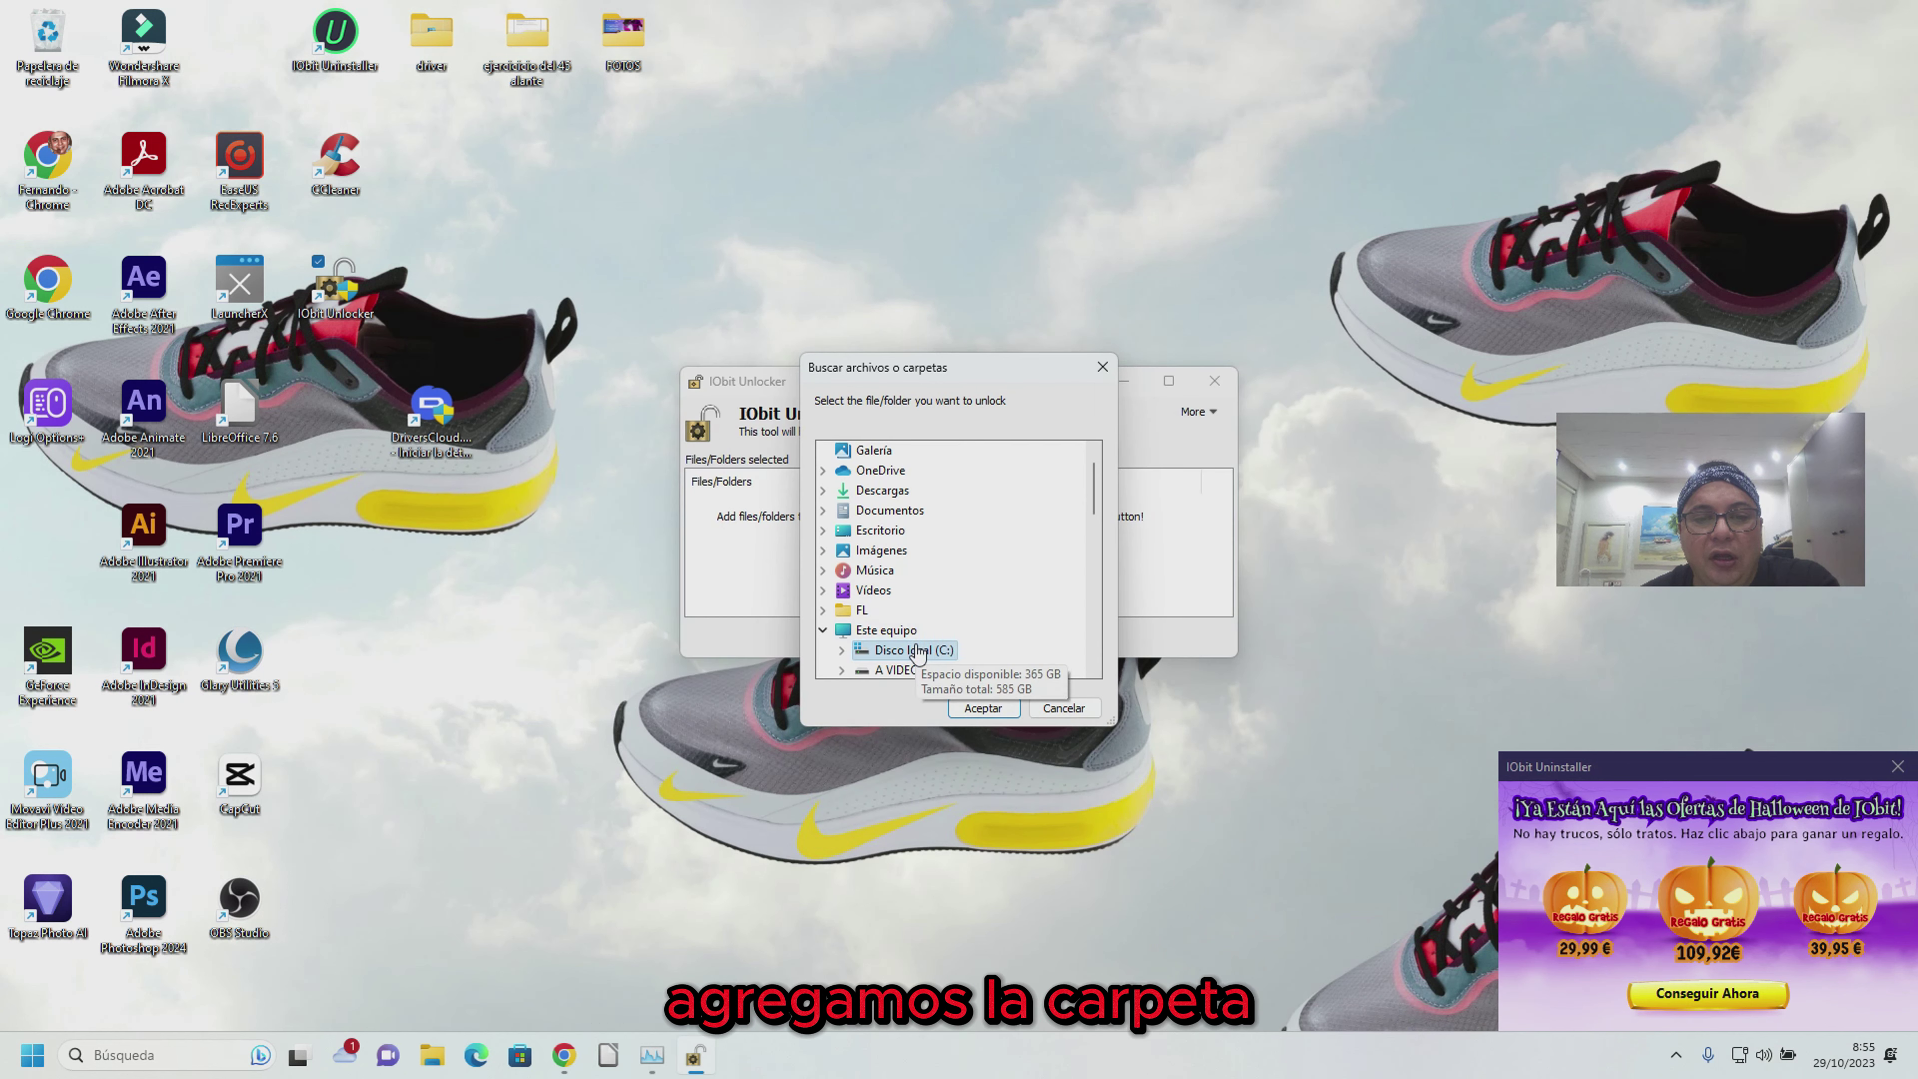
Add the EdgeWebView subfolder of Archivos de programa (x86)\Microsoft on Disco local (C:) to the unlock list
{"action": "double_click", "coordinate": [906, 650]}
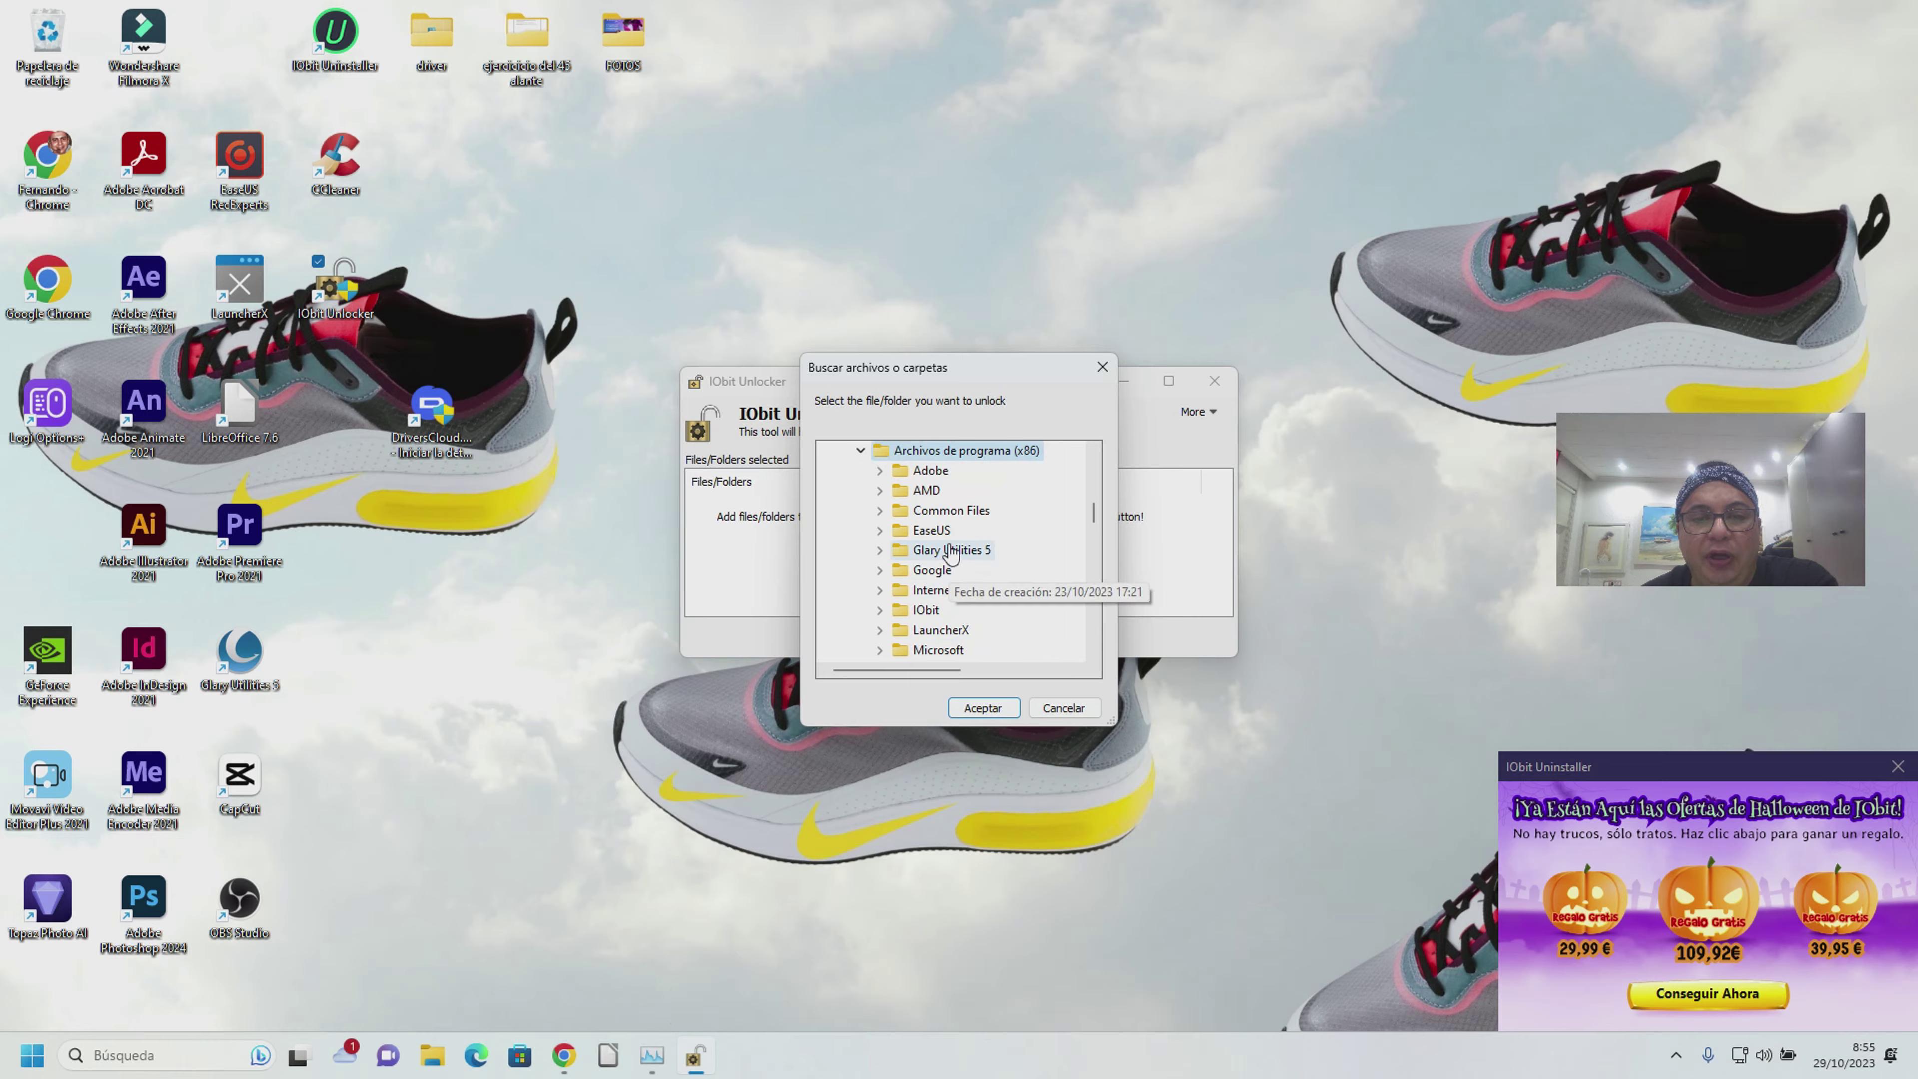
{"action": "double_click", "coordinate": [939, 650]}
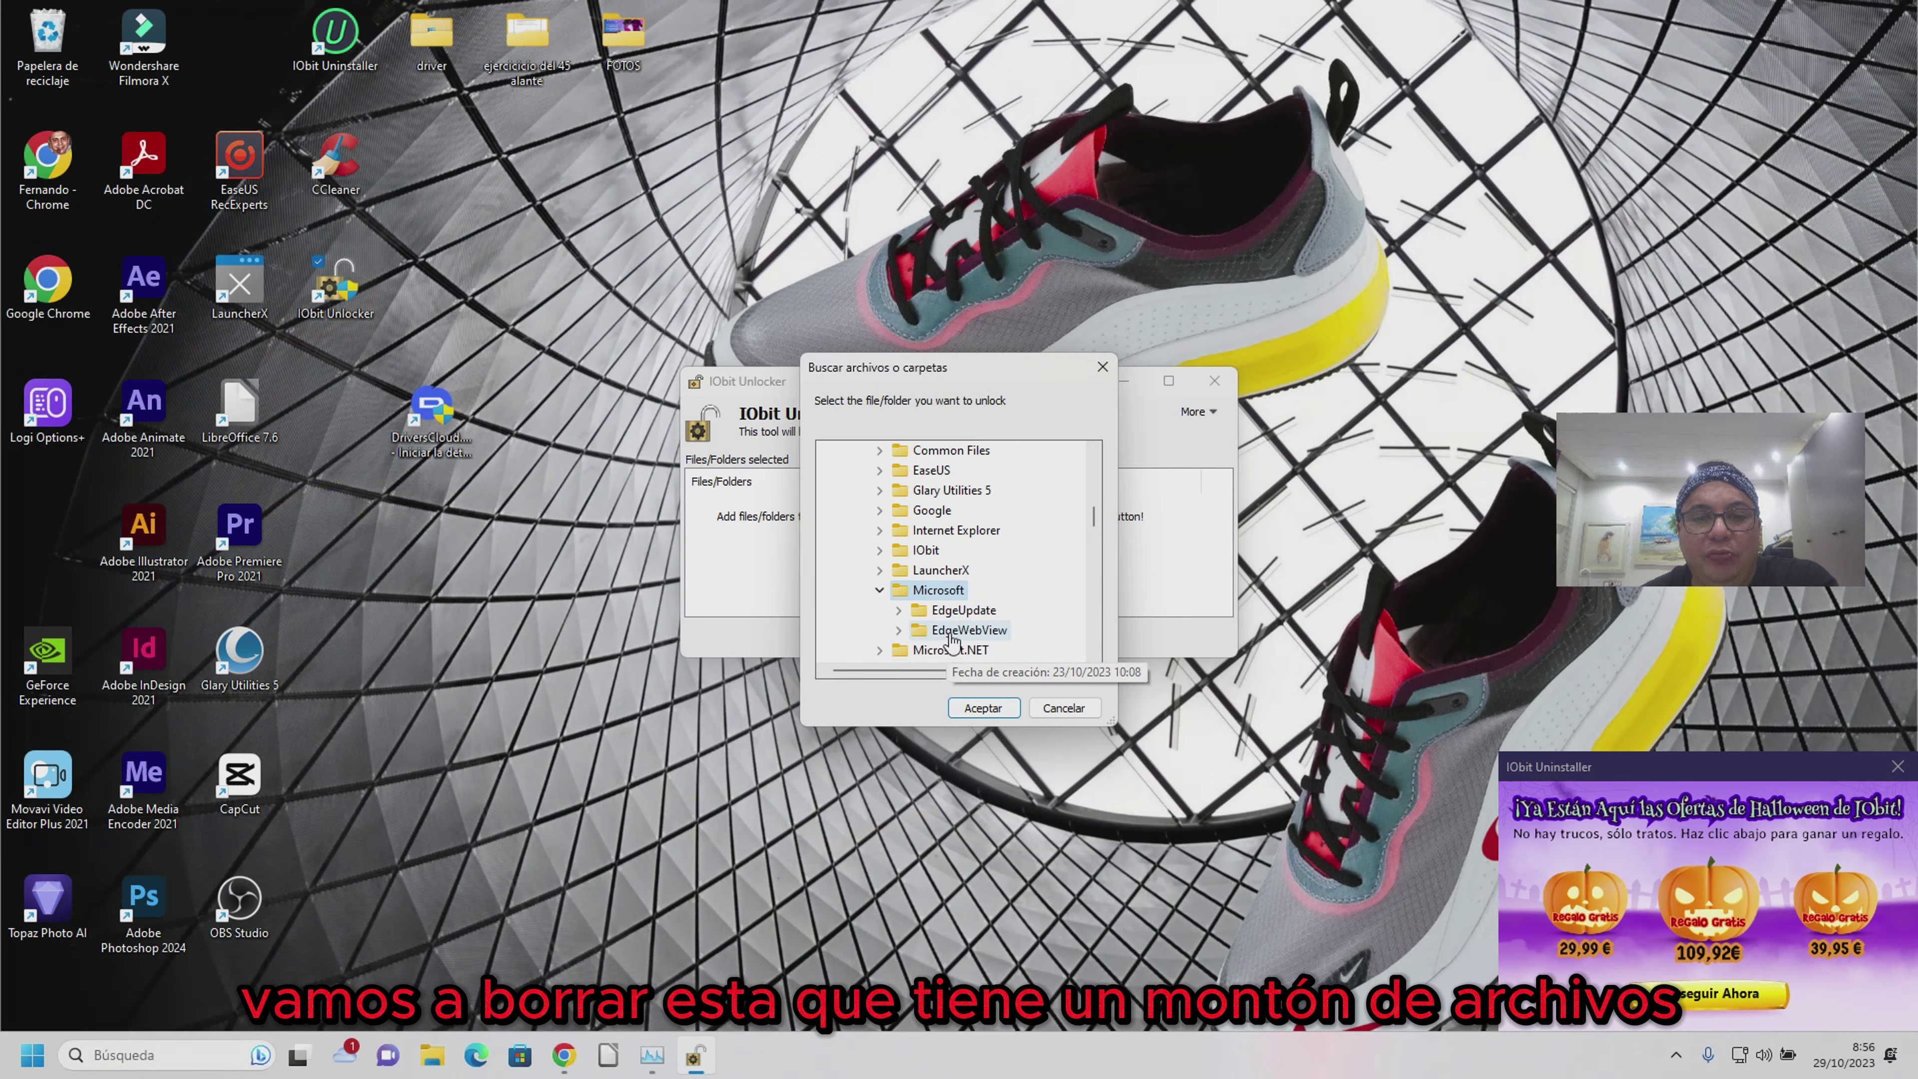
{"action": "double_click", "coordinate": [950, 634]}
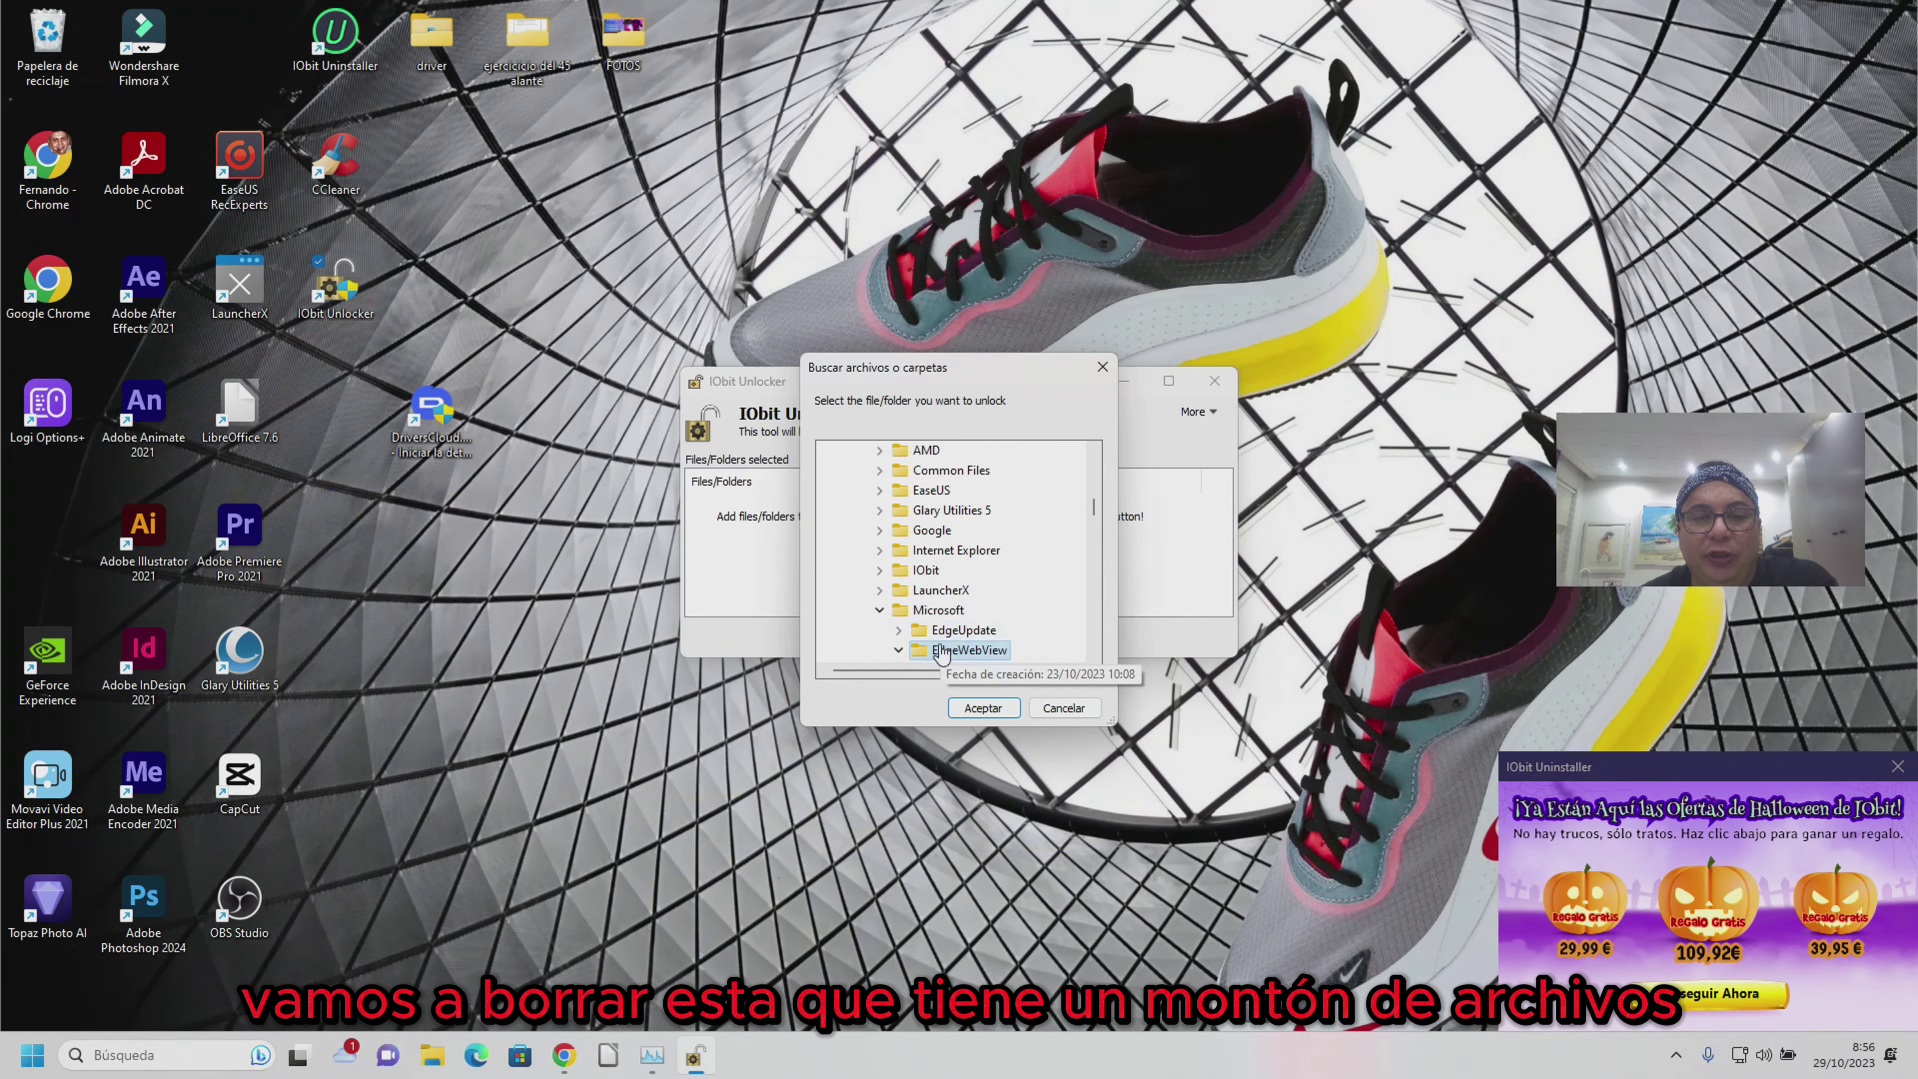
{"action": "left_click", "coordinate": [981, 708]}
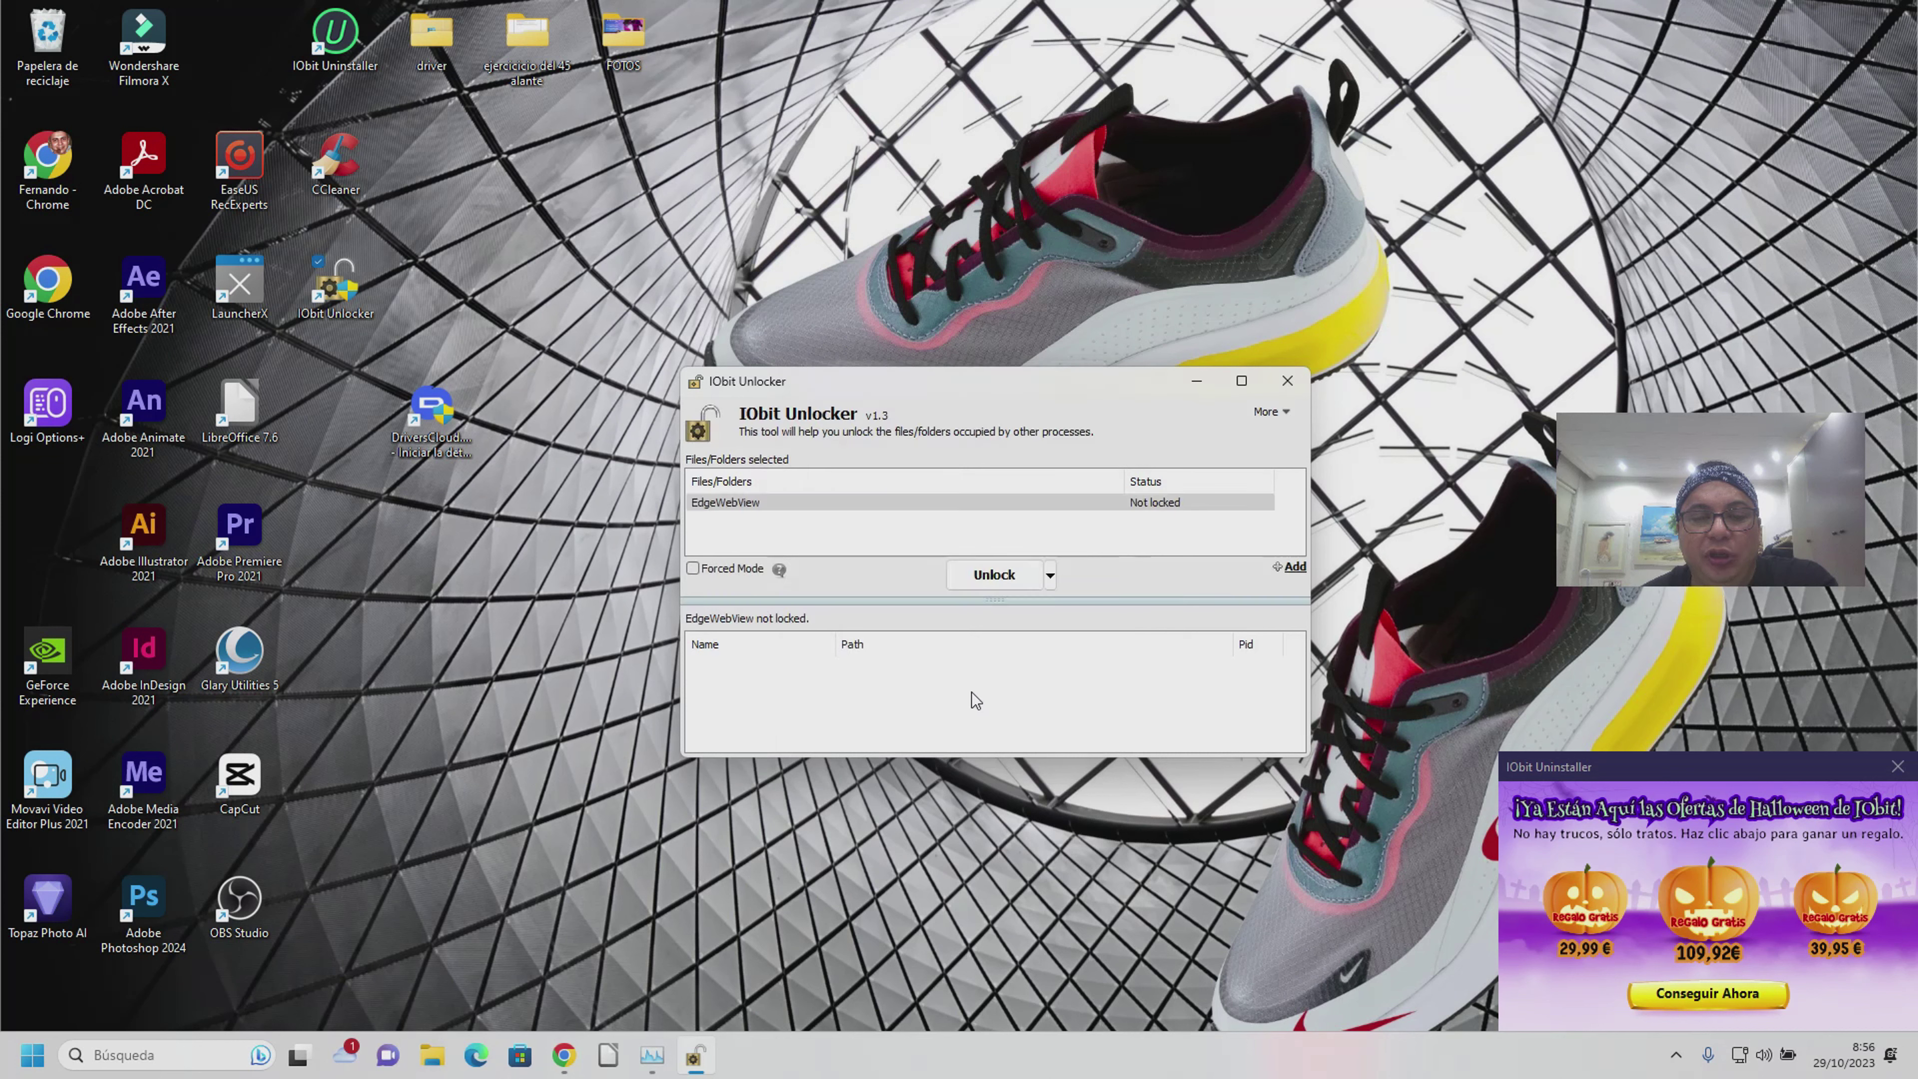
Unlock and permanently delete the EdgeWebView folder, and close IObit Unlocker
{"action": "left_click", "coordinate": [1049, 576]}
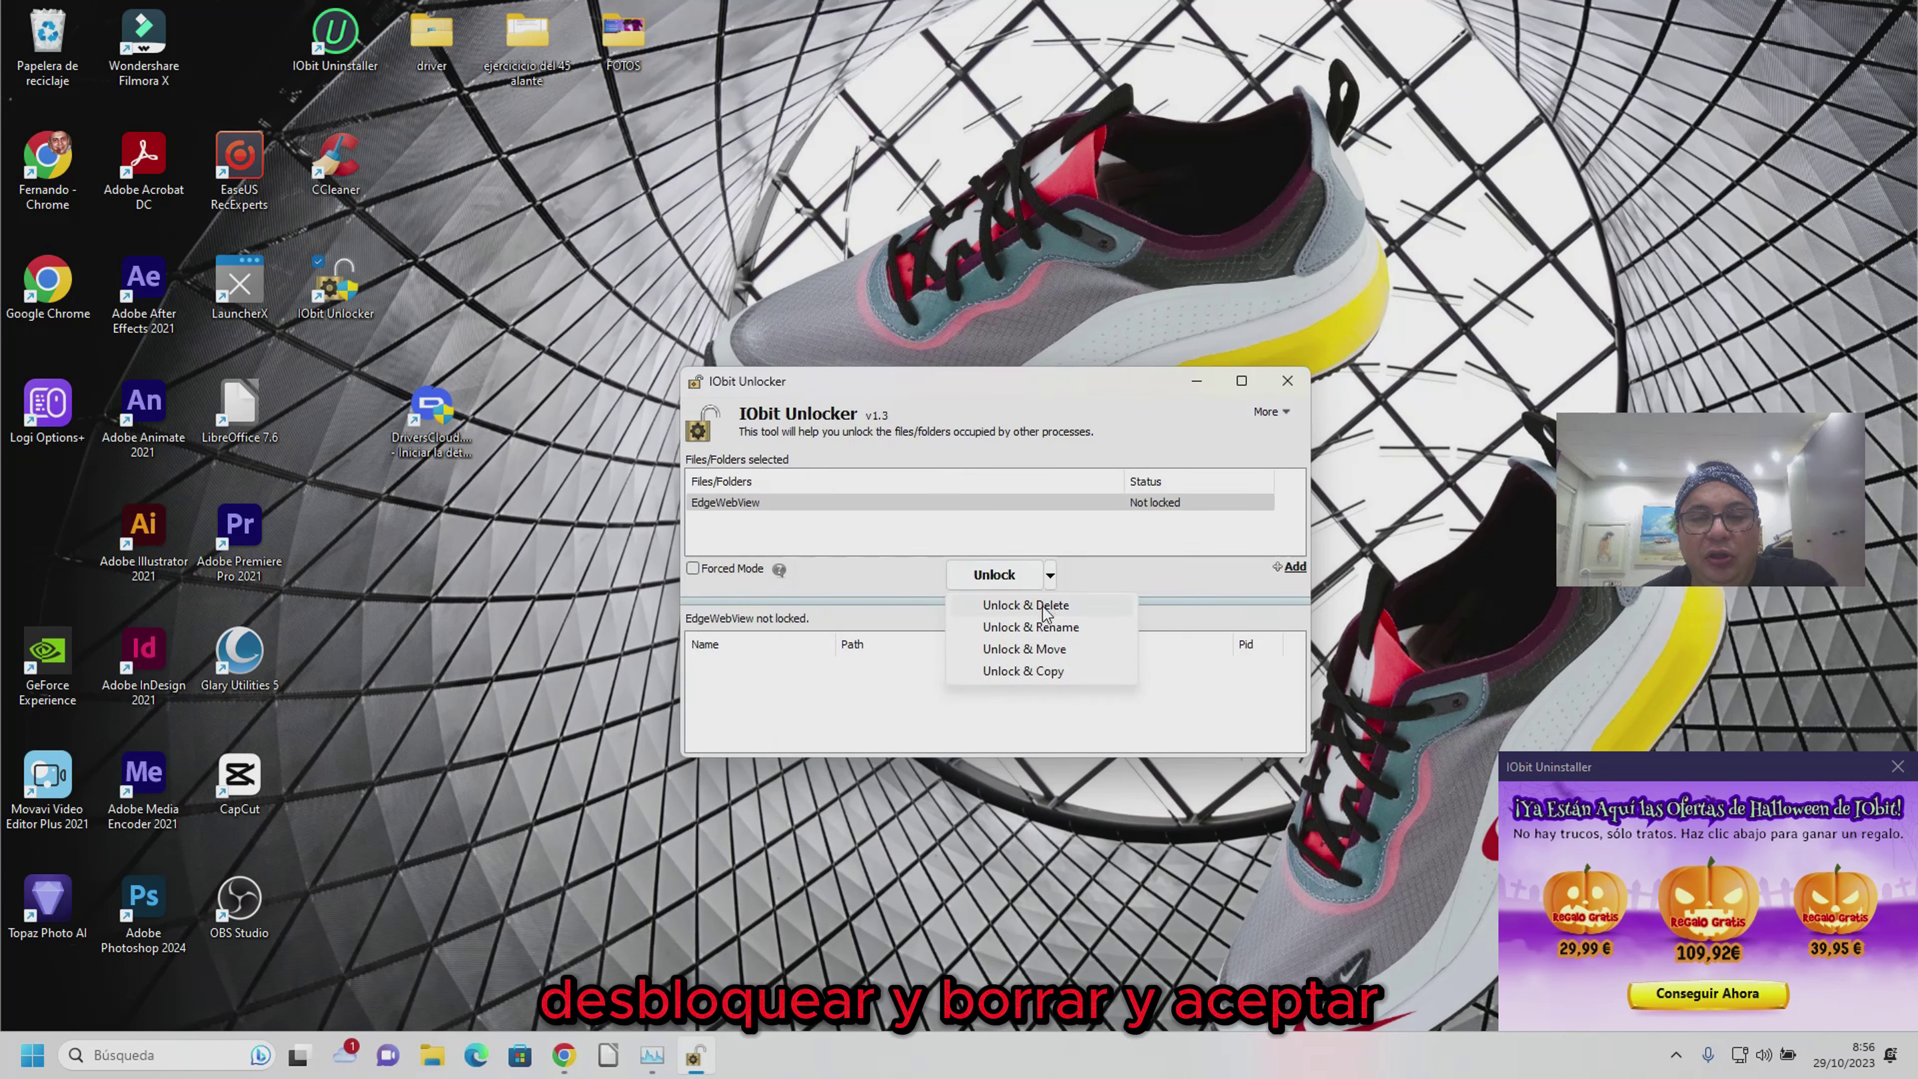
{"action": "left_click", "coordinate": [1027, 605]}
{"action": "left_click", "coordinate": [1031, 616]}
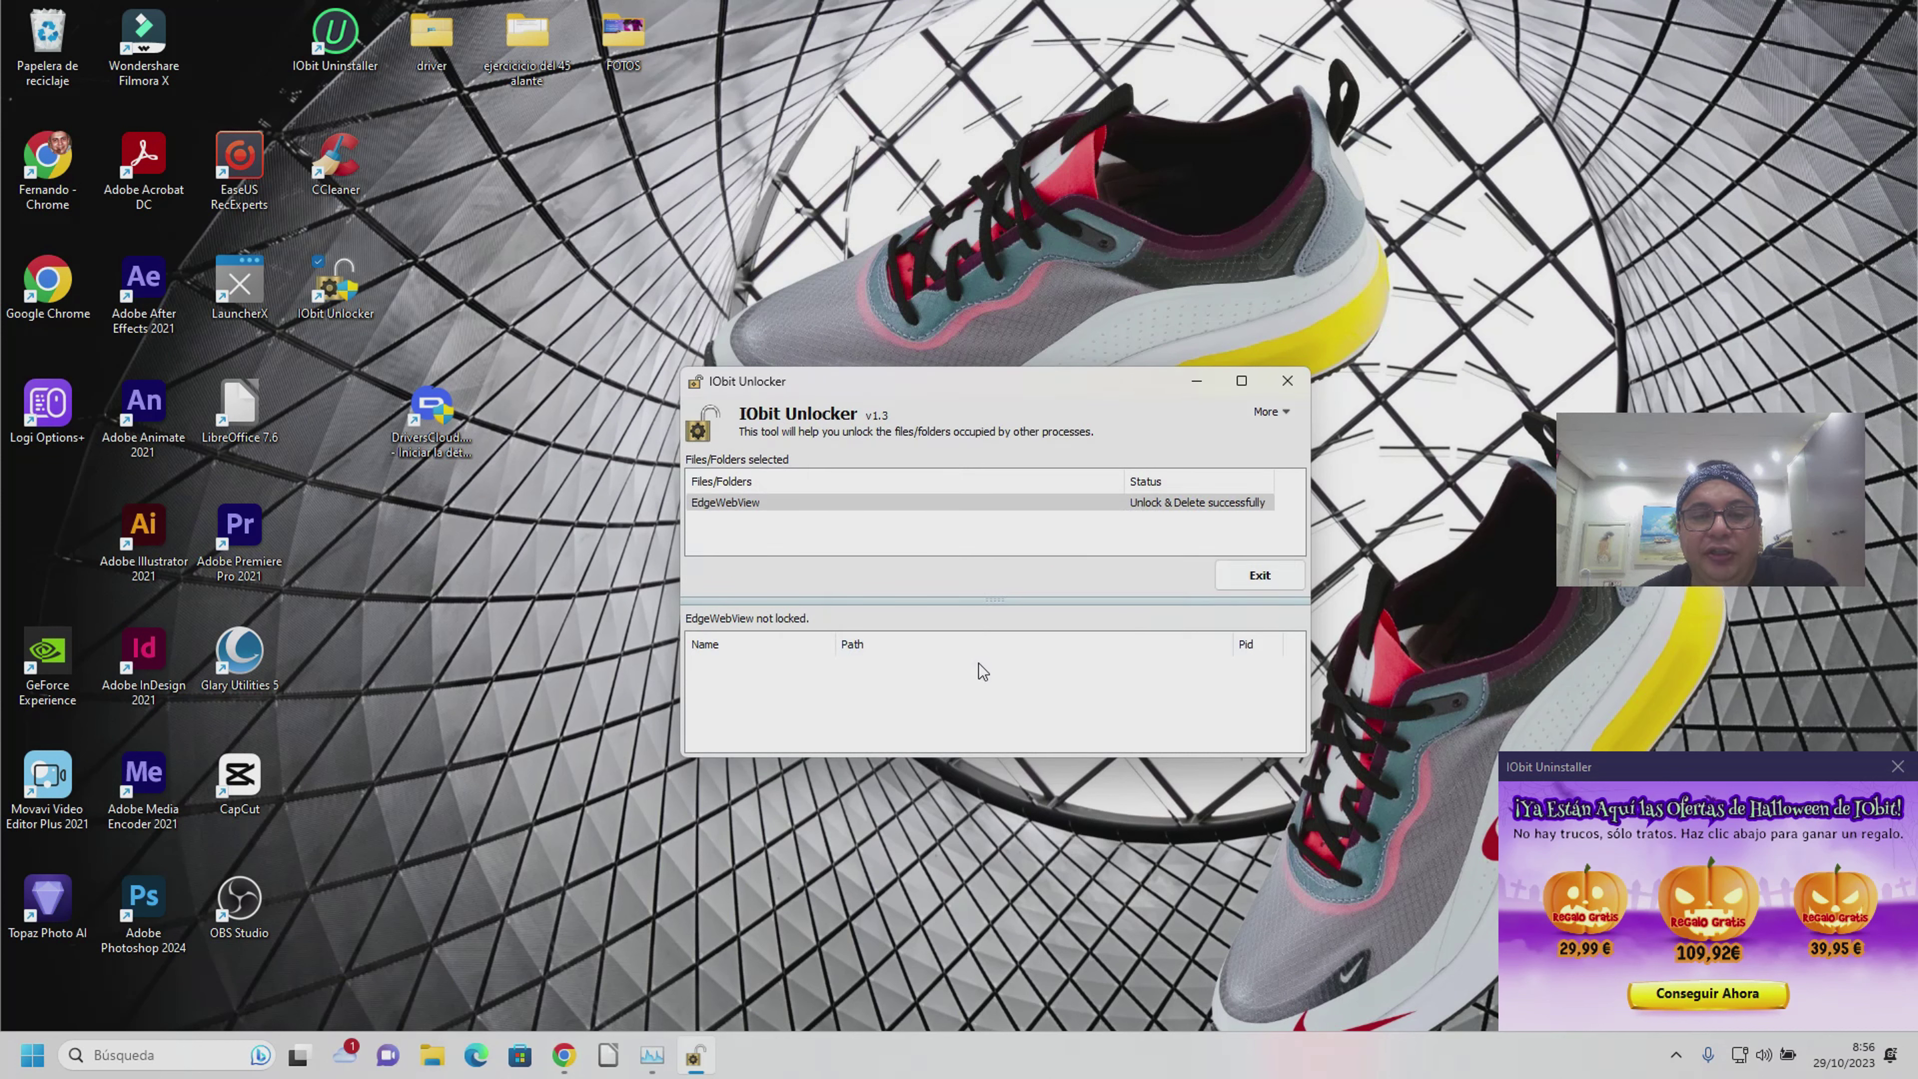
{"action": "left_click", "coordinate": [1288, 380]}
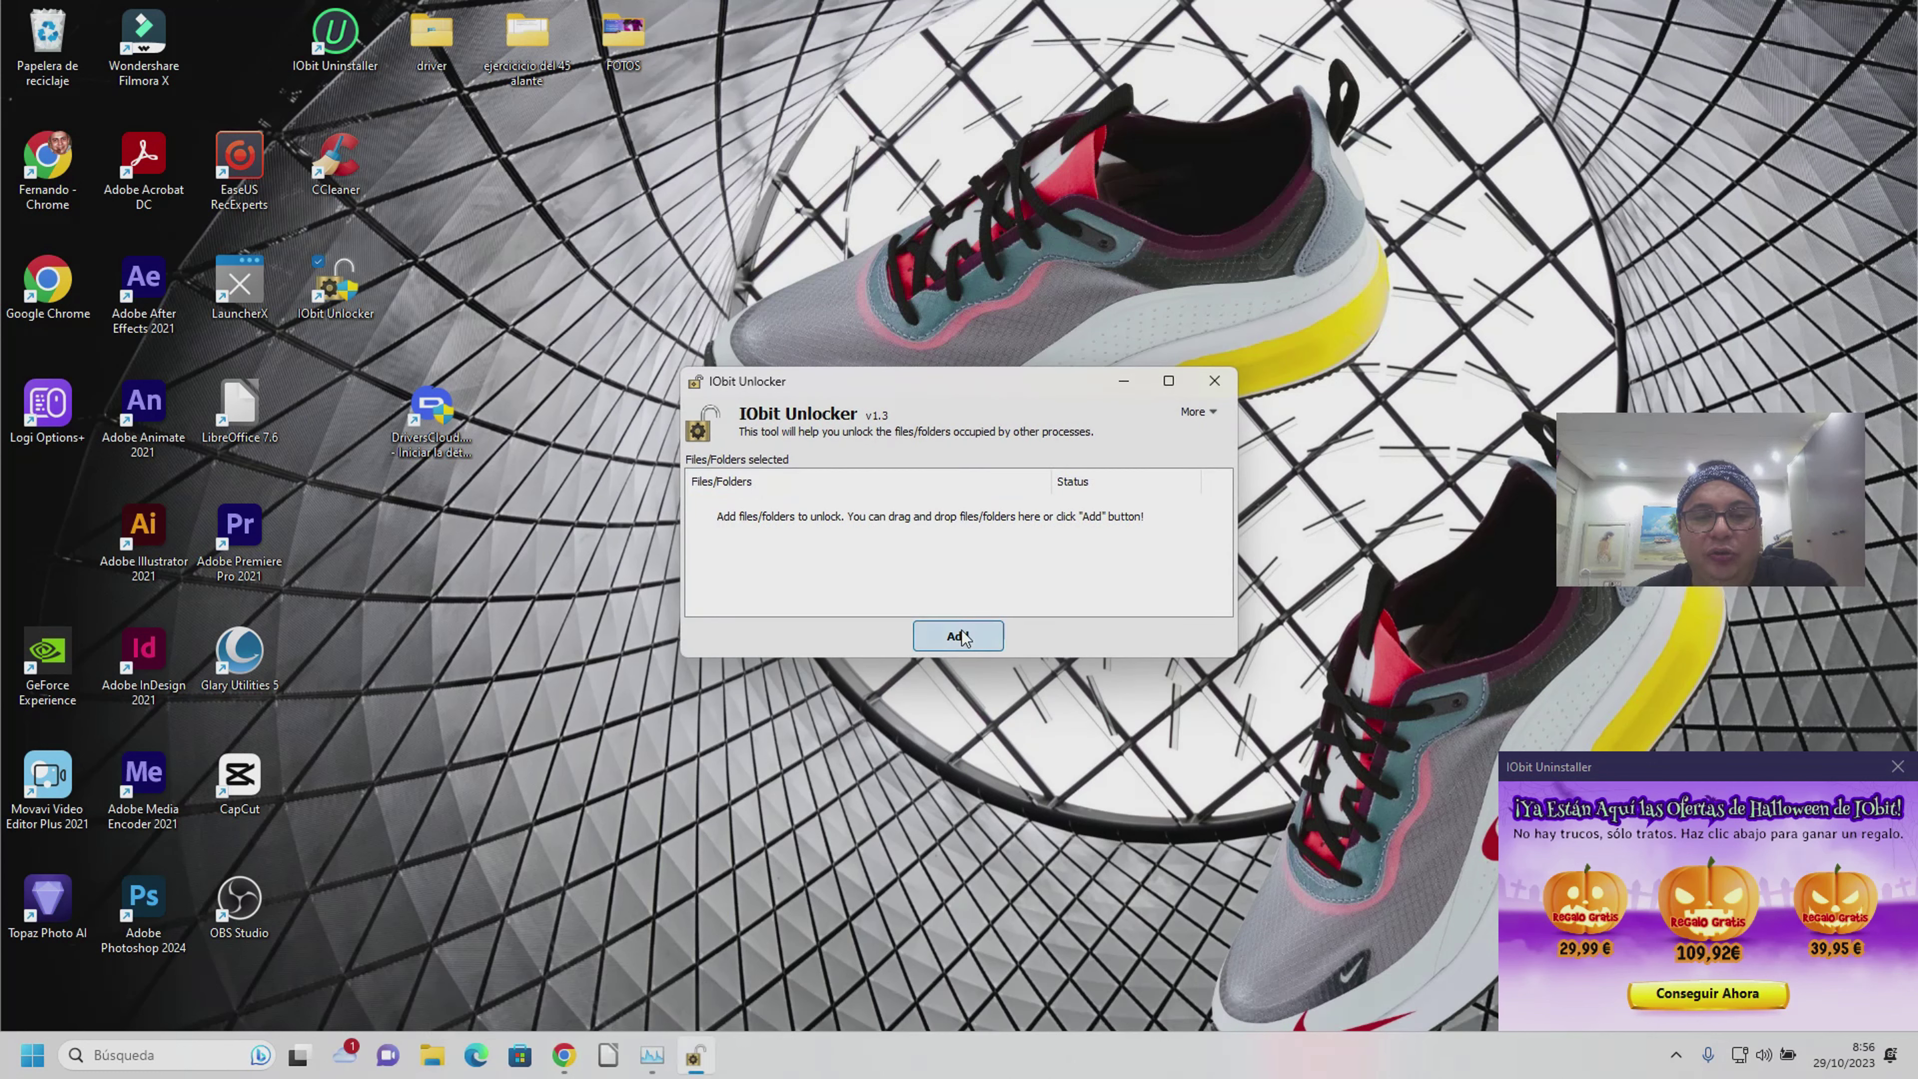
Add the EdgeUpdate subfolder of Archivos de programa (x86)\Microsoft on Disco local (C:) to the unlock list
{"action": "left_click", "coordinate": [959, 635]}
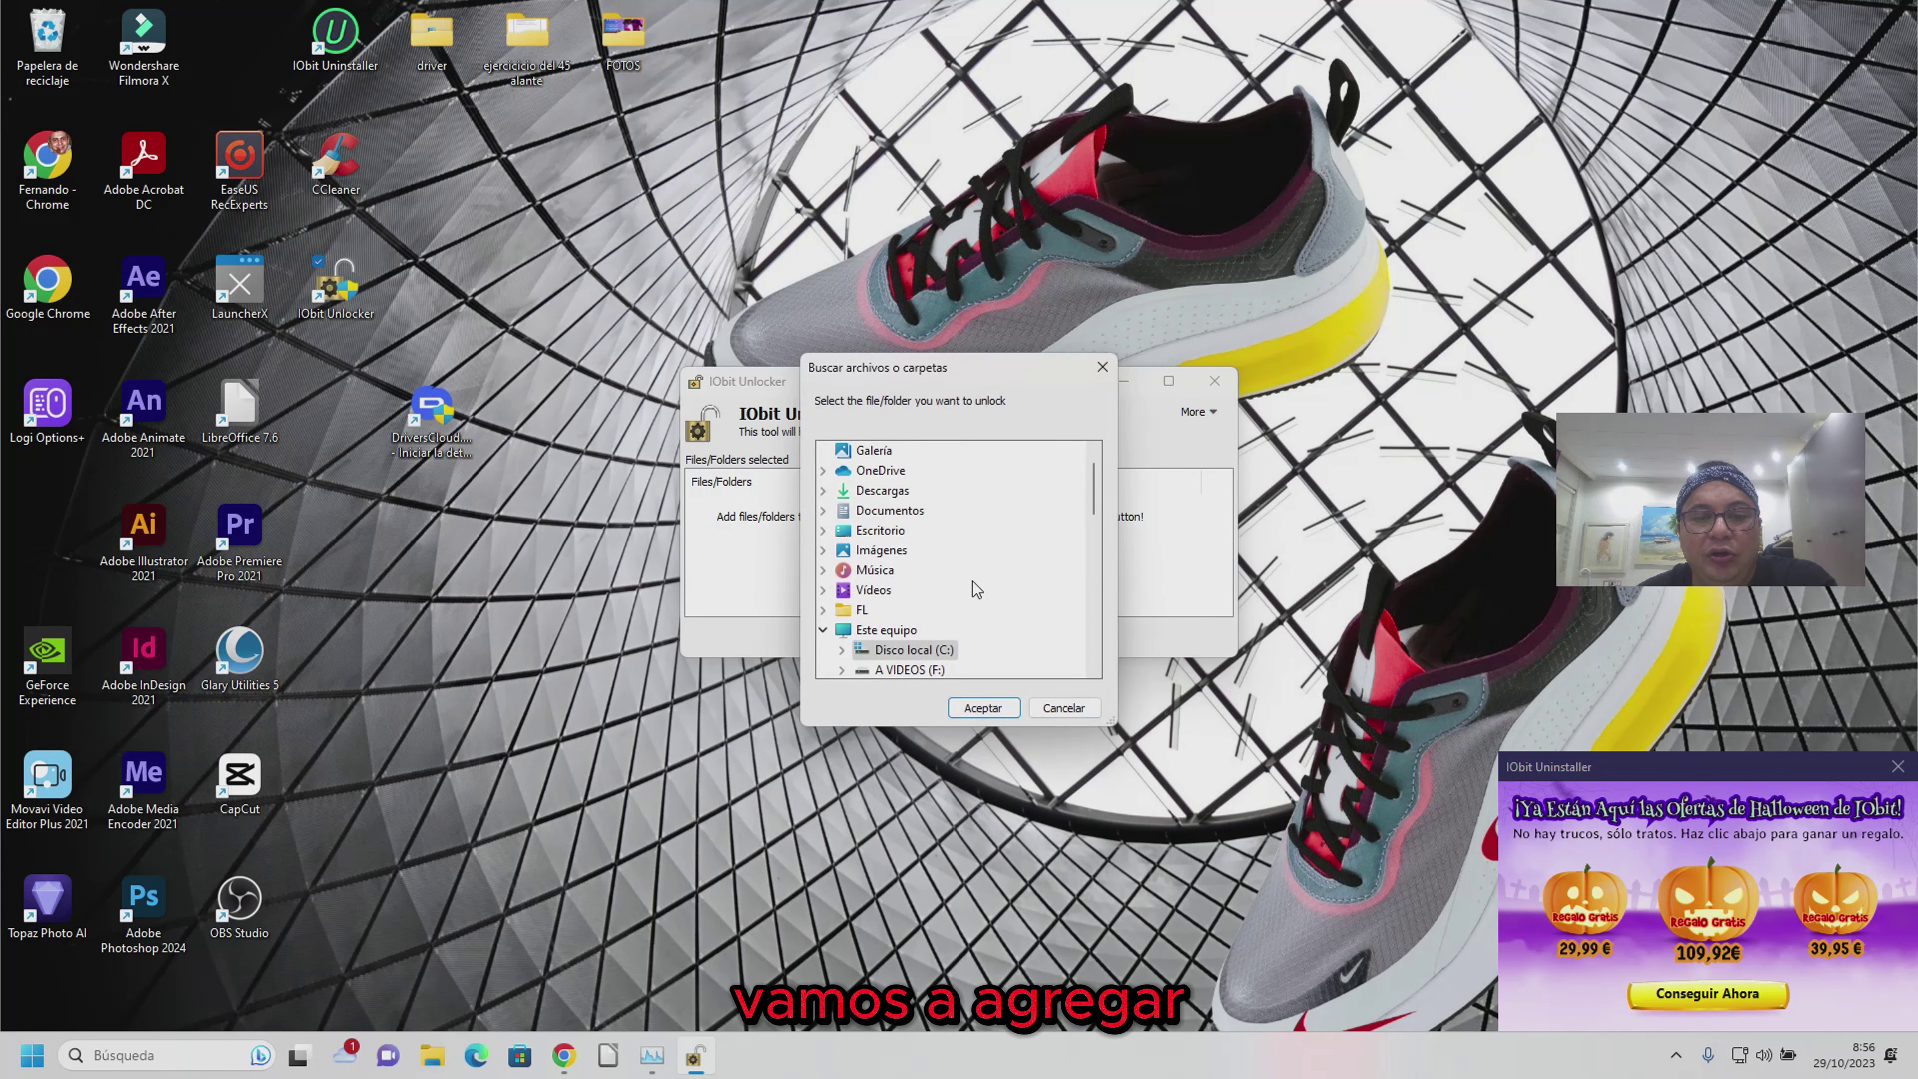
{"action": "scroll", "coordinate": [970, 592], "scroll_direction": "down", "scroll_amount": 1}
{"action": "left_click", "coordinate": [946, 592]}
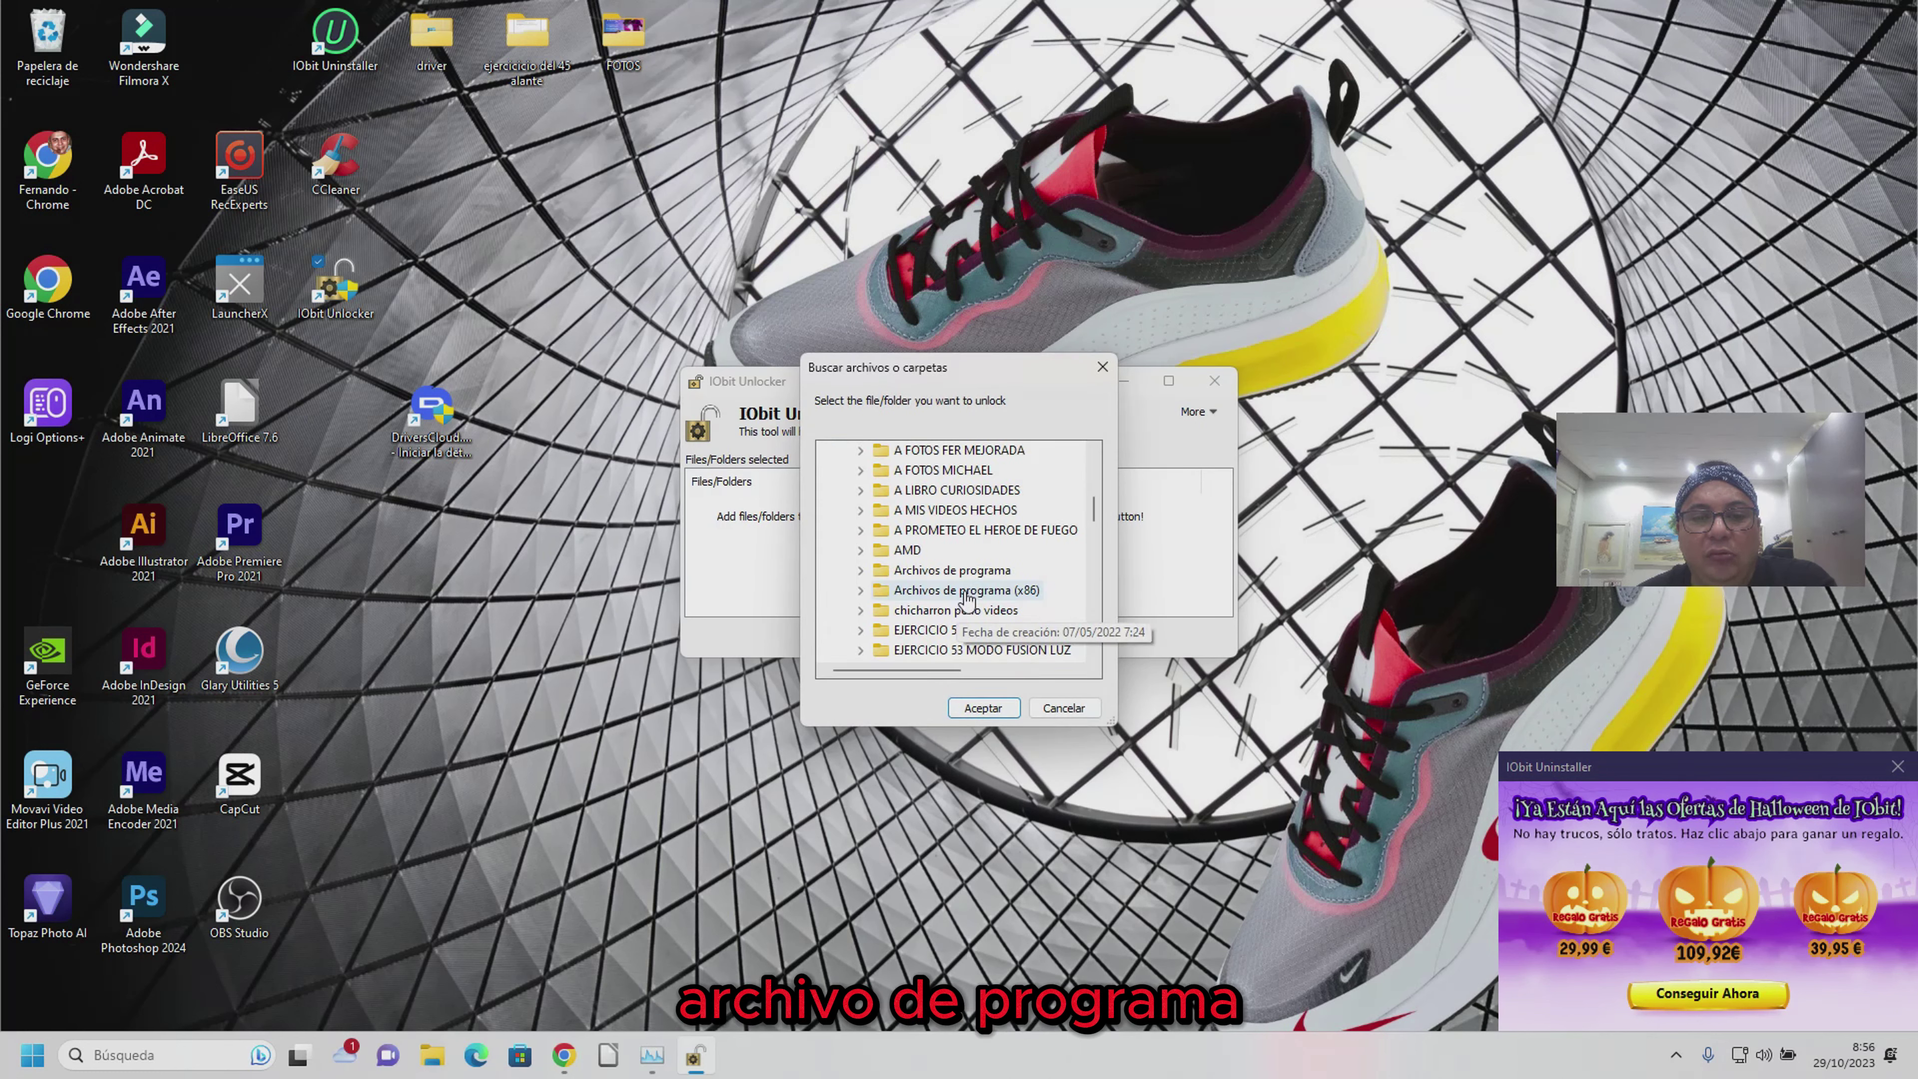
{"action": "left_click", "coordinate": [965, 593]}
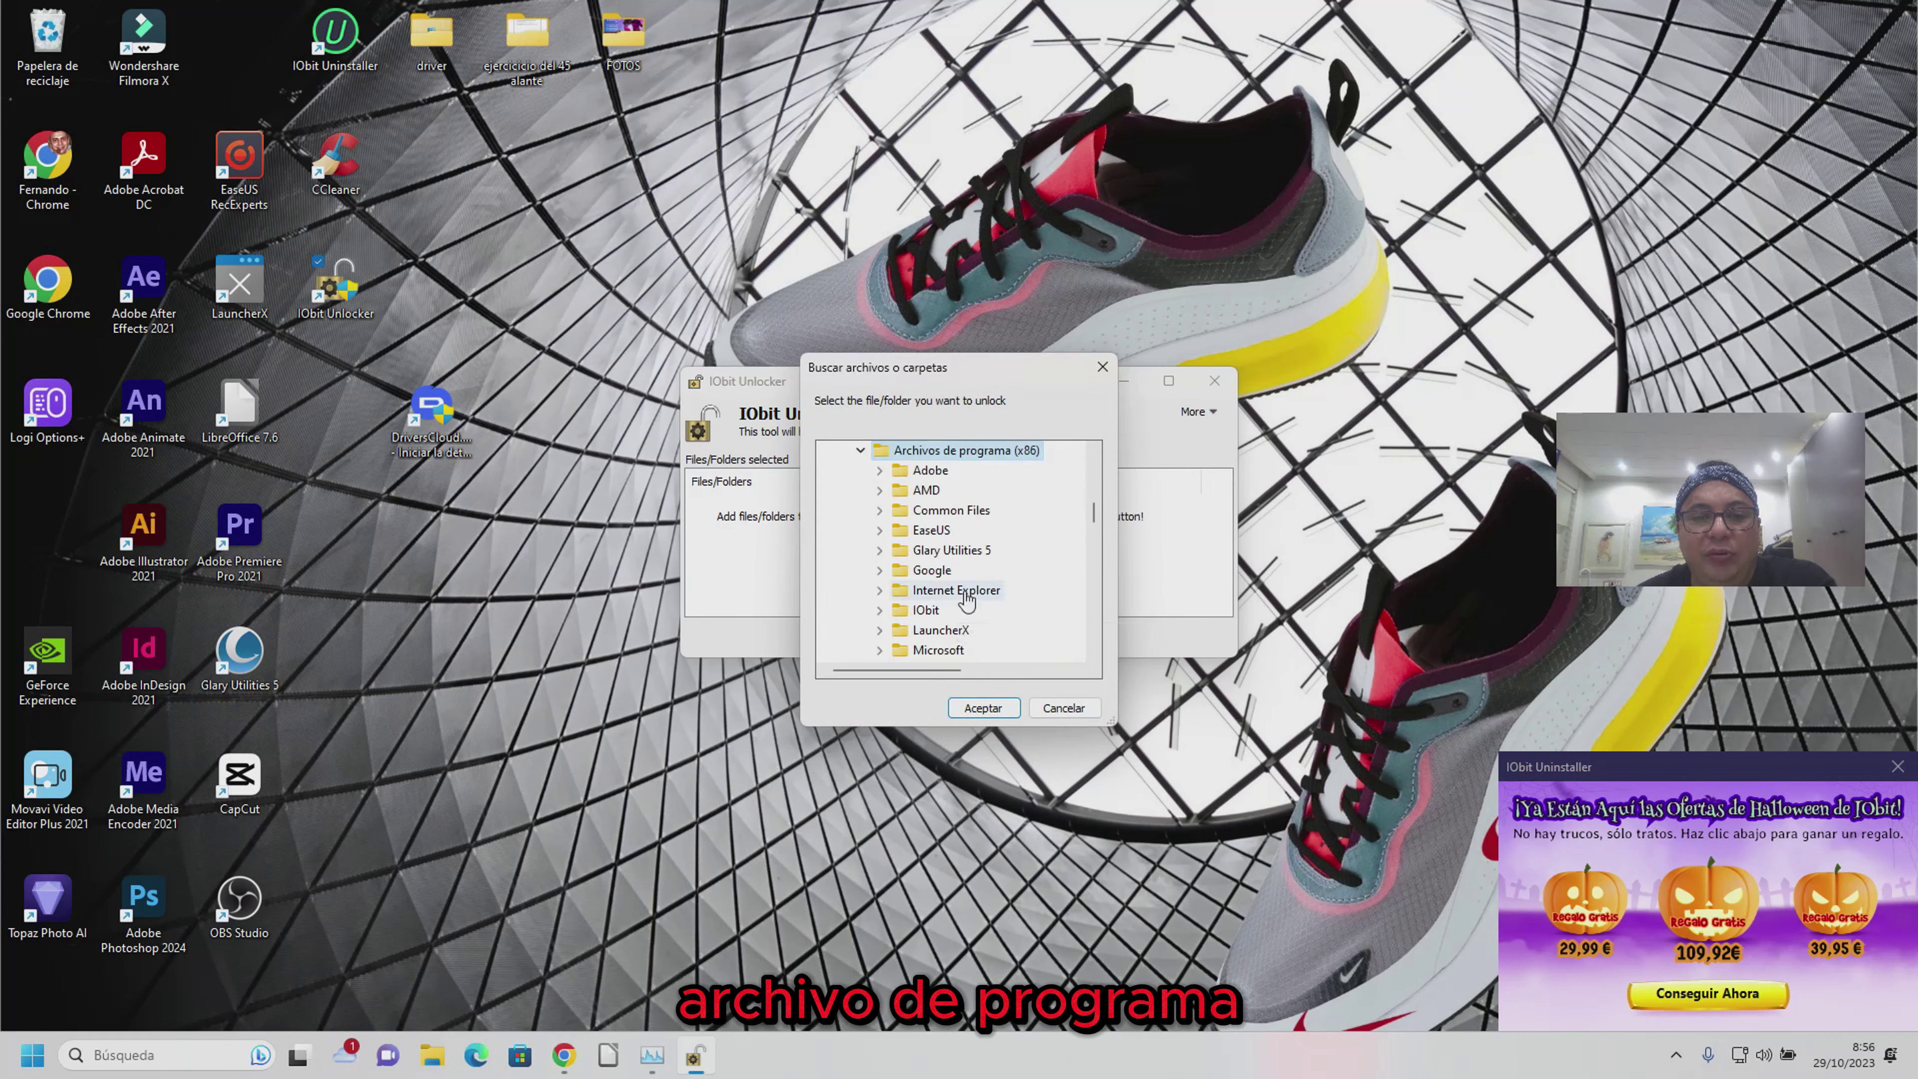
{"action": "left_click", "coordinate": [938, 650]}
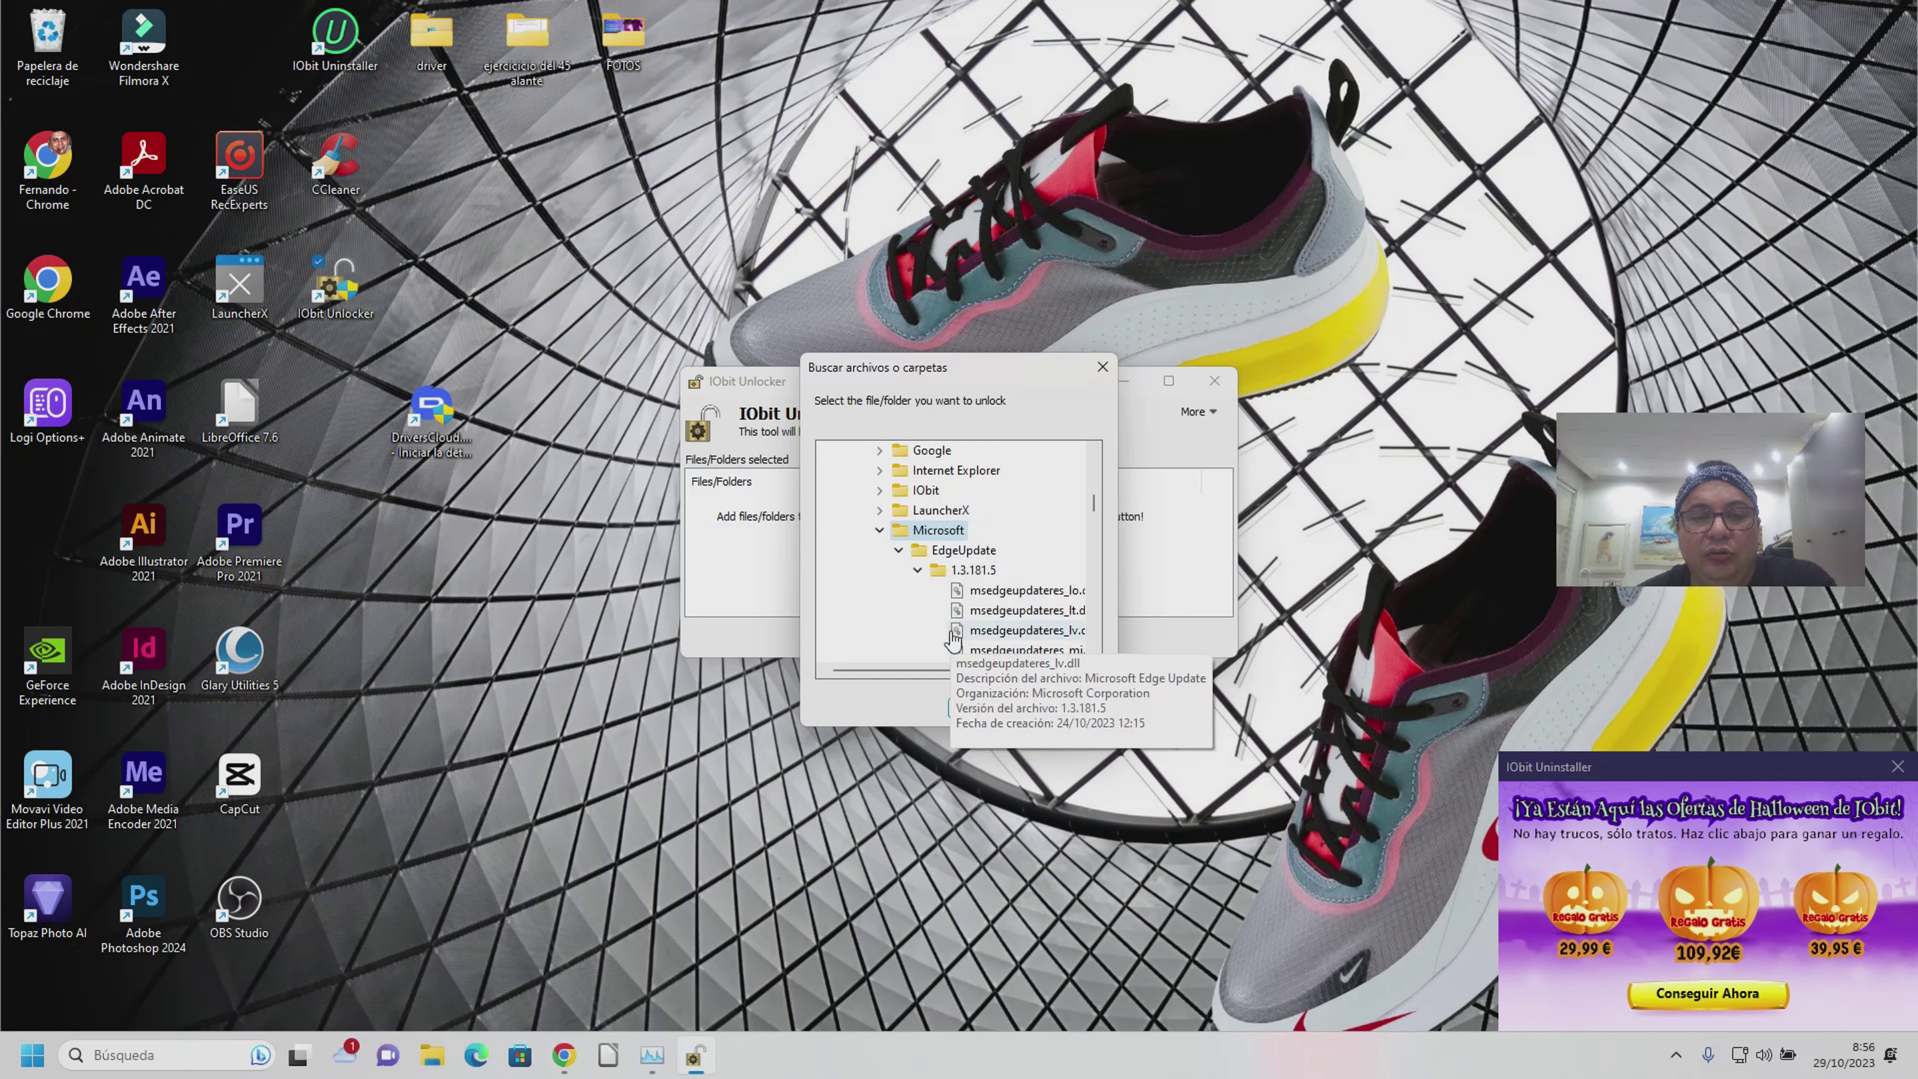
{"action": "left_click", "coordinate": [973, 552]}
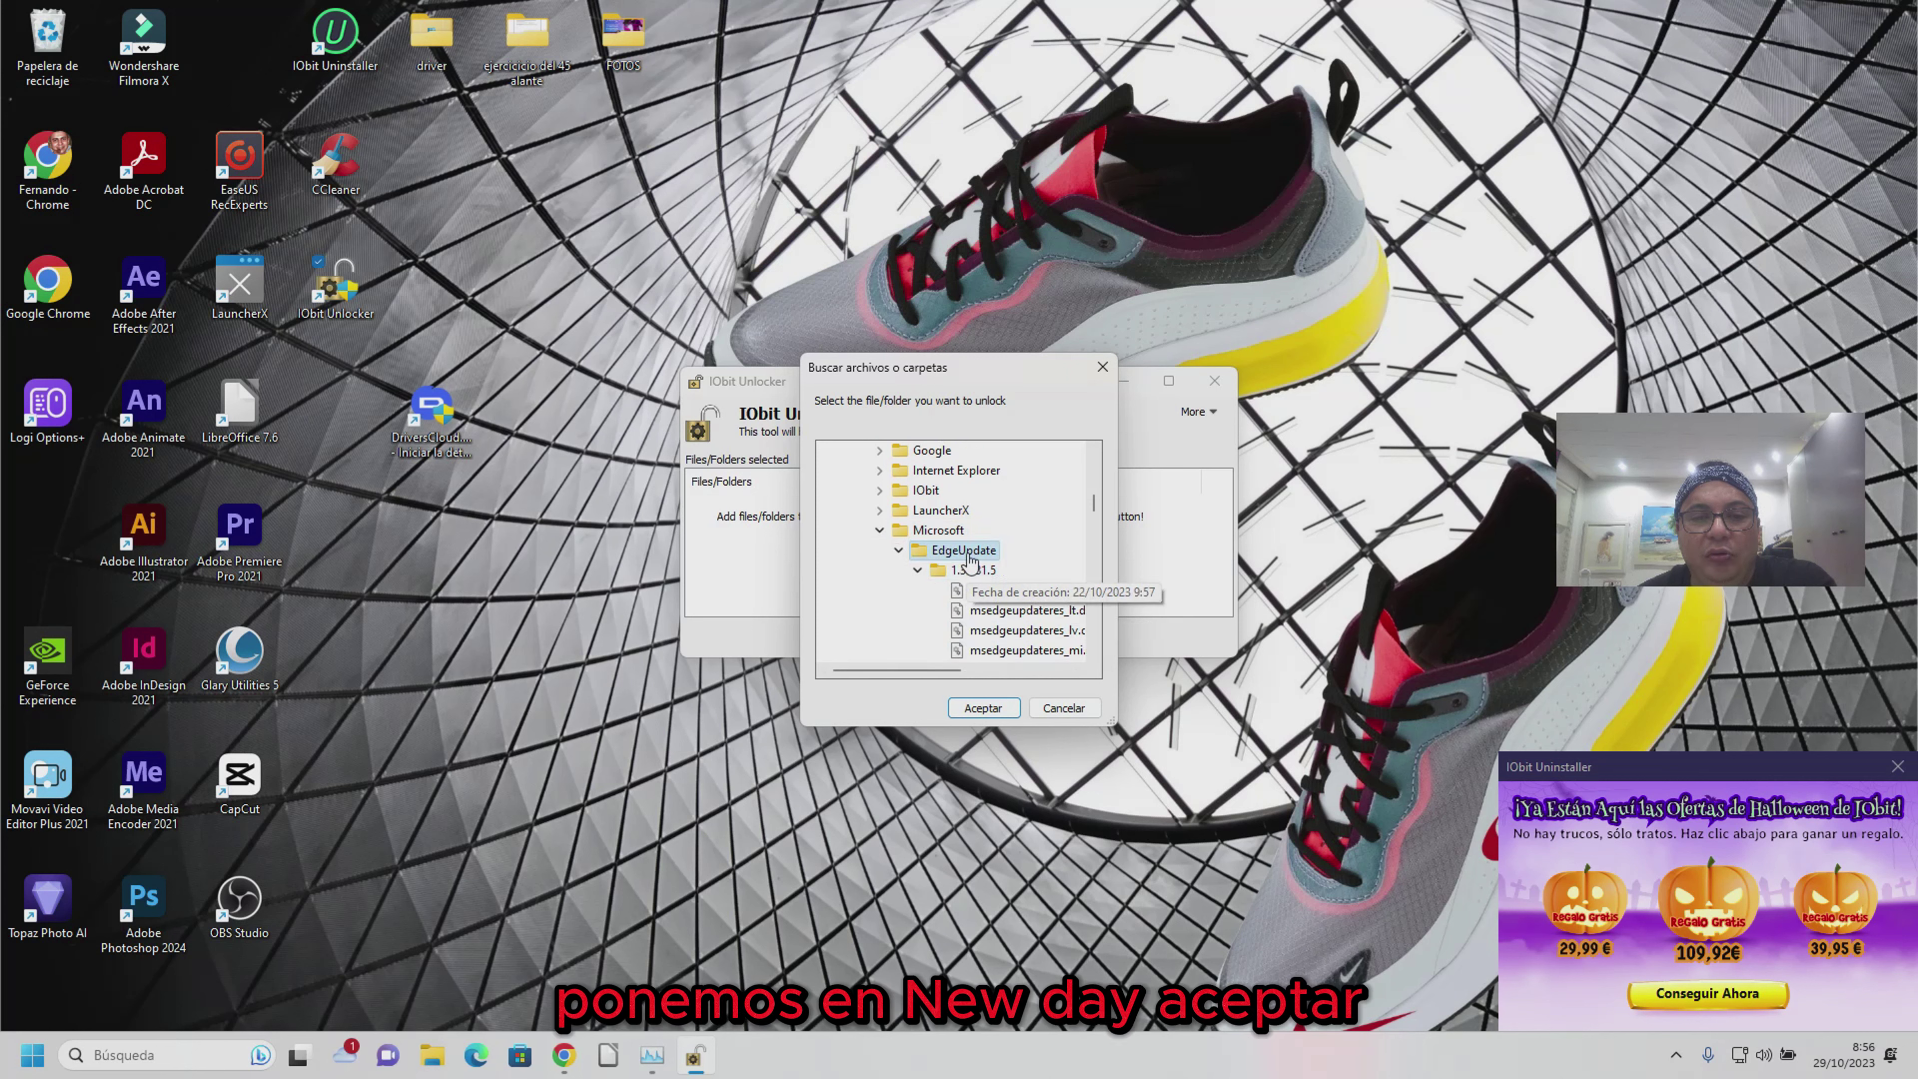
{"action": "left_click", "coordinate": [974, 708]}
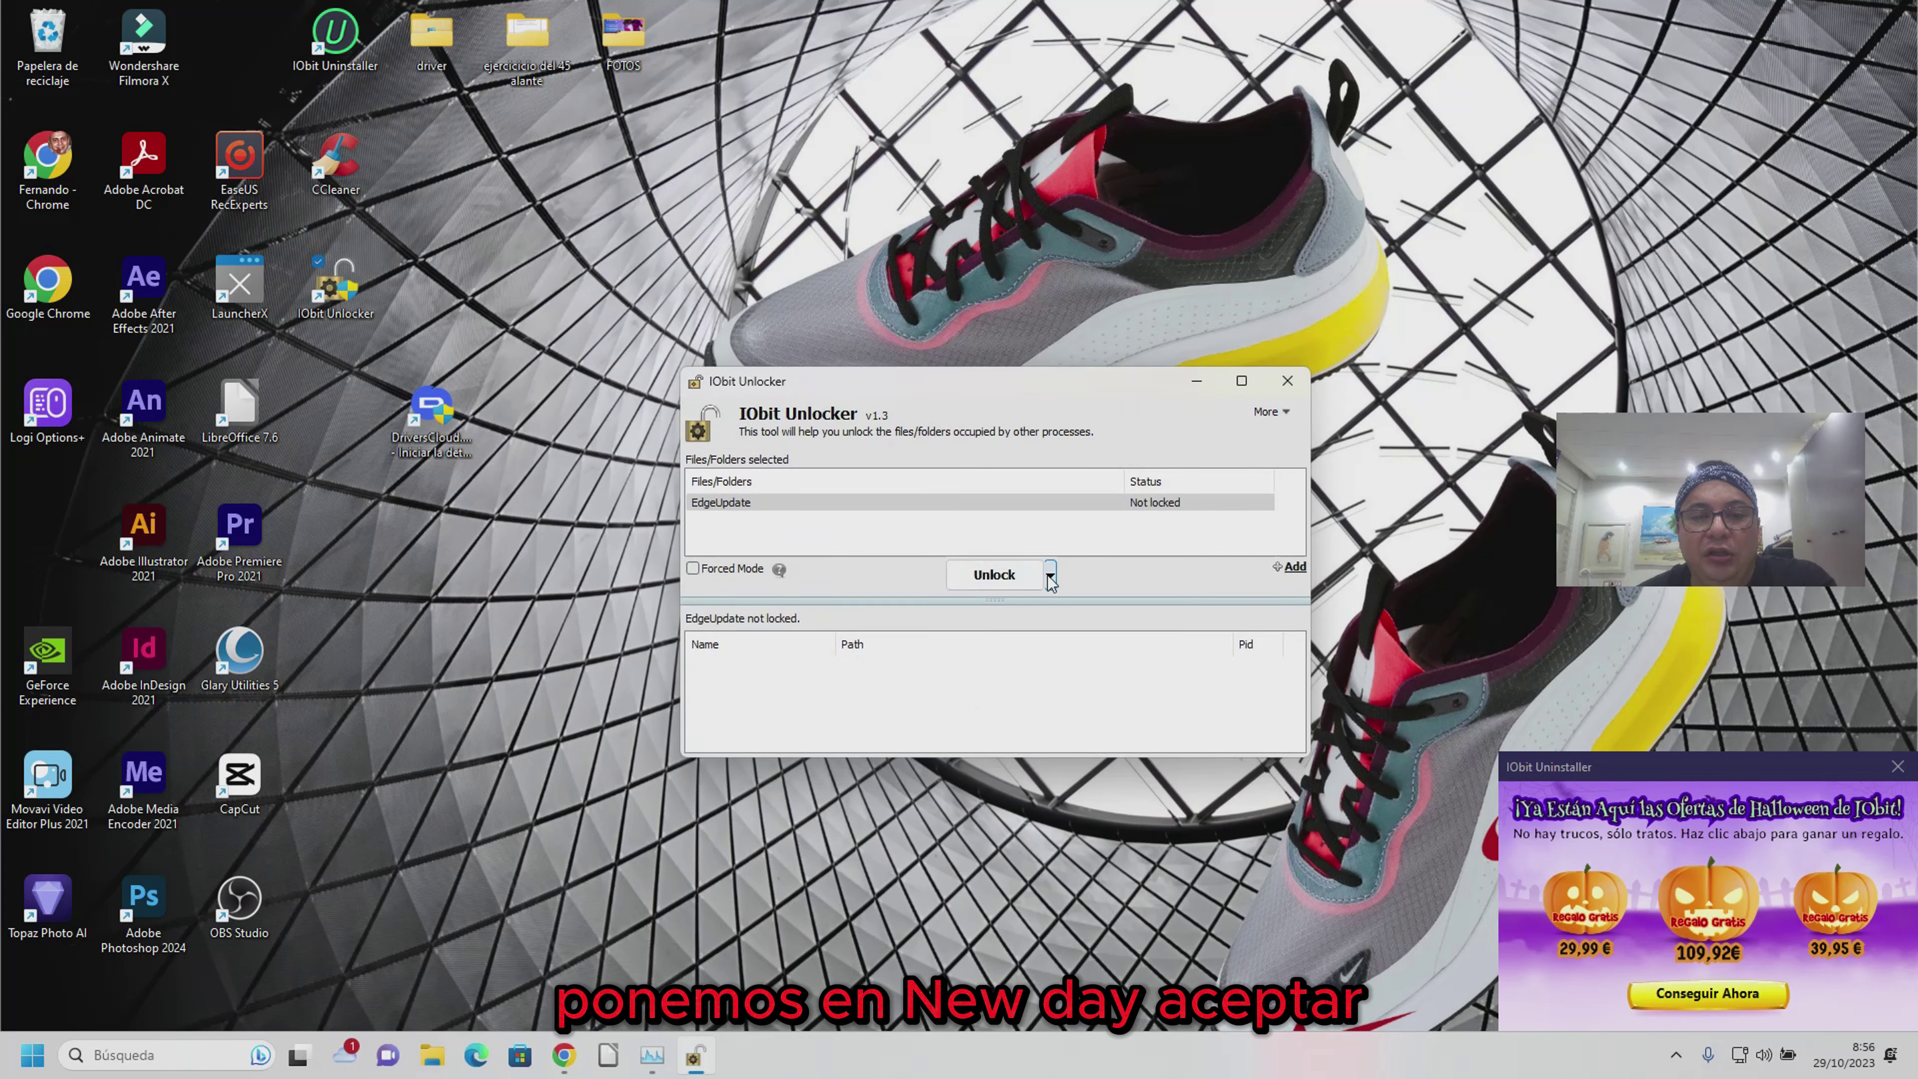
Unlock and permanently delete the listed EdgeUpdate folder
{"action": "left_click", "coordinate": [1049, 575]}
{"action": "left_click", "coordinate": [1052, 606]}
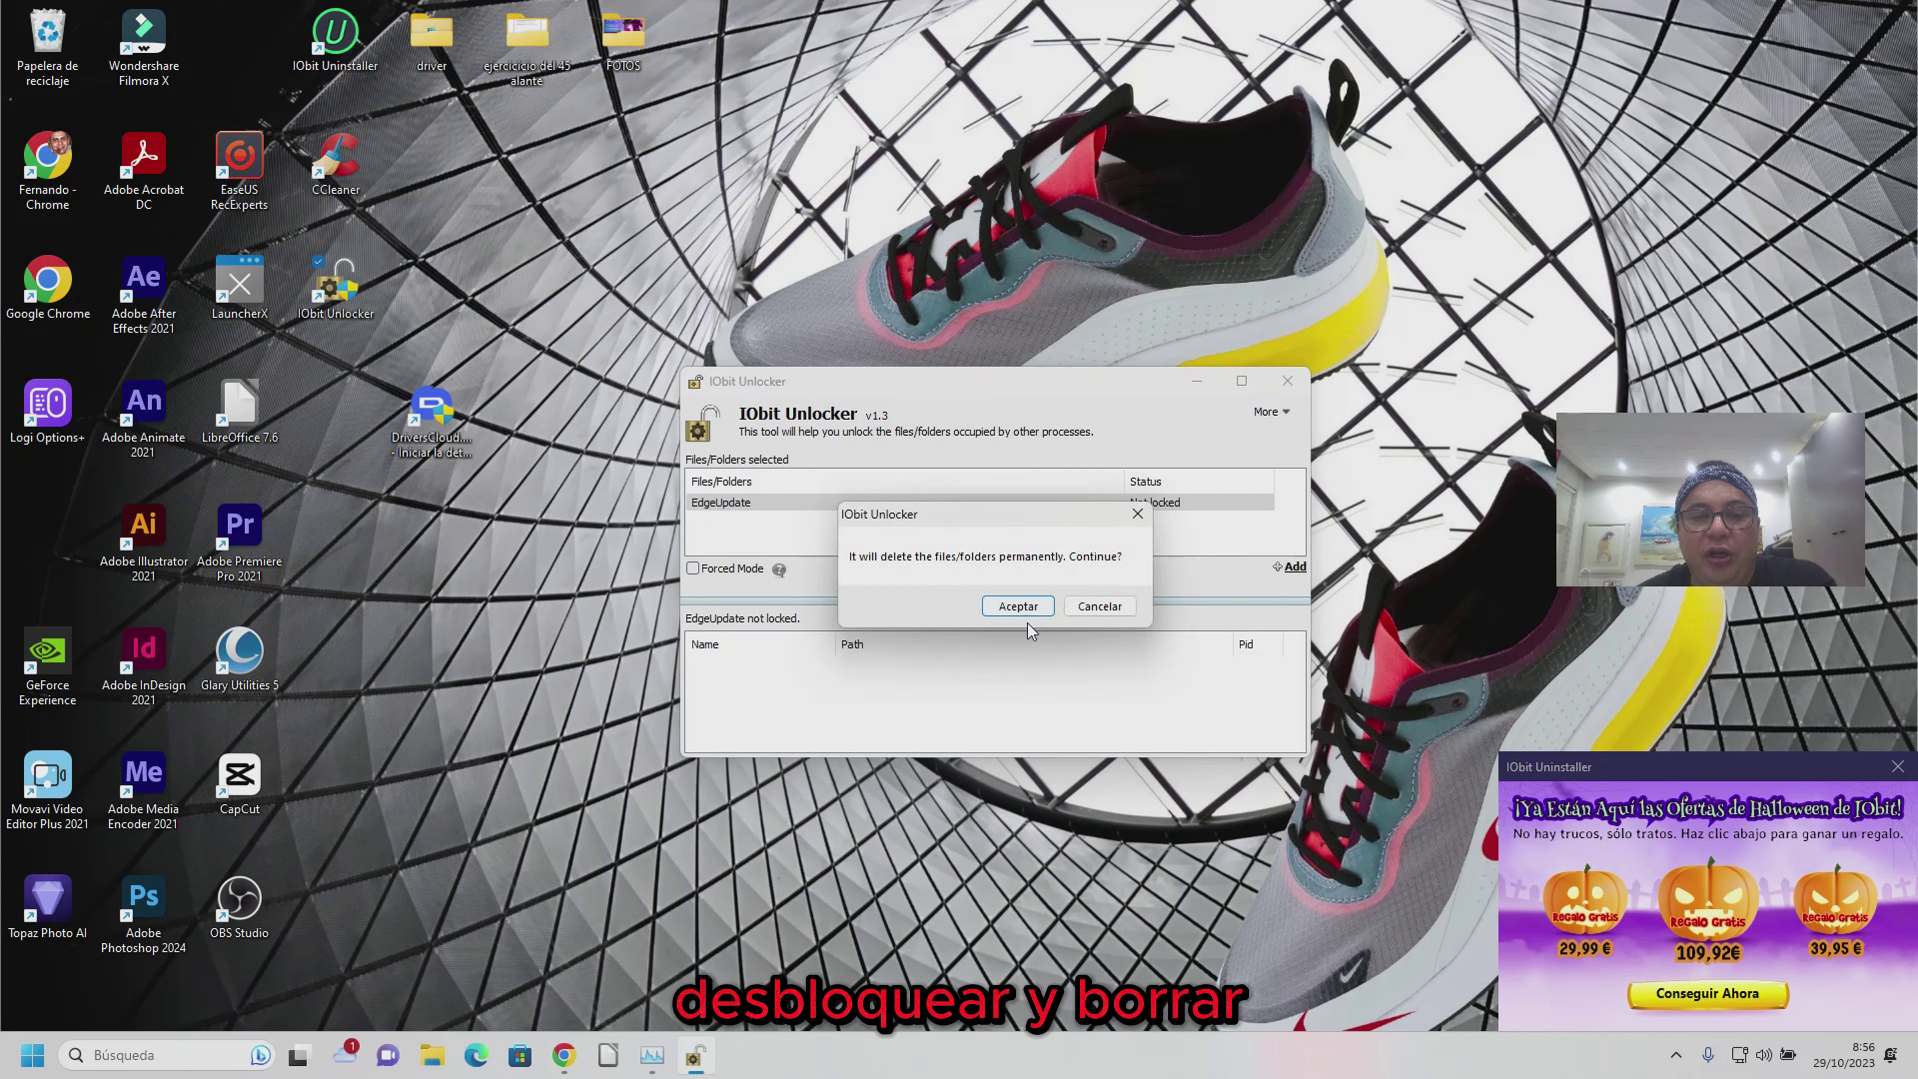
{"action": "left_click", "coordinate": [1019, 605]}
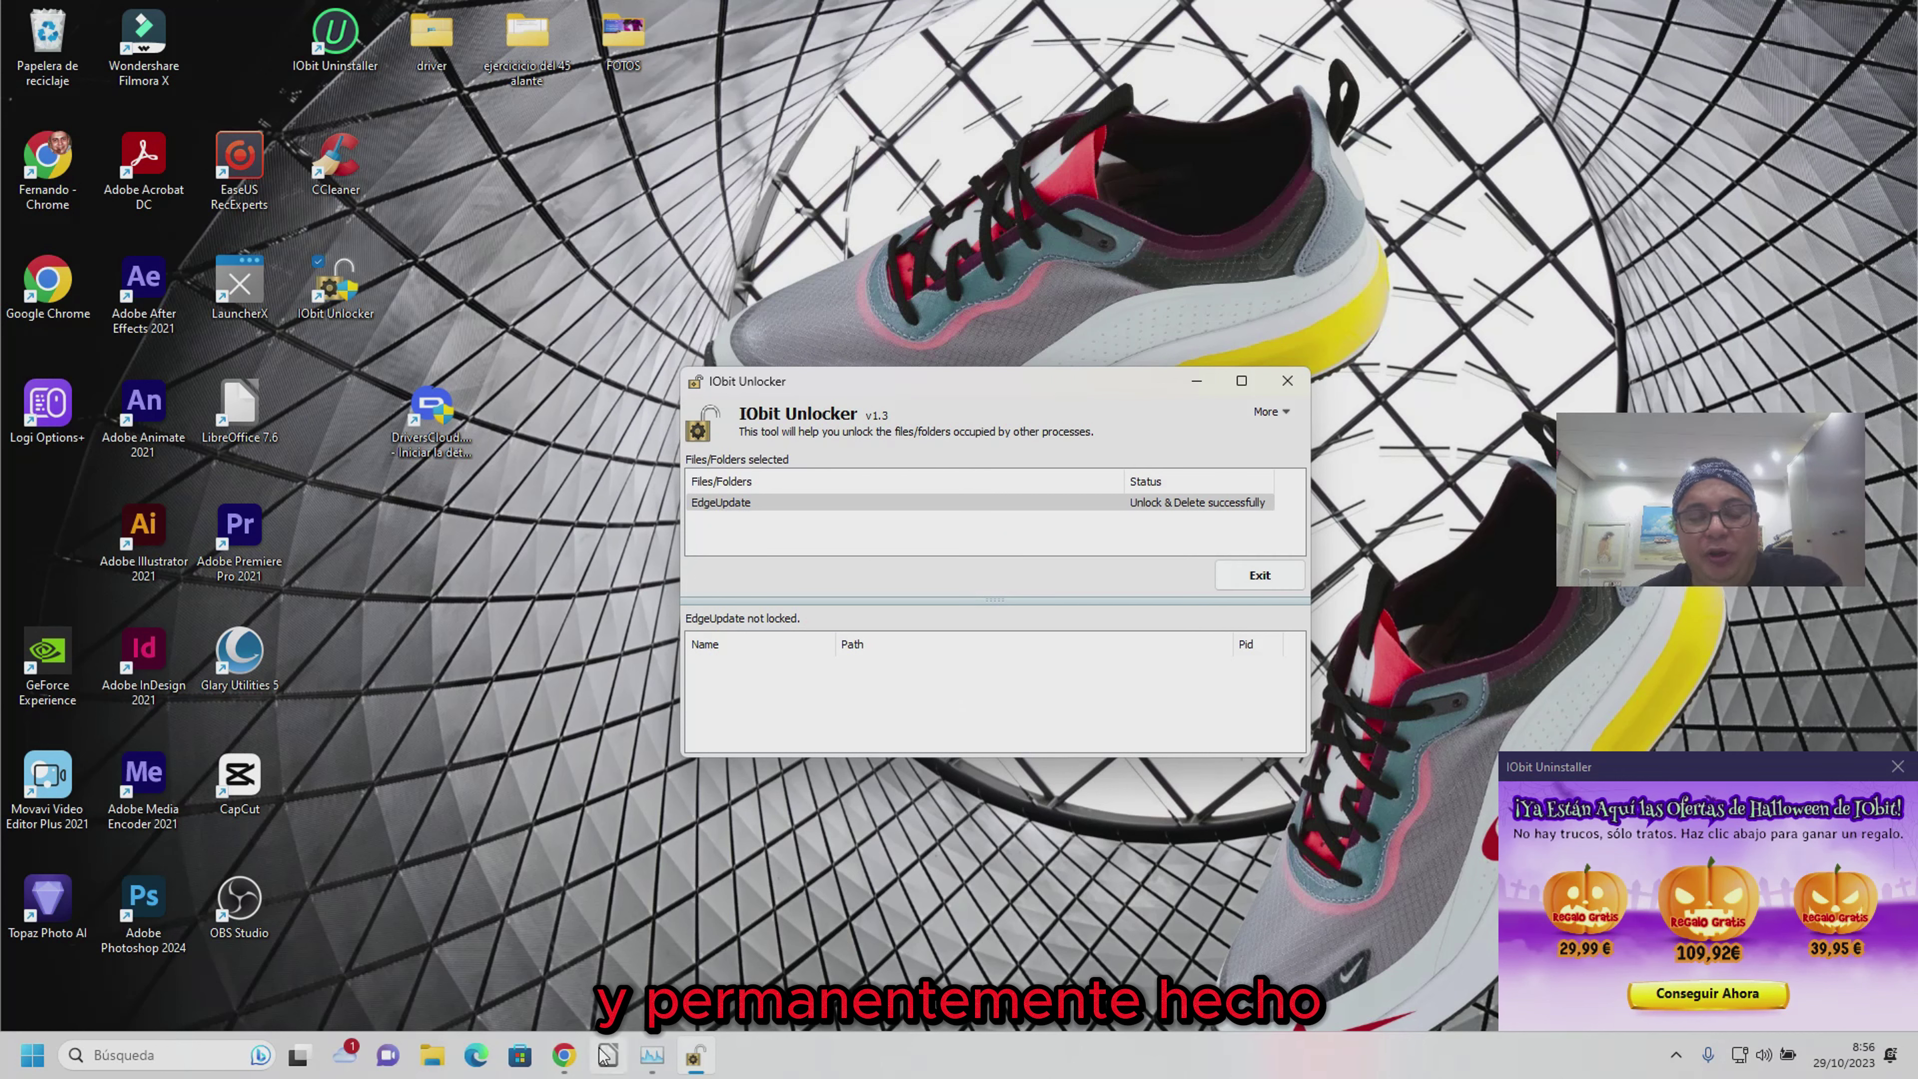
Open File Explorer and check the contents of the Microsoft folder in Archivos de programa (x86) on Disco local (C:)
{"action": "left_click", "coordinate": [432, 1054]}
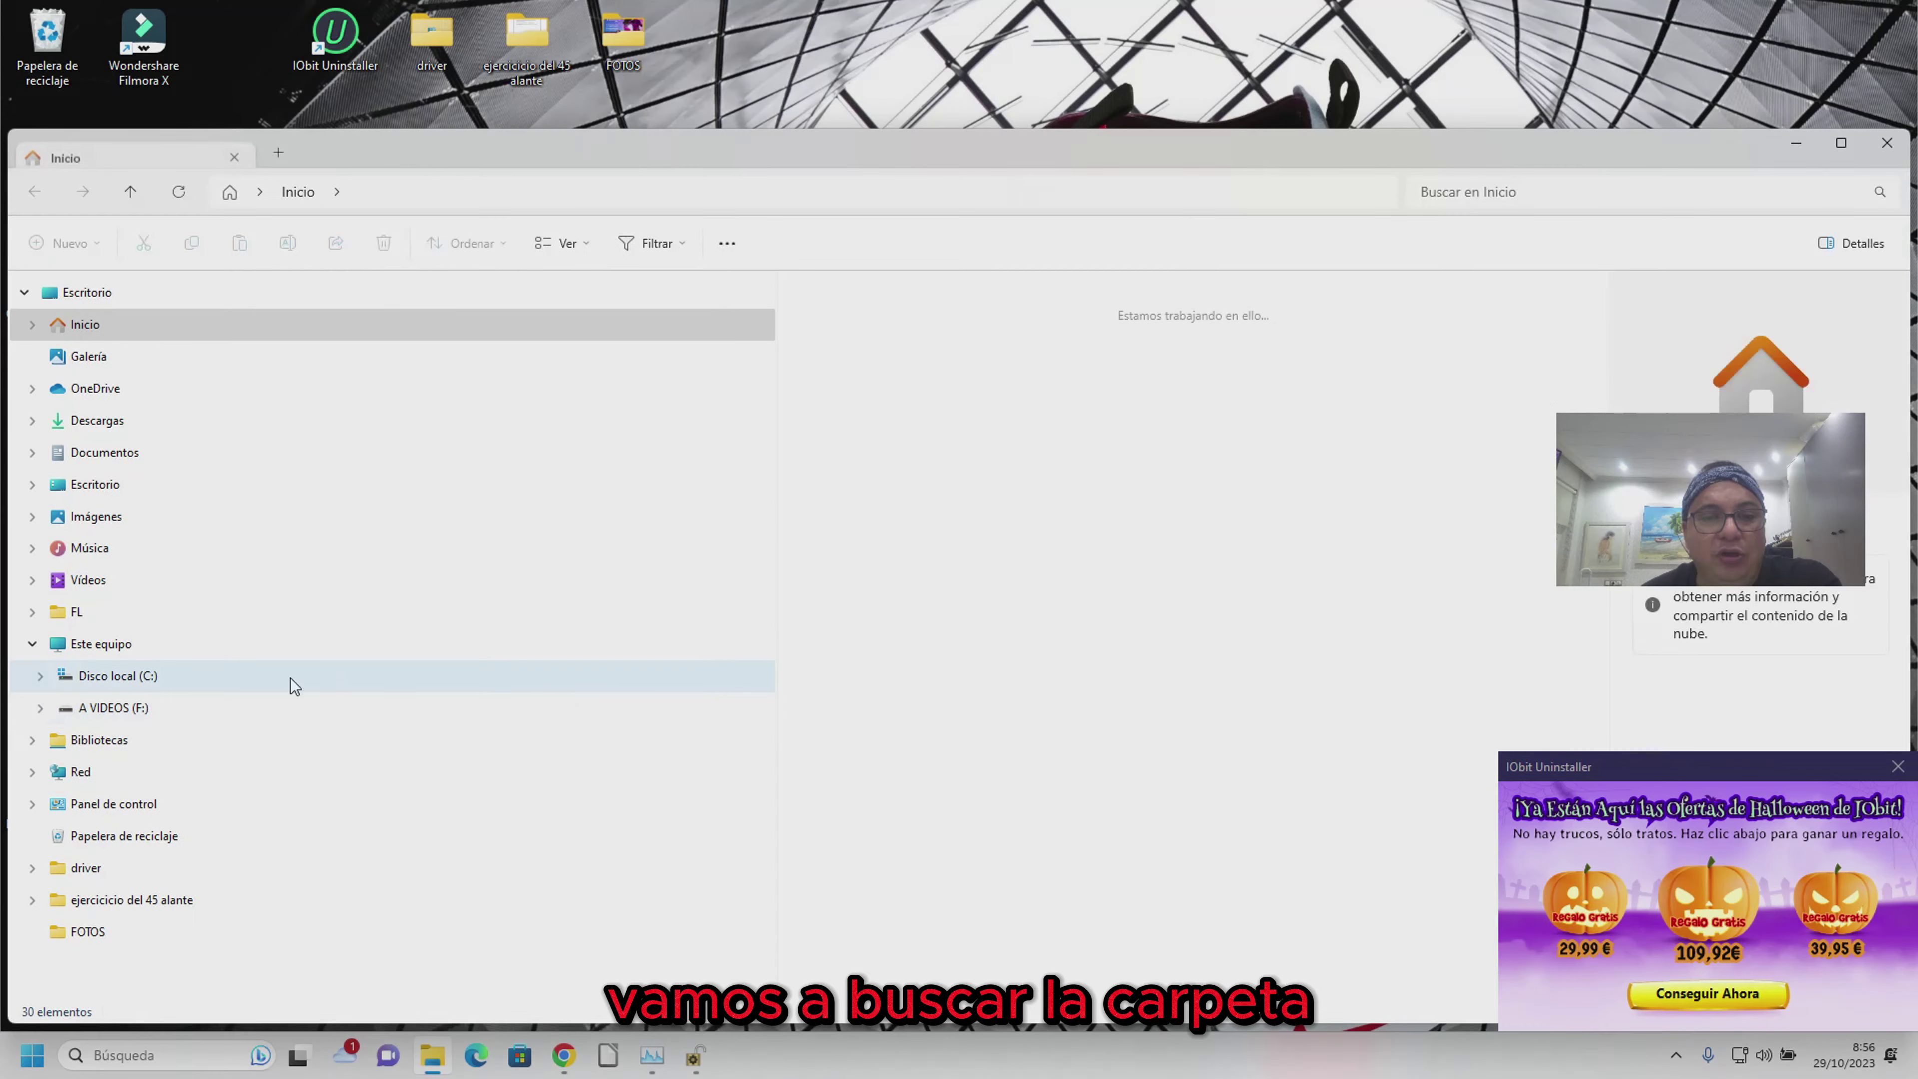
{"action": "left_click", "coordinate": [147, 676]}
{"action": "left_click", "coordinate": [176, 704]}
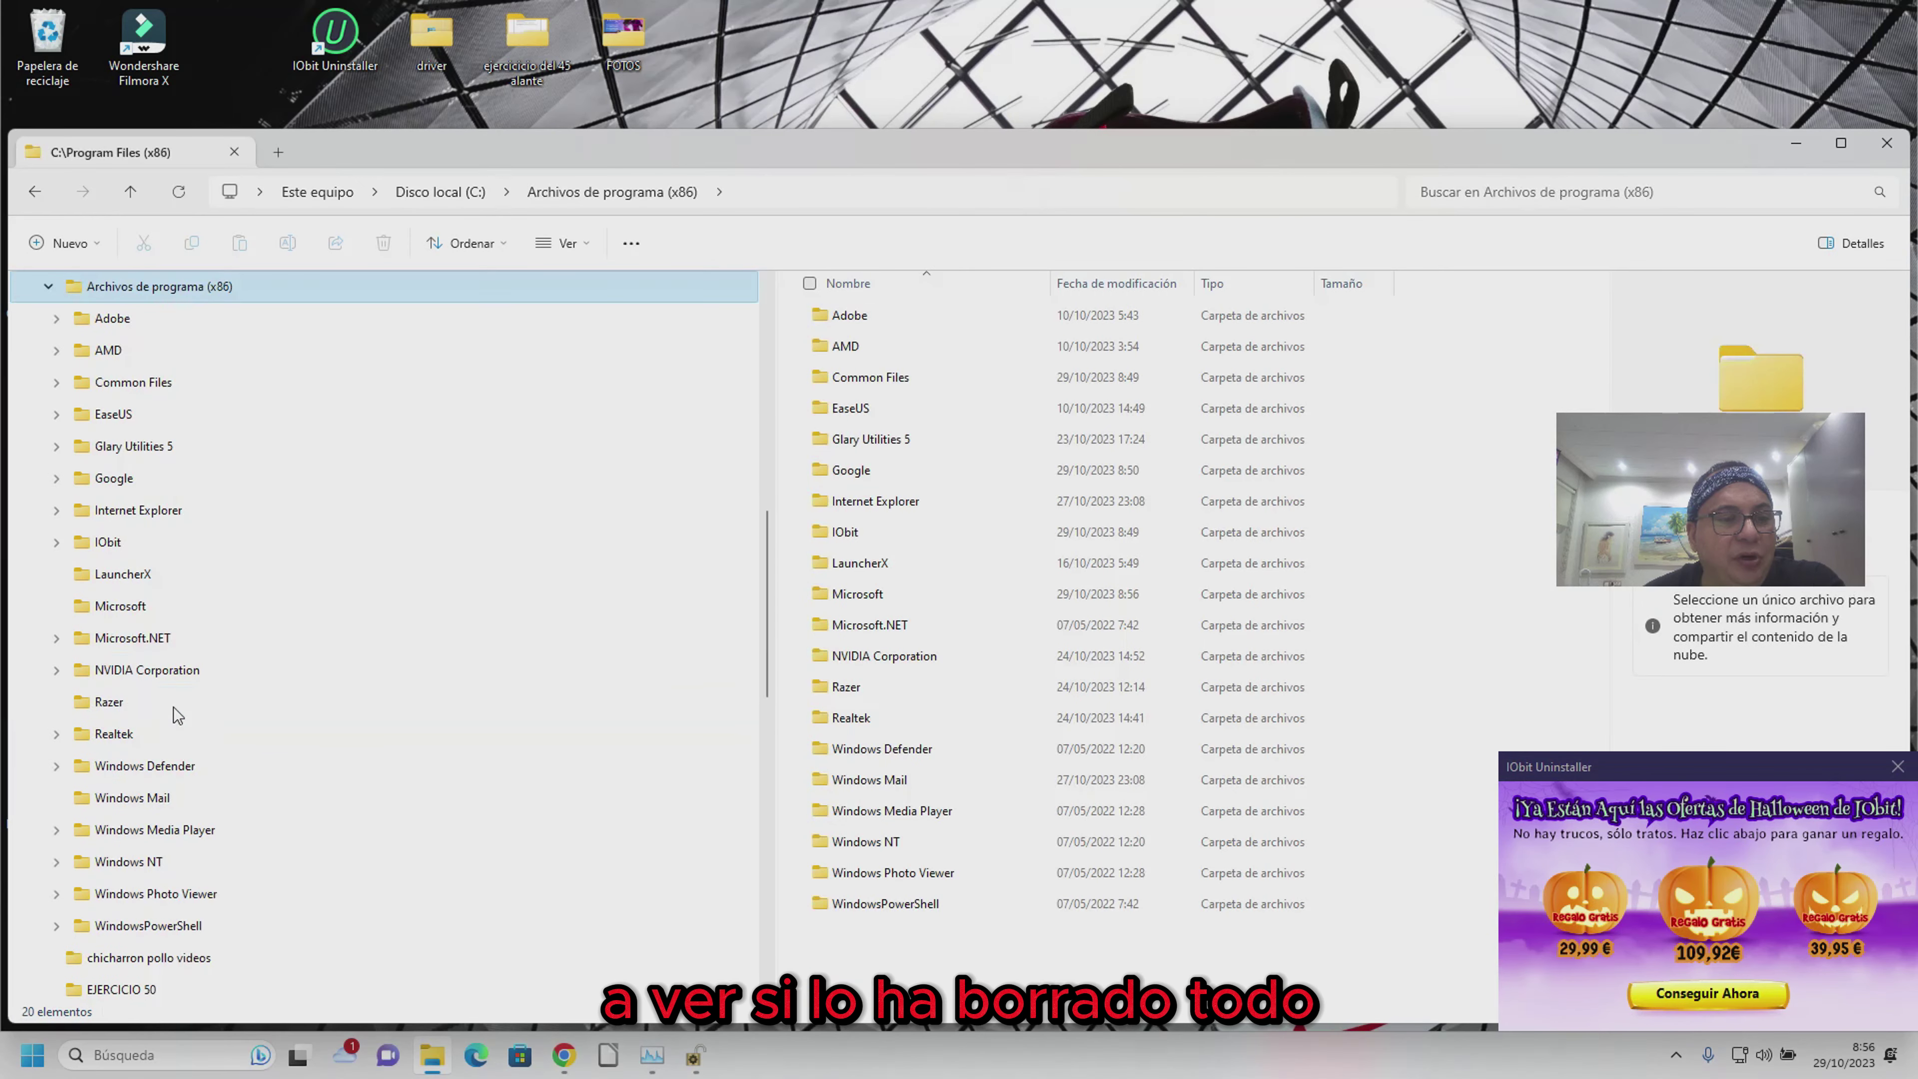
{"action": "left_click", "coordinate": [143, 609]}
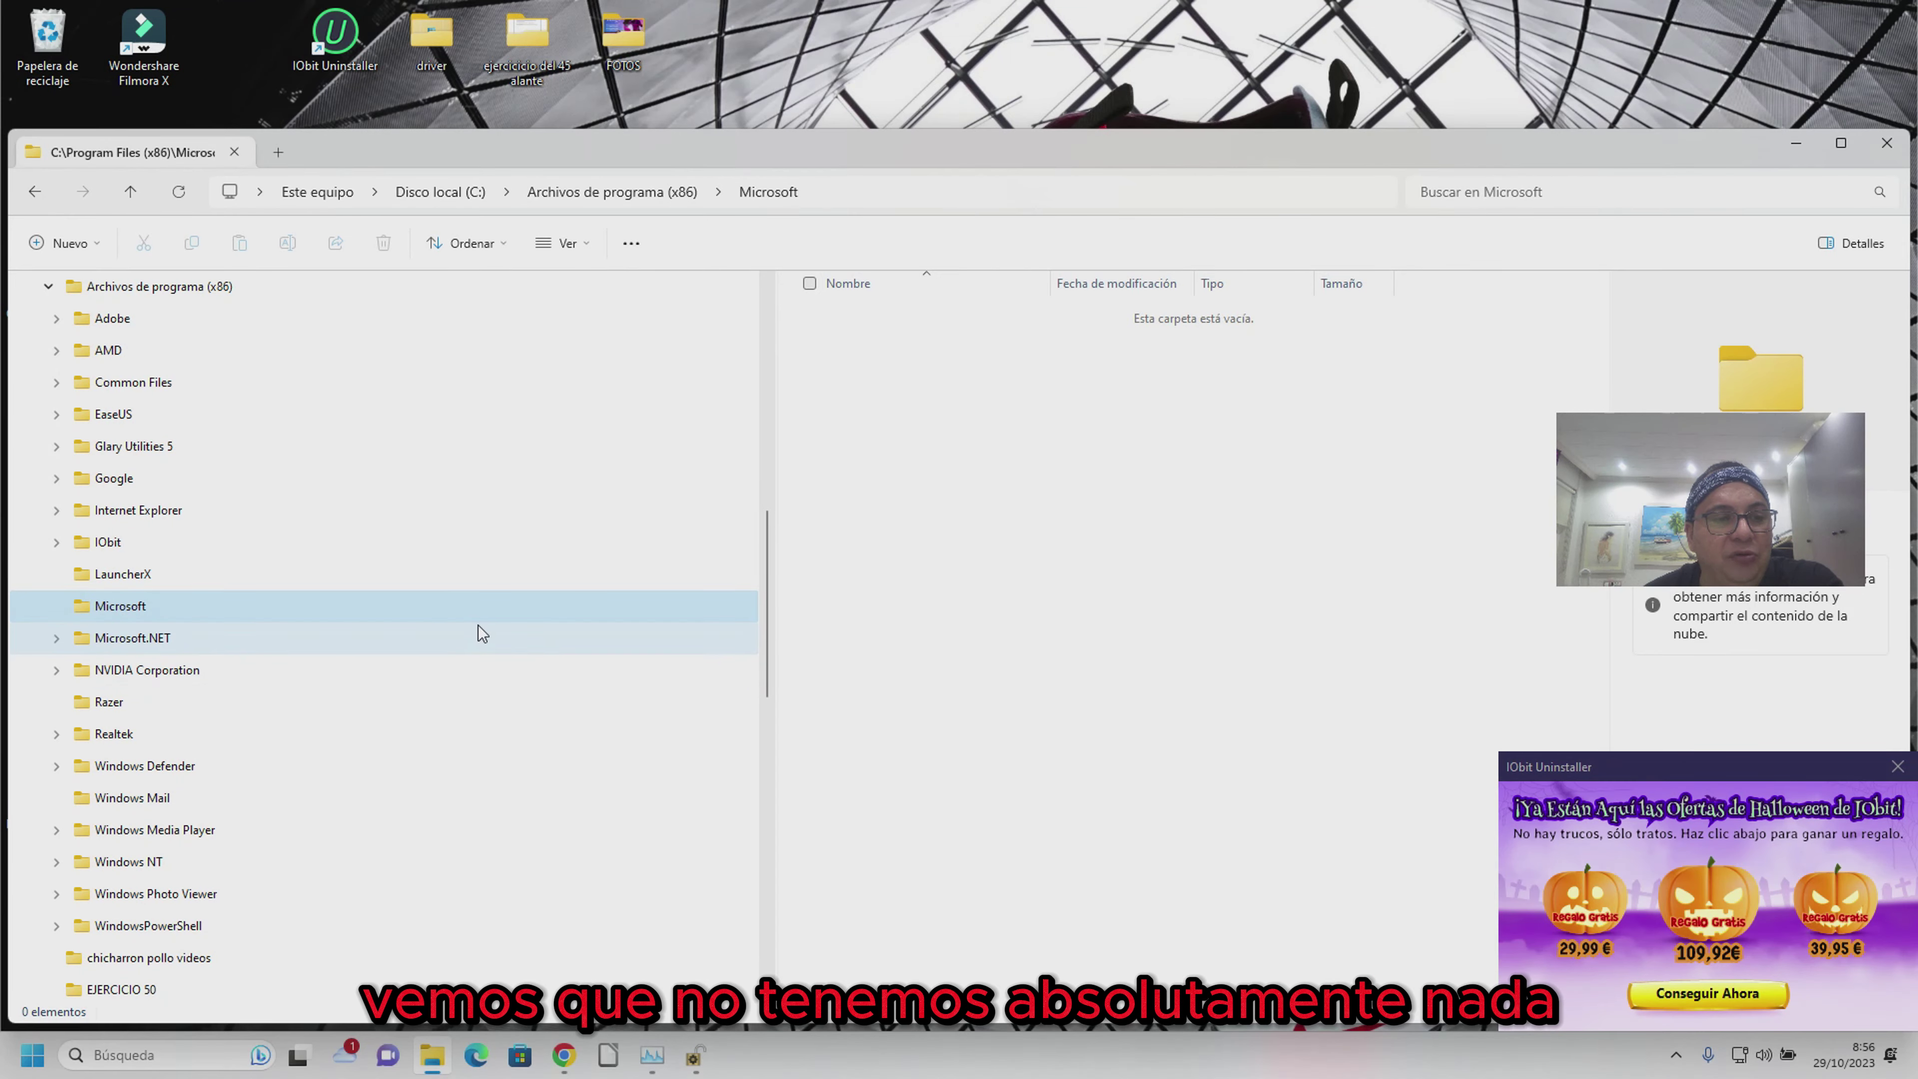
Close File Explorer, restart IObit Unlocker, and add the Microsoft folder of Archivos de programa (x86) on Disco local (C:) to the unlock list
{"action": "left_click", "coordinate": [1886, 143]}
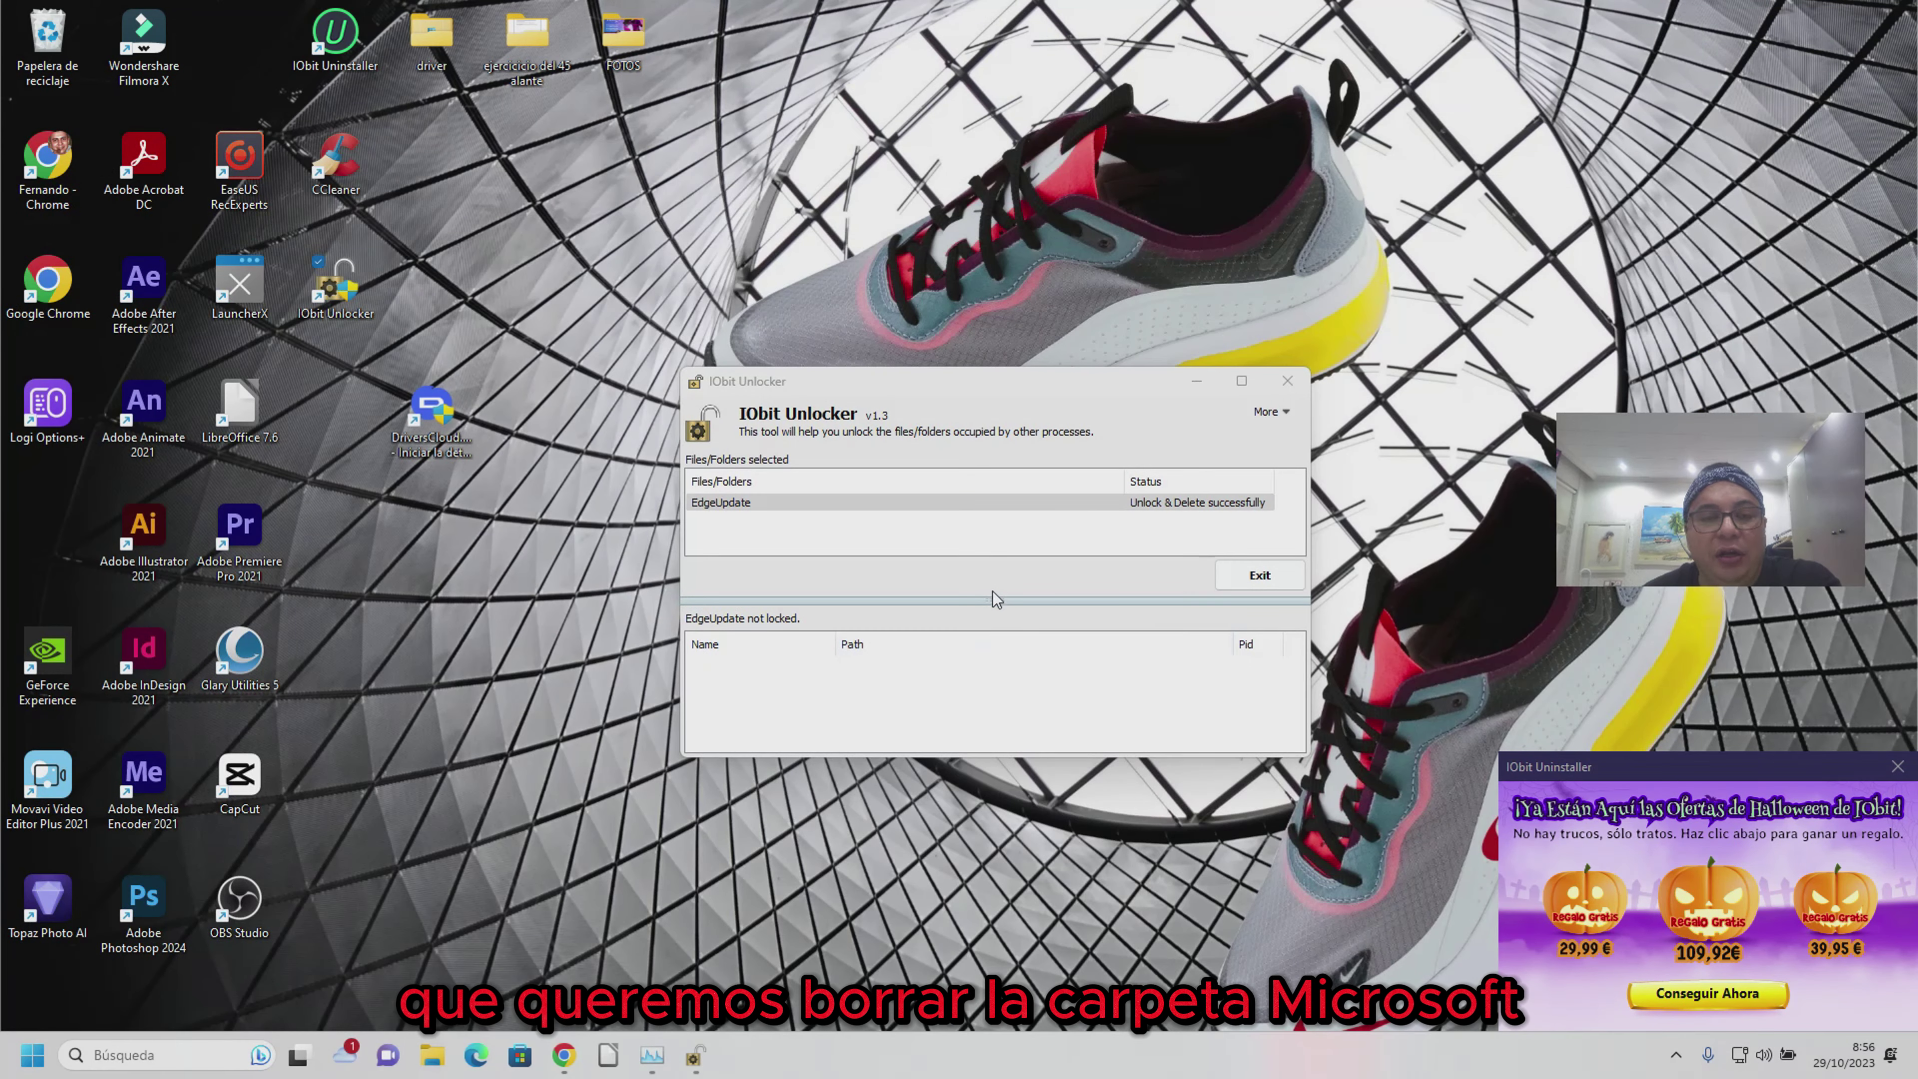
{"action": "left_click", "coordinate": [1288, 380]}
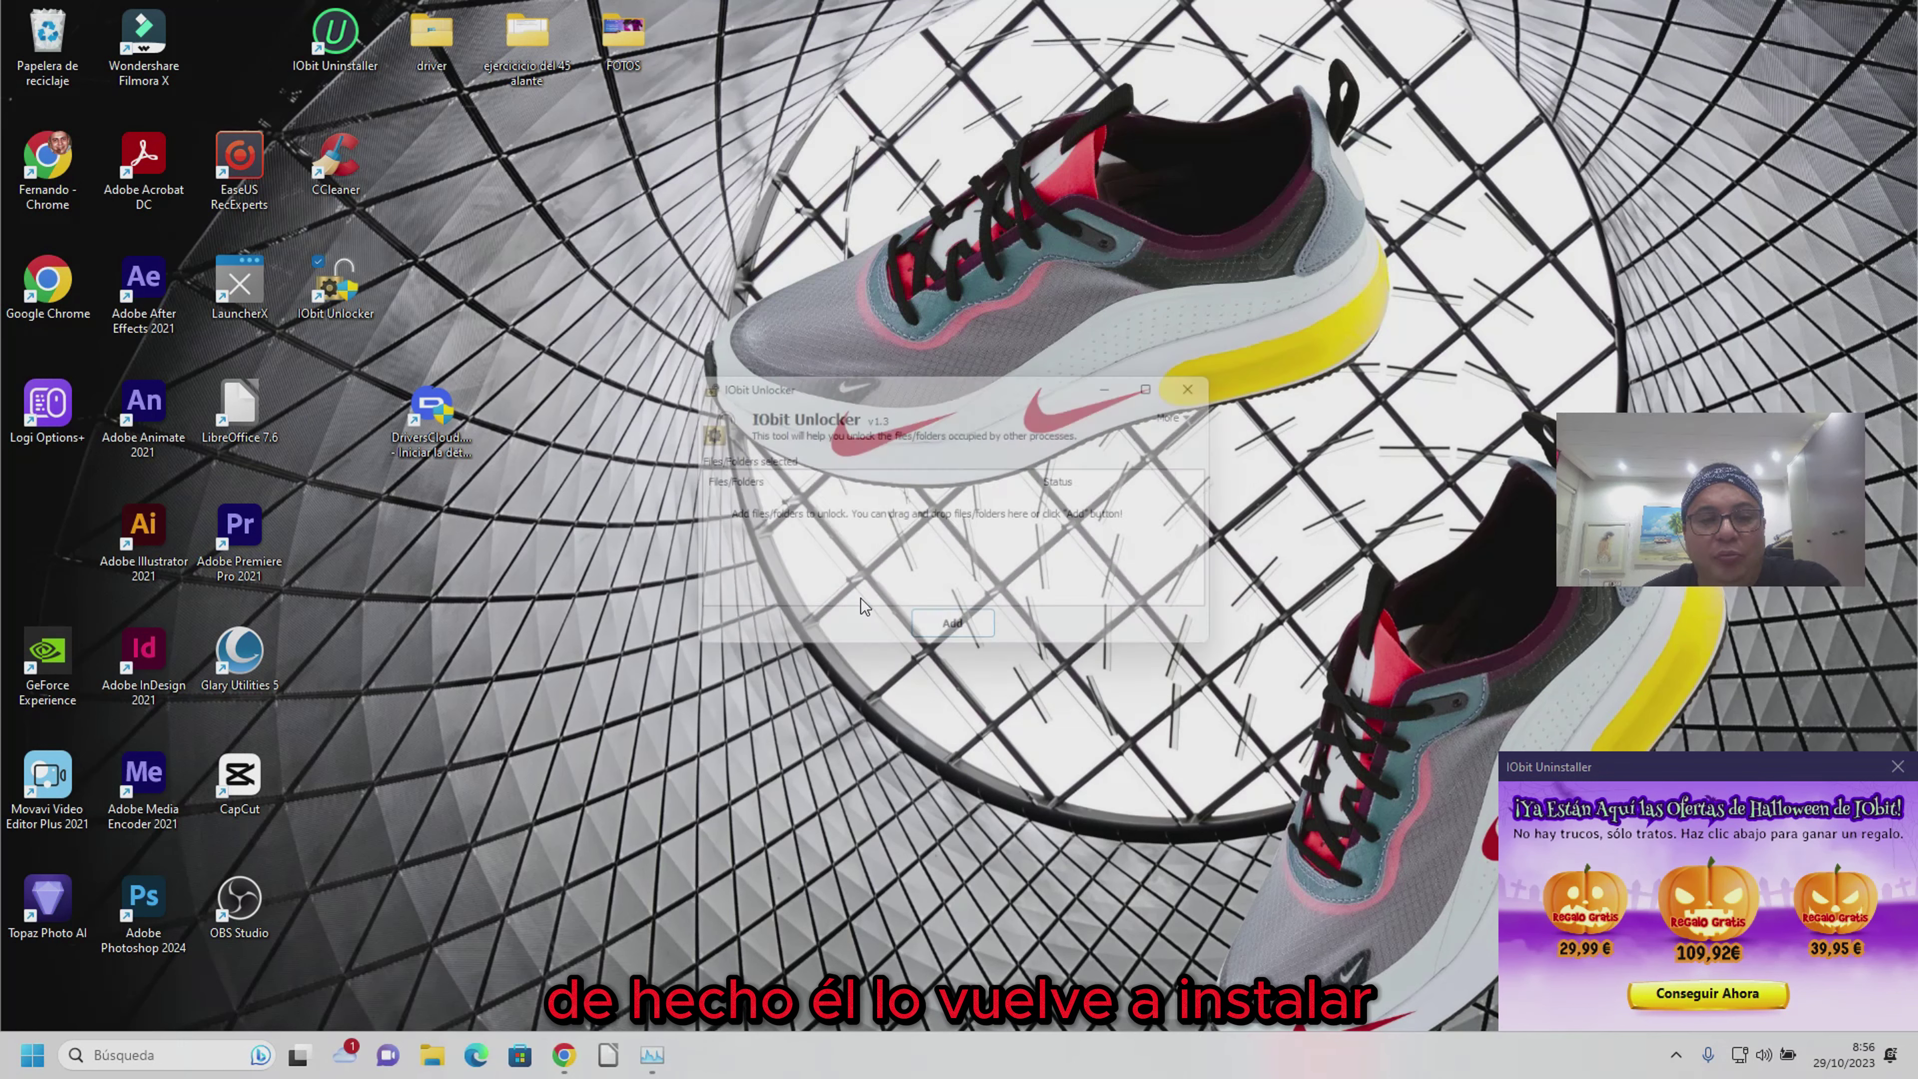
{"action": "left_click", "coordinate": [955, 635]}
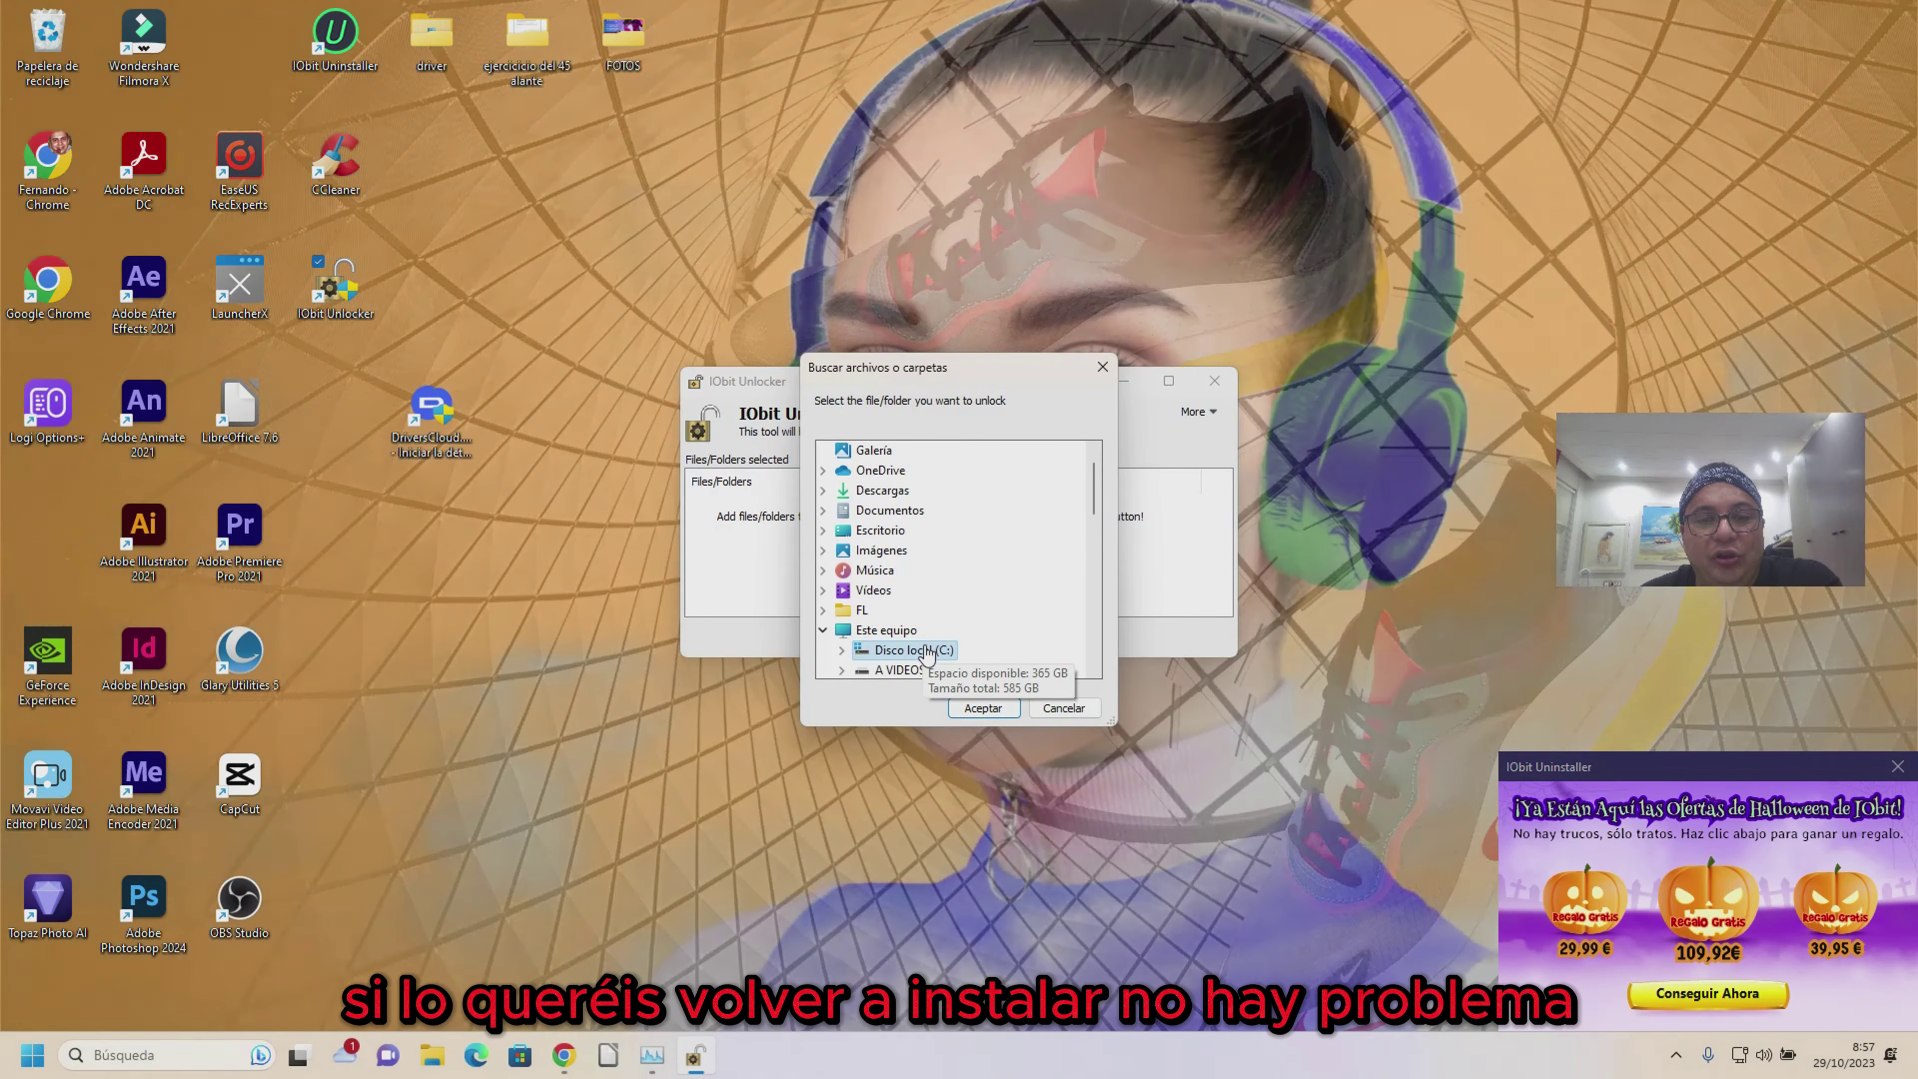
{"action": "left_click", "coordinate": [928, 647]}
{"action": "scroll", "coordinate": [939, 604], "scroll_direction": "down", "scroll_amount": 5}
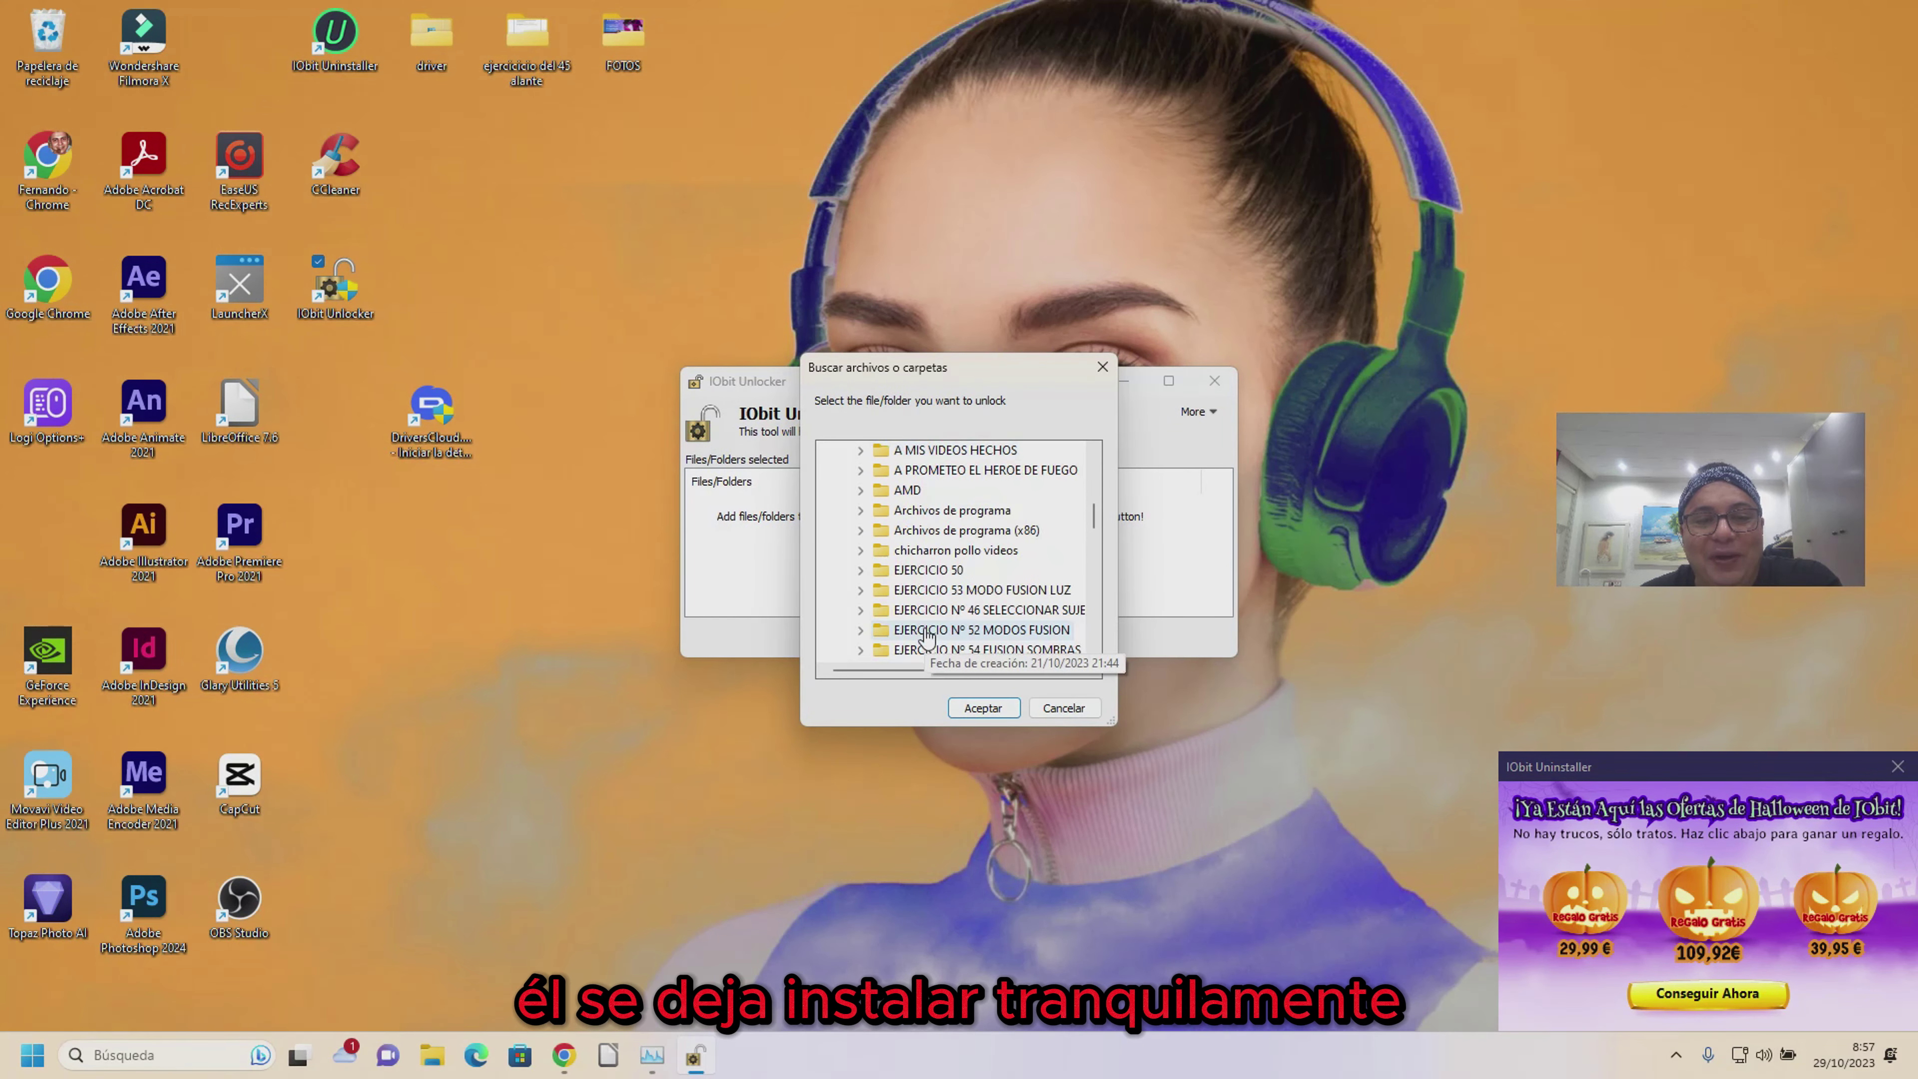
{"action": "scroll", "coordinate": [929, 635], "scroll_direction": "down", "scroll_amount": 2}
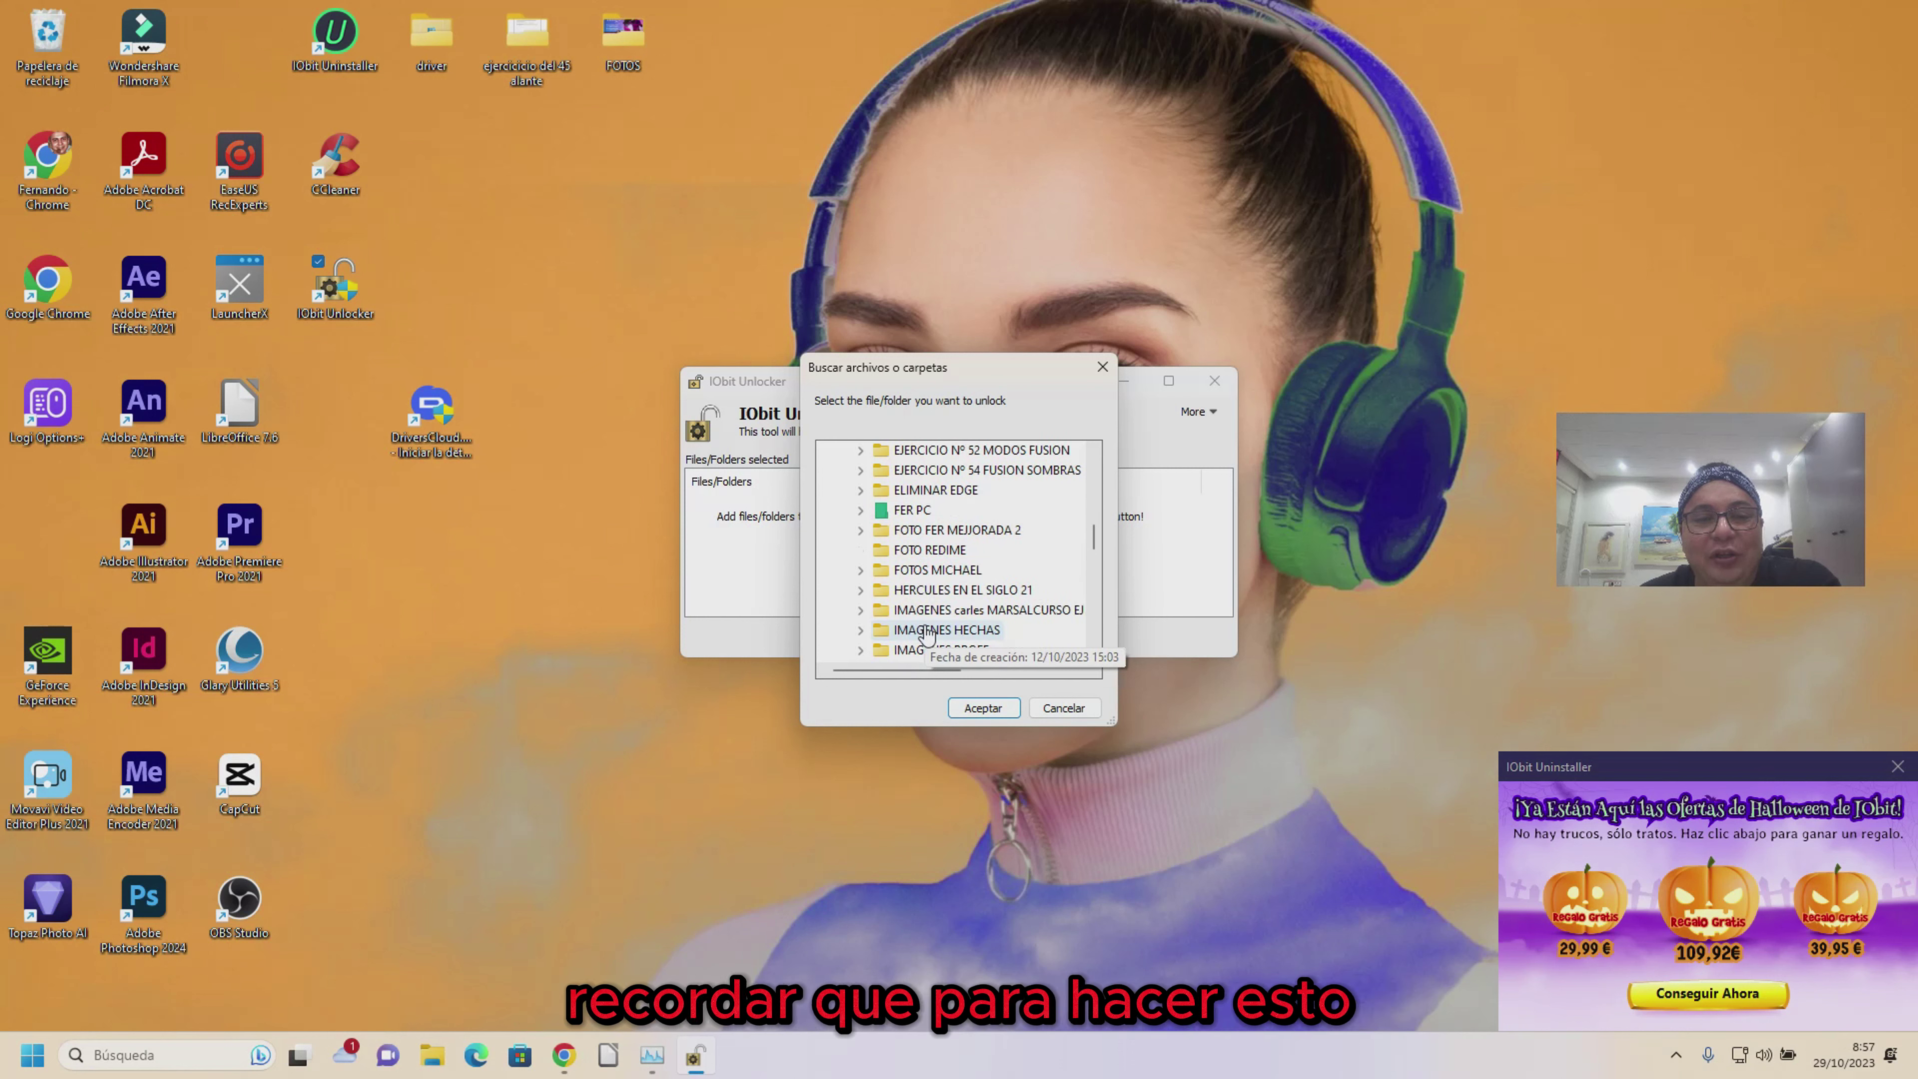
{"action": "scroll", "coordinate": [927, 637], "scroll_direction": "up", "scroll_amount": 5}
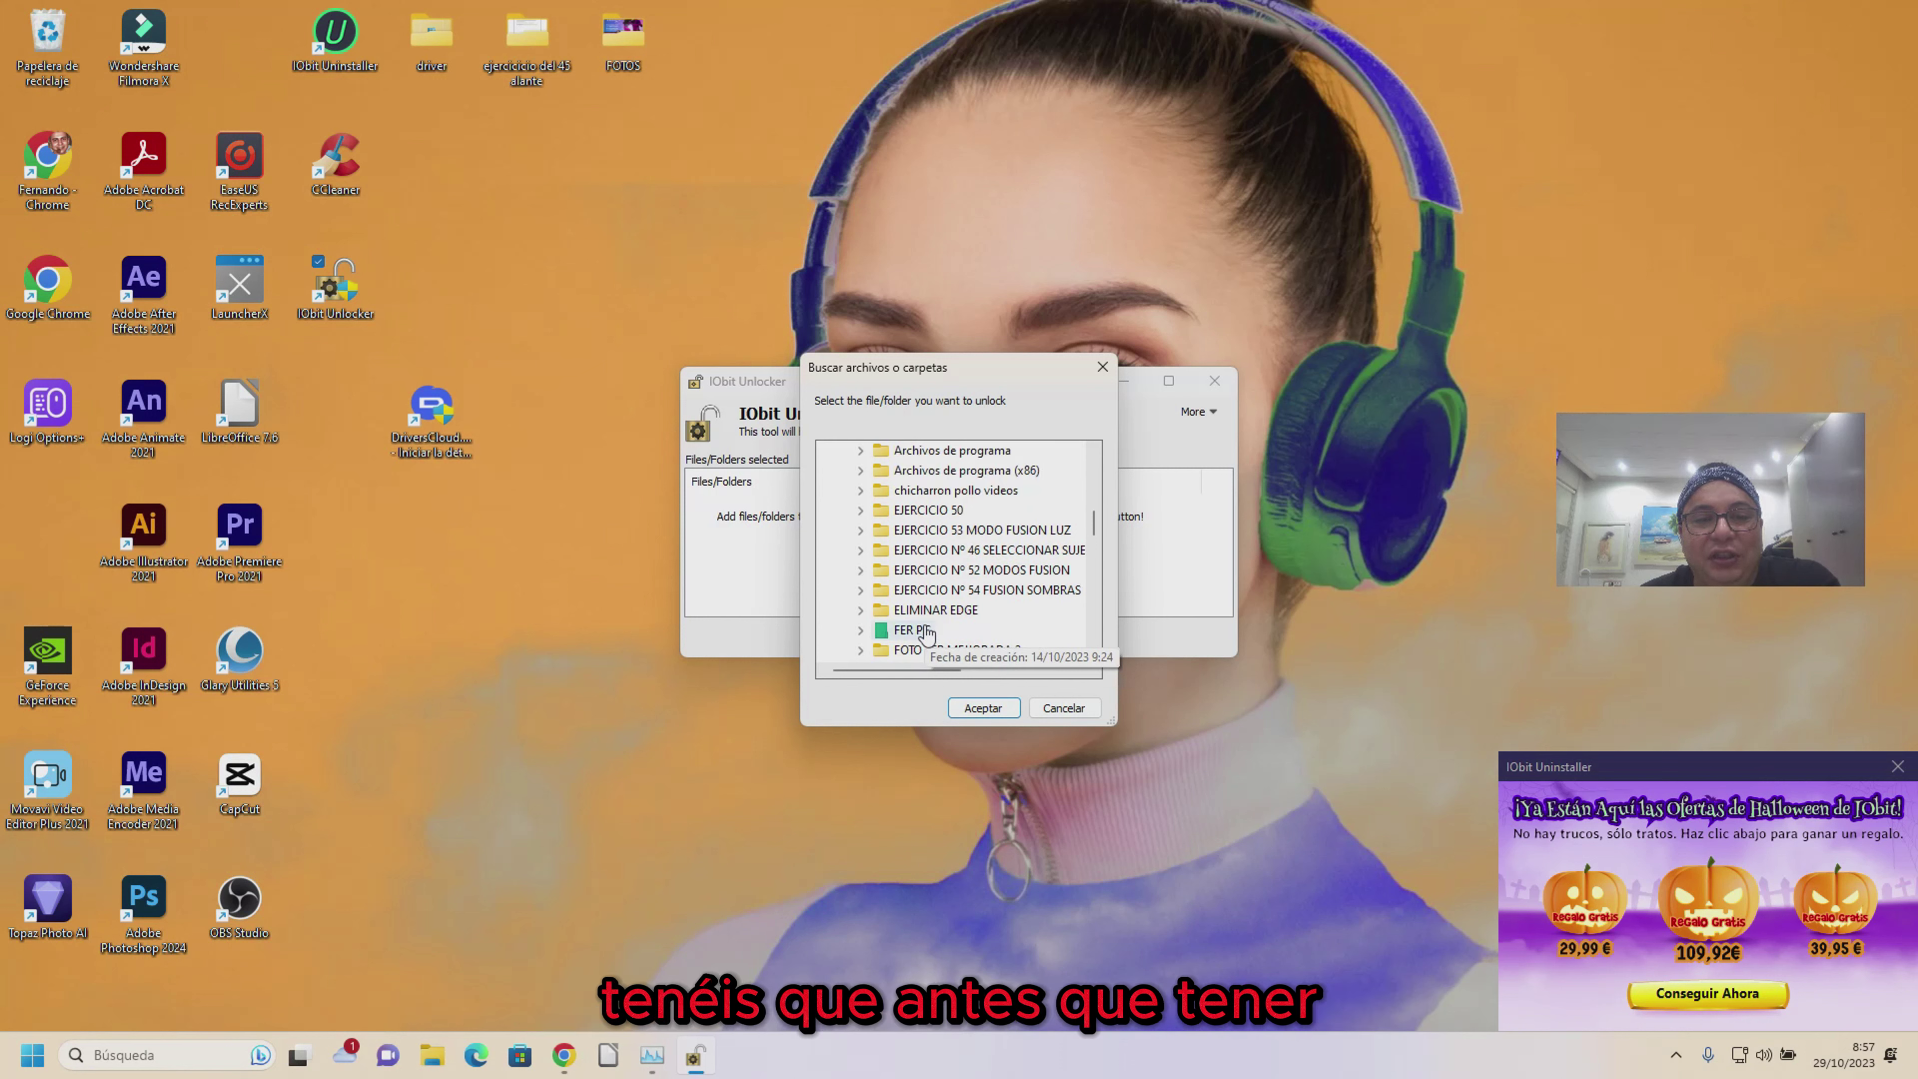
{"action": "left_click", "coordinate": [957, 591]}
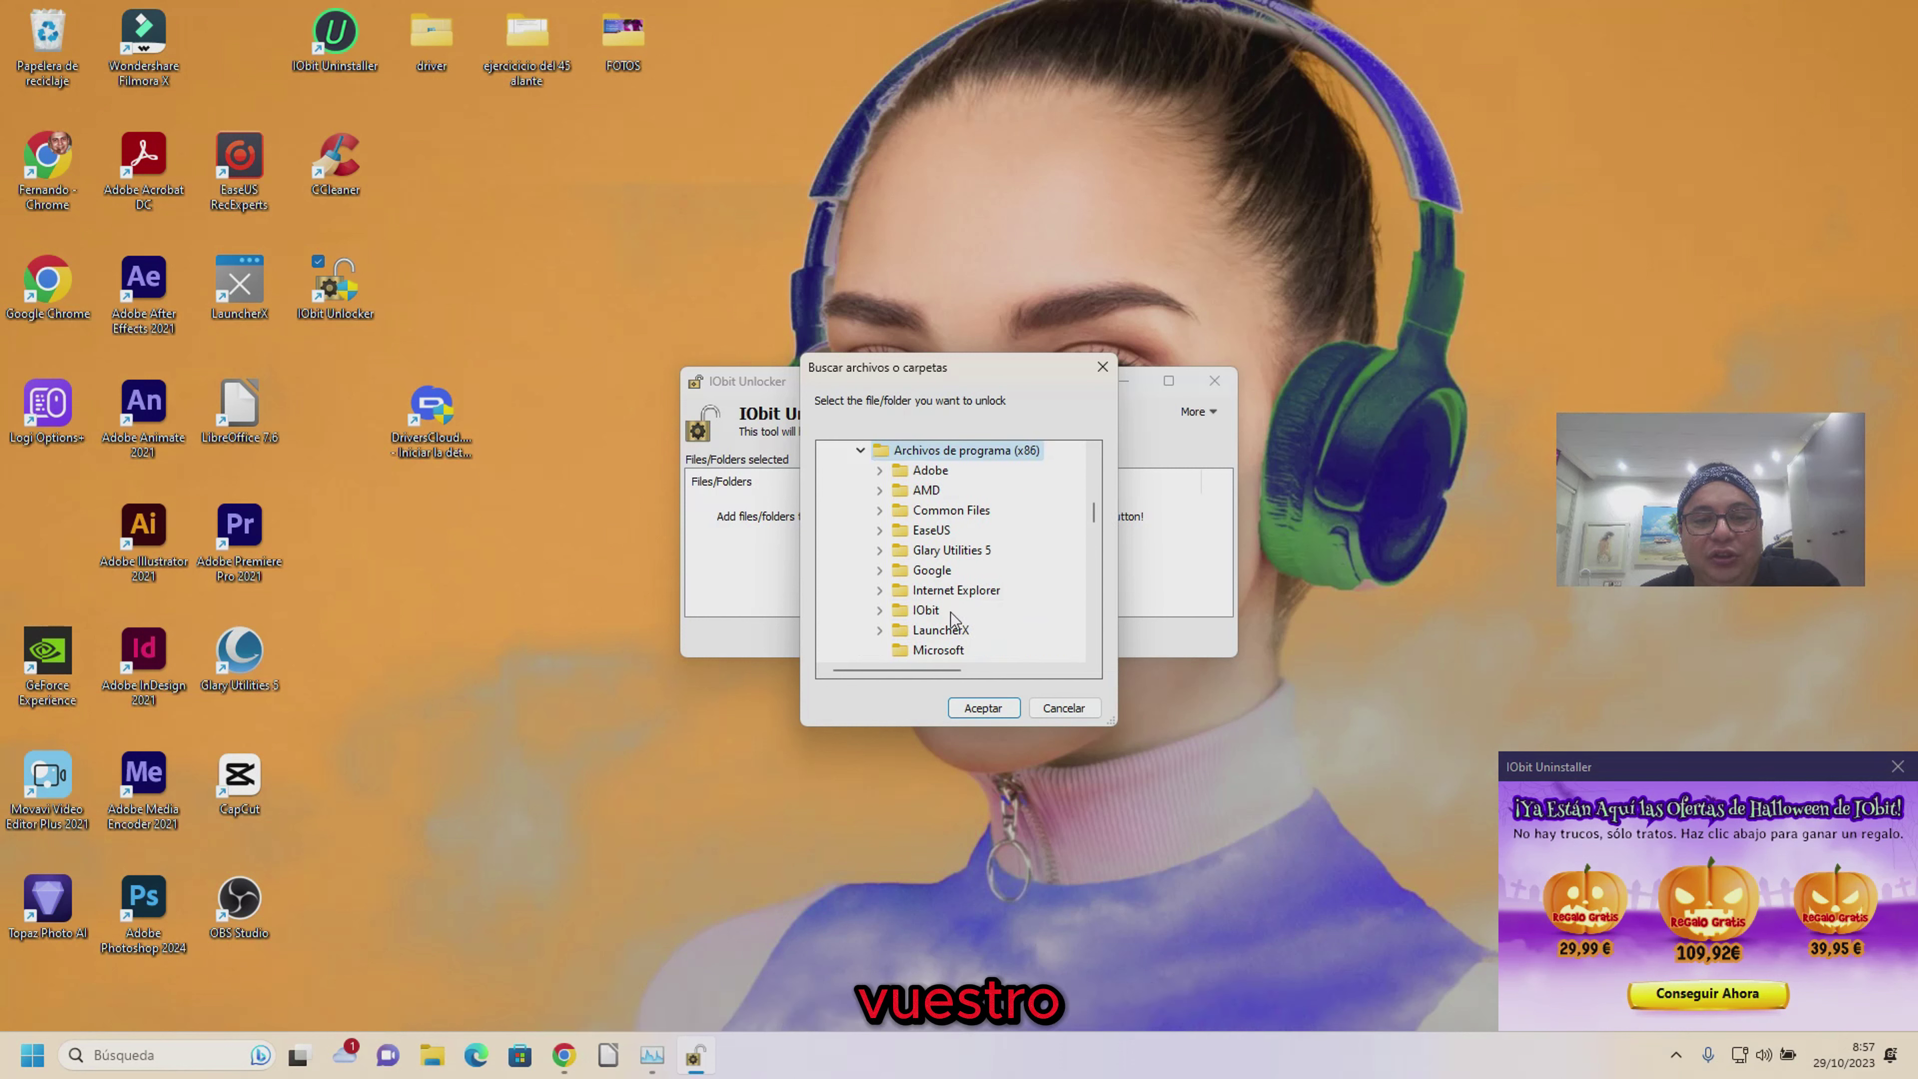
{"action": "scroll", "coordinate": [956, 599], "scroll_direction": "down", "scroll_amount": 1}
{"action": "left_click", "coordinate": [953, 597]}
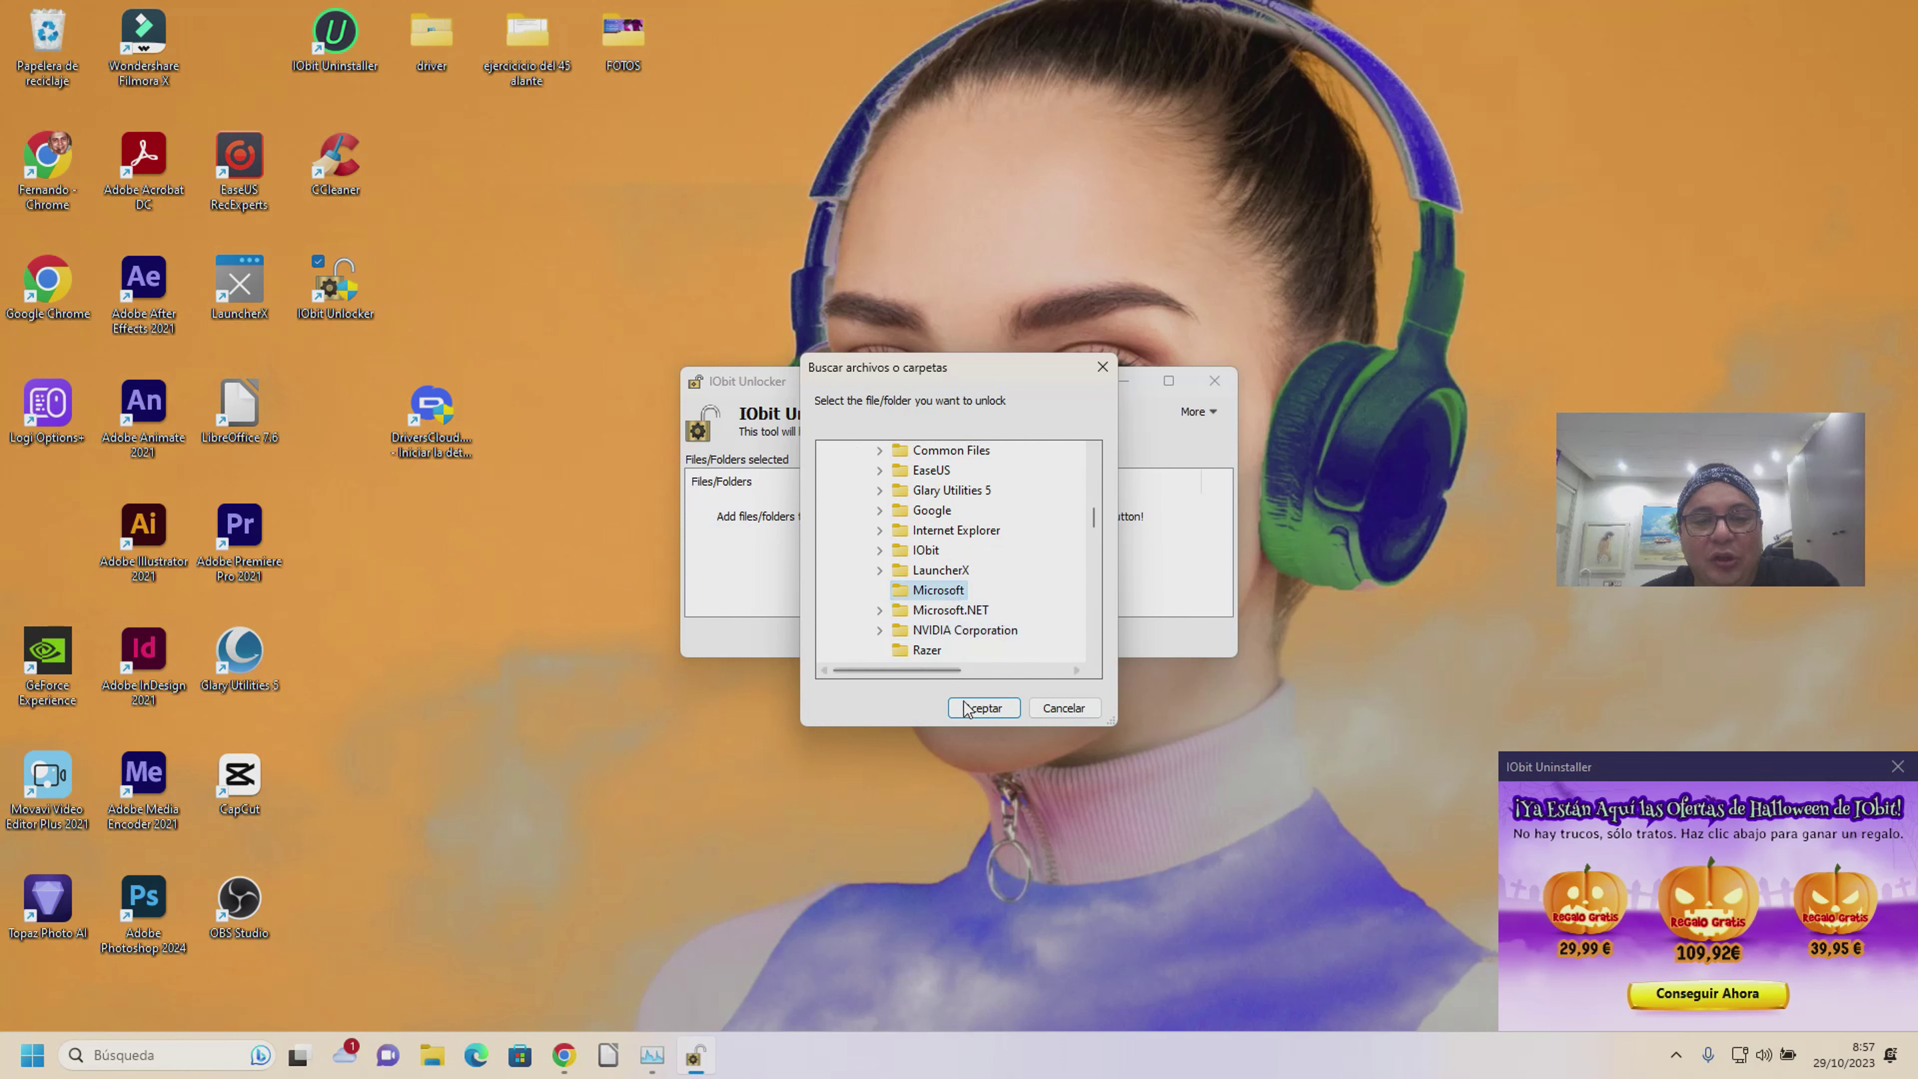
{"action": "left_click", "coordinate": [983, 707]}
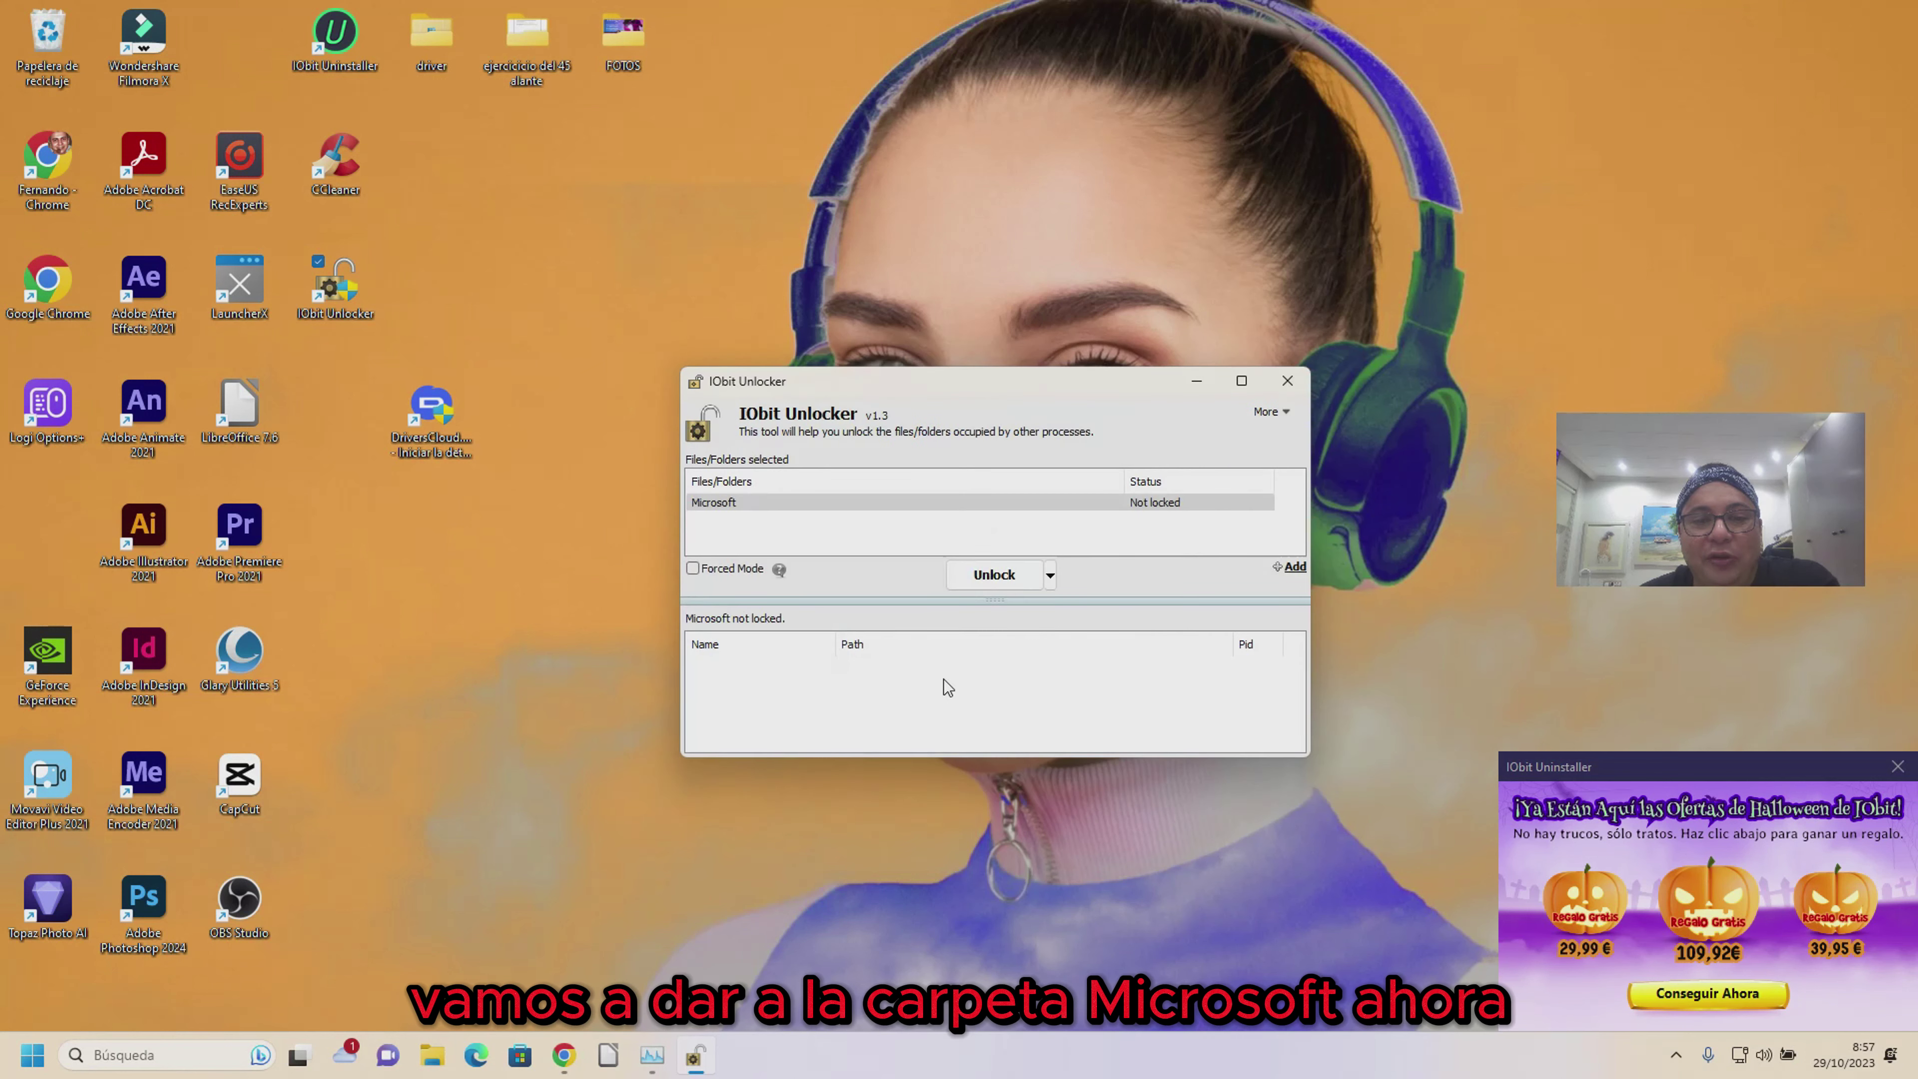
Unlock and permanently delete the listed Microsoft folder, and close IObit Unlocker
{"action": "left_click", "coordinate": [1051, 582]}
{"action": "left_click", "coordinate": [1038, 604]}
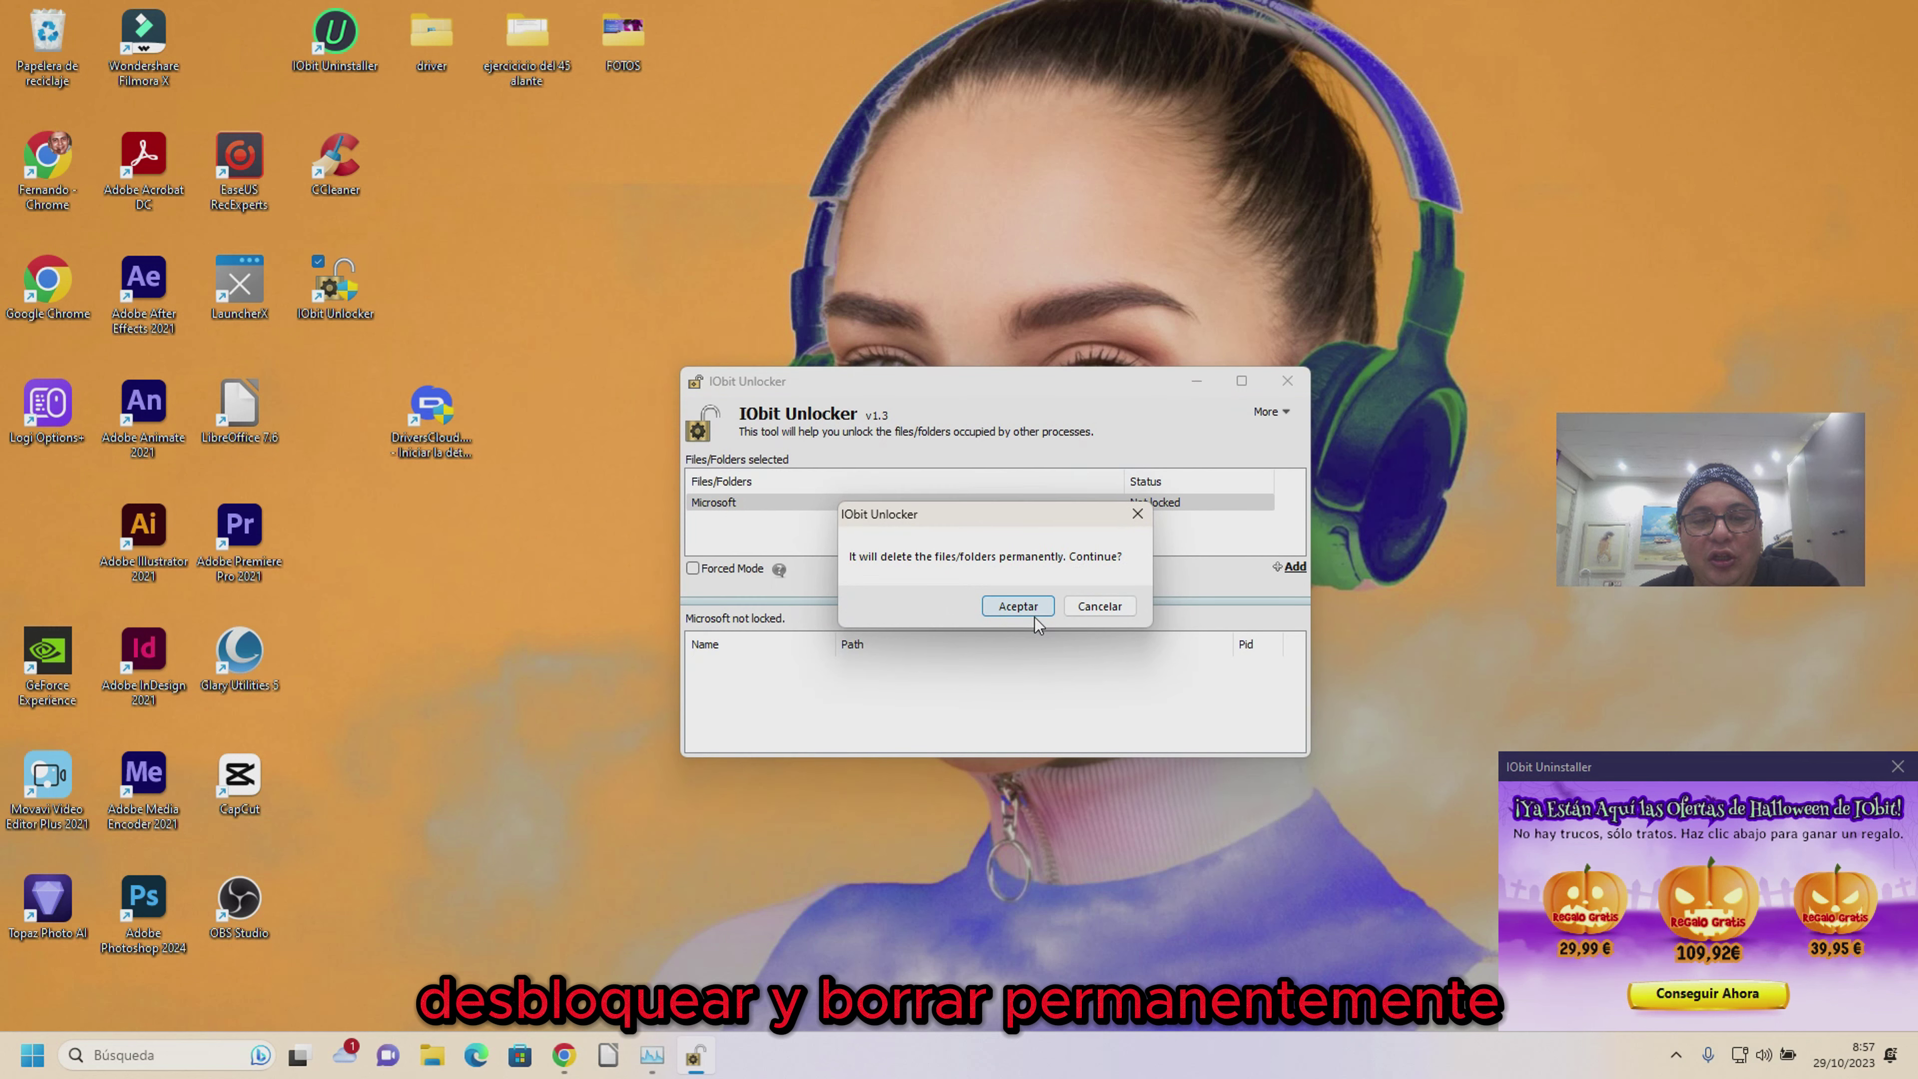
{"action": "left_click", "coordinate": [1033, 613]}
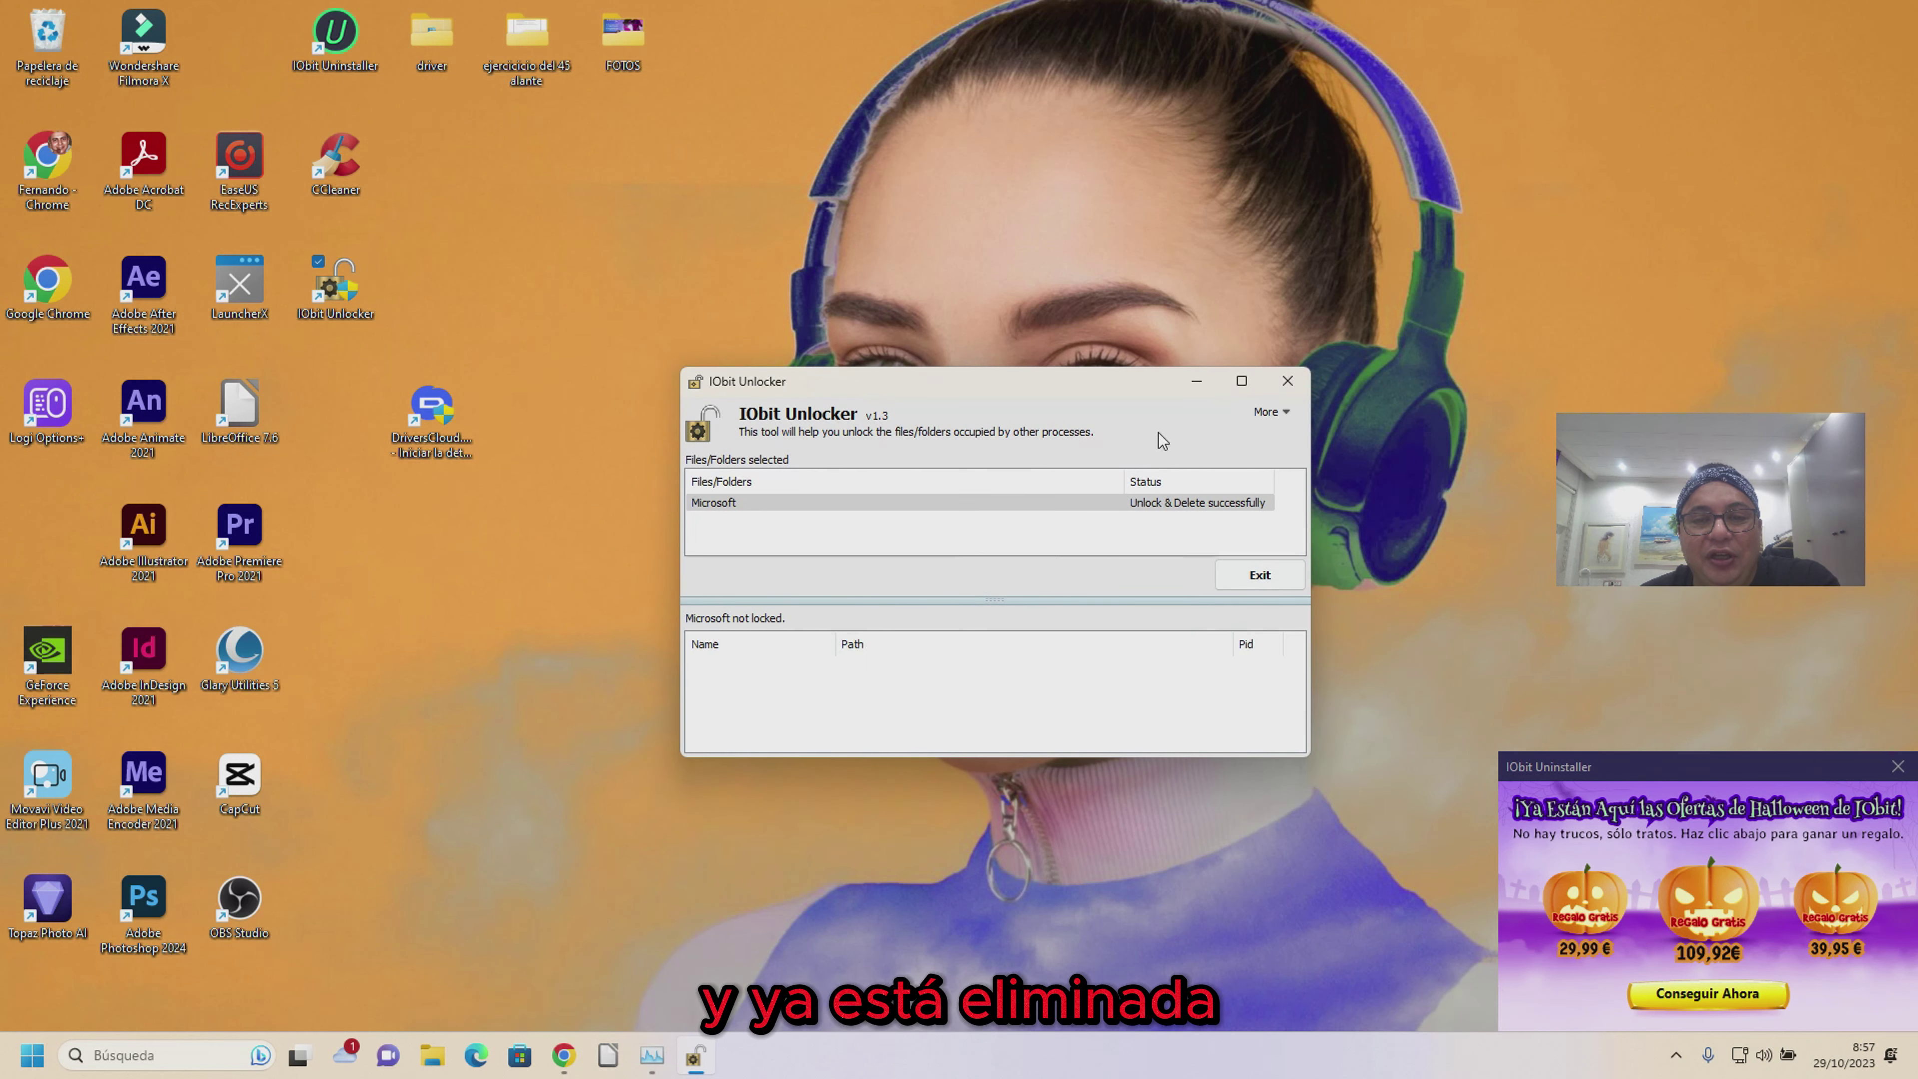
{"action": "left_click", "coordinate": [1287, 381]}
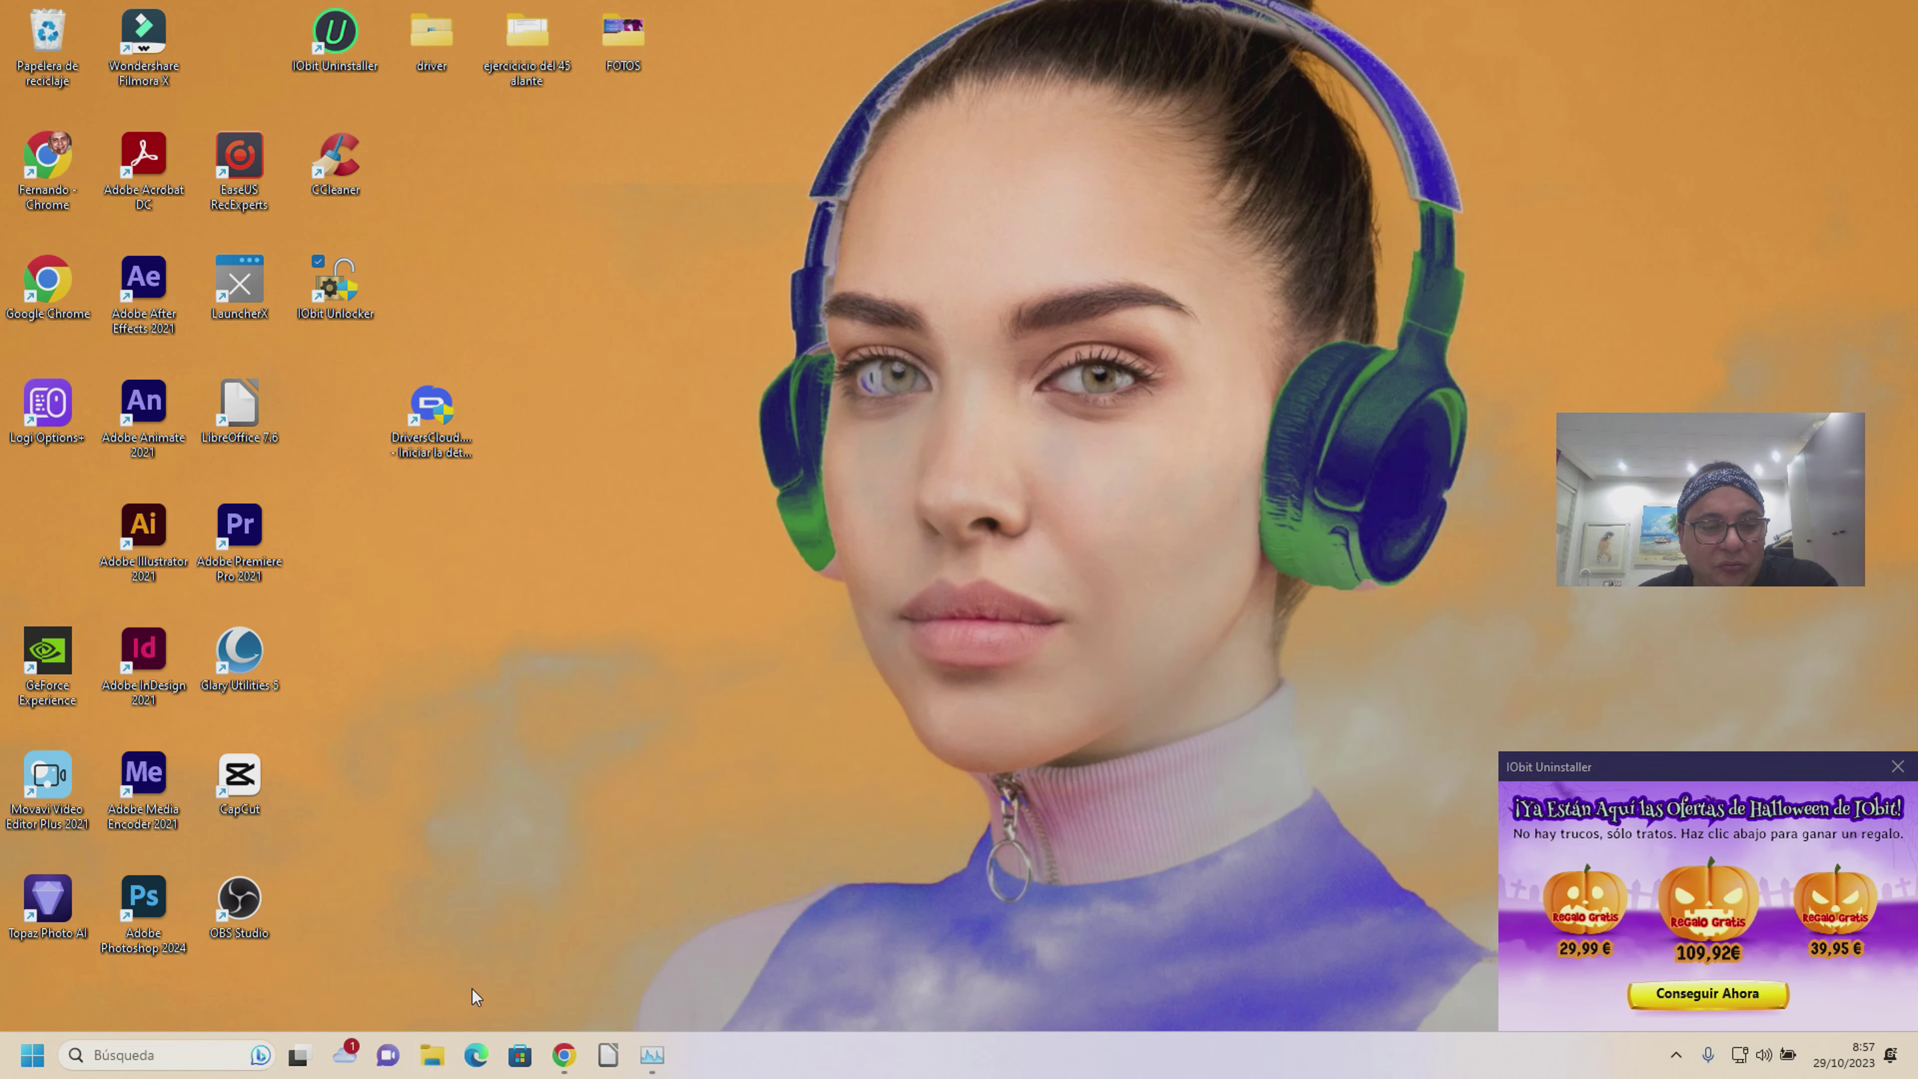
Check in File Explorer whether Archivos de programa (x86) on Disco local (C:) still contains a Microsoft folder, and close the window
{"action": "left_click", "coordinate": [432, 1055]}
{"action": "left_click", "coordinate": [160, 688]}
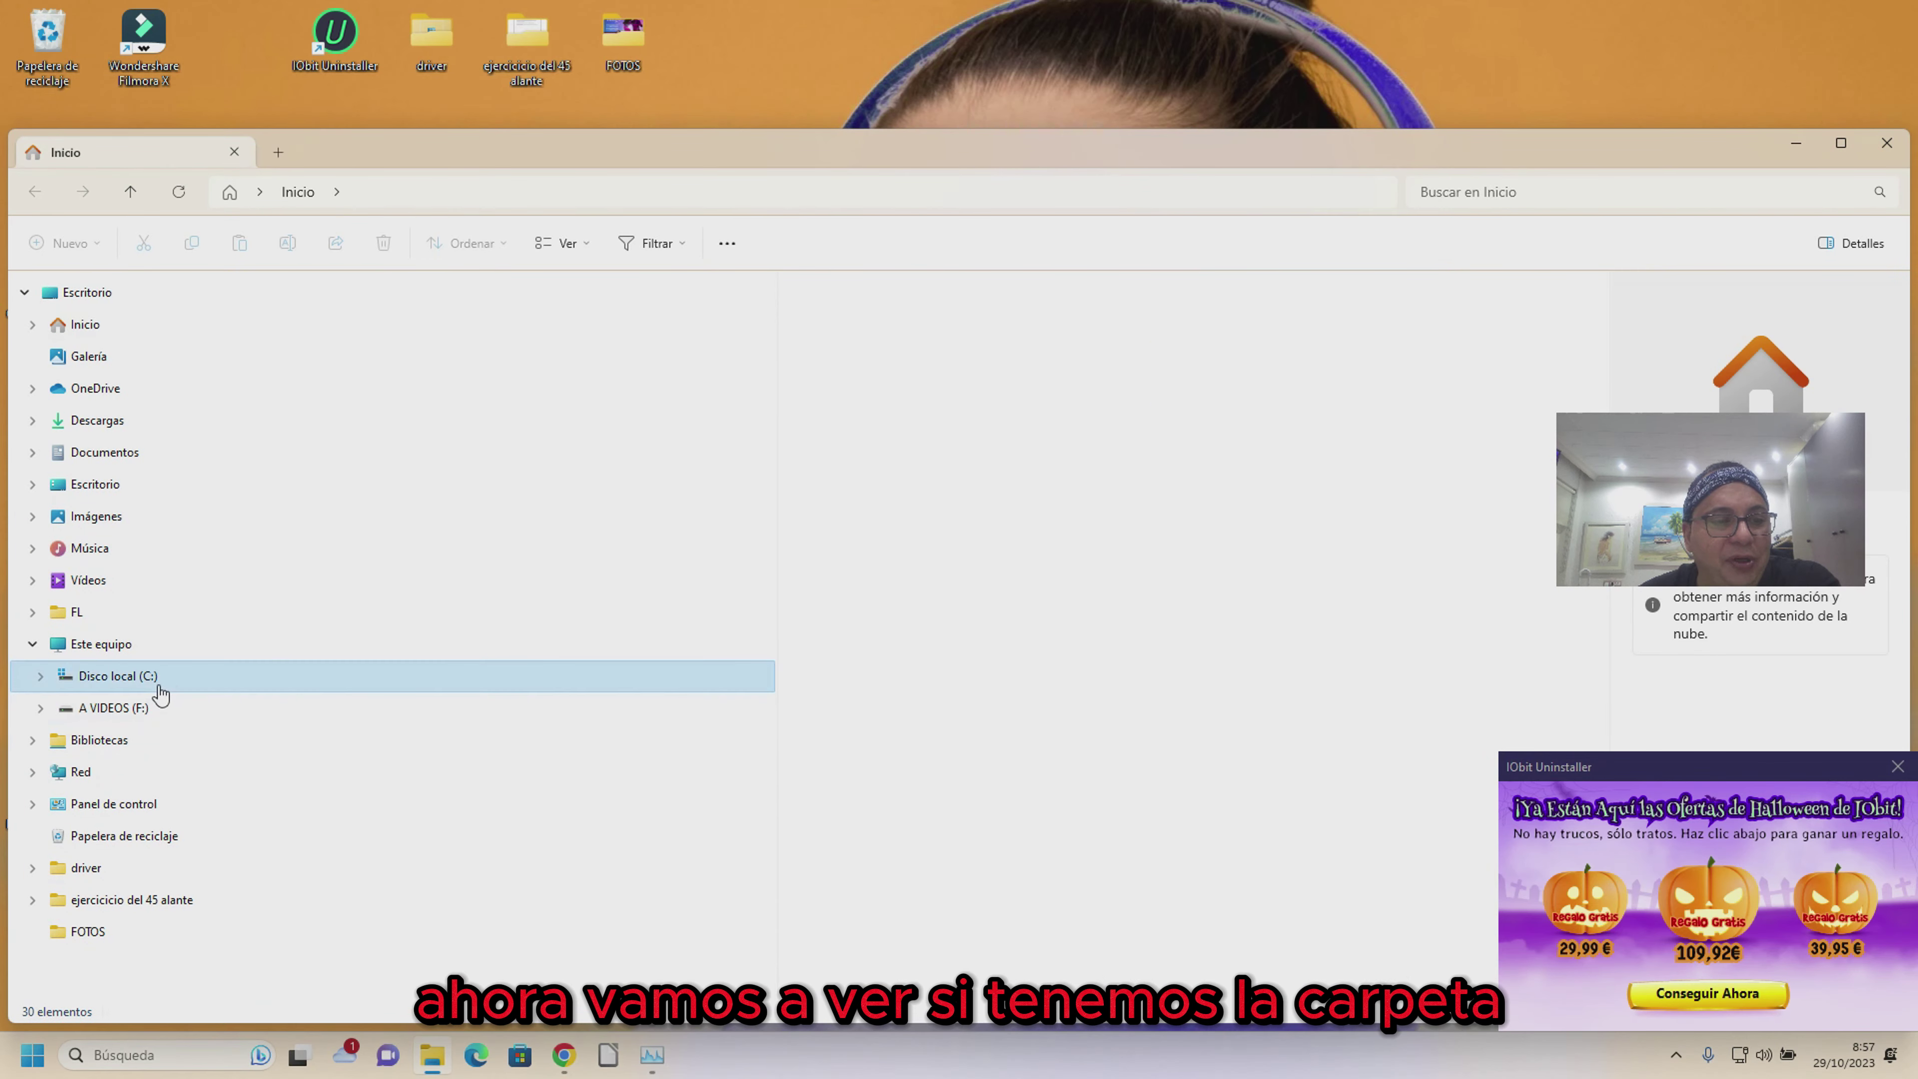
{"action": "left_click", "coordinate": [161, 704]}
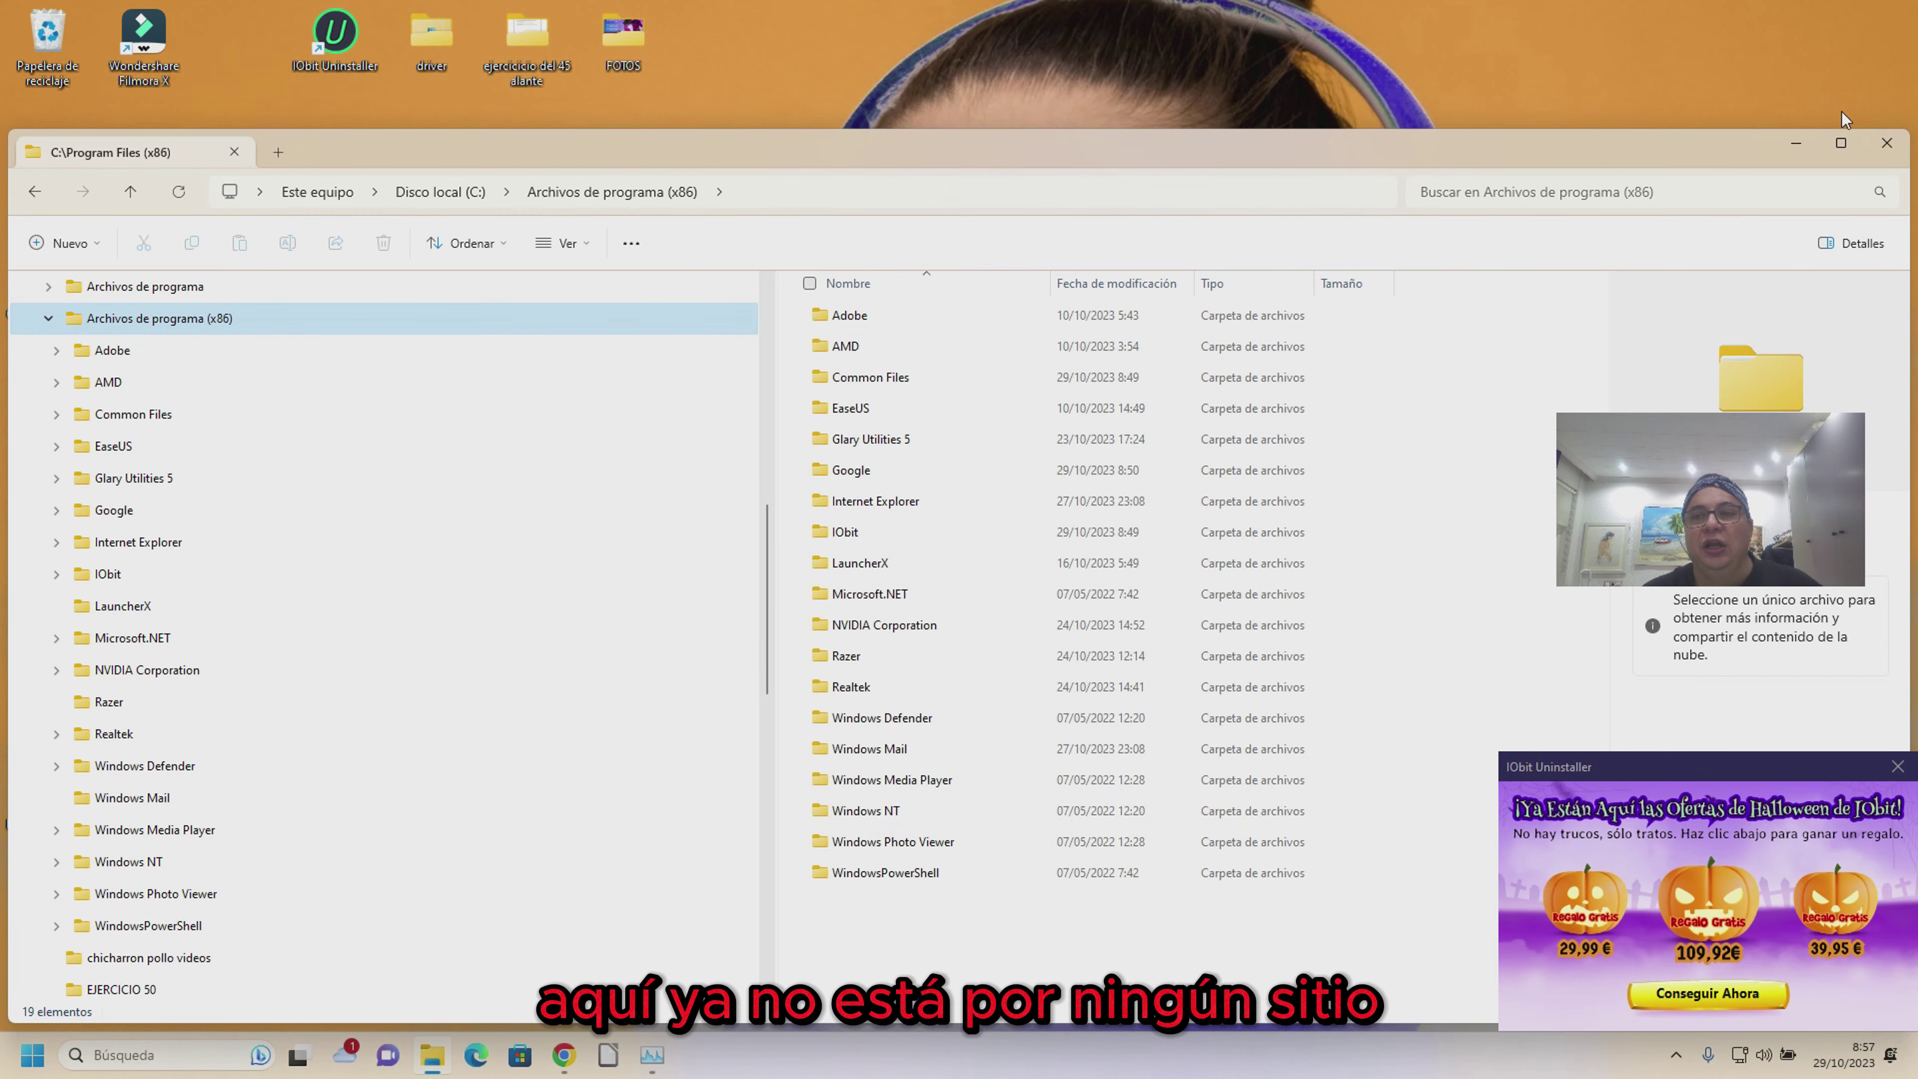
{"action": "left_click", "coordinate": [1895, 147]}
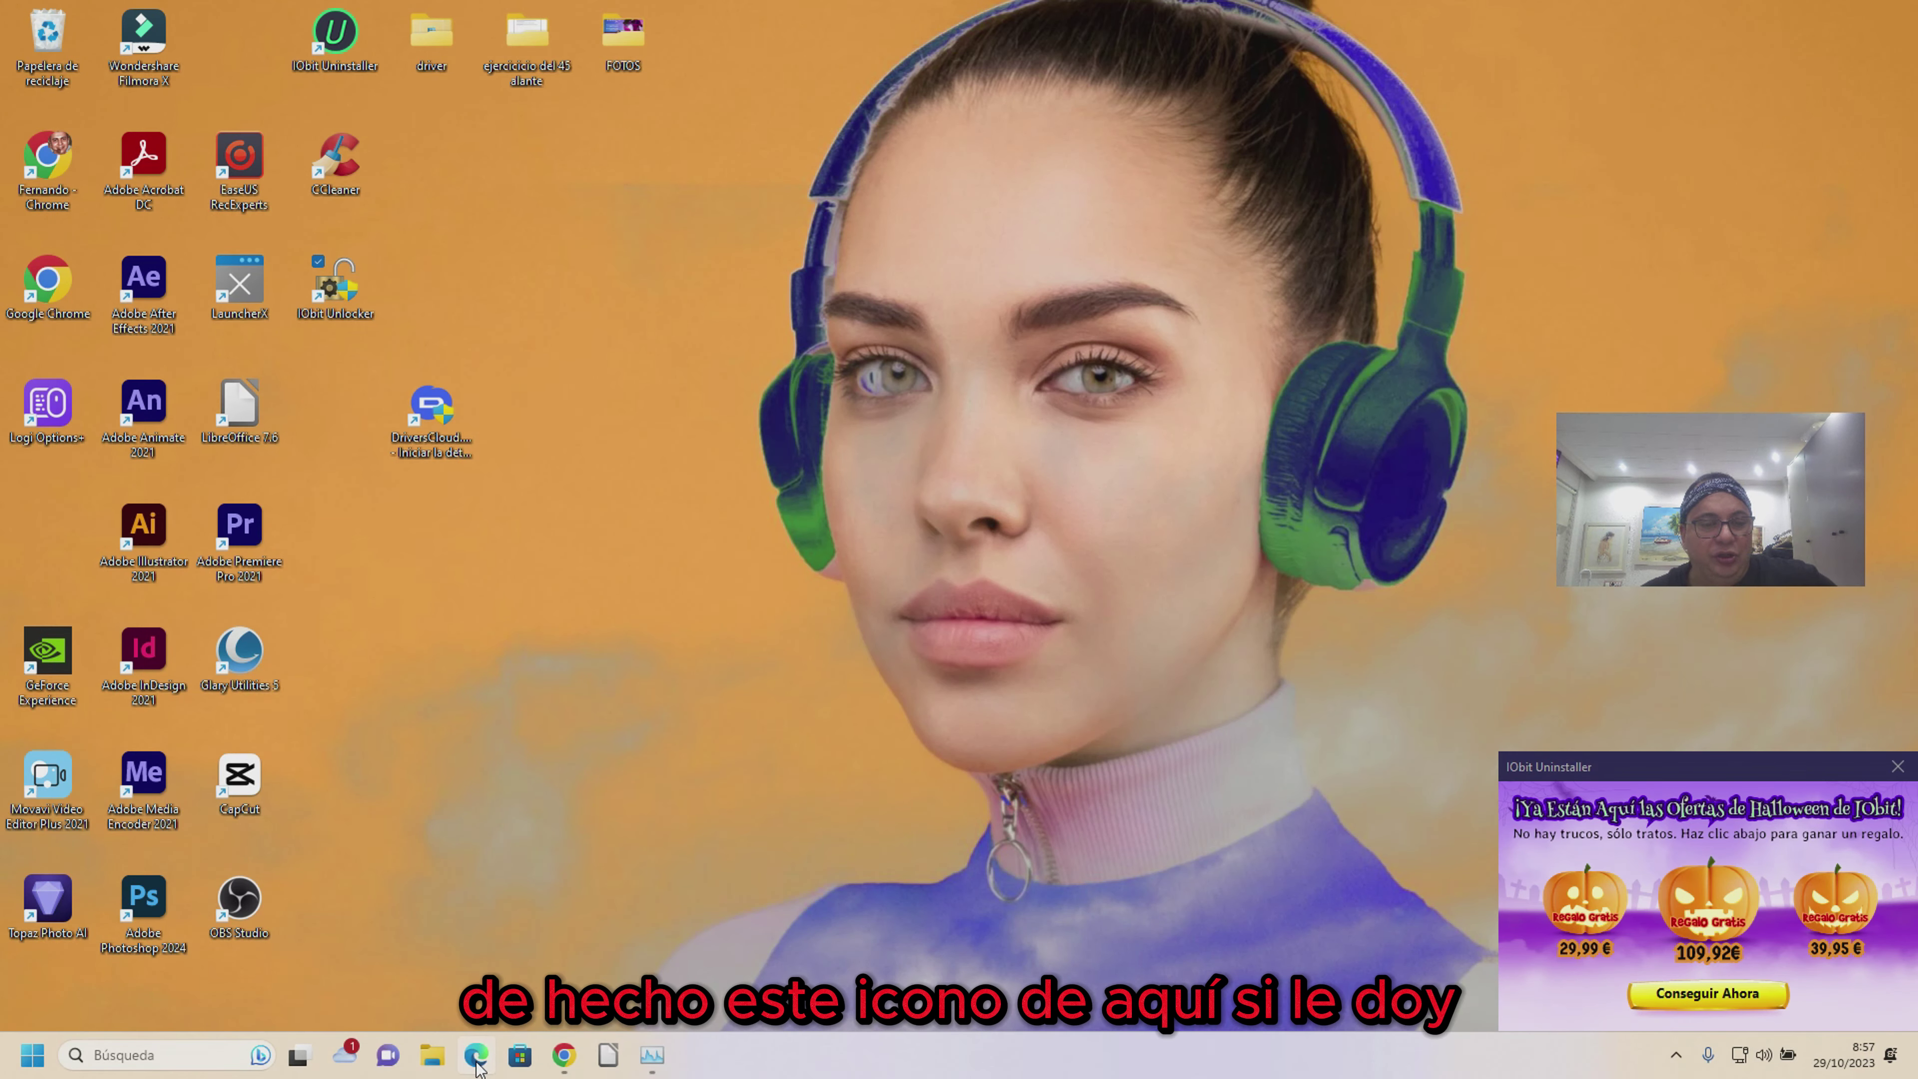
Try to launch Microsoft Edge from its pinned shortcut and accept removing the broken shortcut
{"action": "left_click", "coordinate": [476, 1058]}
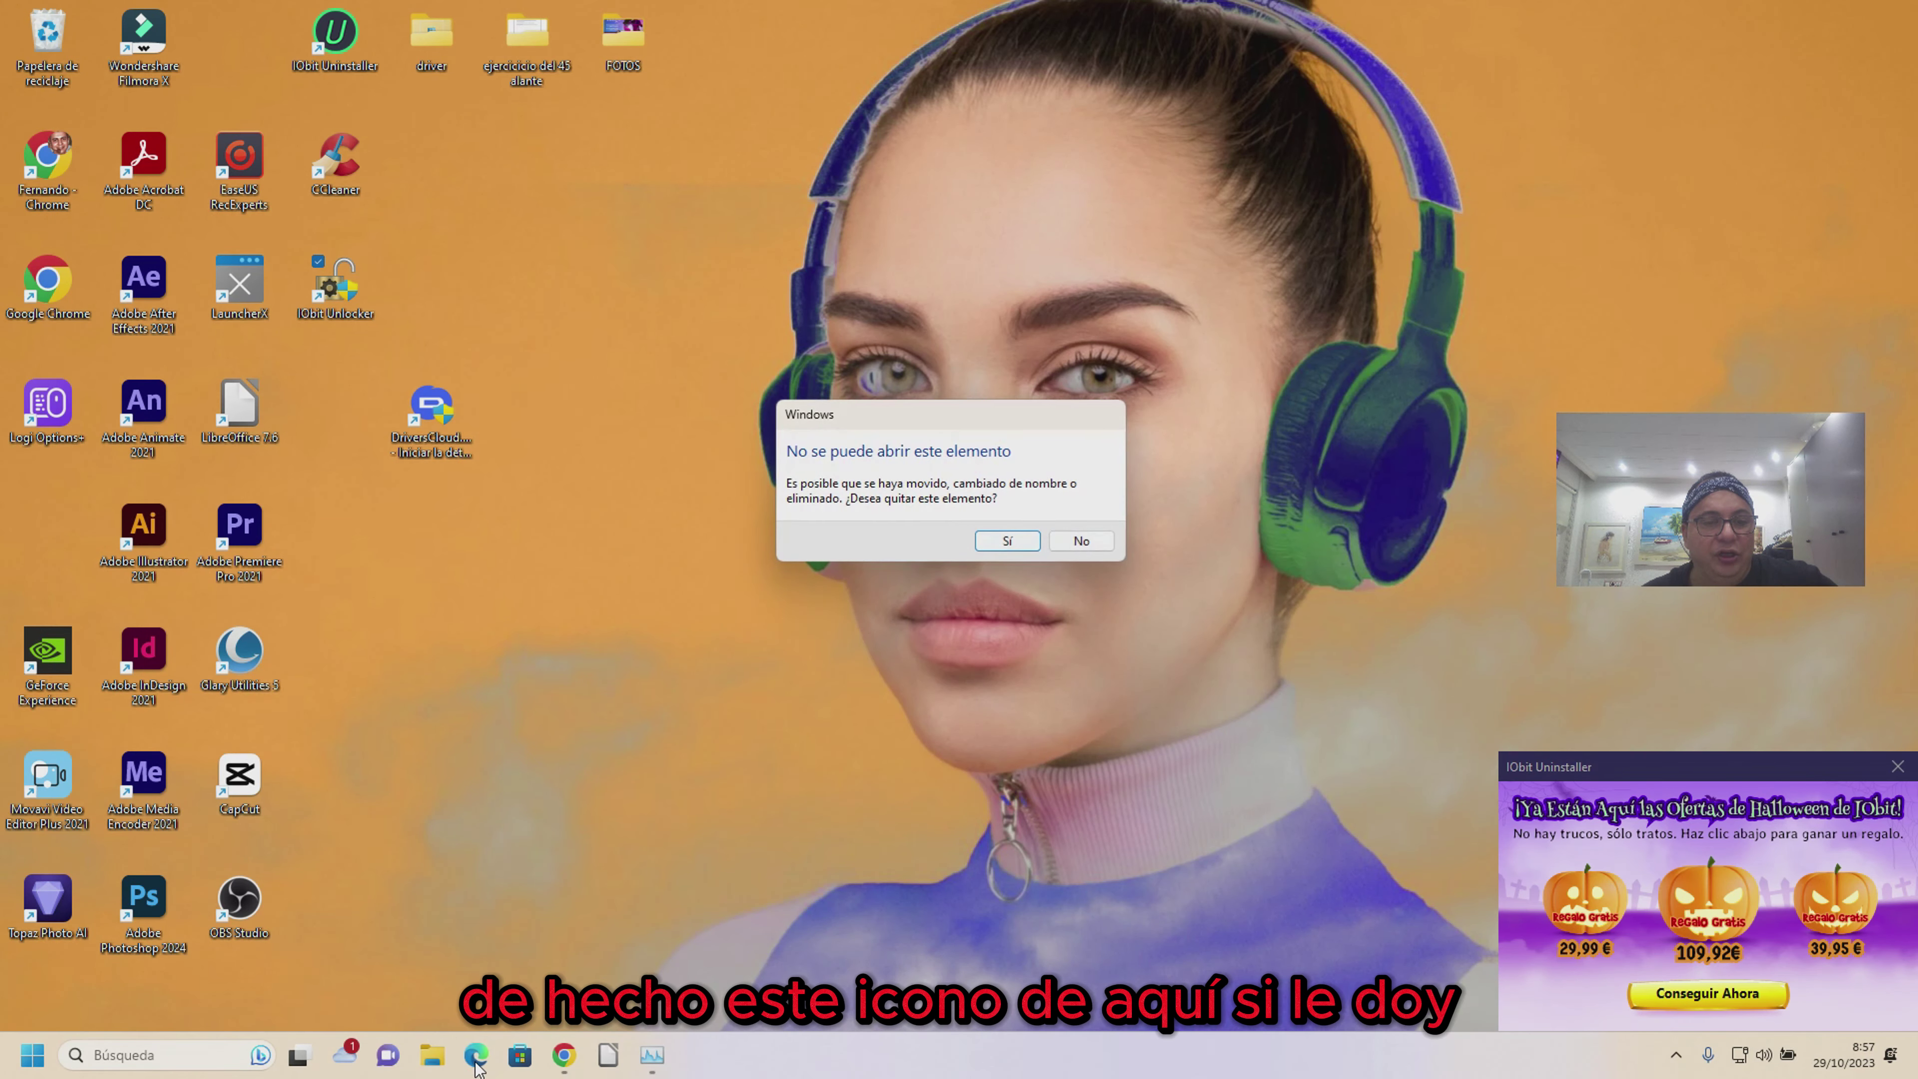
{"action": "left_click", "coordinate": [1009, 541]}
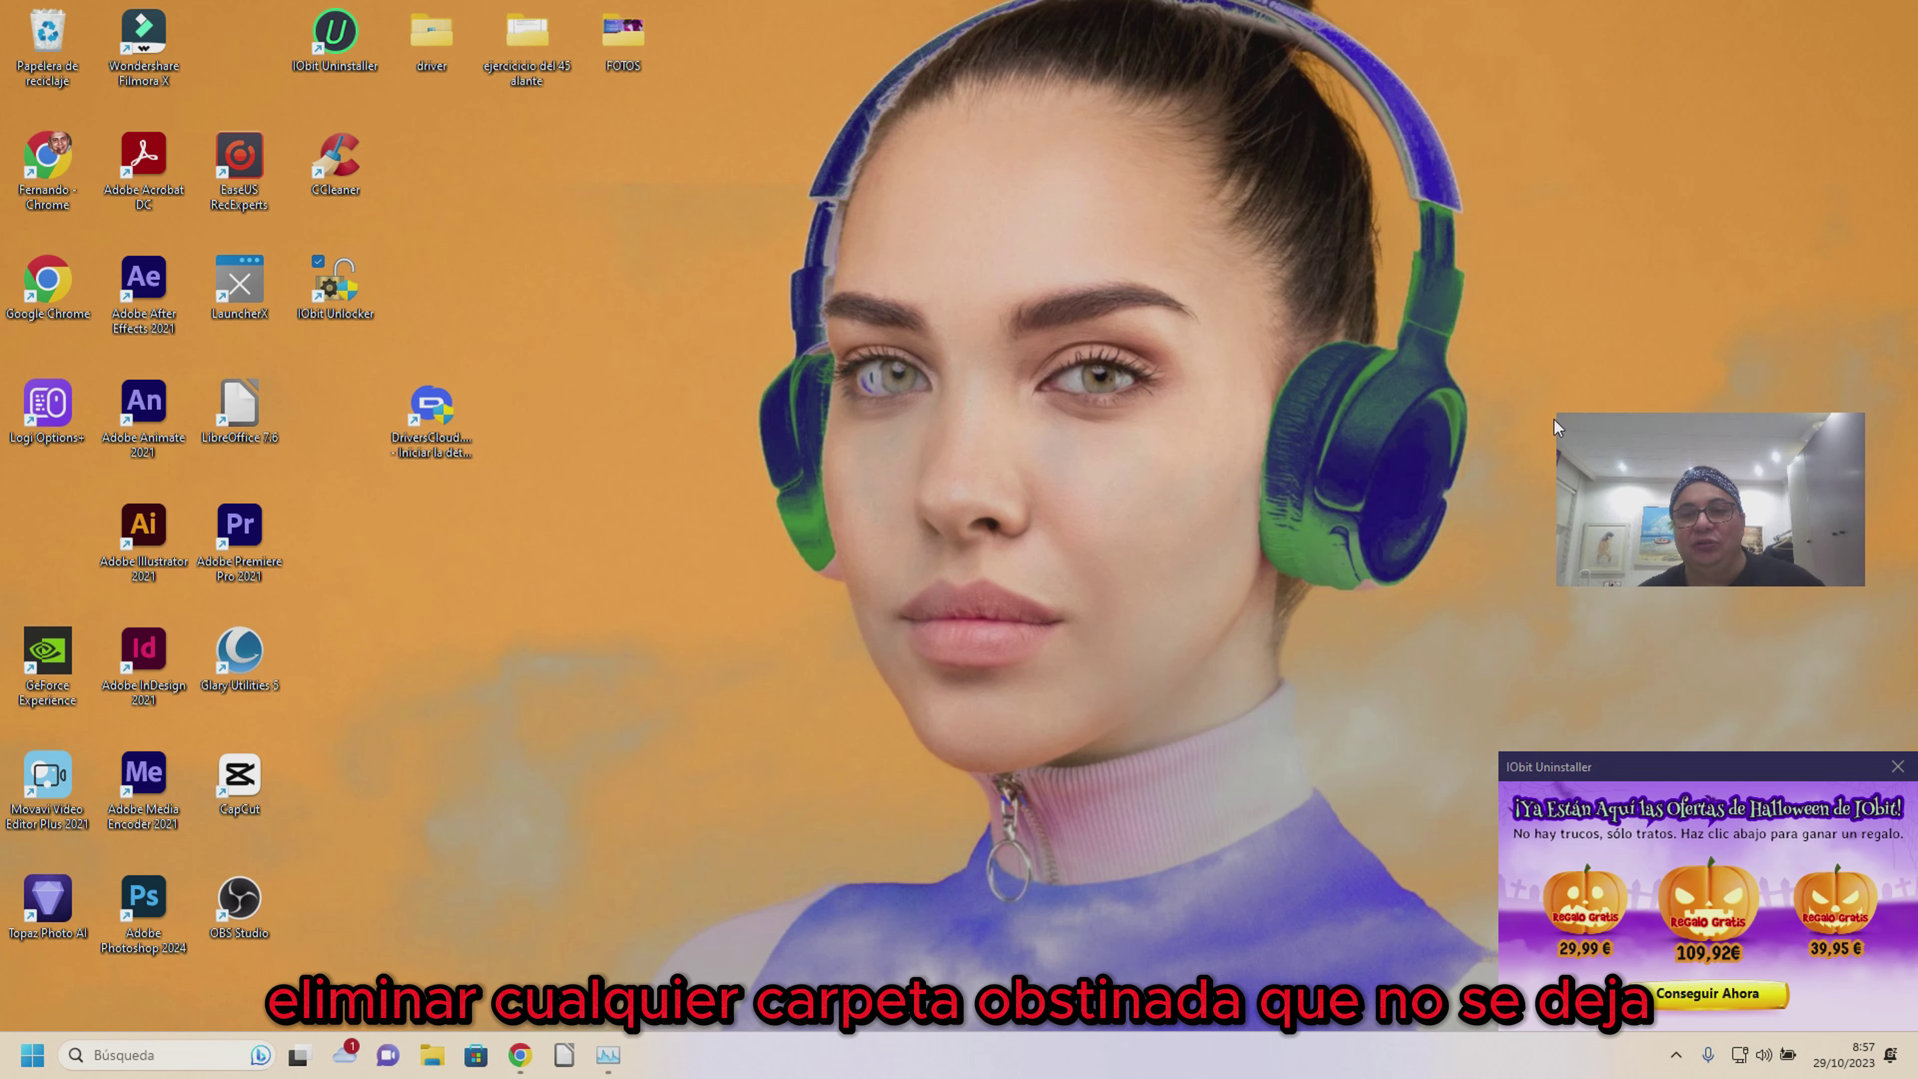
{"action": "left_click_drag", "start_coordinate": [1556, 434], "coordinate": [1365, 417]}
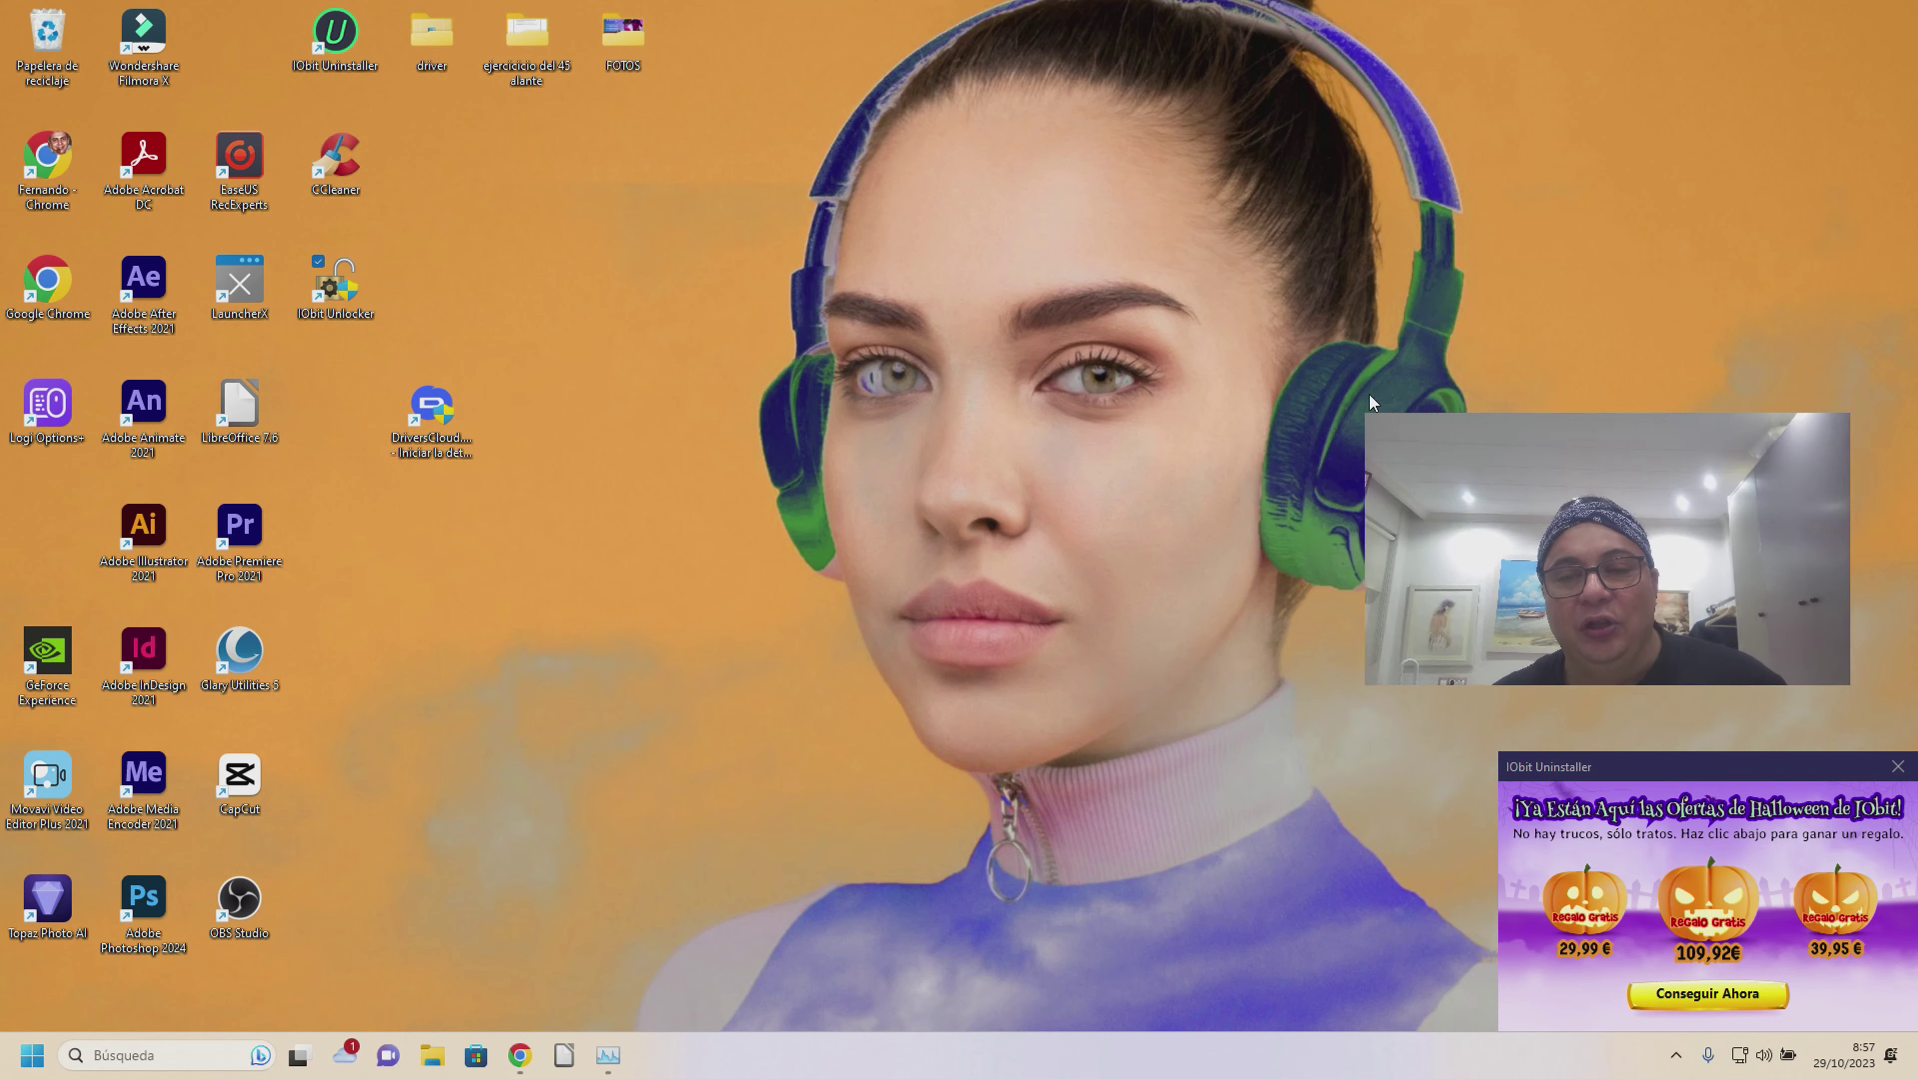
{"action": "left_click_drag", "start_coordinate": [1581, 499], "coordinate": [1610, 74]}
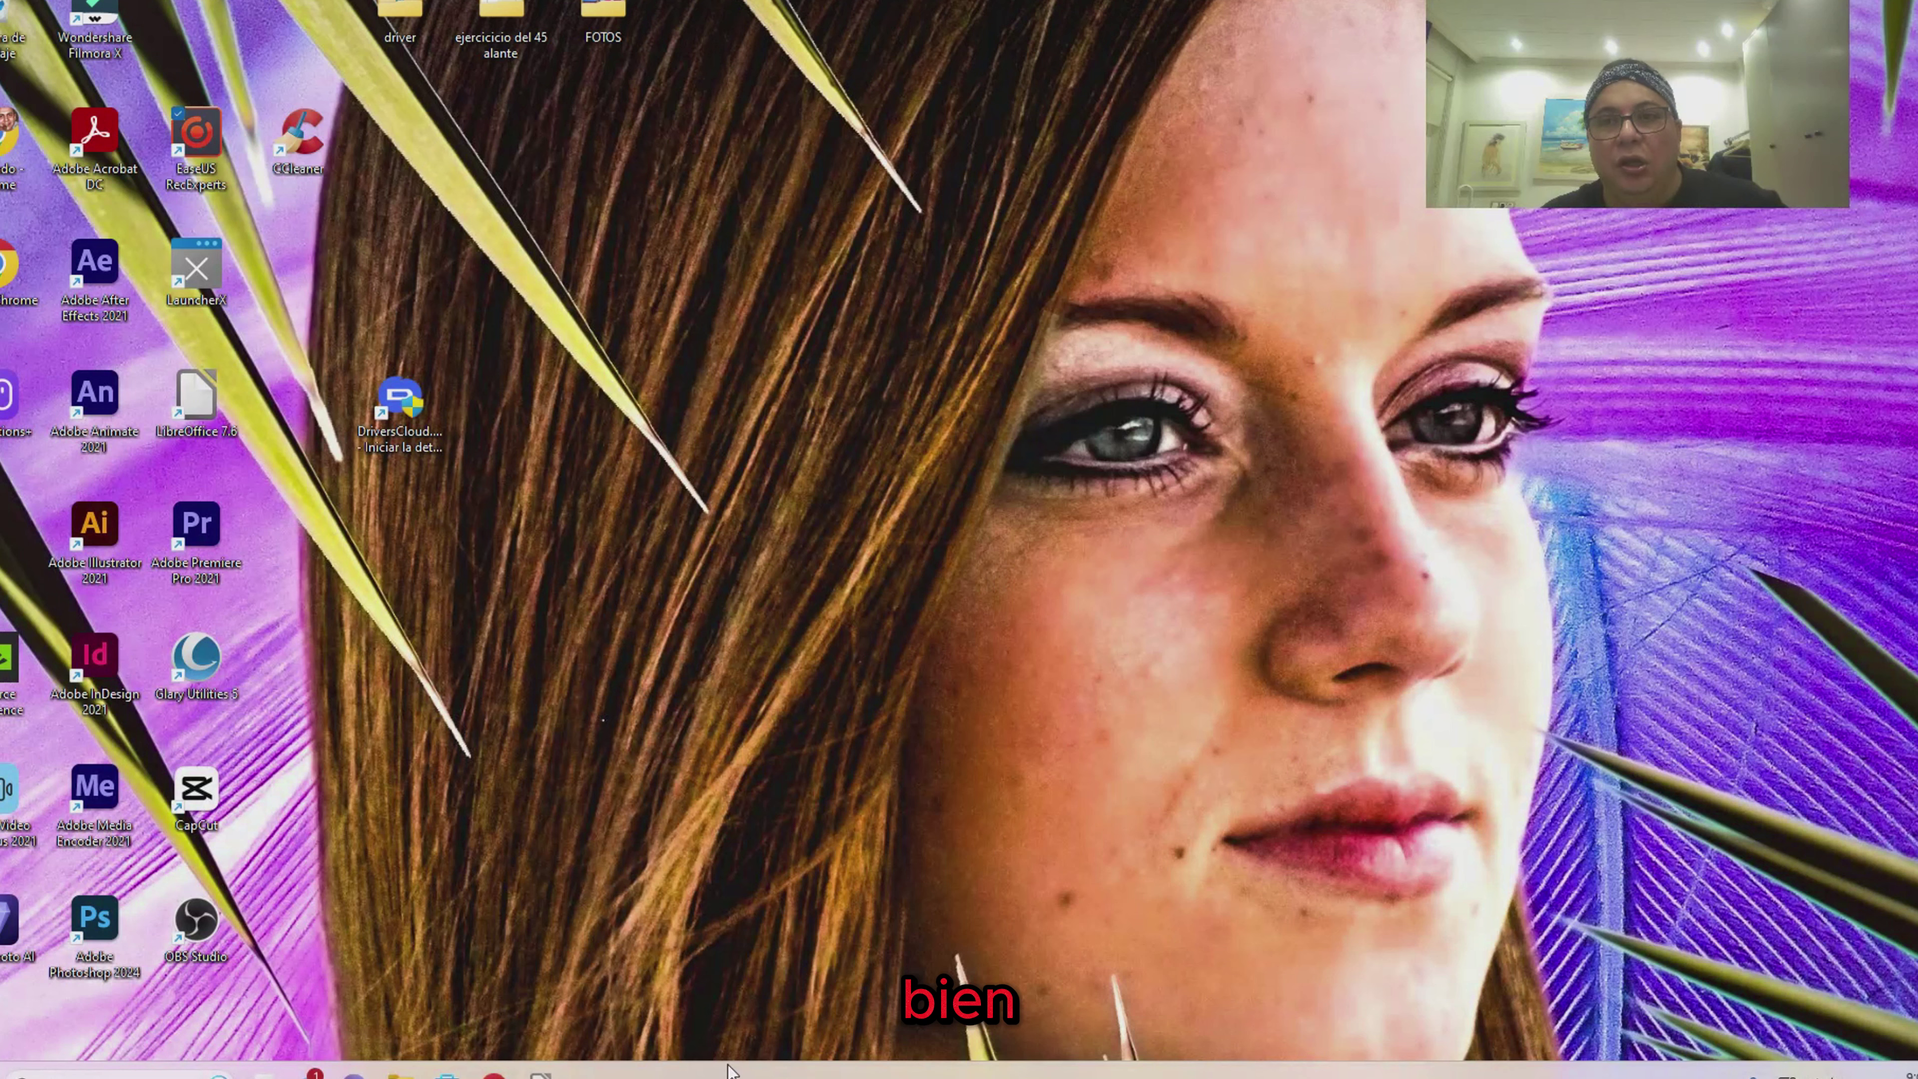
Open the Windows Task Manager (Administrador de tareas) and move its window fully into view
{"action": "right_click", "coordinate": [804, 1070]}
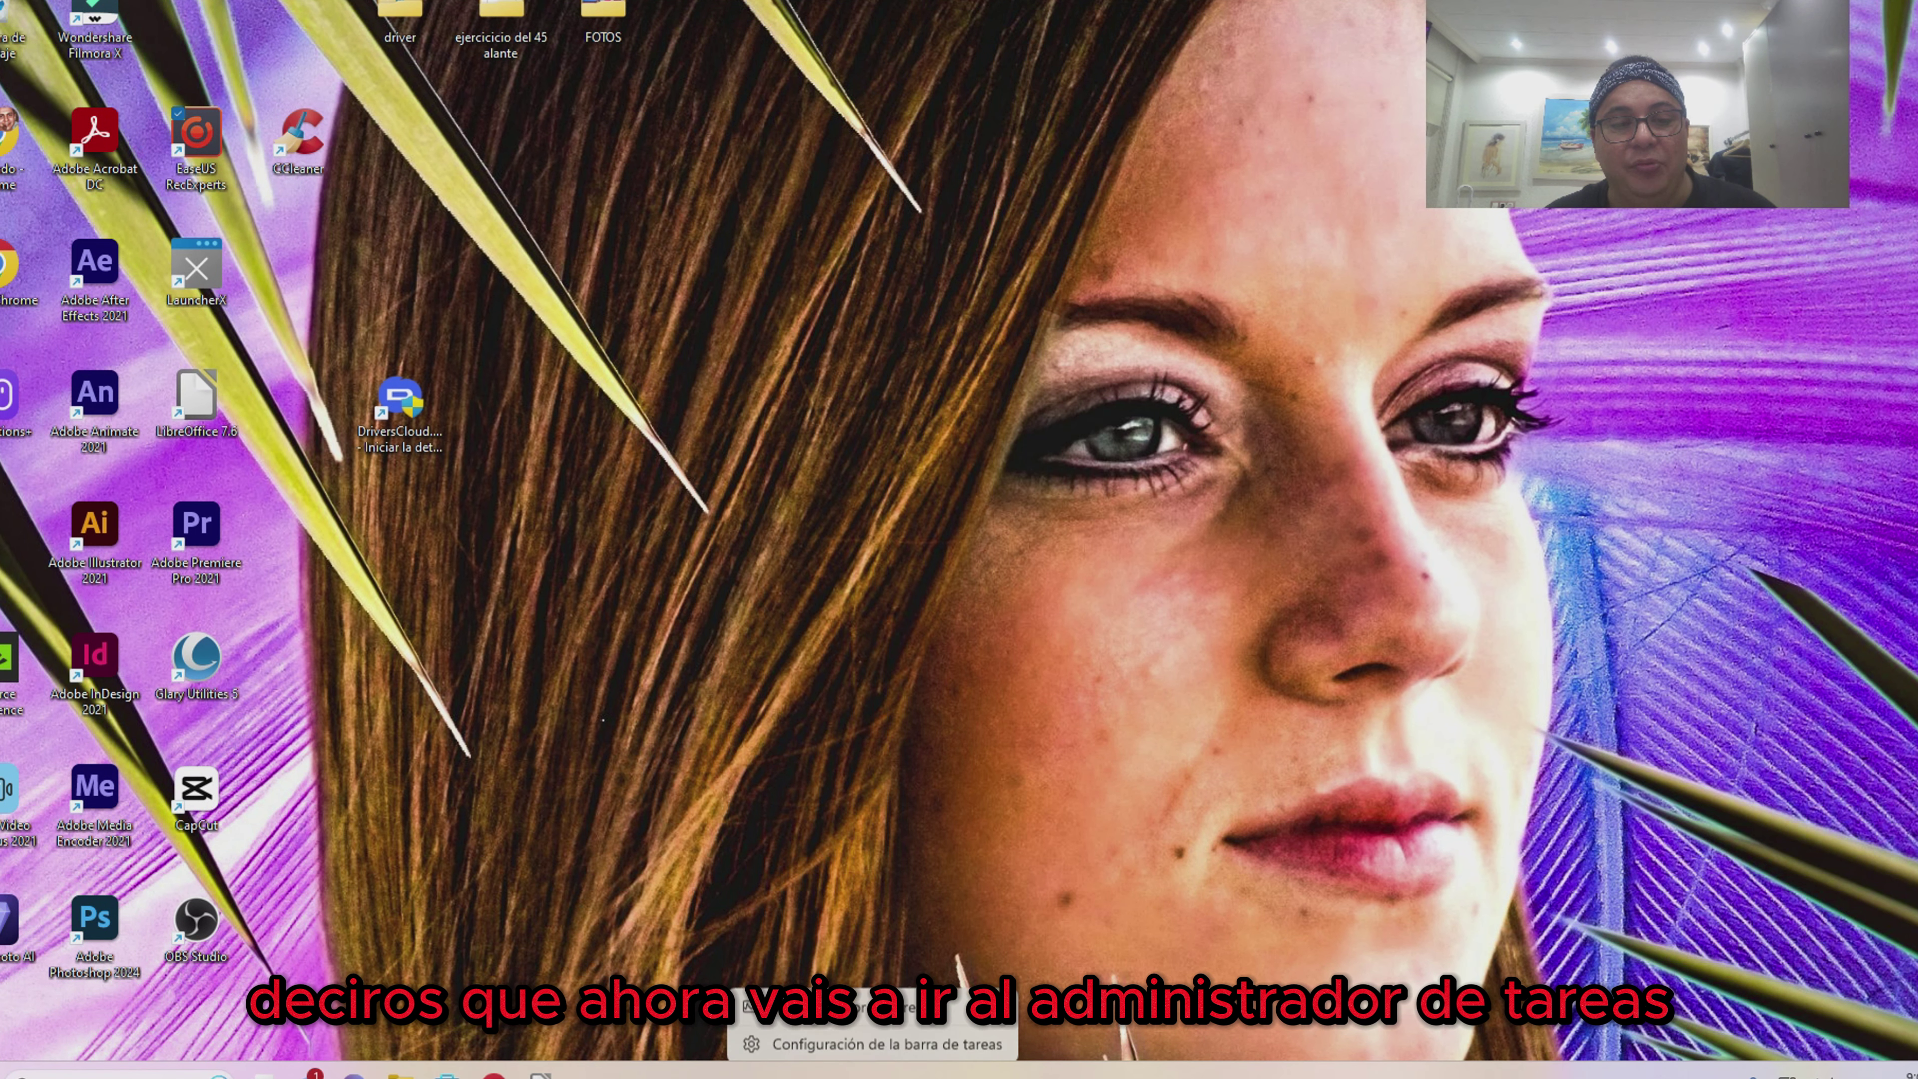
{"action": "left_click", "coordinate": [828, 1040]}
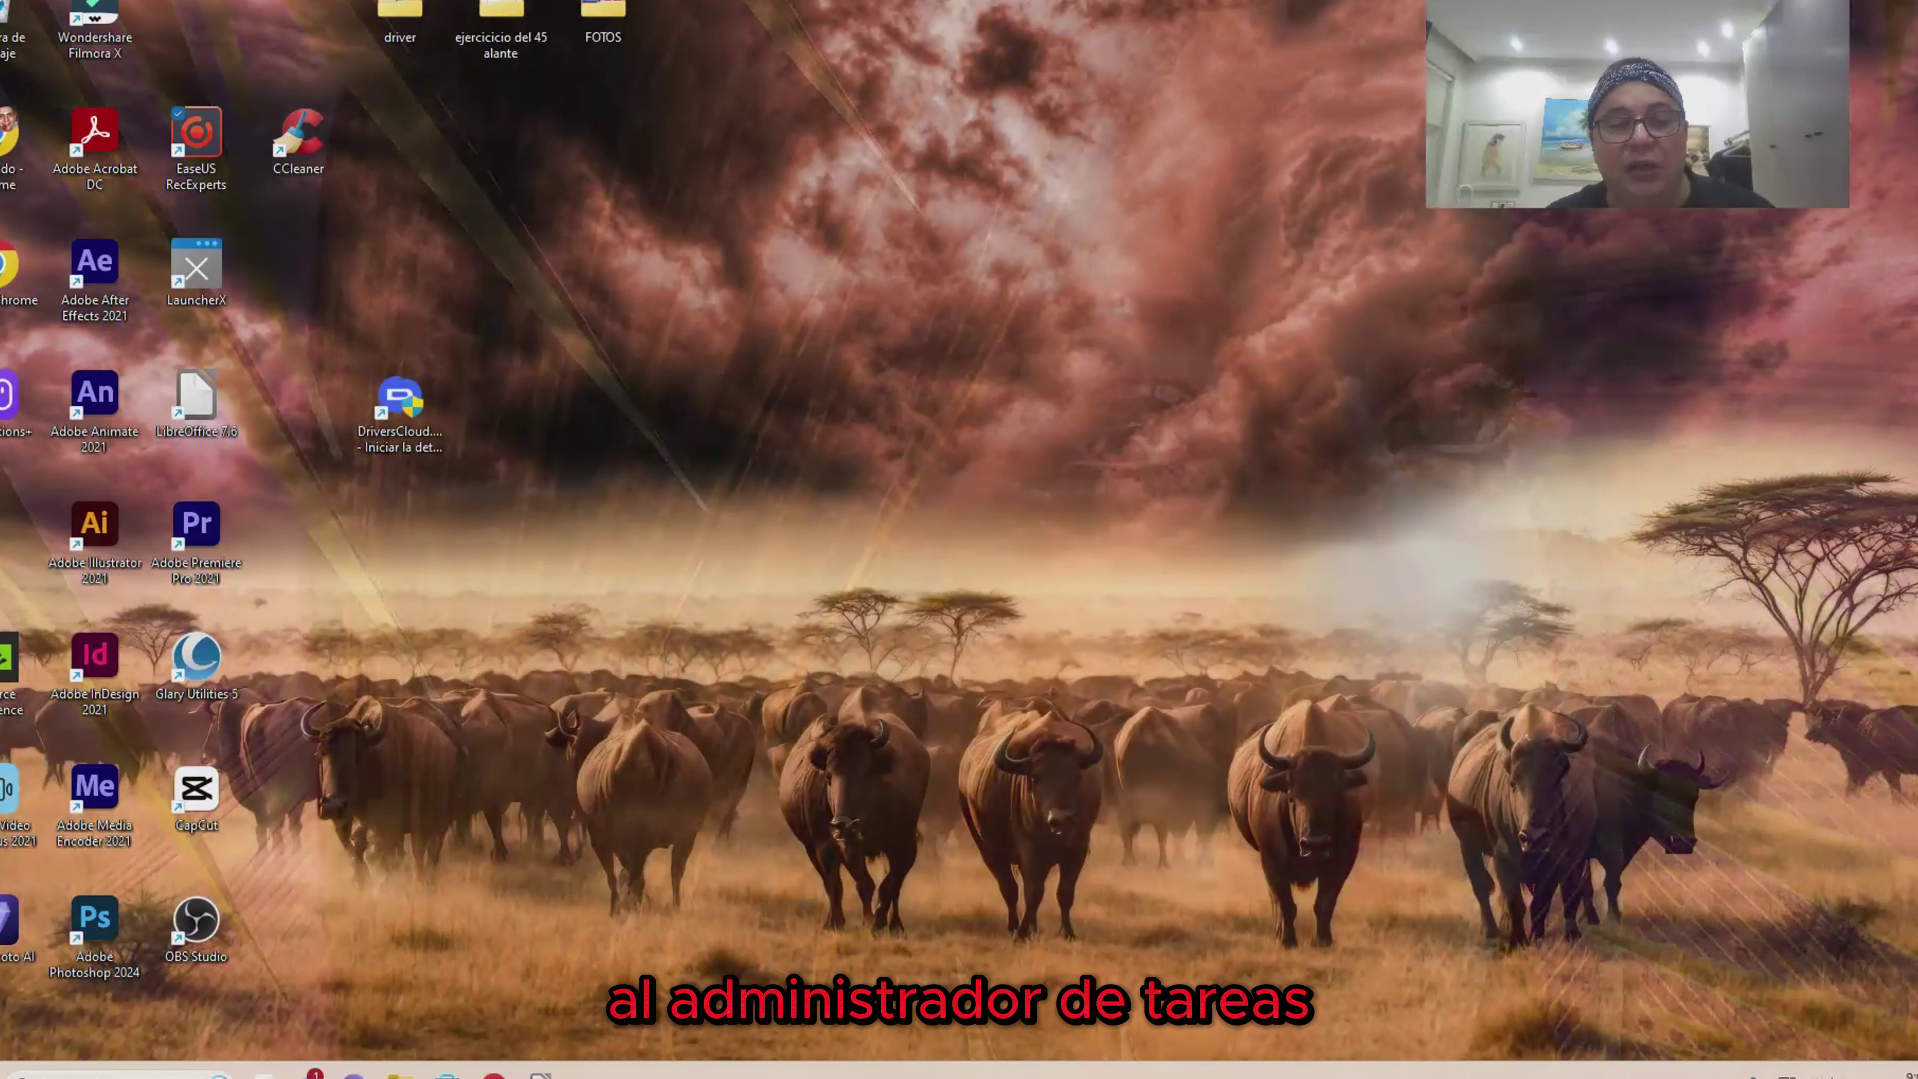
{"action": "right_click", "coordinate": [906, 1069]}
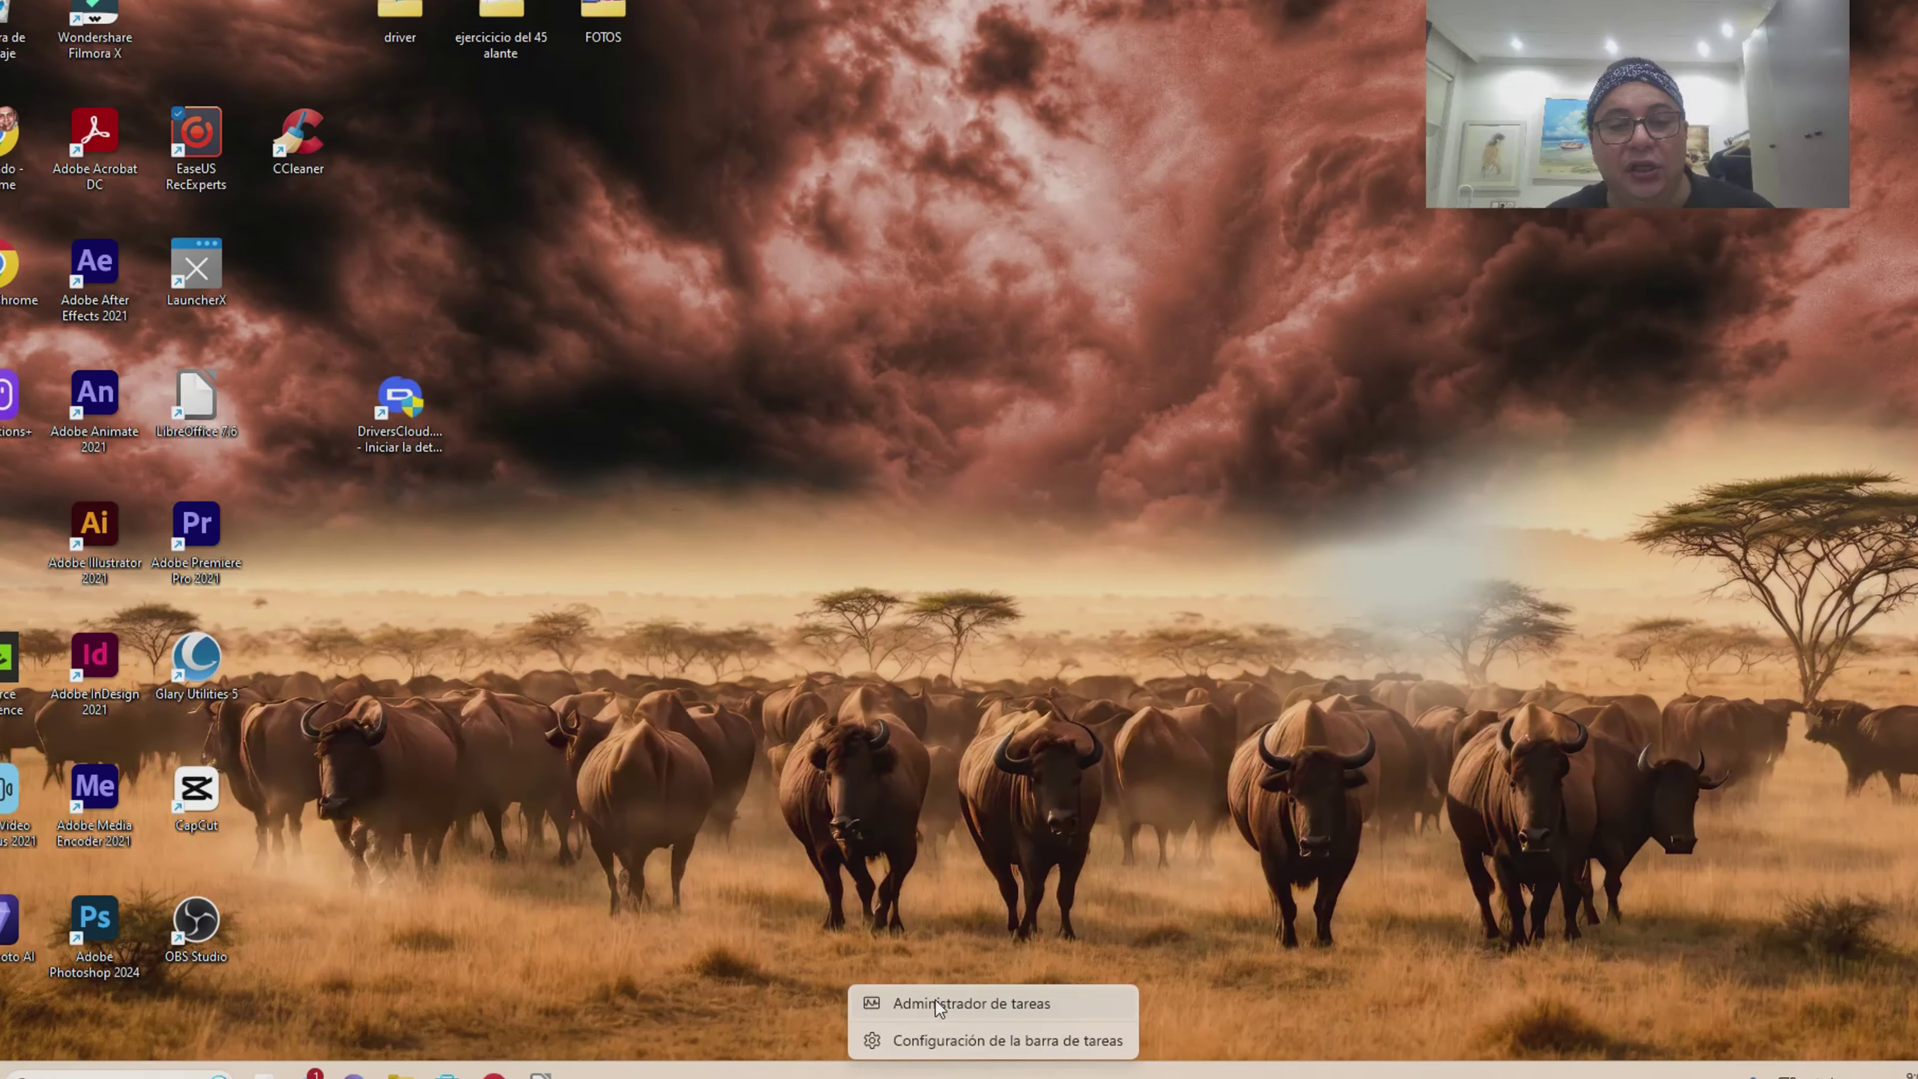
{"action": "left_click", "coordinate": [939, 1005]}
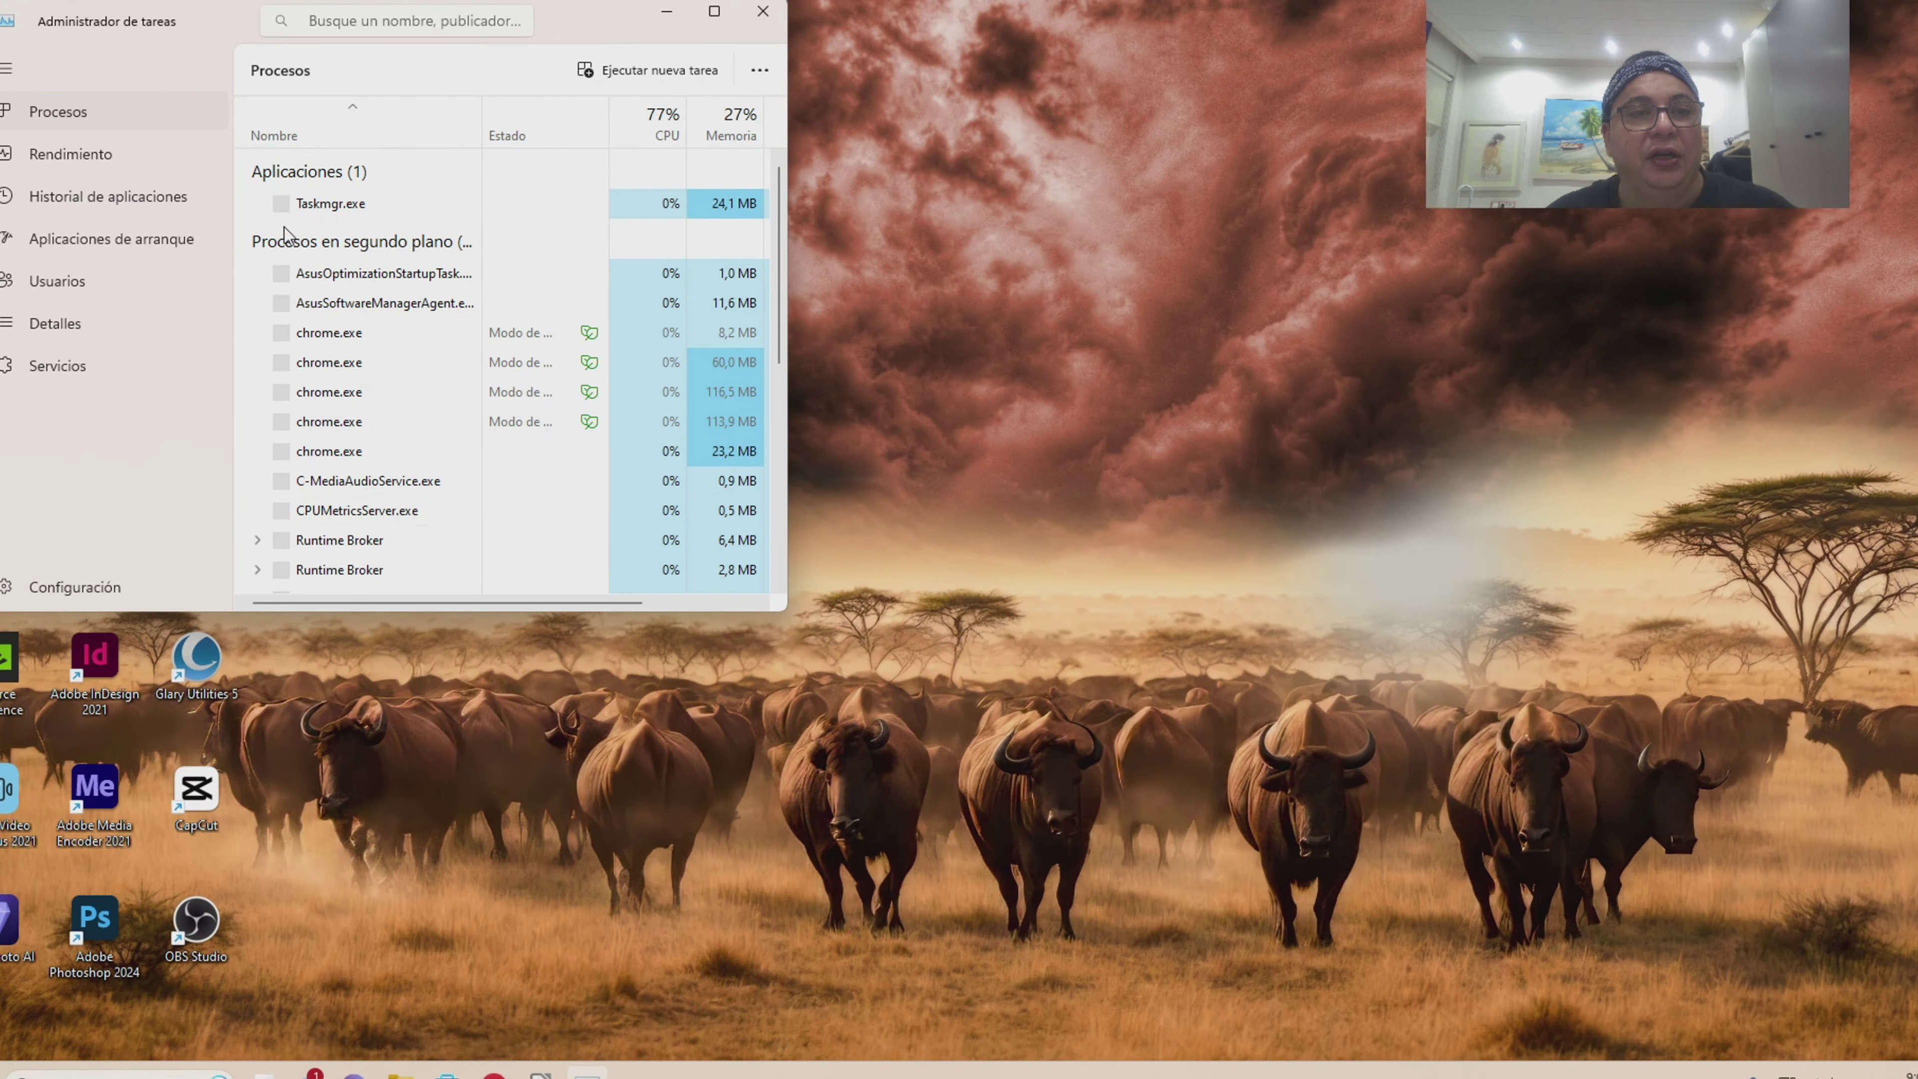
{"action": "left_click_drag", "start_coordinate": [557, 22], "coordinate": [986, 23]}
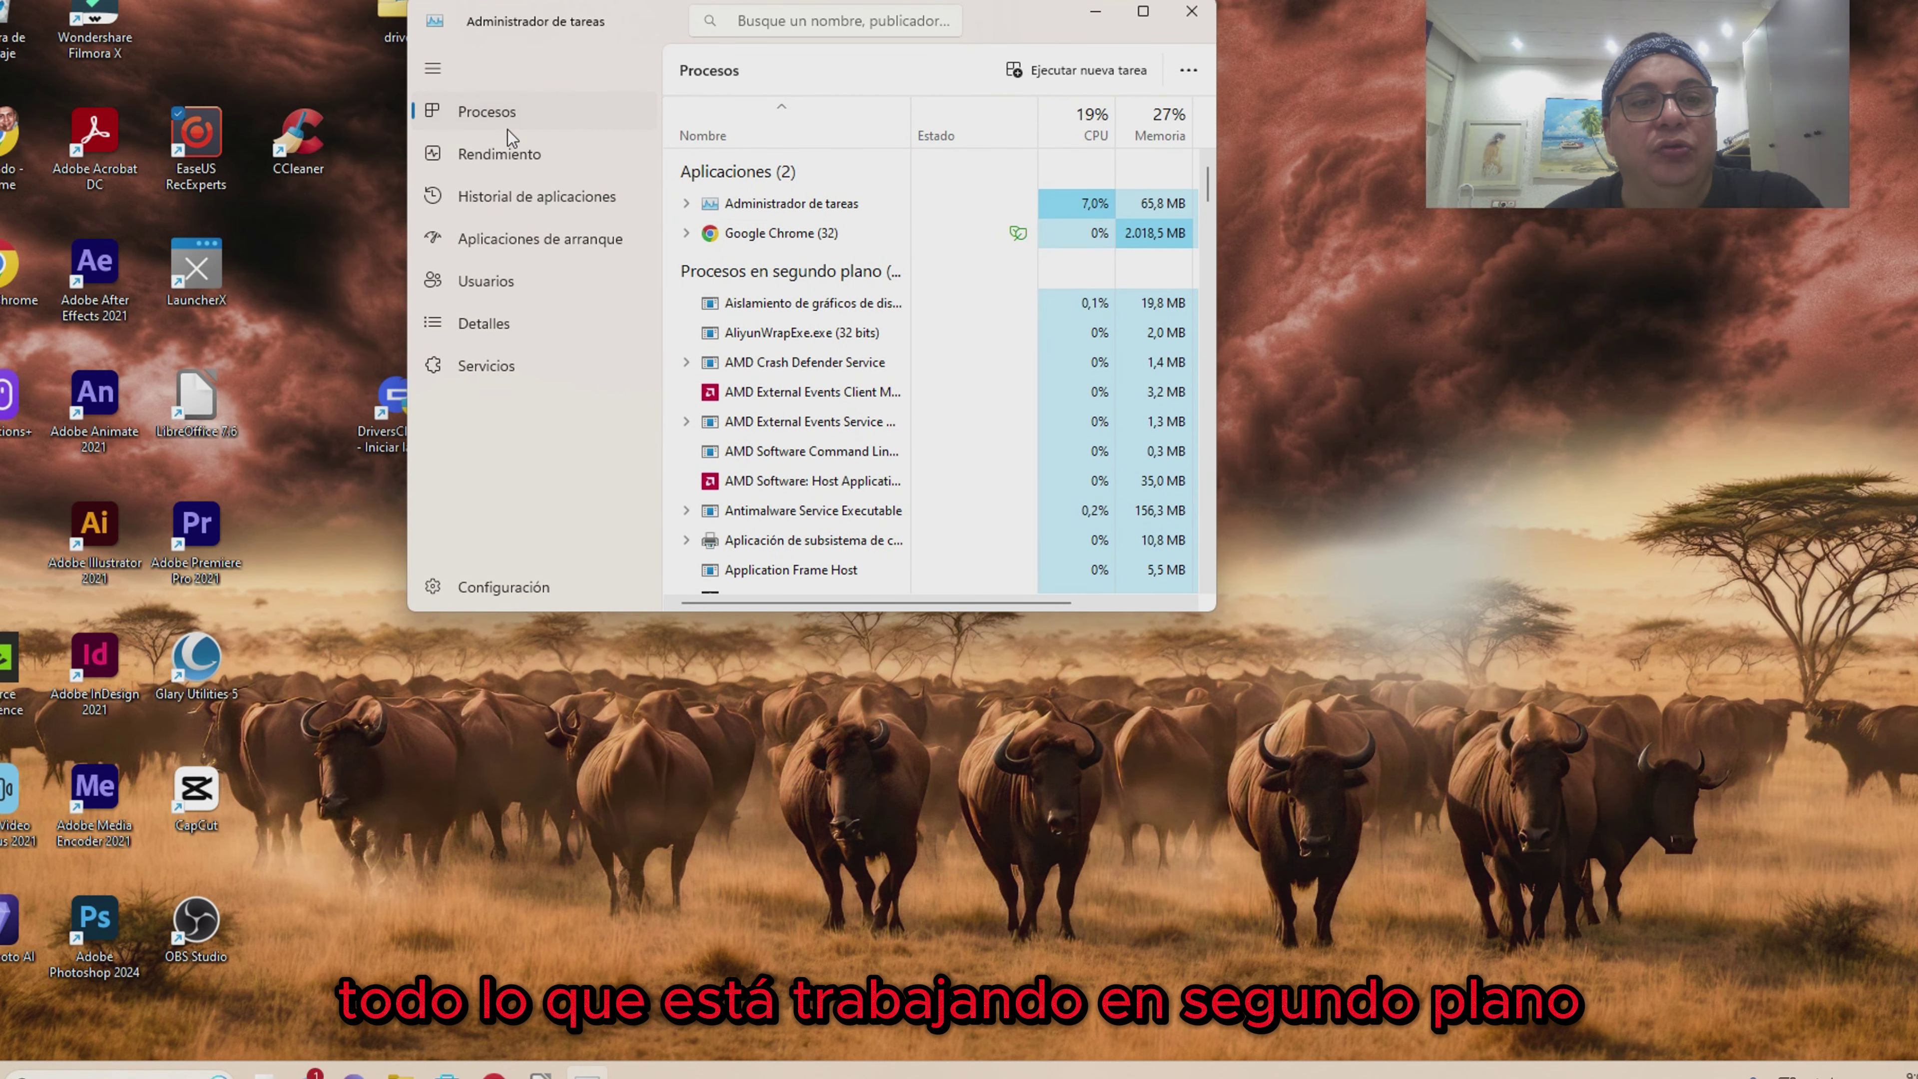
Disable chrome.exe among the startup applications (Aplicaciones de arranque) and close Task Manager
{"action": "left_click", "coordinate": [519, 238]}
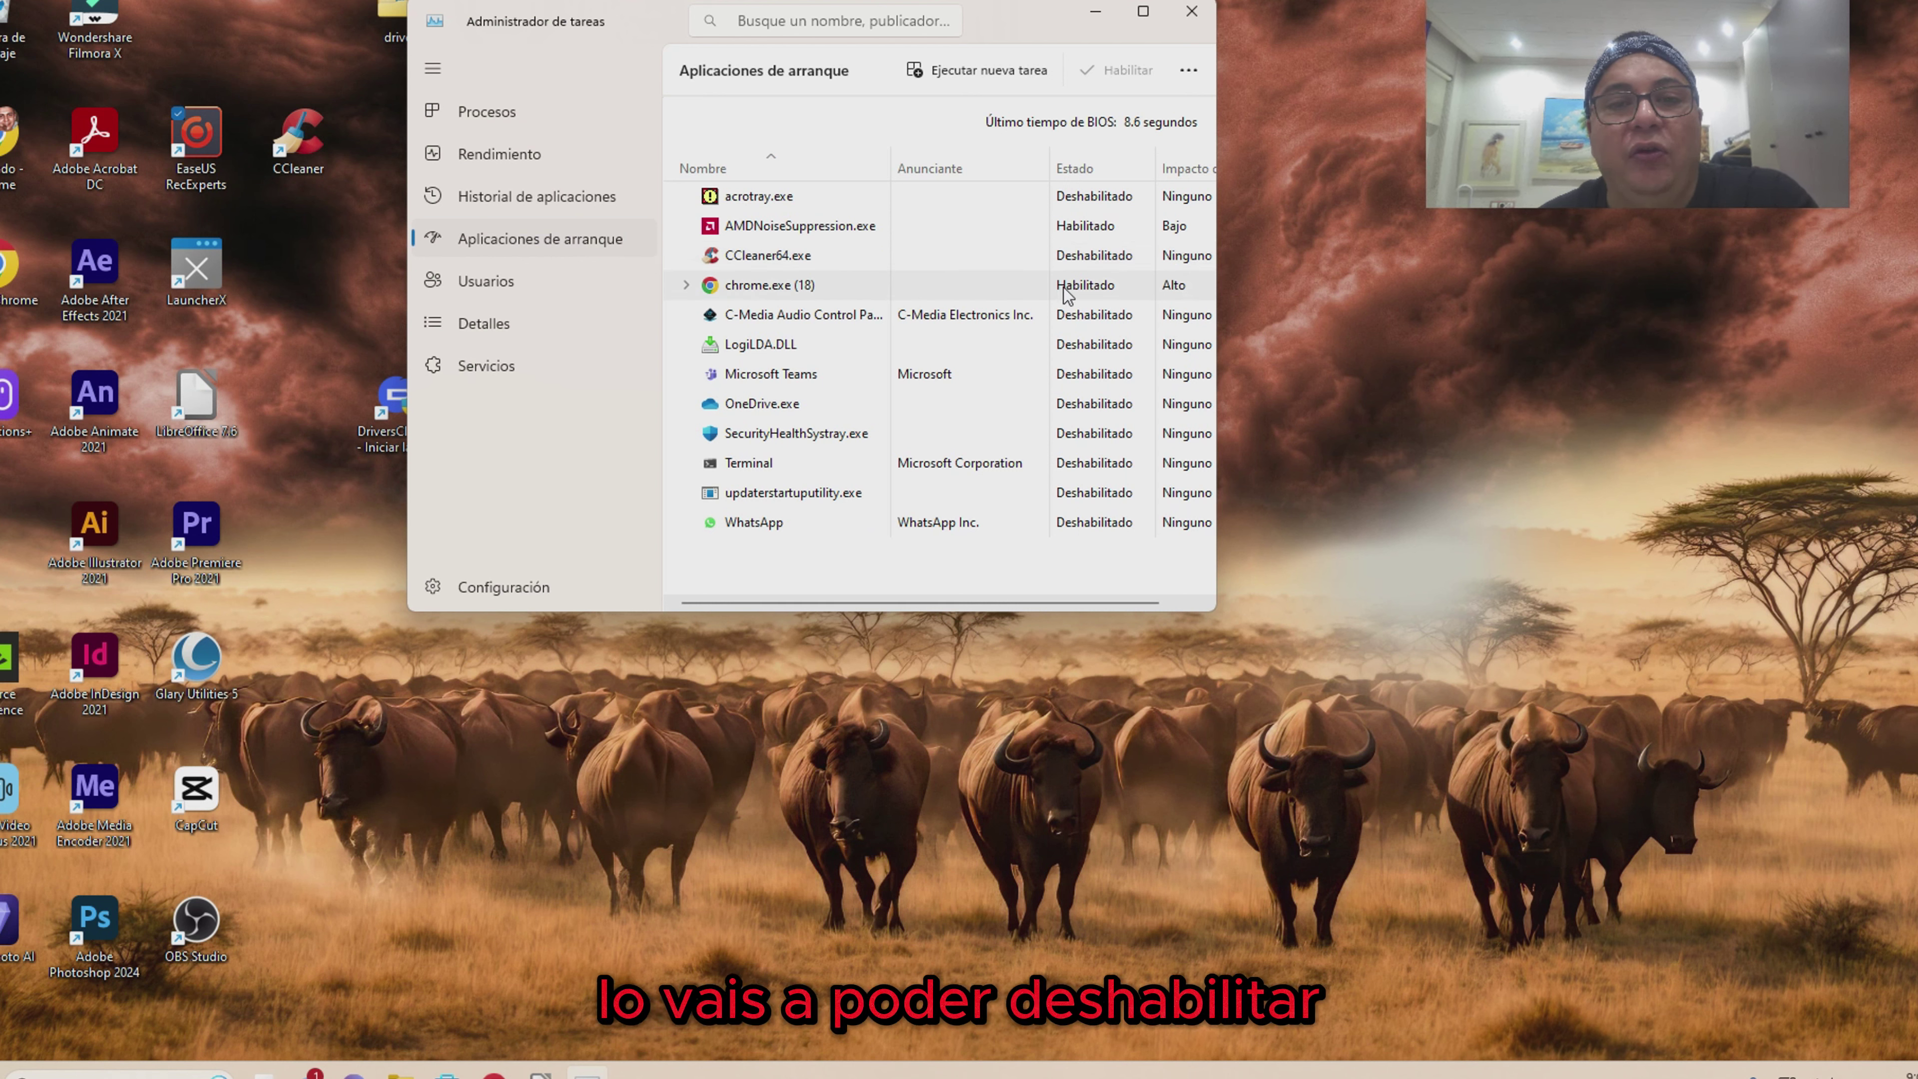
{"action": "right_click", "coordinate": [1080, 290]}
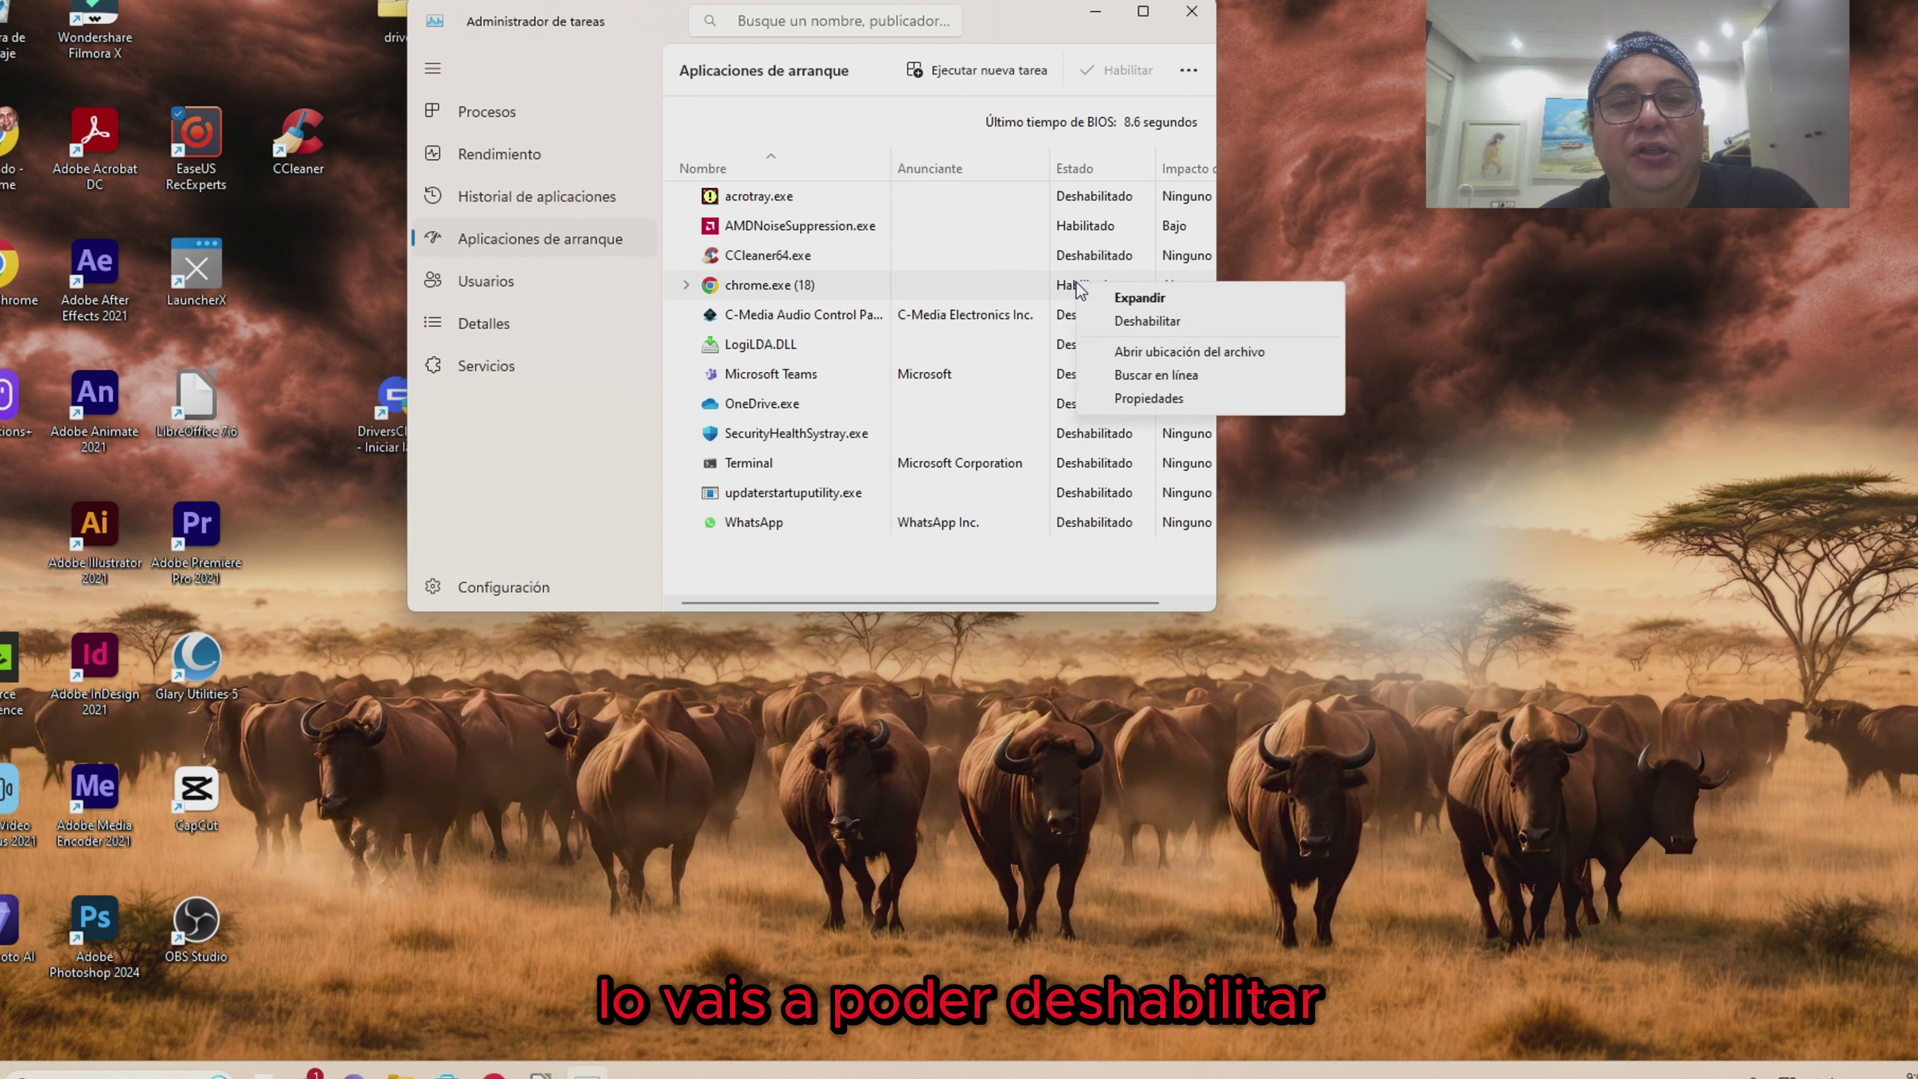
{"action": "left_click", "coordinate": [1131, 322]}
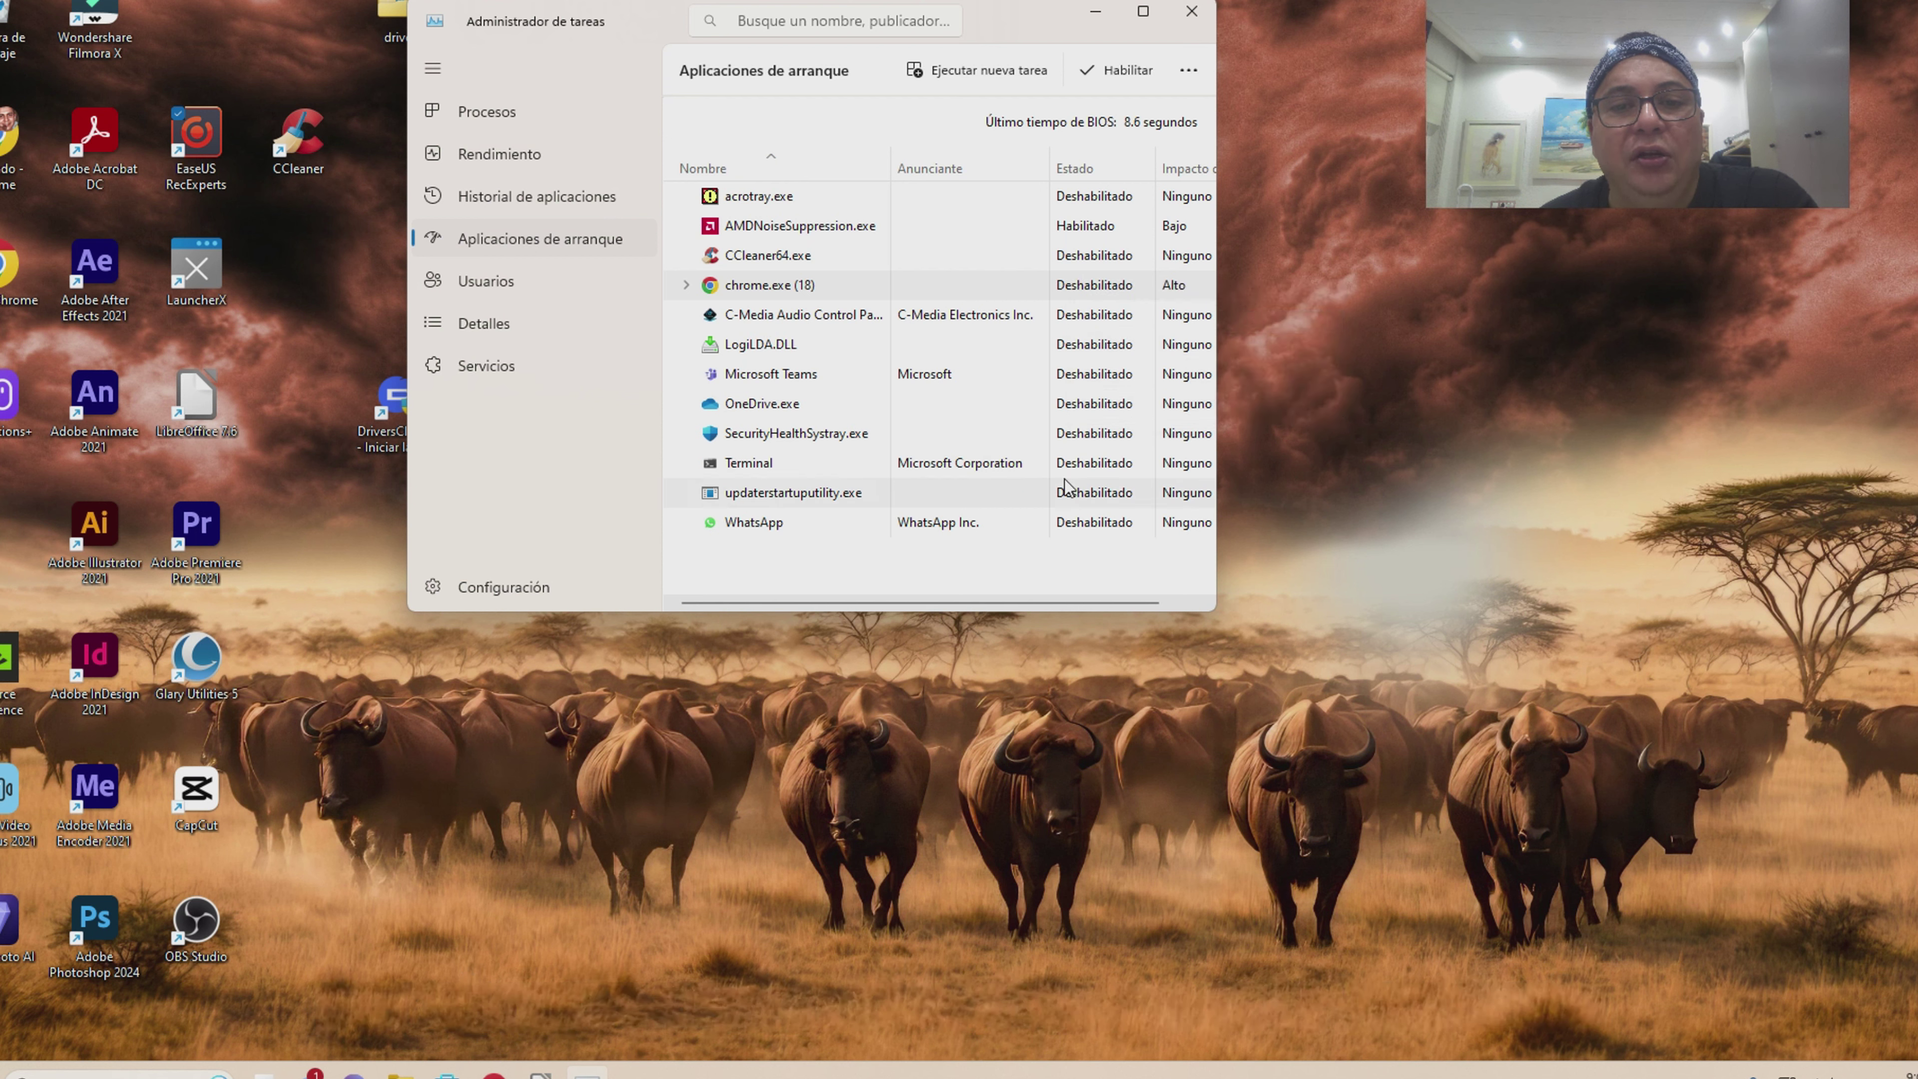
{"action": "right_click", "coordinate": [1090, 234]}
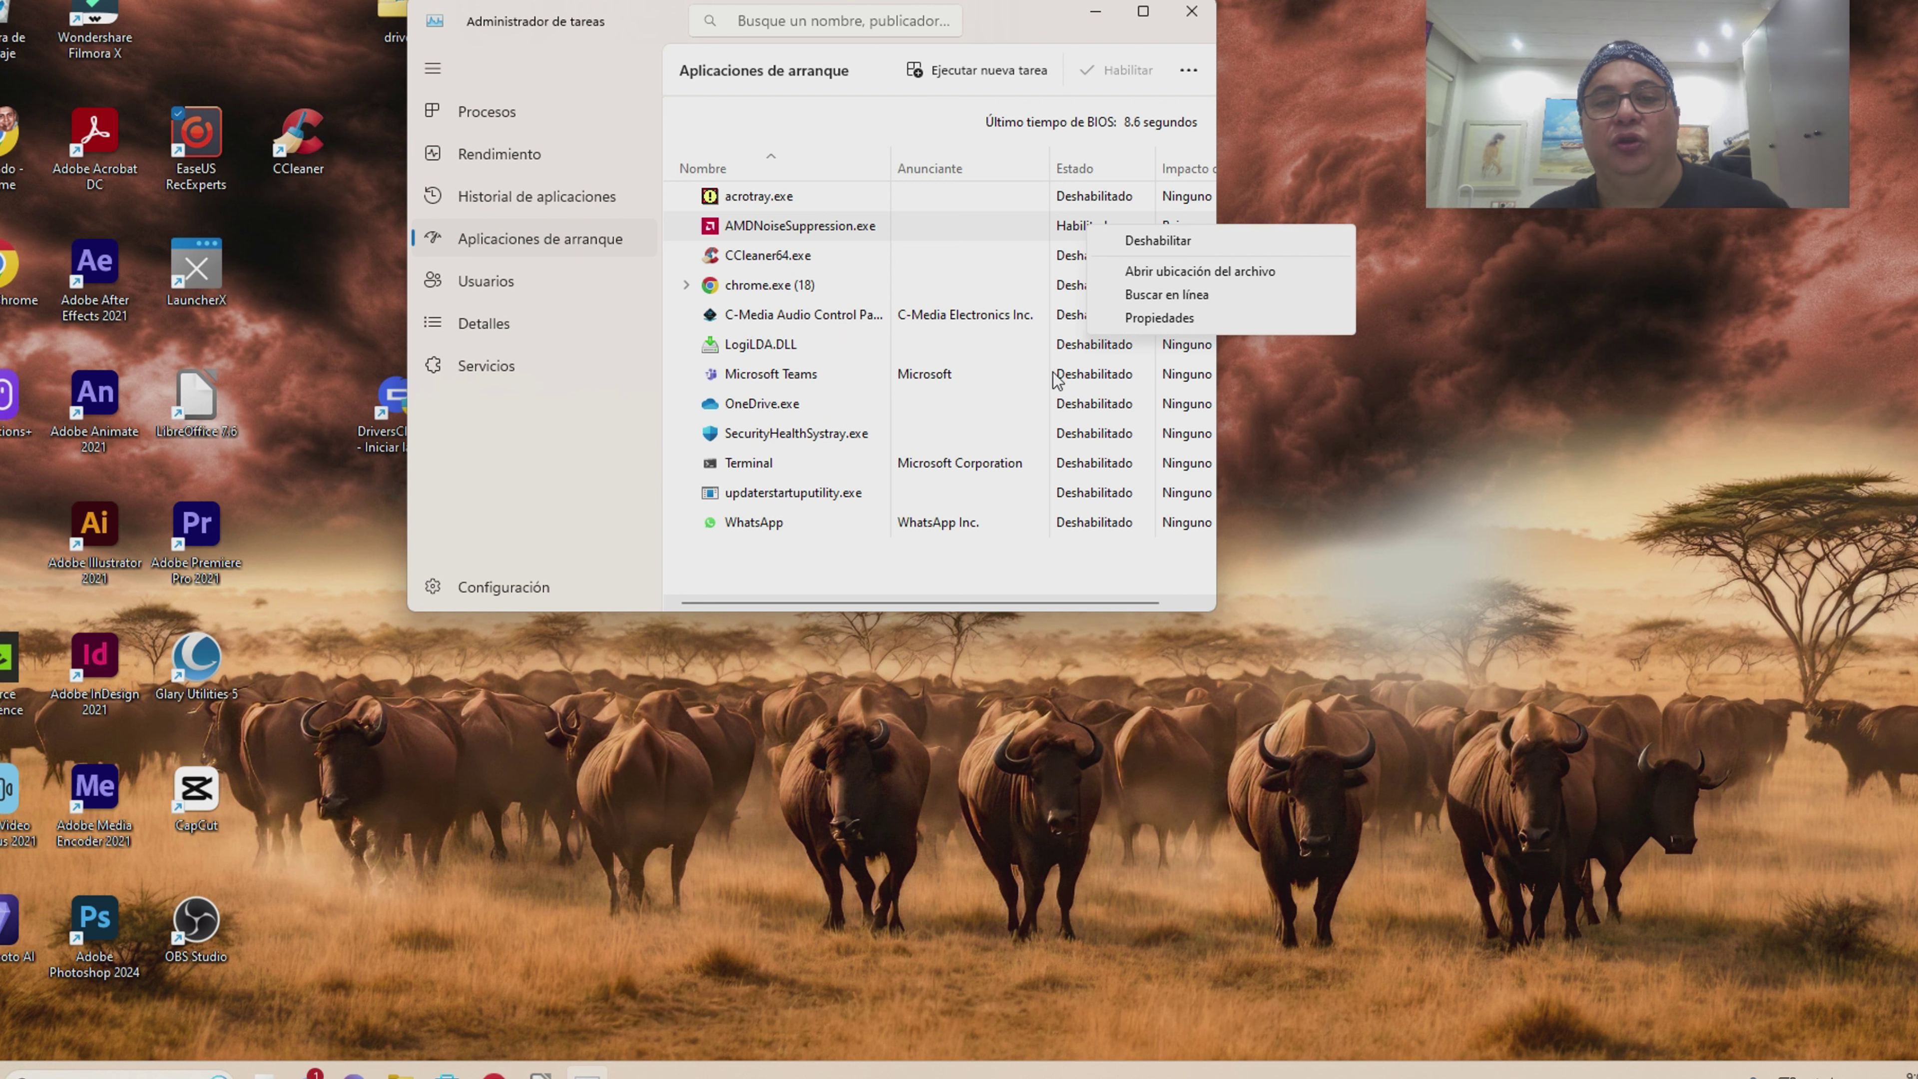
{"action": "left_click", "coordinate": [1190, 13]}
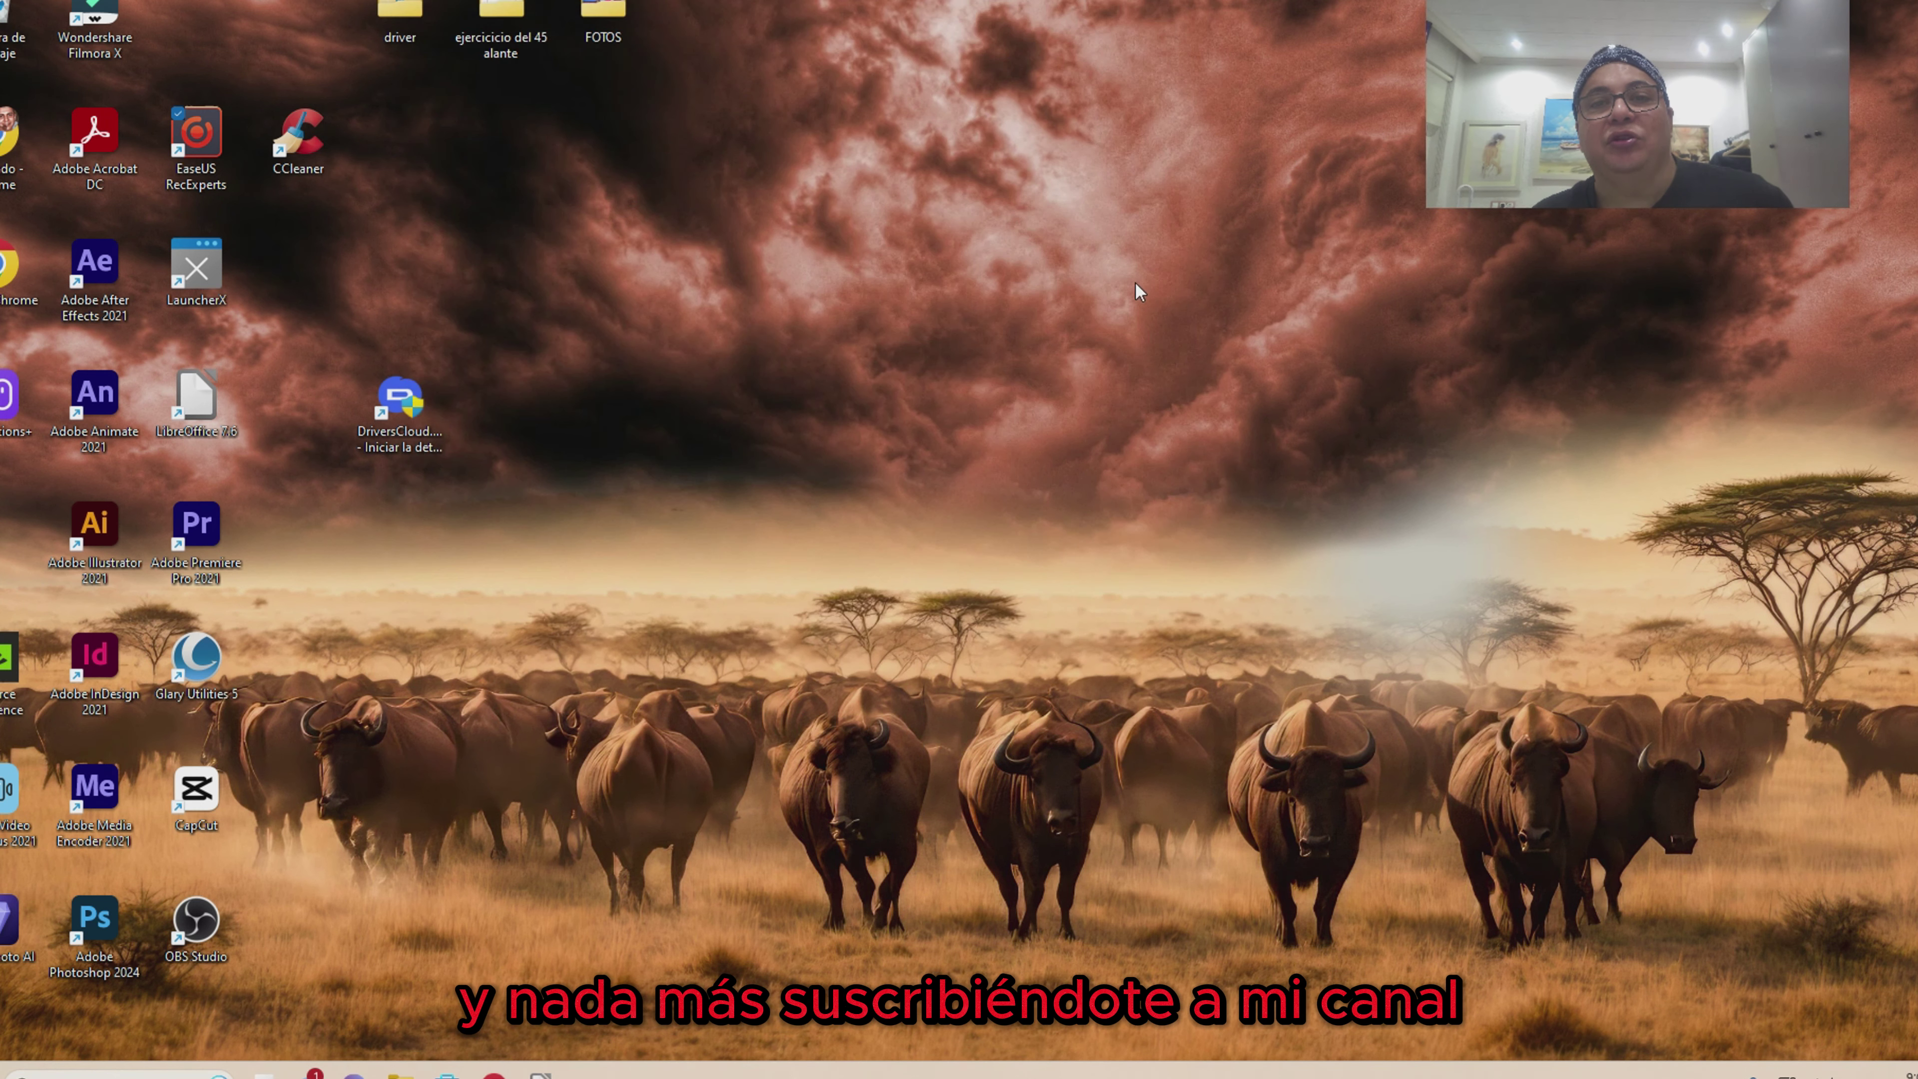
{"action": "left_click", "coordinate": [1718, 1072]}
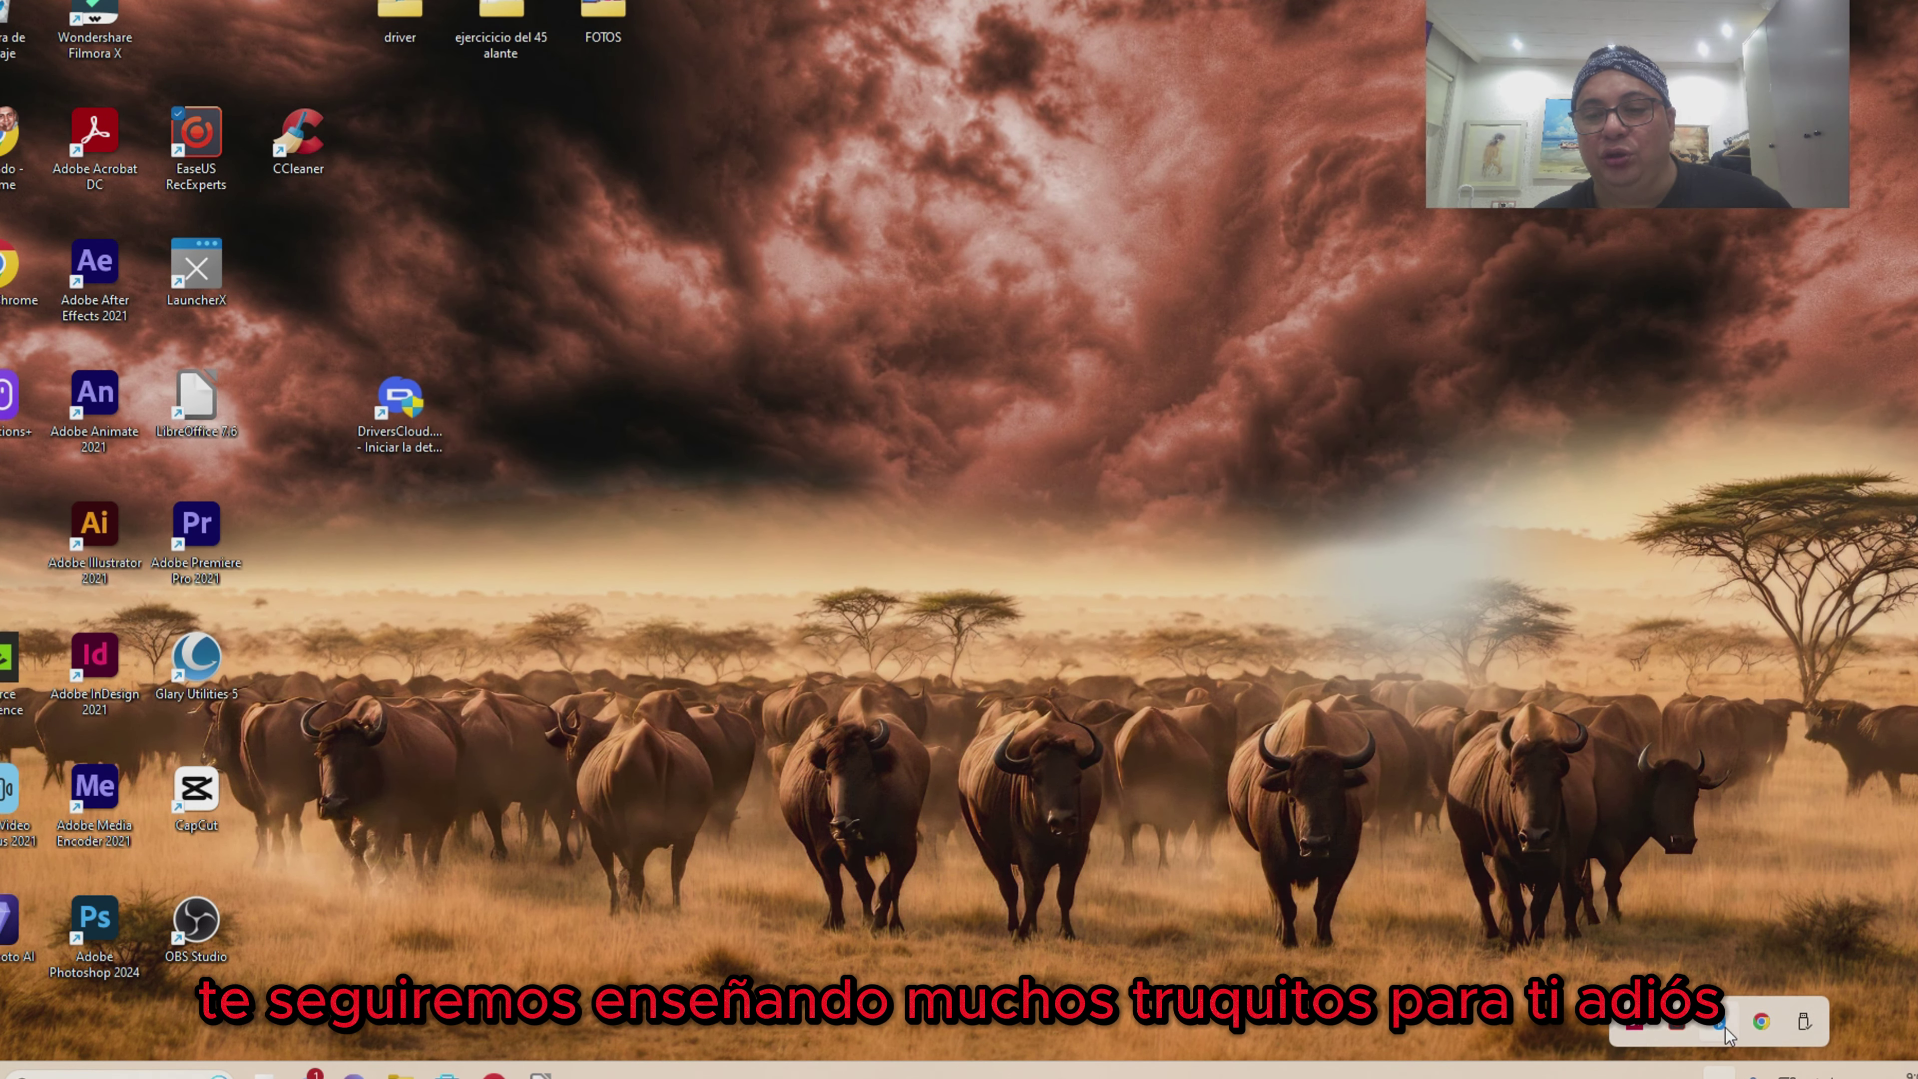